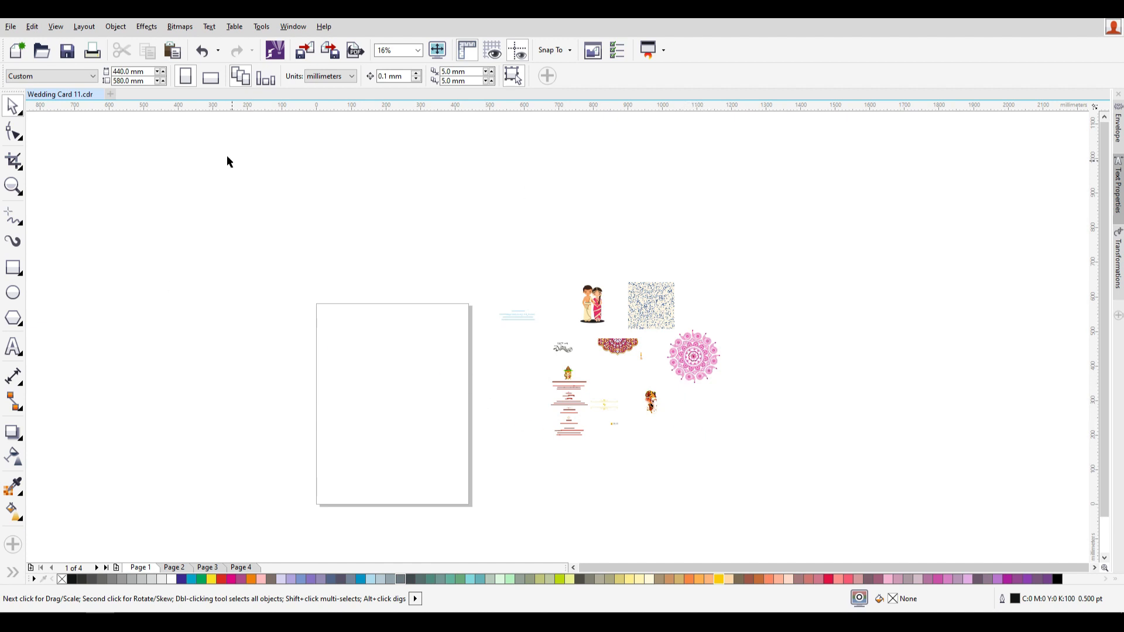
- Set the page size to A4 in landscape orientation
{"action": "left_click", "coordinate": [42, 75]}
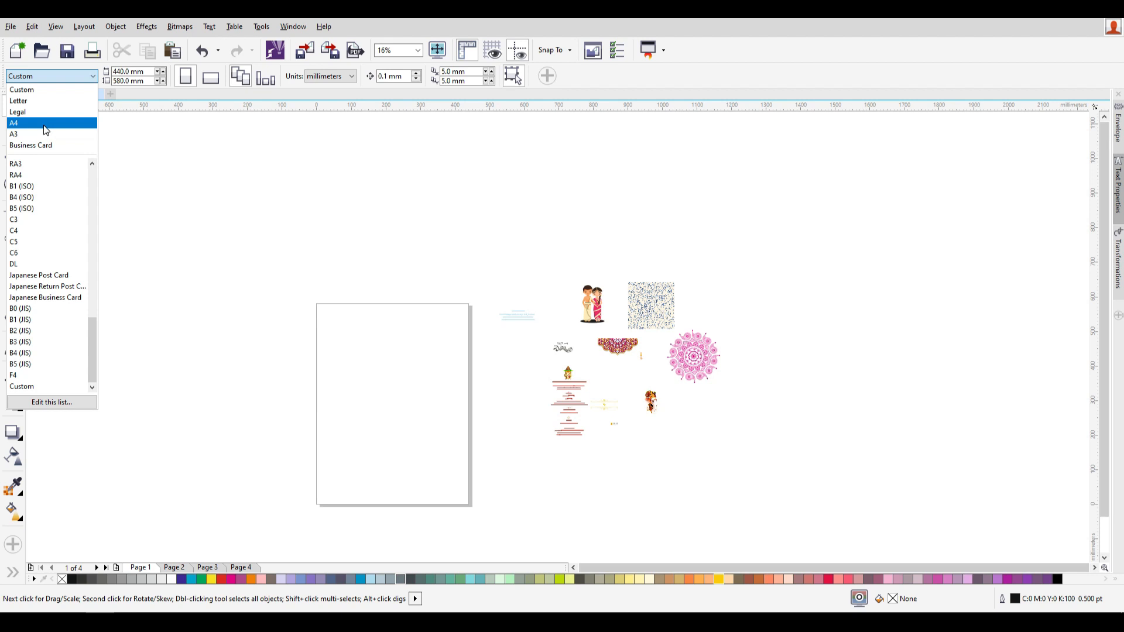
{"action": "left_click", "coordinate": [46, 129]}
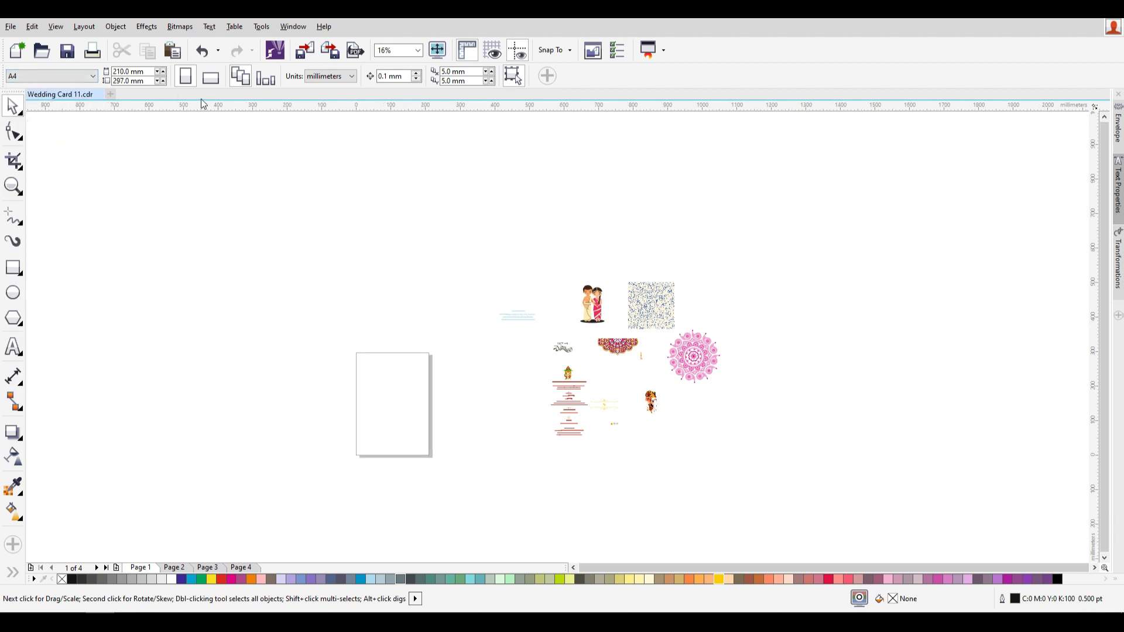
{"action": "left_click", "coordinate": [212, 83]}
{"action": "scroll", "coordinate": [413, 447], "scroll_direction": "up", "scroll_amount": 4}
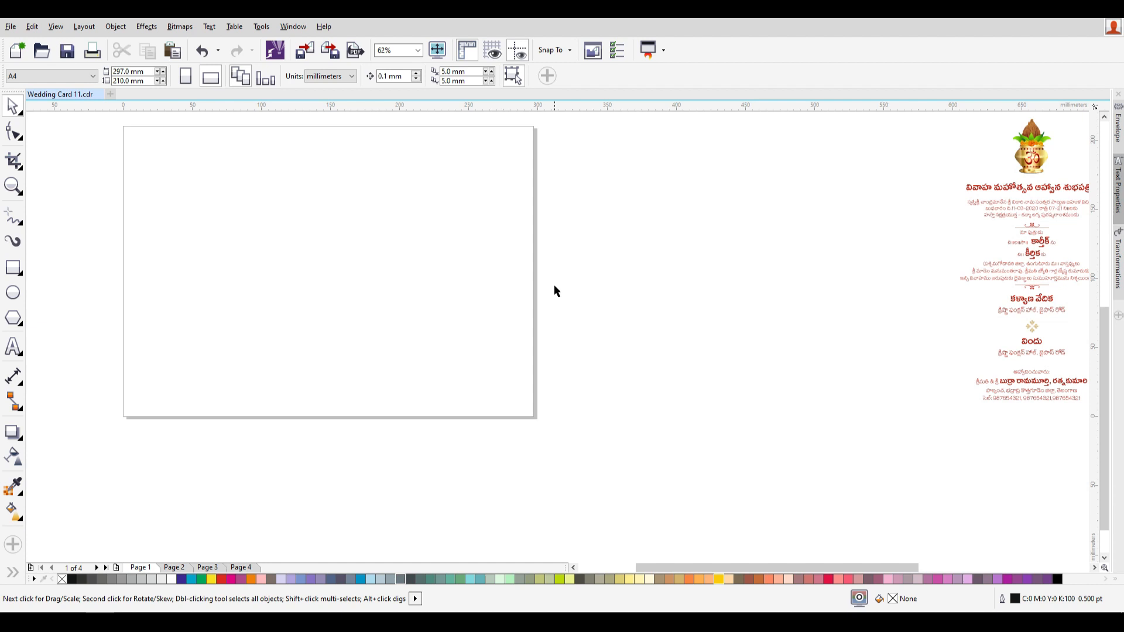
{"action": "scroll", "coordinate": [669, 260], "scroll_direction": "down", "scroll_amount": 4}
{"action": "left_click_drag", "start_coordinate": [640, 130], "coordinate": [976, 385]}
{"action": "scroll", "coordinate": [811, 195], "scroll_direction": "up", "scroll_amount": 2}
{"action": "left_click_drag", "start_coordinate": [811, 195], "coordinate": [725, 259]}
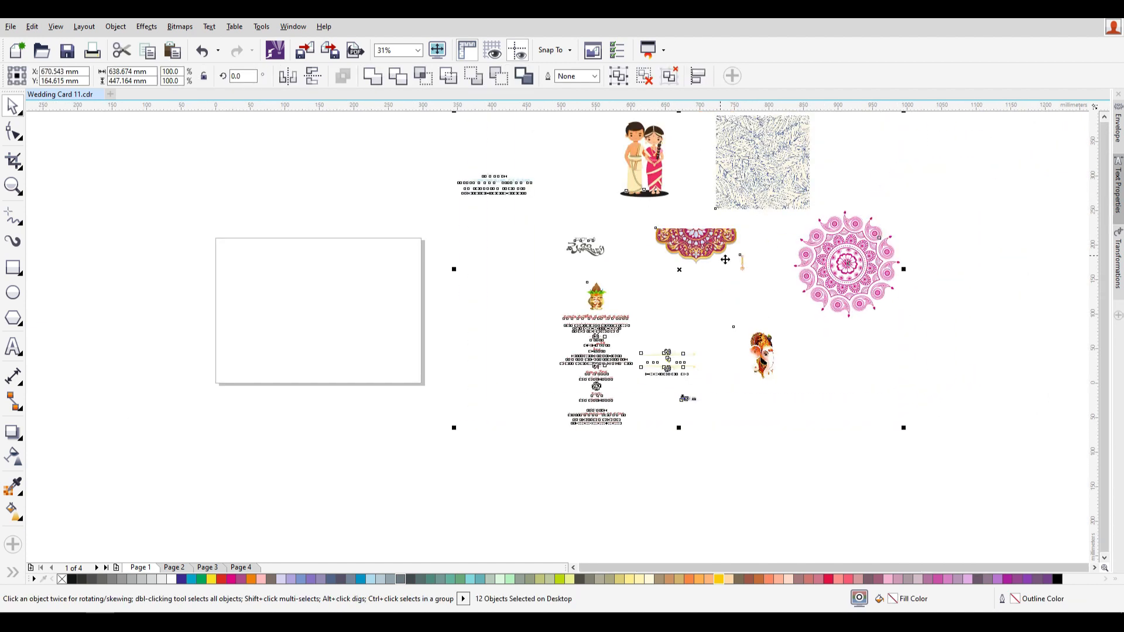
{"action": "left_click", "coordinate": [477, 455]}
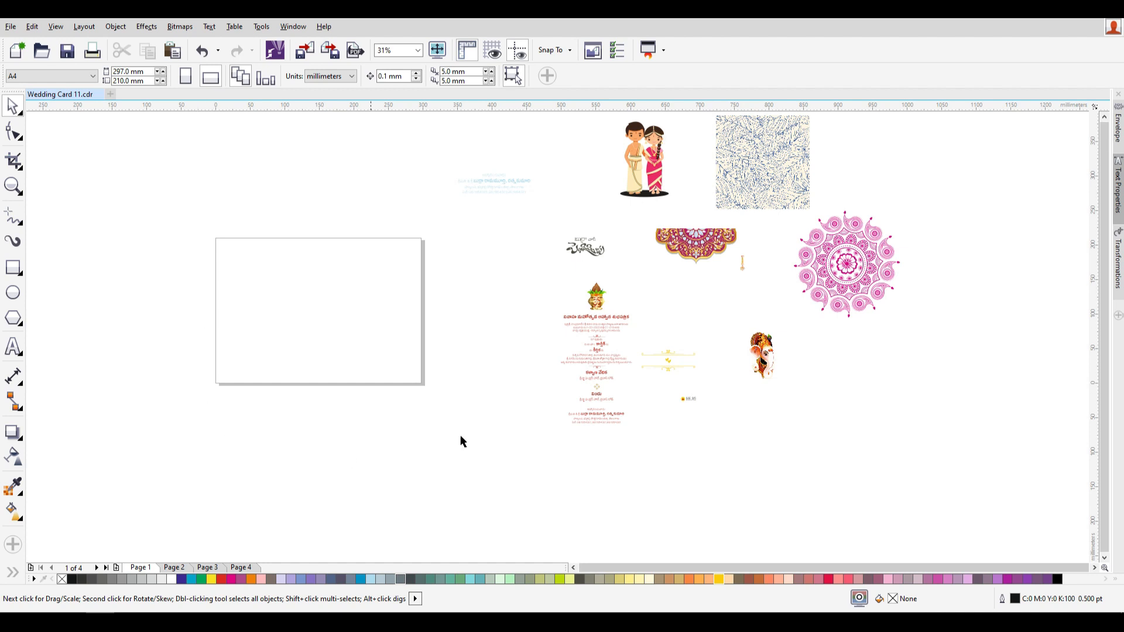
{"action": "double_click", "coordinate": [12, 268]}
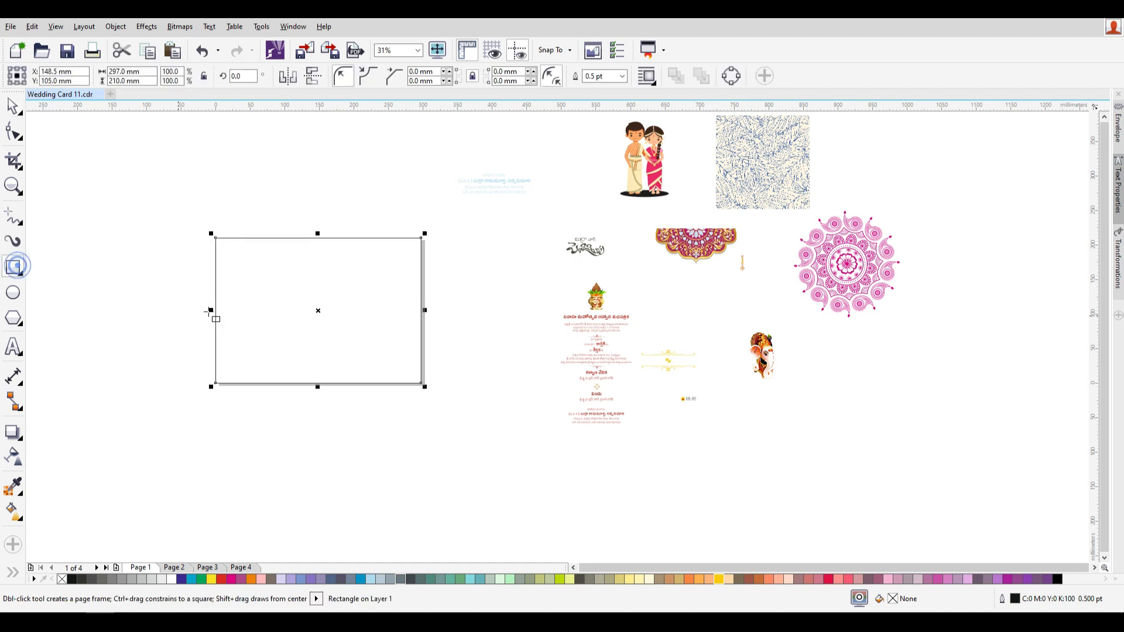
{"action": "left_click", "coordinate": [13, 107]}
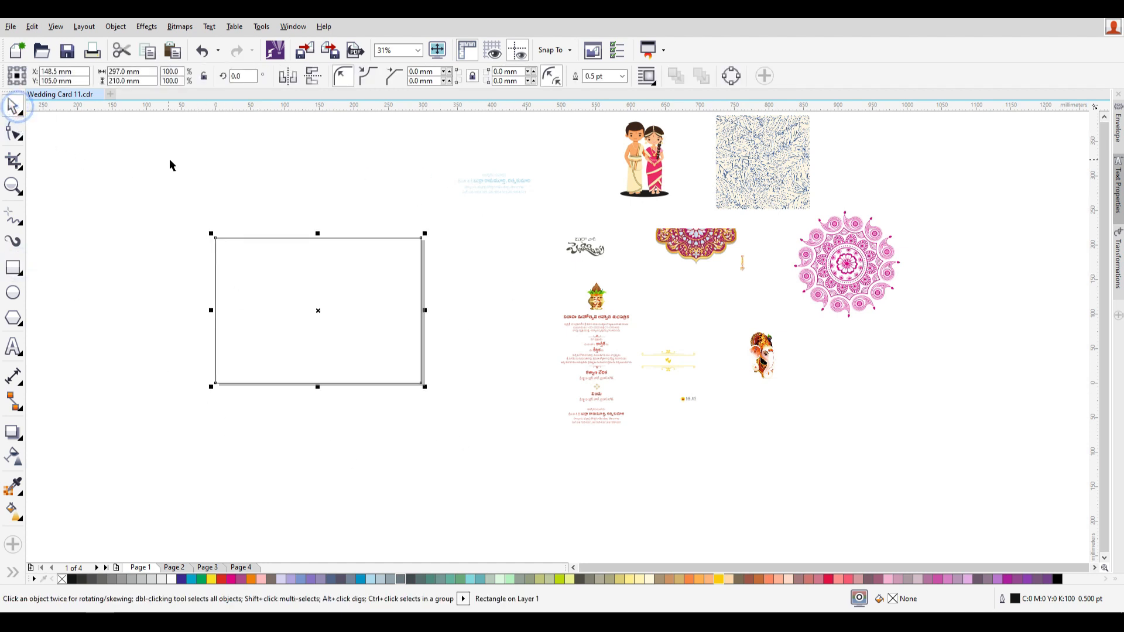
{"action": "left_click", "coordinate": [89, 244]}
{"action": "left_click", "coordinate": [21, 269]}
{"action": "left_click_drag", "start_coordinate": [217, 238], "coordinate": [435, 387]}
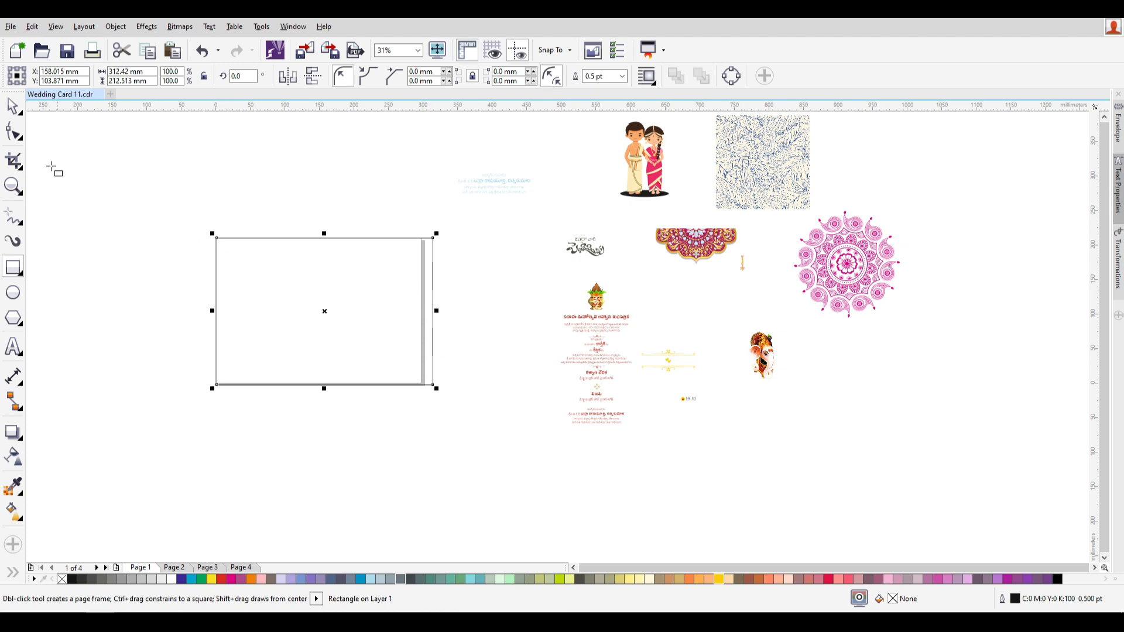
{"action": "left_click", "coordinate": [12, 105]}
{"action": "left_click_drag", "start_coordinate": [176, 206], "coordinate": [475, 438]}
{"action": "left_click", "coordinate": [157, 294]}
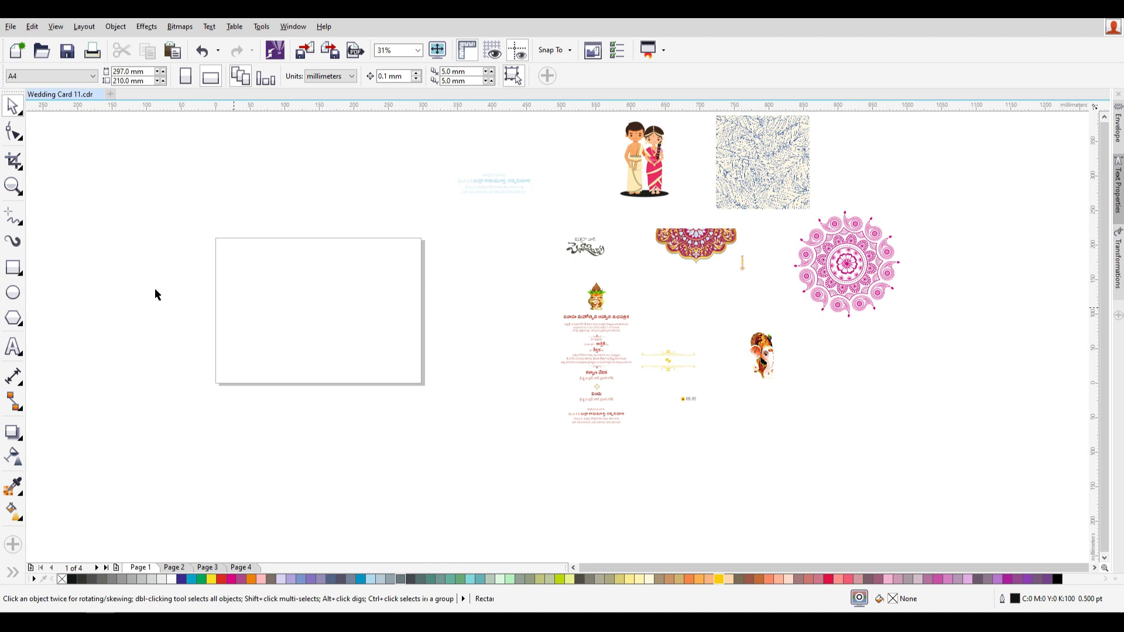
- Create a rectangle that exactly frames the whole A4 page, using the Rectangle tool's page frame function
{"action": "double_click", "coordinate": [13, 267]}
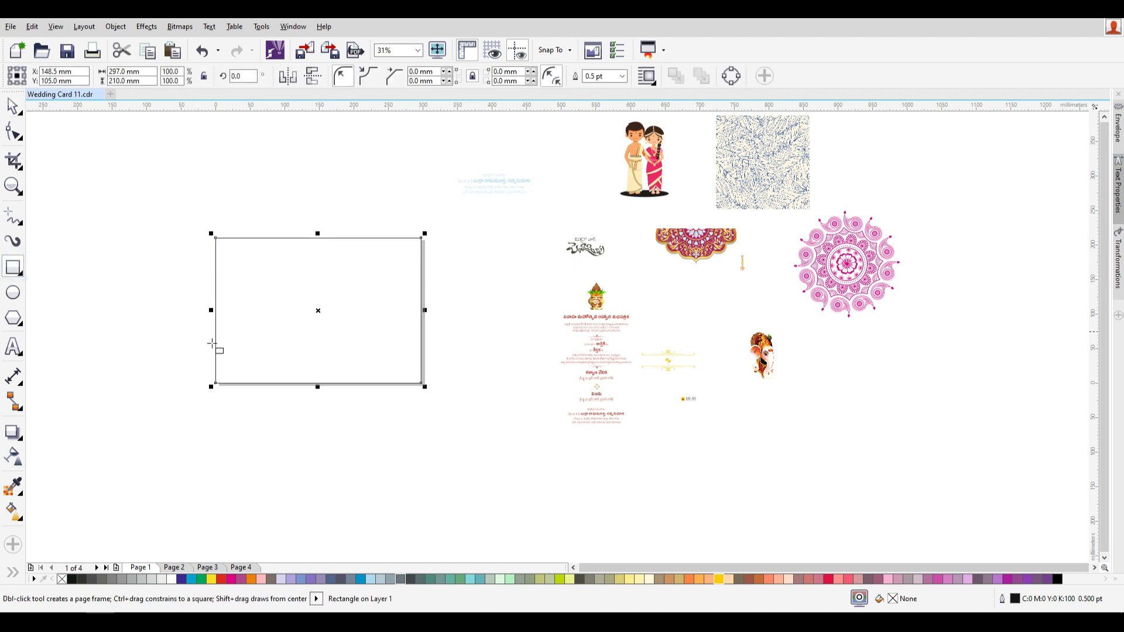
{"action": "left_click", "coordinate": [13, 105]}
{"action": "left_click", "coordinate": [176, 169]}
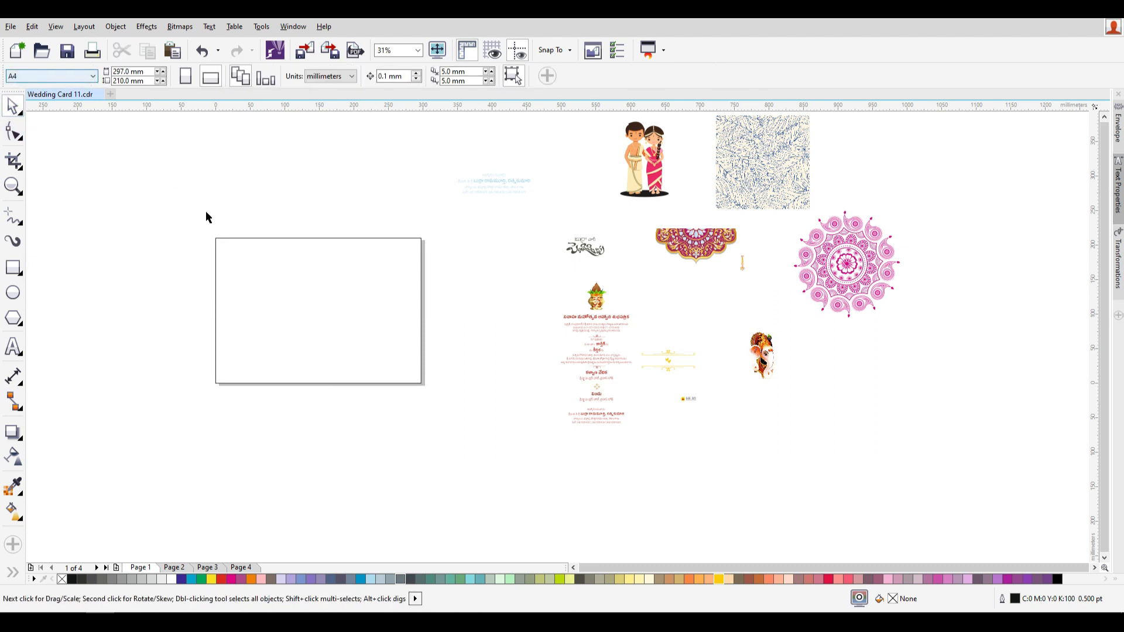
{"action": "left_click_drag", "start_coordinate": [165, 216], "coordinate": [463, 465]}
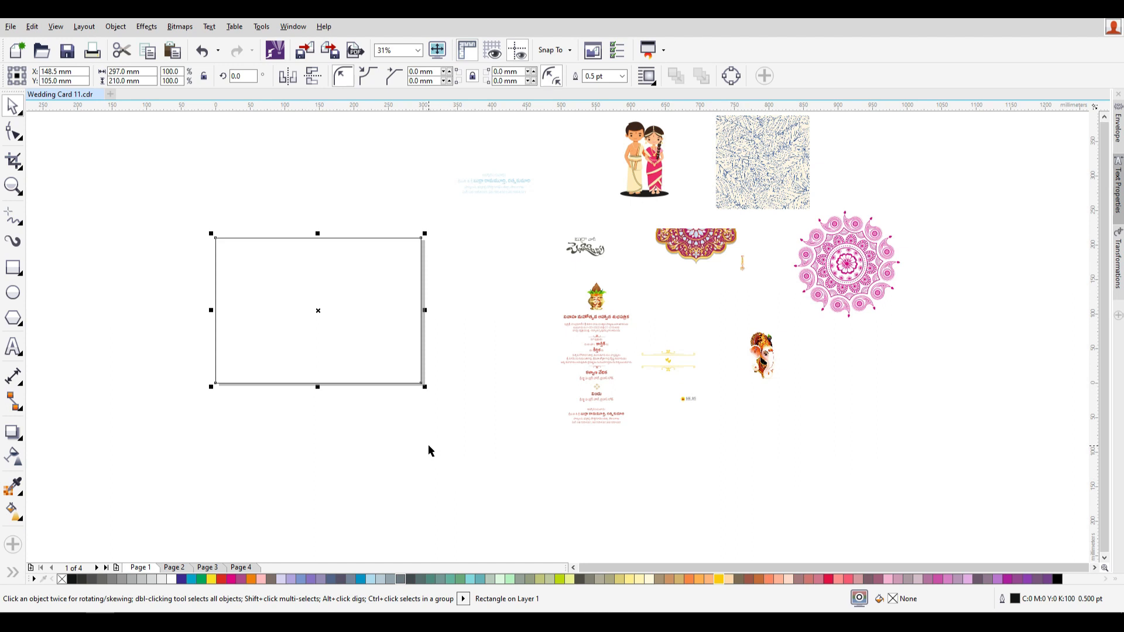
{"action": "left_click", "coordinate": [402, 422]}
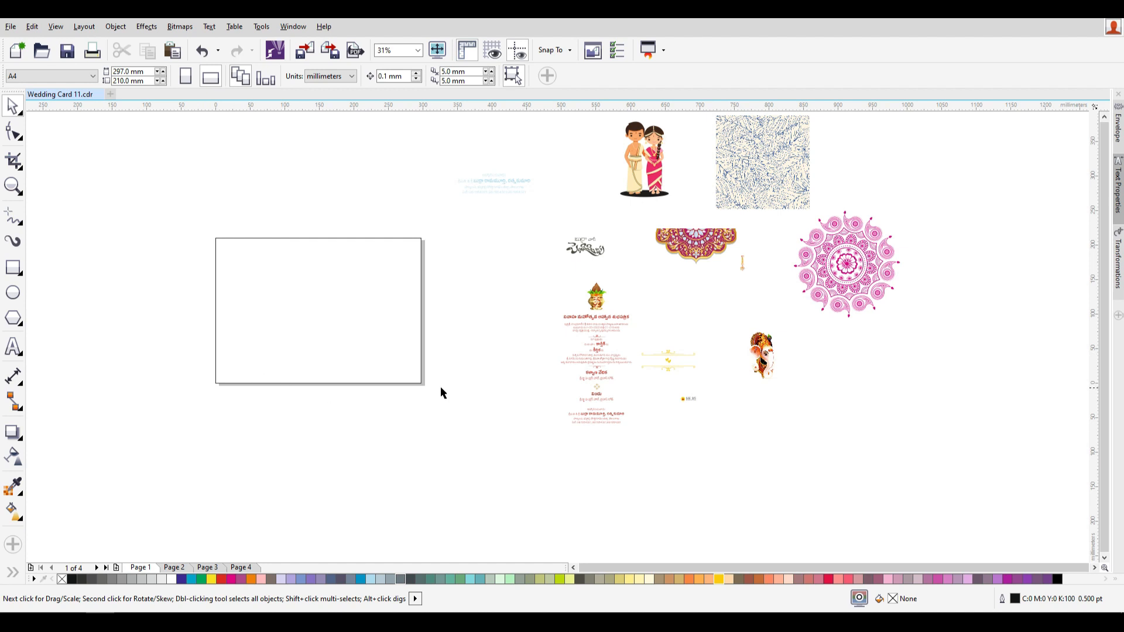
{"action": "left_click_drag", "start_coordinate": [174, 232], "coordinate": [473, 446]}
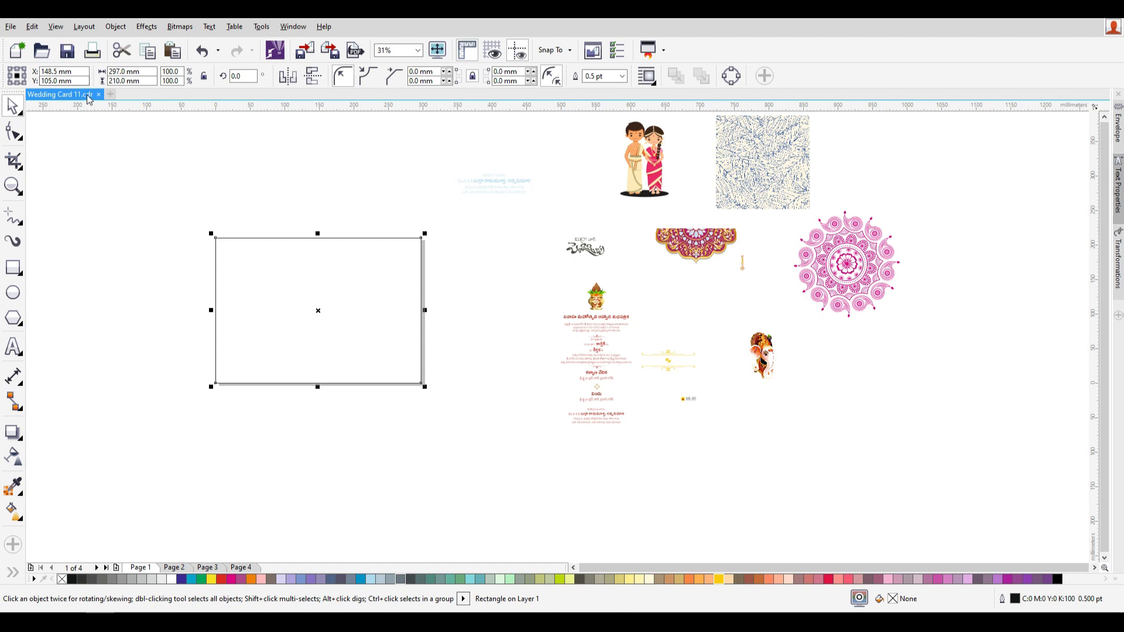
{"action": "left_click", "coordinate": [497, 278]}
{"action": "left_click_drag", "start_coordinate": [142, 188], "coordinate": [492, 451]}
{"action": "left_click_drag", "start_coordinate": [329, 314], "coordinate": [165, 326]}
{"action": "key", "text": "ctrl+z"}
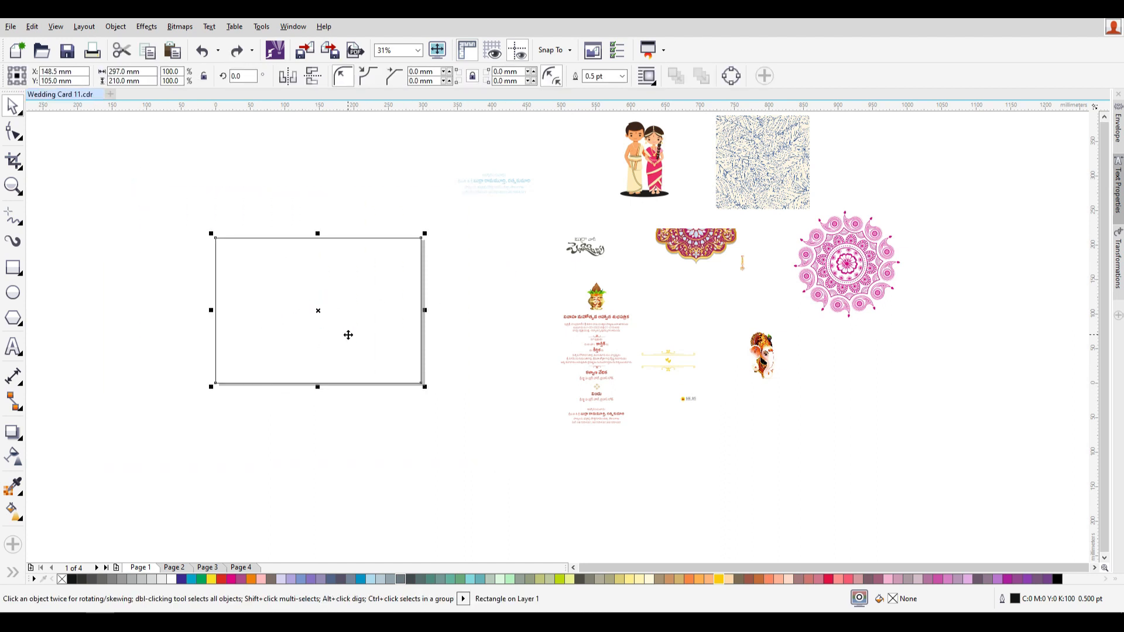
- Duplicate the page frame rectangle in place and set the copy's width to 20 mm, keeping its right edge fixed
{"action": "key", "text": "plus"}
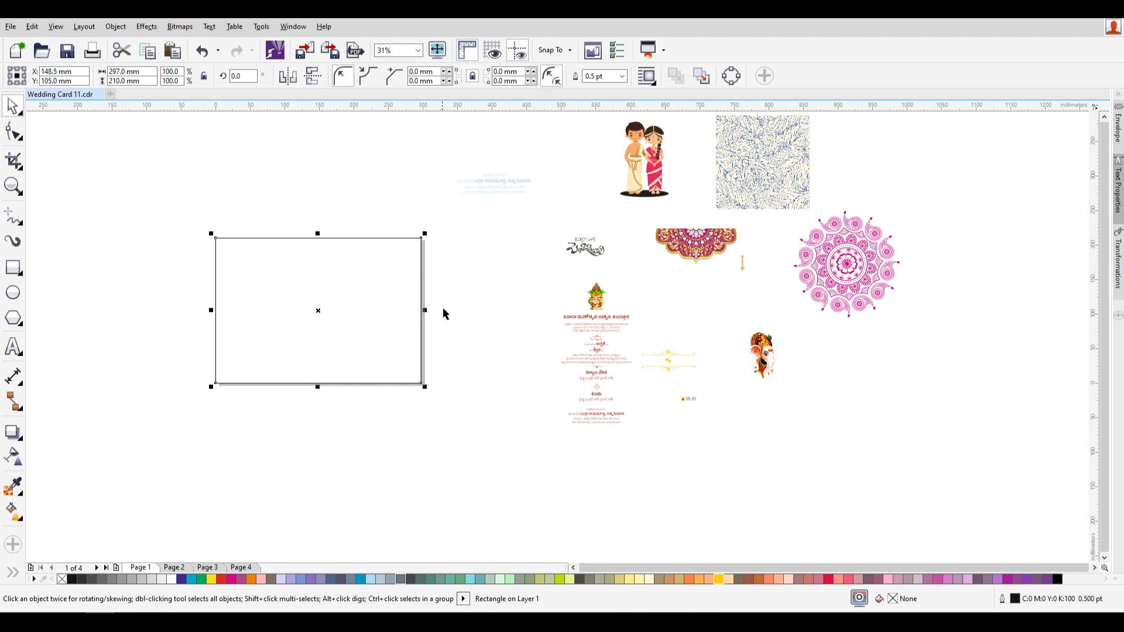
{"action": "left_click", "coordinate": [24, 75]}
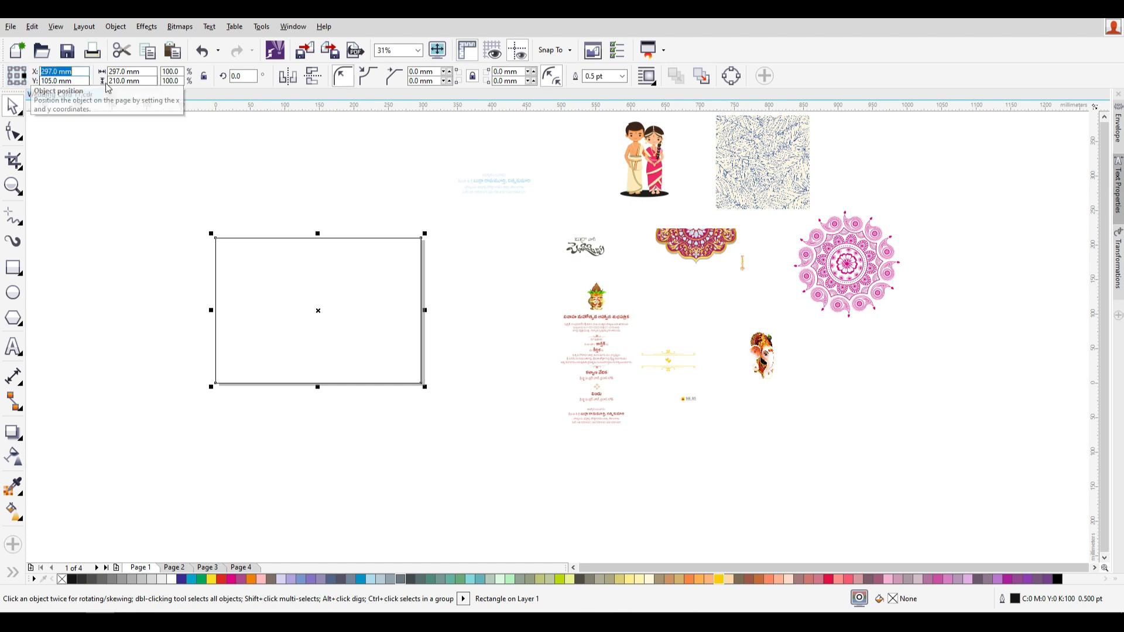
{"action": "left_click", "coordinate": [129, 71]}
{"action": "type", "text": "210"}
{"action": "key", "text": "Return"}
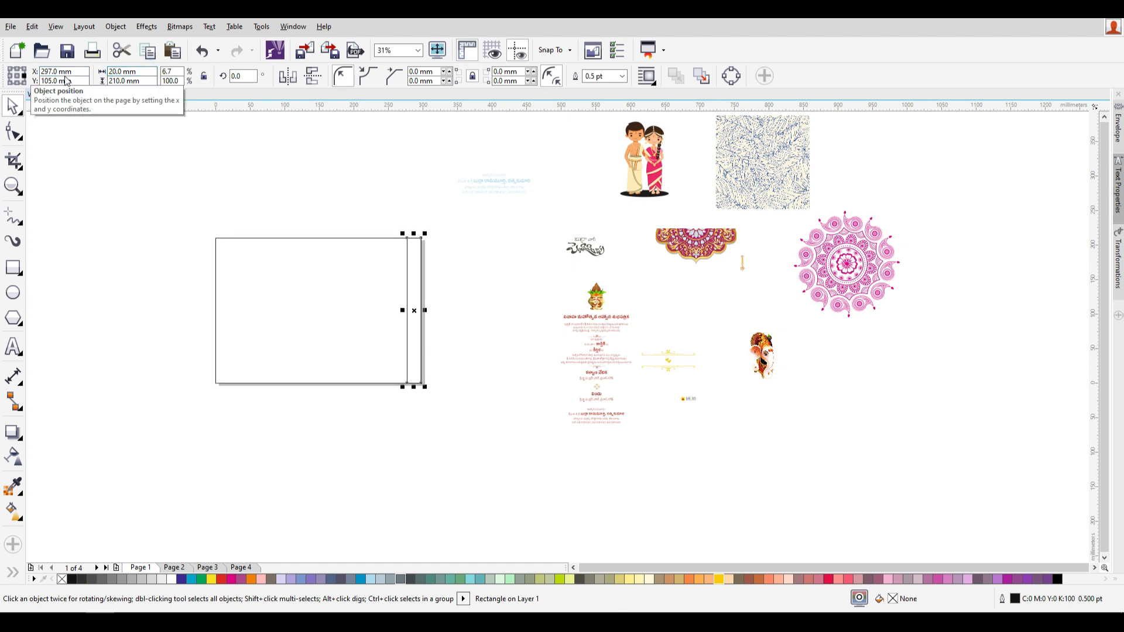
{"action": "left_click", "coordinate": [486, 287]}
{"action": "left_click_drag", "start_coordinate": [379, 215], "coordinate": [485, 471]}
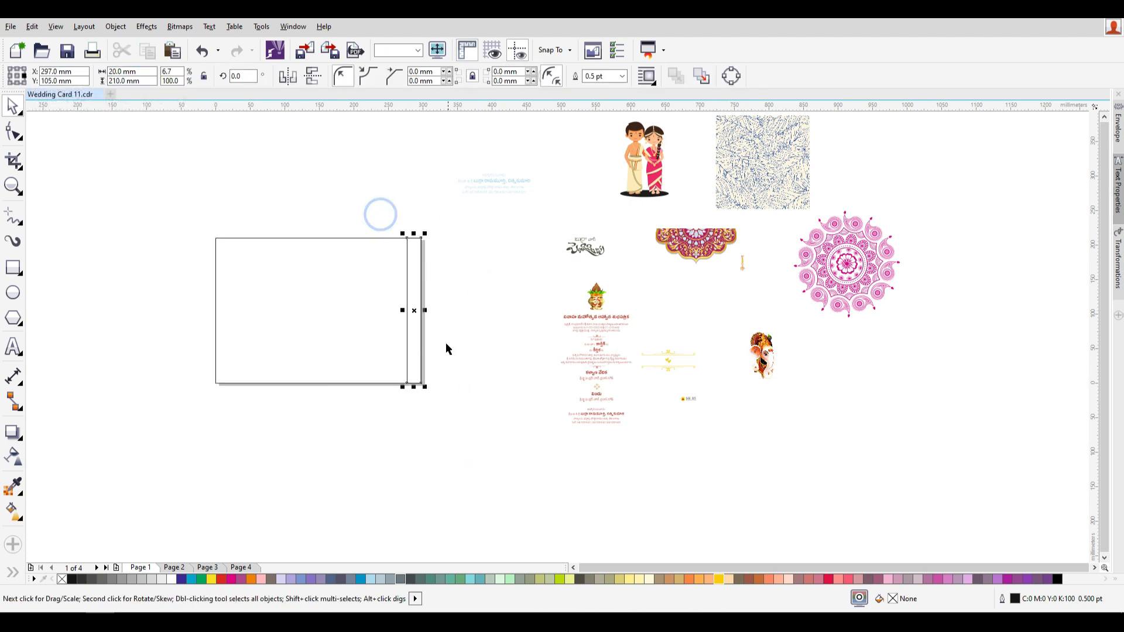
{"action": "left_click", "coordinate": [469, 337]}
{"action": "left_click", "coordinate": [333, 241]}
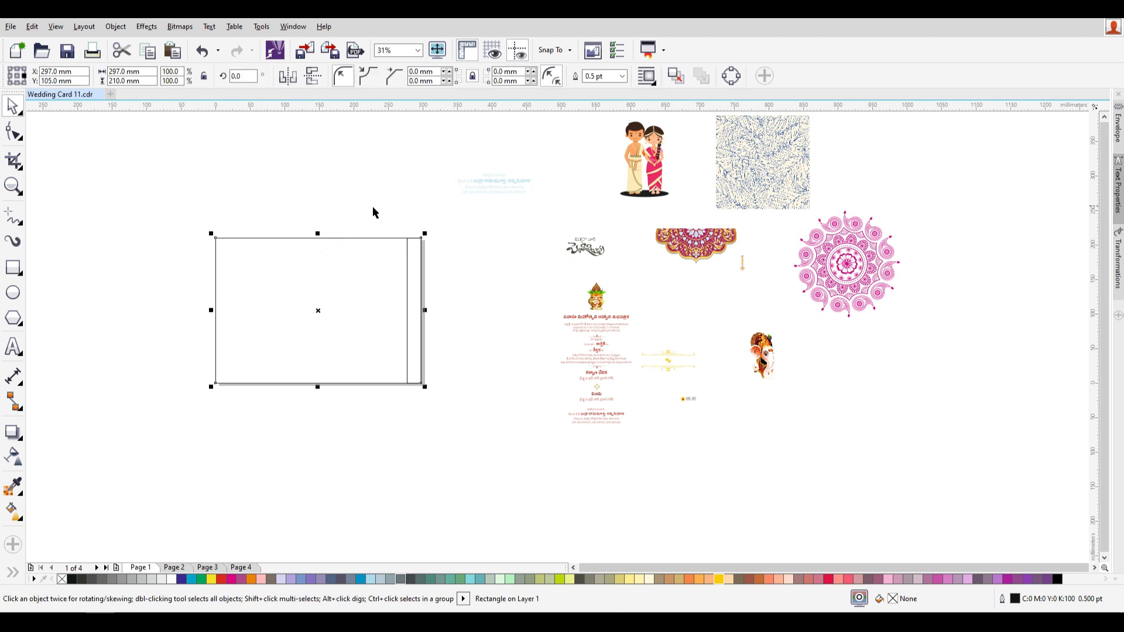
{"action": "left_click", "coordinate": [144, 71]}
{"action": "type", "text": "29"}
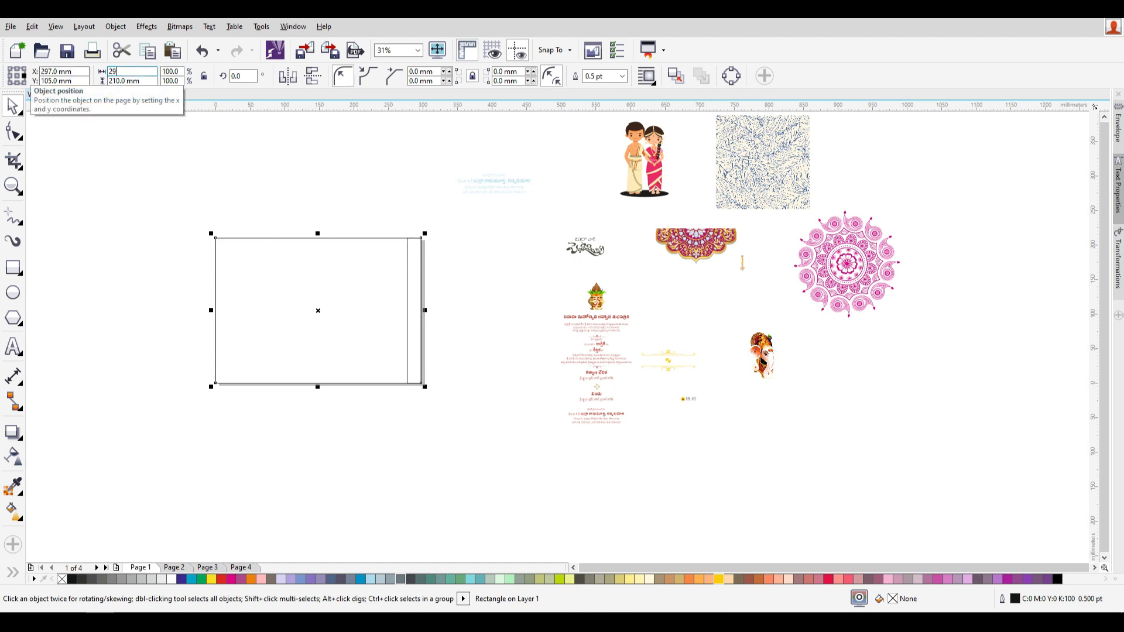
{"action": "type", "text": "7-20"}
{"action": "key", "text": "Return"}
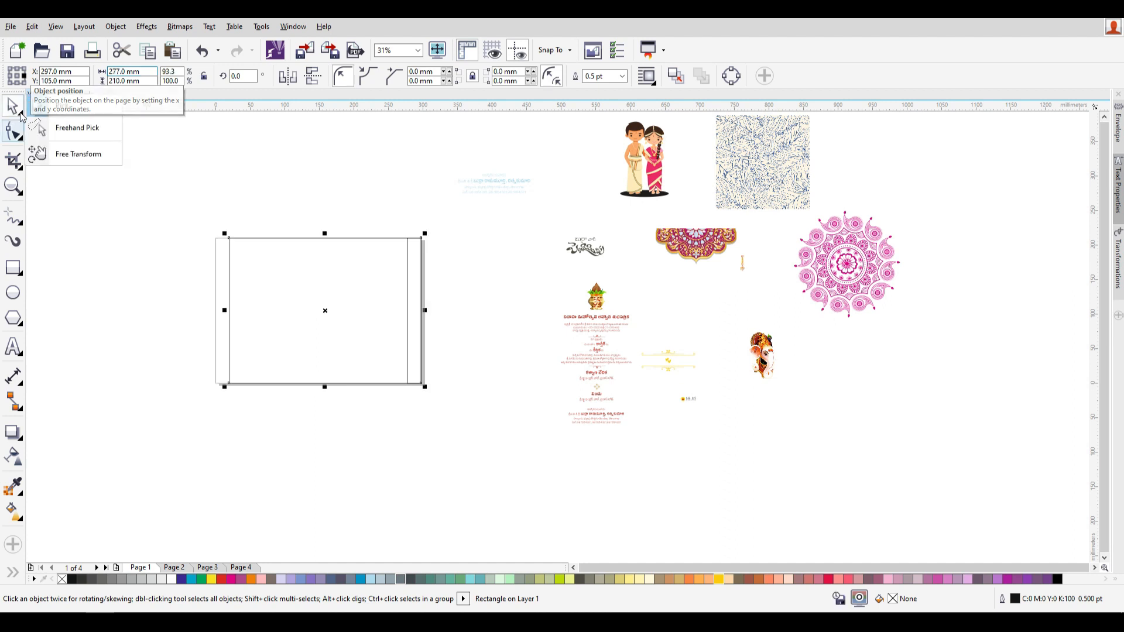
{"action": "scroll", "coordinate": [220, 313], "scroll_direction": "up", "scroll_amount": 1}
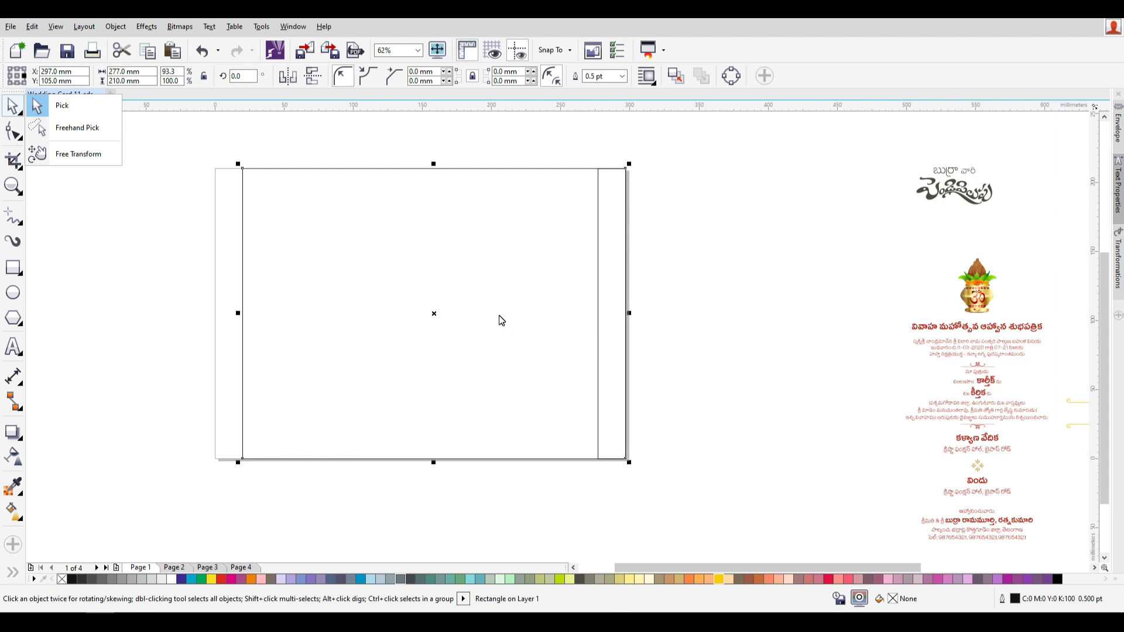
{"action": "left_click", "coordinate": [138, 244]}
{"action": "key", "text": "ctrl+z"}
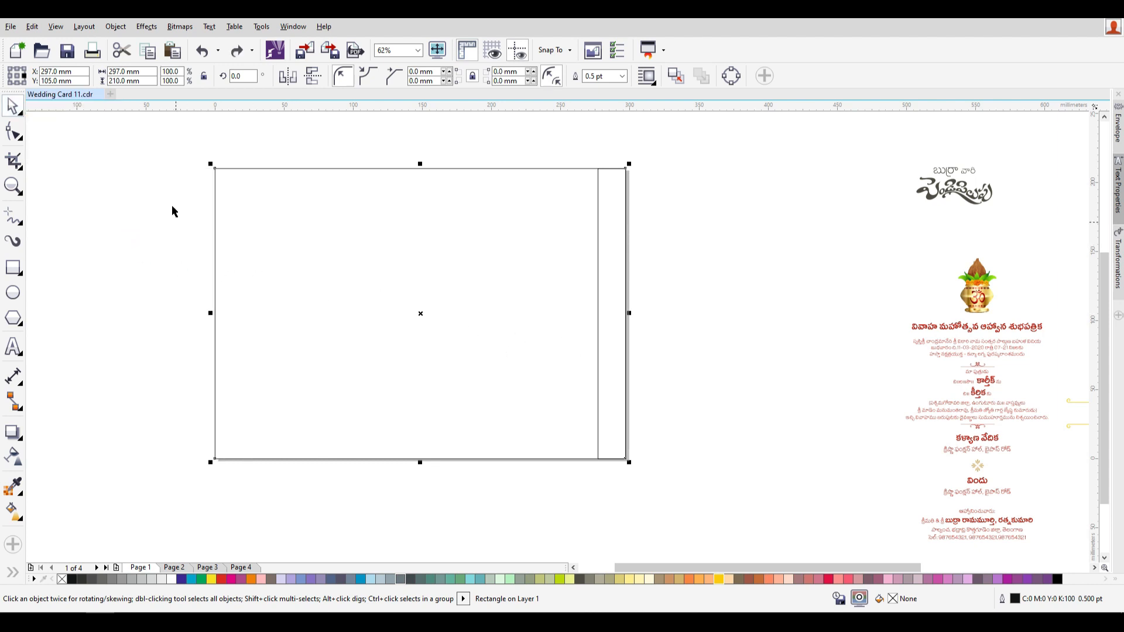
- Set the full-page rectangle's width to 297-20 mm with its left edge fixed, so it ends at the narrow strip
{"action": "left_click", "coordinate": [10, 76]}
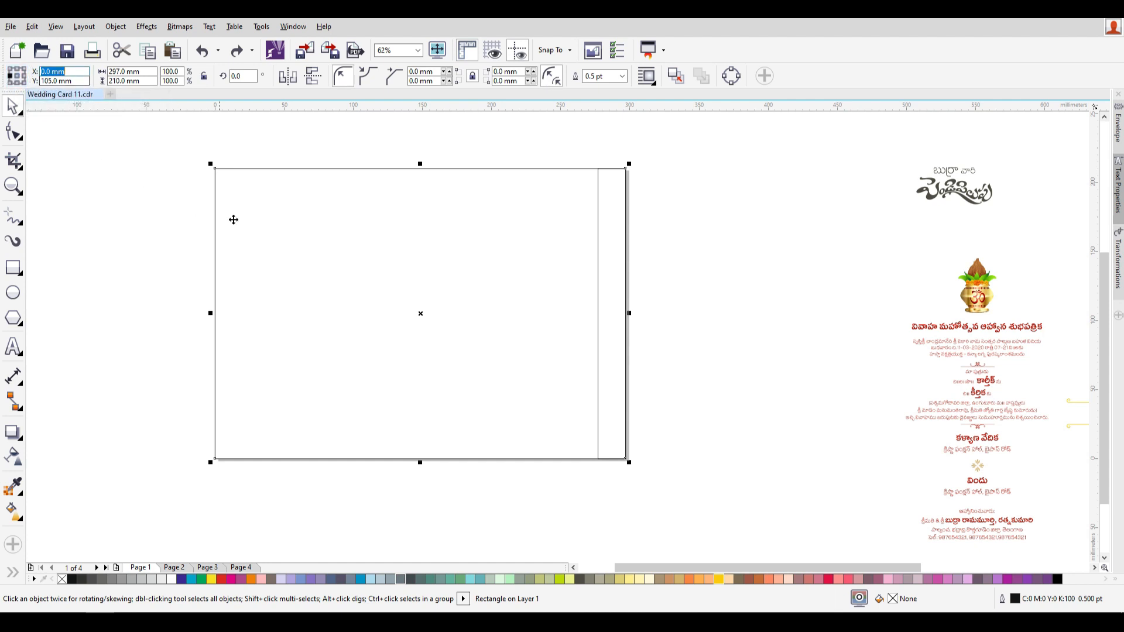
{"action": "left_click_drag", "start_coordinate": [183, 145], "coordinate": [568, 506]}
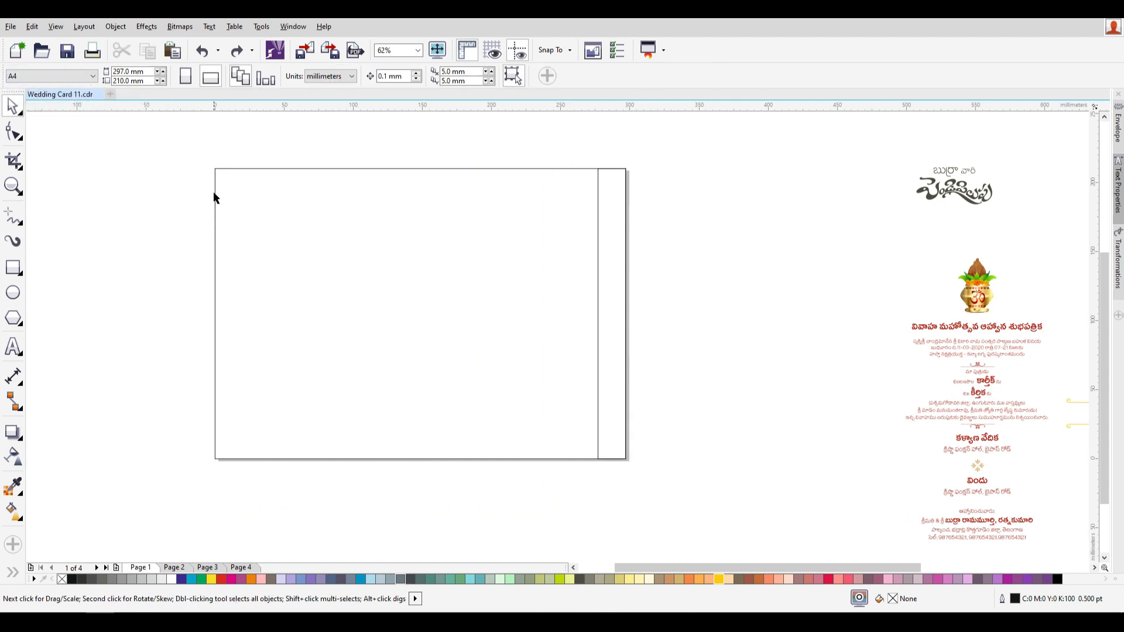
{"action": "left_click", "coordinate": [216, 168]}
{"action": "left_click", "coordinate": [143, 71]}
{"action": "type", "text": "297-20"}
{"action": "key", "text": "Return"}
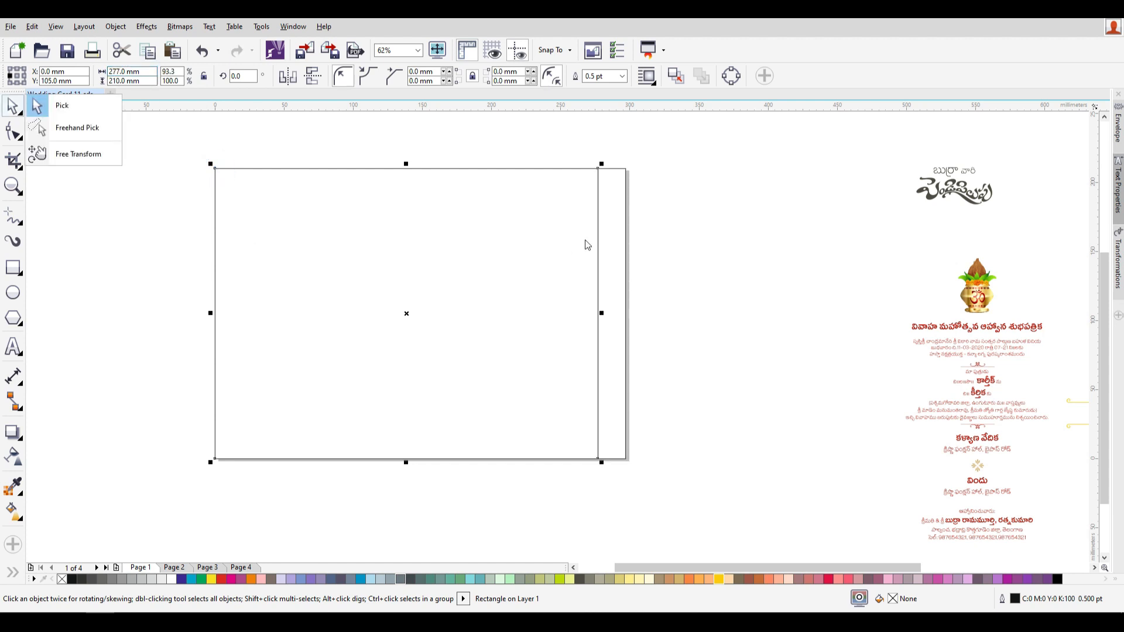
{"action": "left_click", "coordinate": [619, 214]}
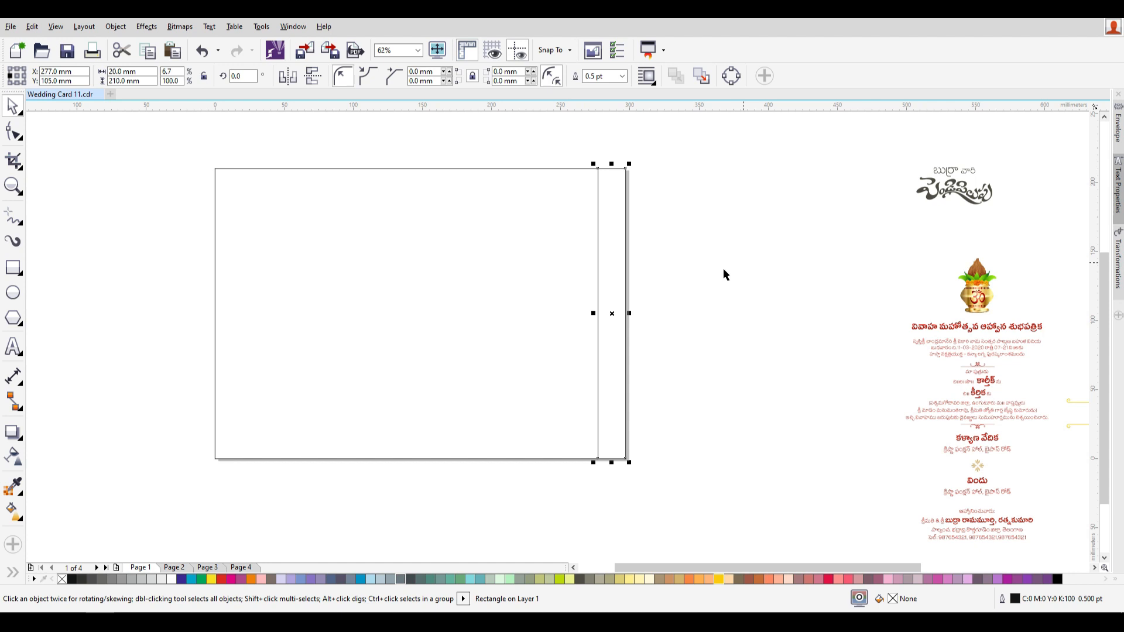
- Reduce the large rectangle to one third of its width by entering 277/3 mm, keeping its left edge fixed
{"action": "left_click", "coordinate": [230, 168]}
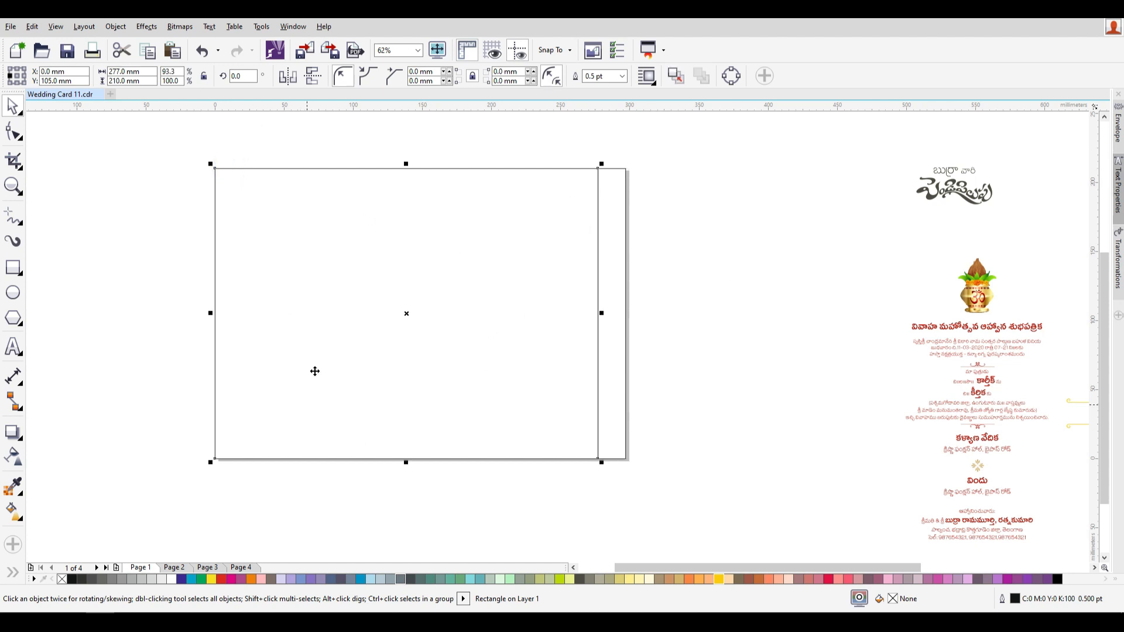
{"action": "left_click", "coordinate": [133, 71]}
{"action": "type", "text": "277/3"}
{"action": "key", "text": "Return"}
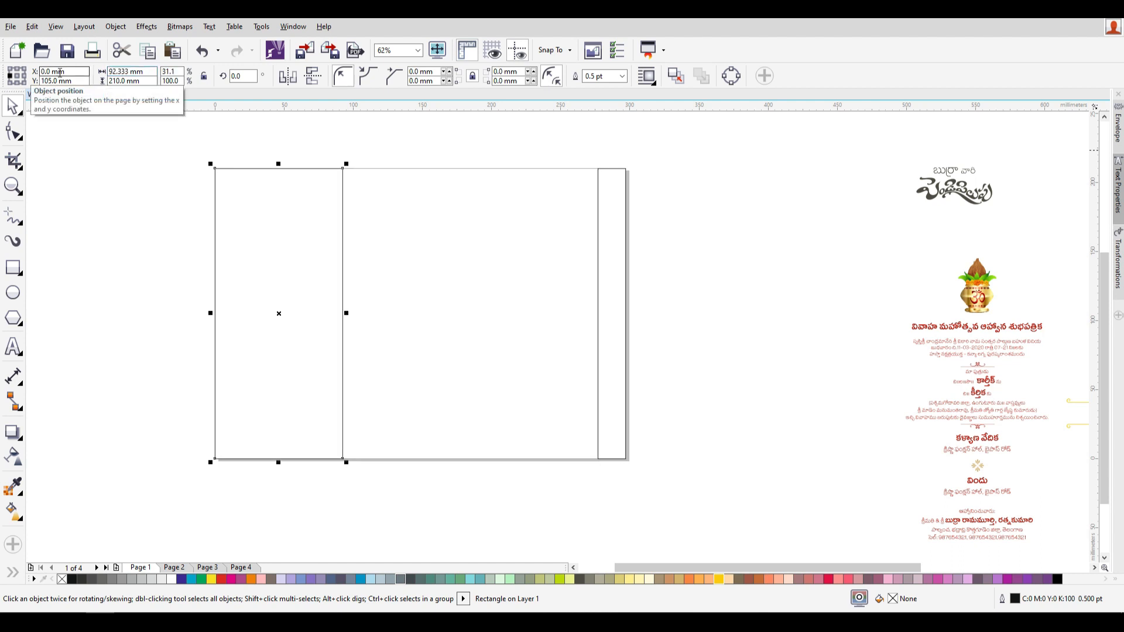
{"action": "left_click", "coordinate": [352, 145]}
{"action": "left_click_drag", "start_coordinate": [180, 138], "coordinate": [372, 539]}
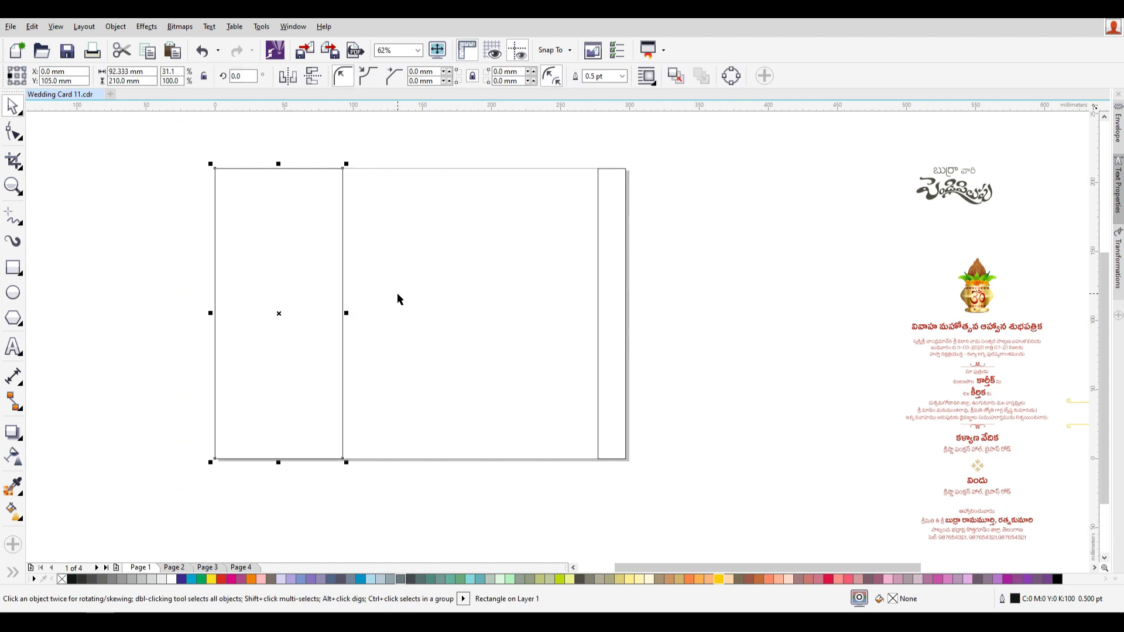
{"action": "left_click_drag", "start_coordinate": [171, 140], "coordinate": [418, 467]}
{"action": "left_click_drag", "start_coordinate": [278, 314], "coordinate": [414, 322]}
{"action": "key", "text": "ctrl+z"}
{"action": "left_click", "coordinate": [140, 27]}
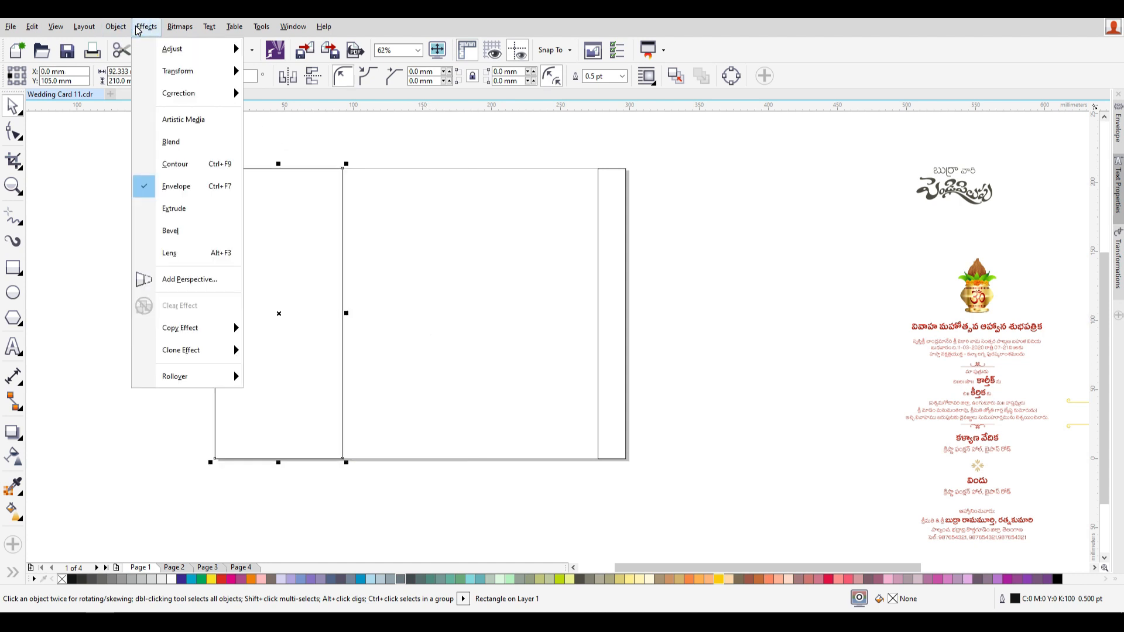
{"action": "mouse_move", "coordinate": [192, 71]}
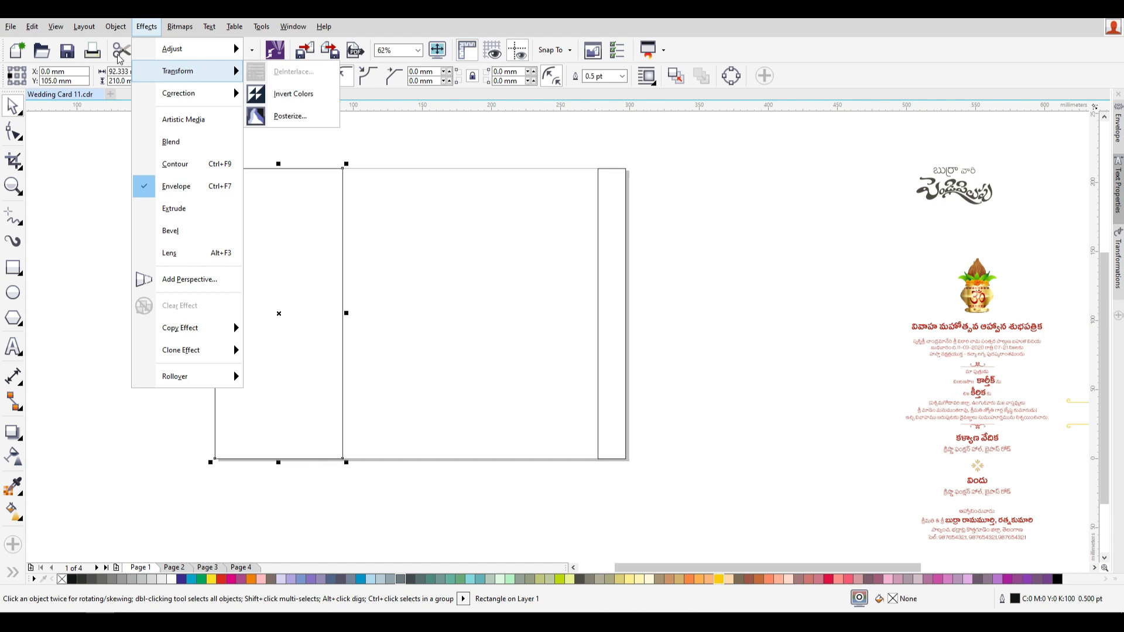
{"action": "mouse_move", "coordinate": [120, 29]}
{"action": "mouse_move", "coordinate": [185, 176]}
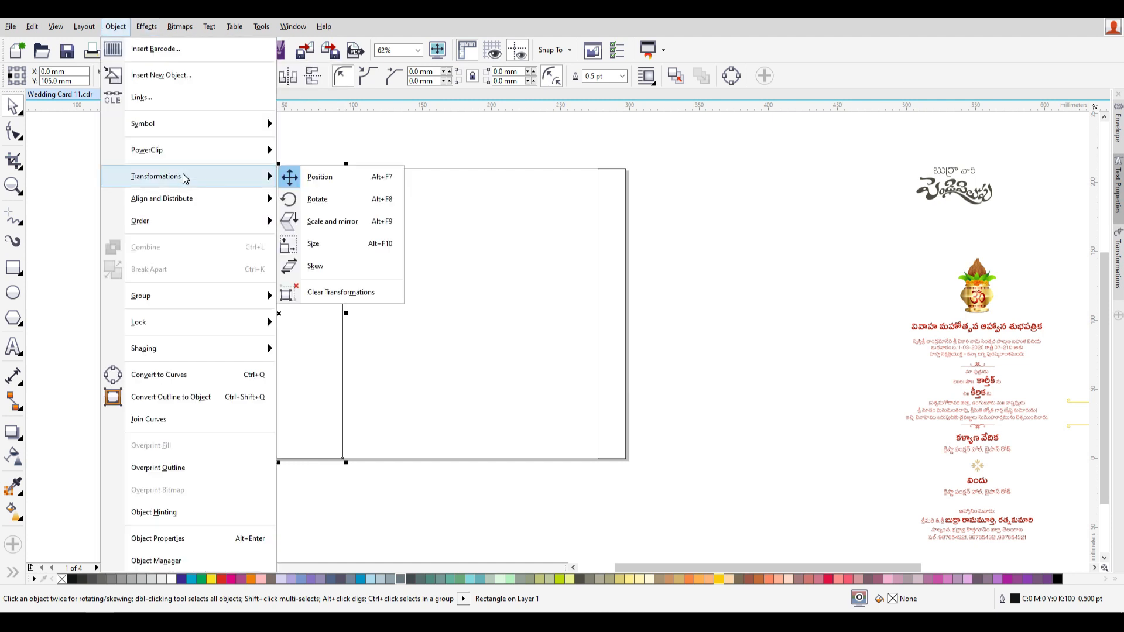
{"action": "left_click", "coordinate": [320, 177]}
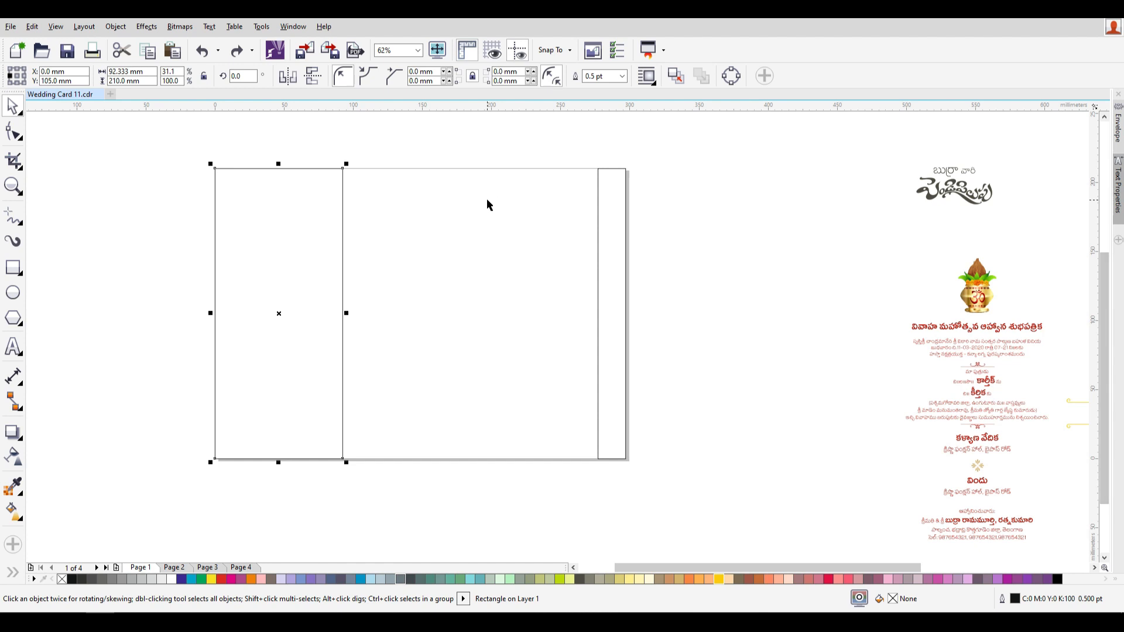
- Create two copies of the left panel with a Position transformation, each placed edge to edge to the right with a relative horizontal offset of 92.333 mm
{"action": "left_click", "coordinate": [116, 27]}
{"action": "mouse_move", "coordinate": [174, 179]}
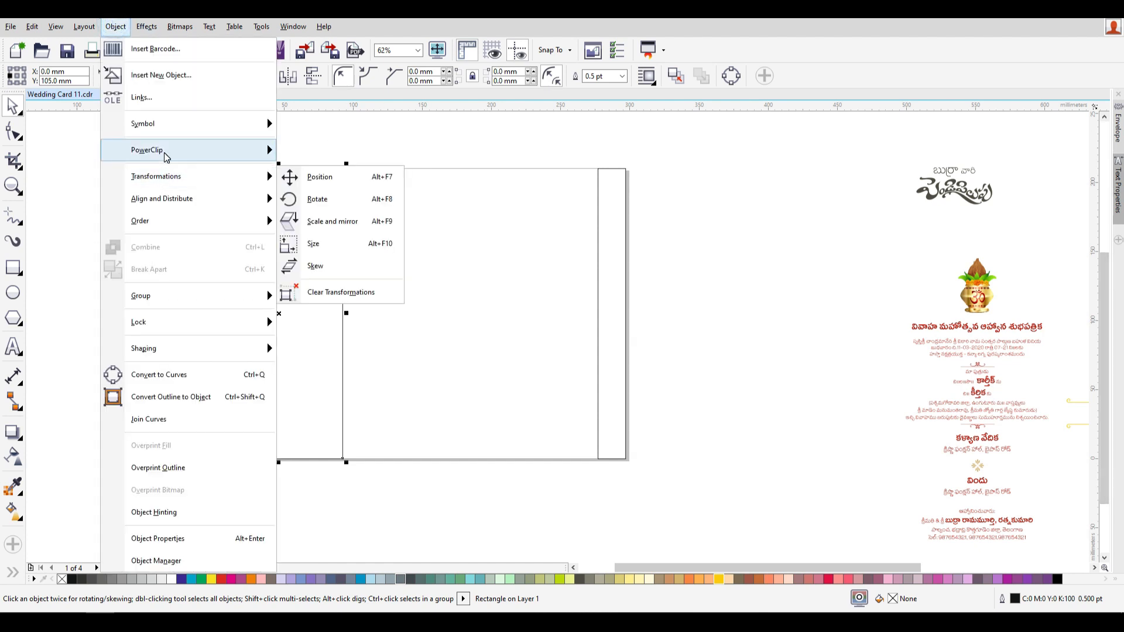
{"action": "left_click", "coordinate": [336, 181]}
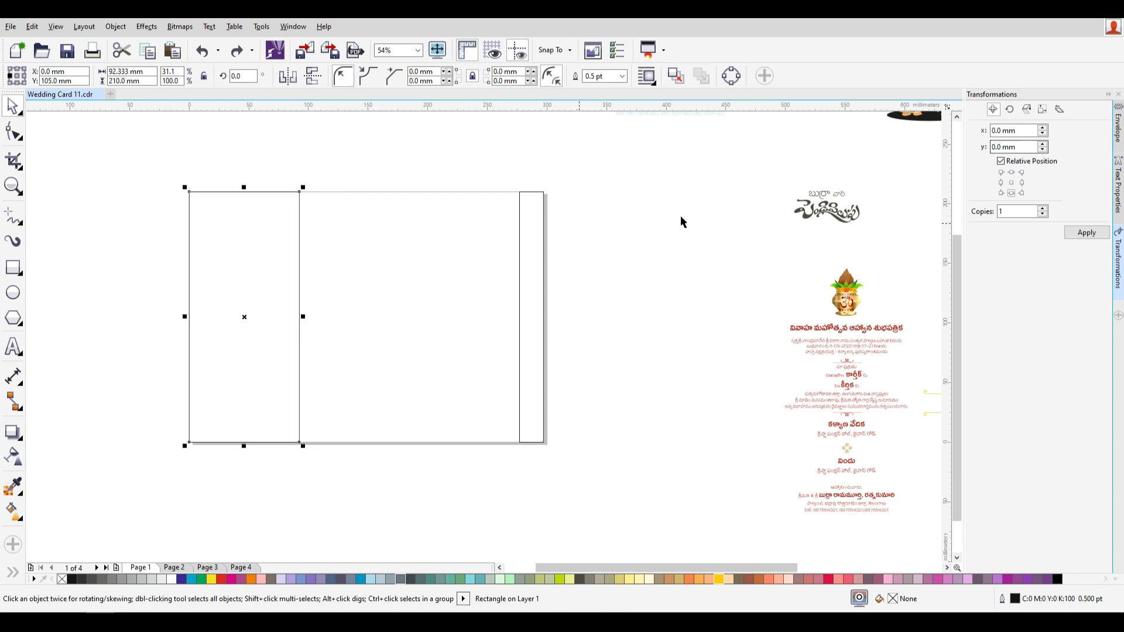
{"action": "left_click", "coordinate": [1020, 182]}
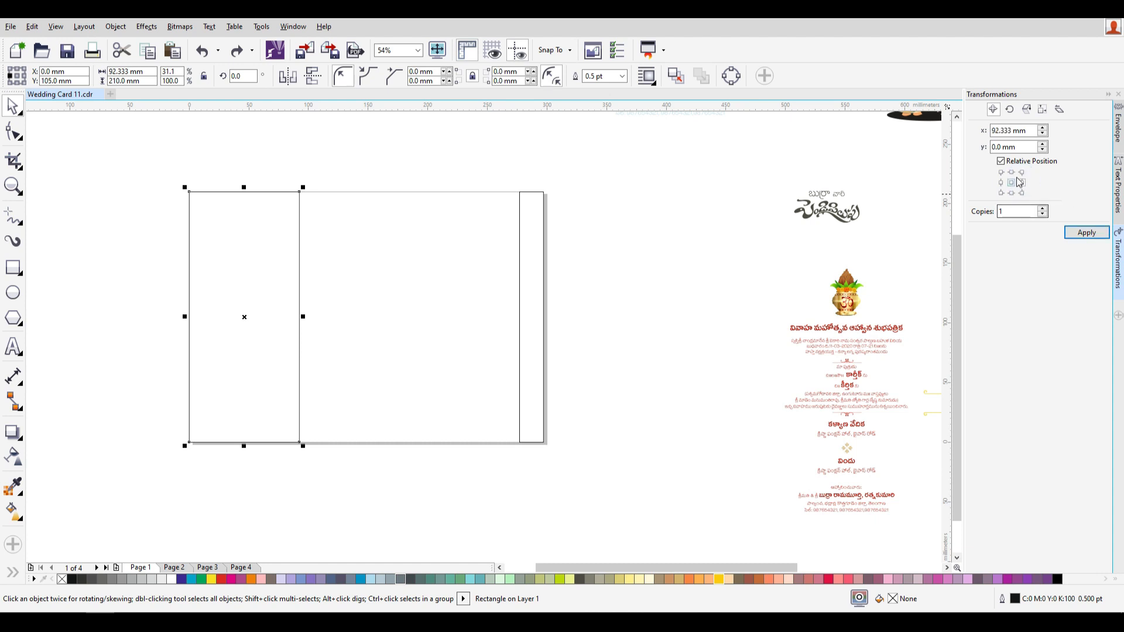
{"action": "left_click_drag", "start_coordinate": [143, 163], "coordinate": [371, 528]}
{"action": "left_click_drag", "start_coordinate": [159, 165], "coordinate": [369, 498]}
{"action": "double_click", "coordinate": [1001, 214]}
{"action": "type", "text": "2"}
{"action": "left_click", "coordinate": [1086, 232]}
{"action": "left_click_drag", "start_coordinate": [164, 168], "coordinate": [527, 542]}
{"action": "left_click", "coordinate": [632, 411]}
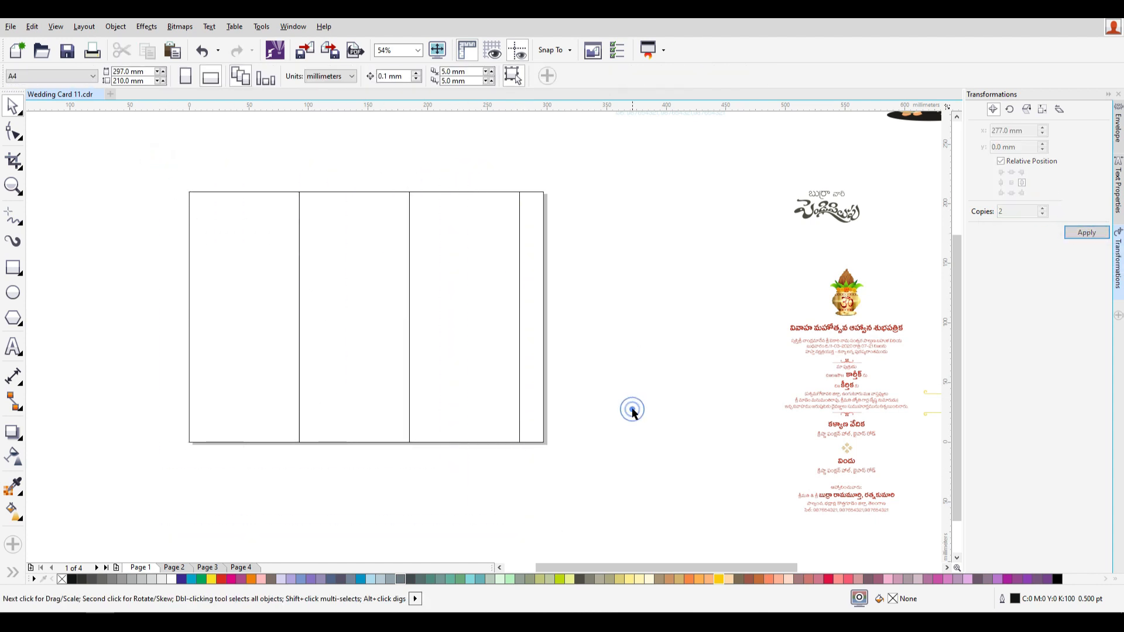
{"action": "left_click", "coordinate": [274, 191]}
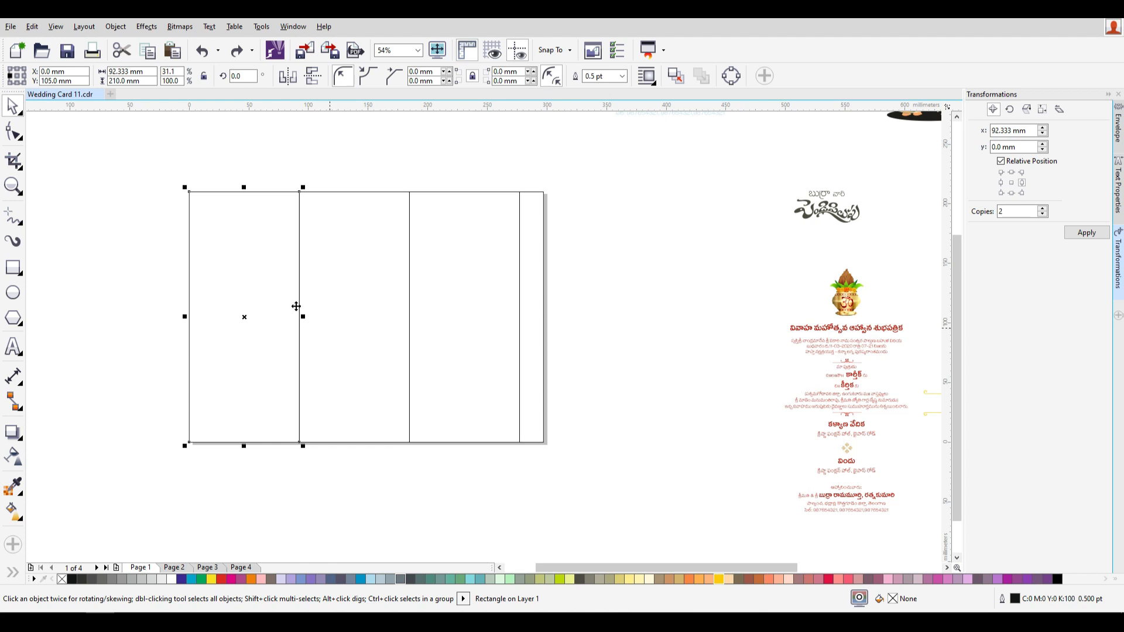
{"action": "left_click_drag", "start_coordinate": [502, 174], "coordinate": [609, 498]}
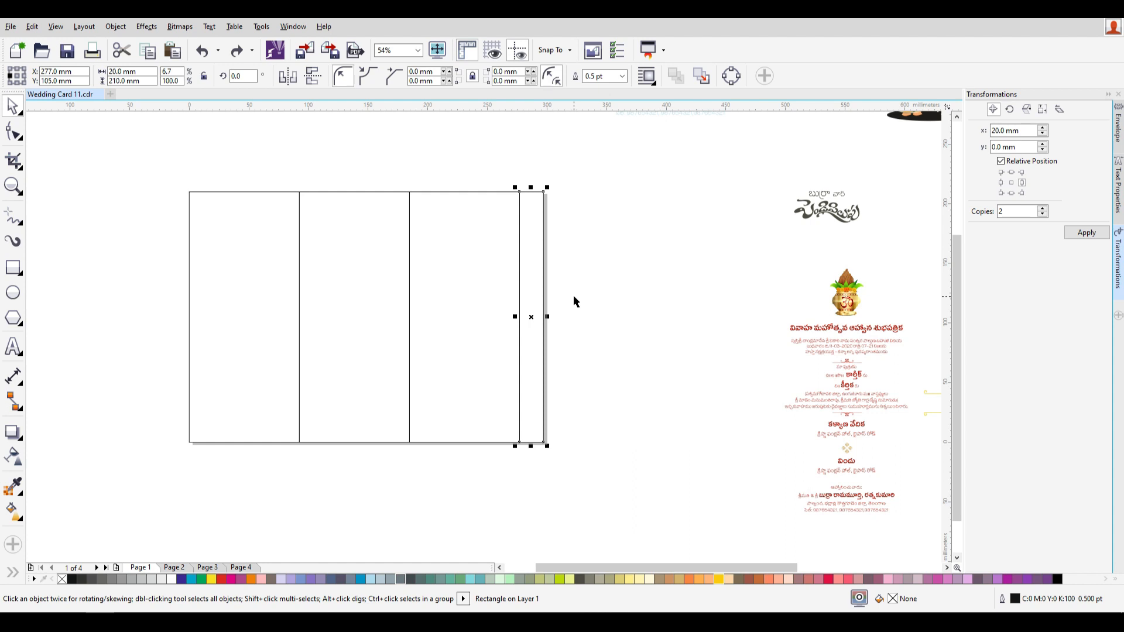
{"action": "left_click_drag", "start_coordinate": [113, 157], "coordinate": [384, 522]}
{"action": "left_click", "coordinate": [242, 192]}
{"action": "left_click_drag", "start_coordinate": [242, 192], "coordinate": [189, 192]}
{"action": "key", "text": "ctrl+z"}
- Remove the left panel's outline and fill the panel with solid purple, C:20 M:80 Y:0 K:20
{"action": "scroll", "coordinate": [201, 269], "scroll_direction": "down", "scroll_amount": 1}
{"action": "scroll", "coordinate": [204, 249], "scroll_direction": "up", "scroll_amount": 1}
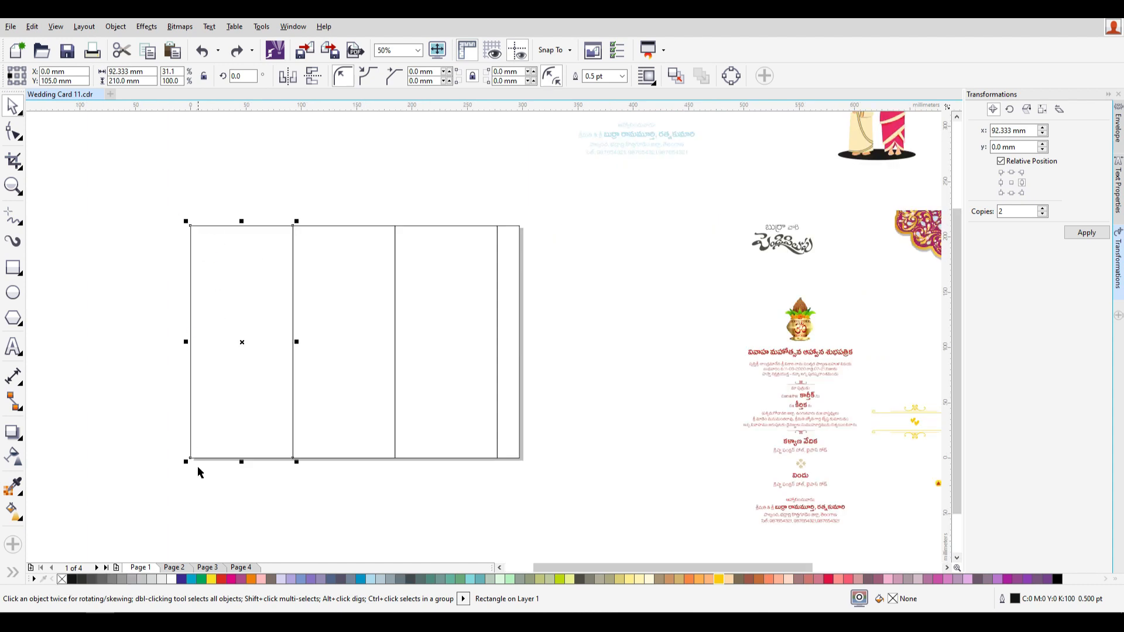
{"action": "right_click", "coordinate": [62, 581]}
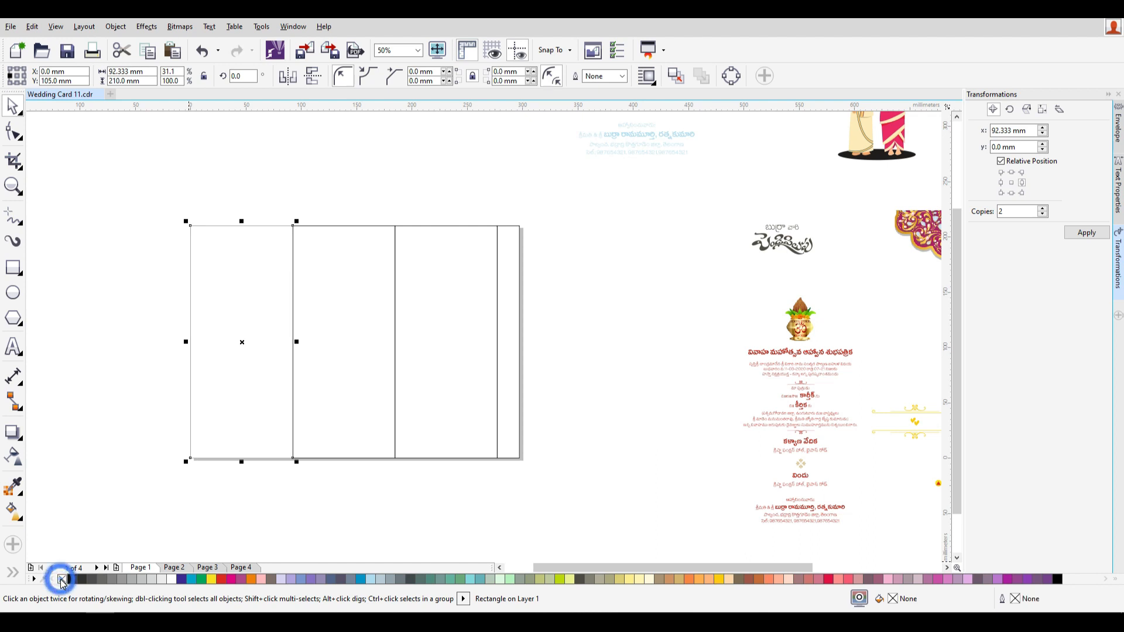
{"action": "left_click", "coordinate": [241, 579]}
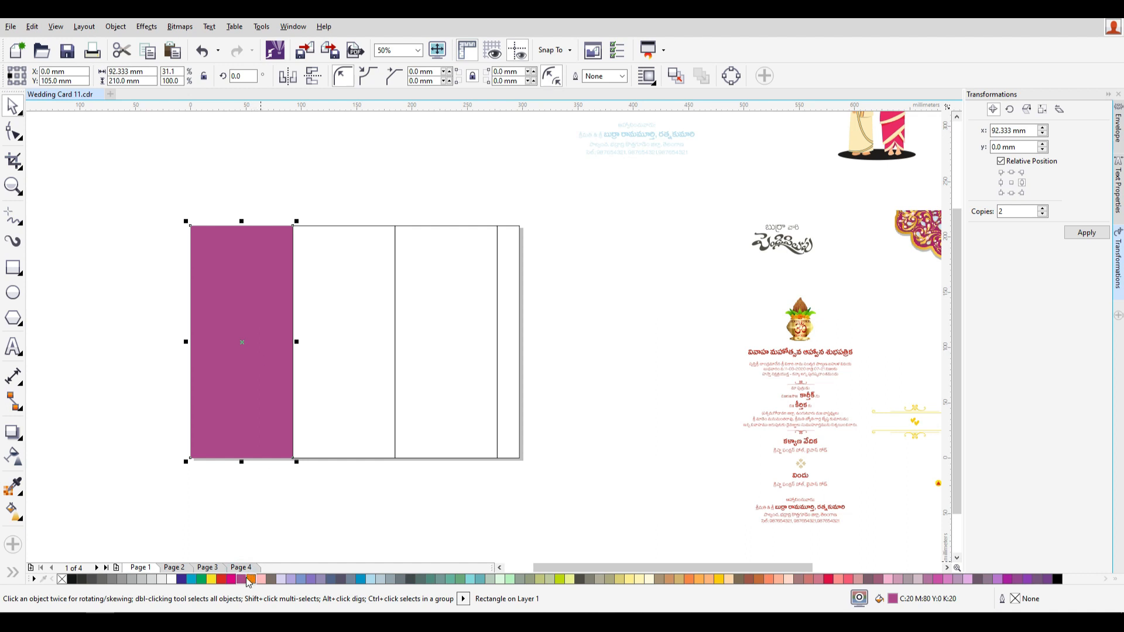
{"action": "left_click", "coordinate": [153, 262]}
{"action": "left_click_drag", "start_coordinate": [247, 293], "coordinate": [182, 260]}
{"action": "key", "text": "ctrl+z"}
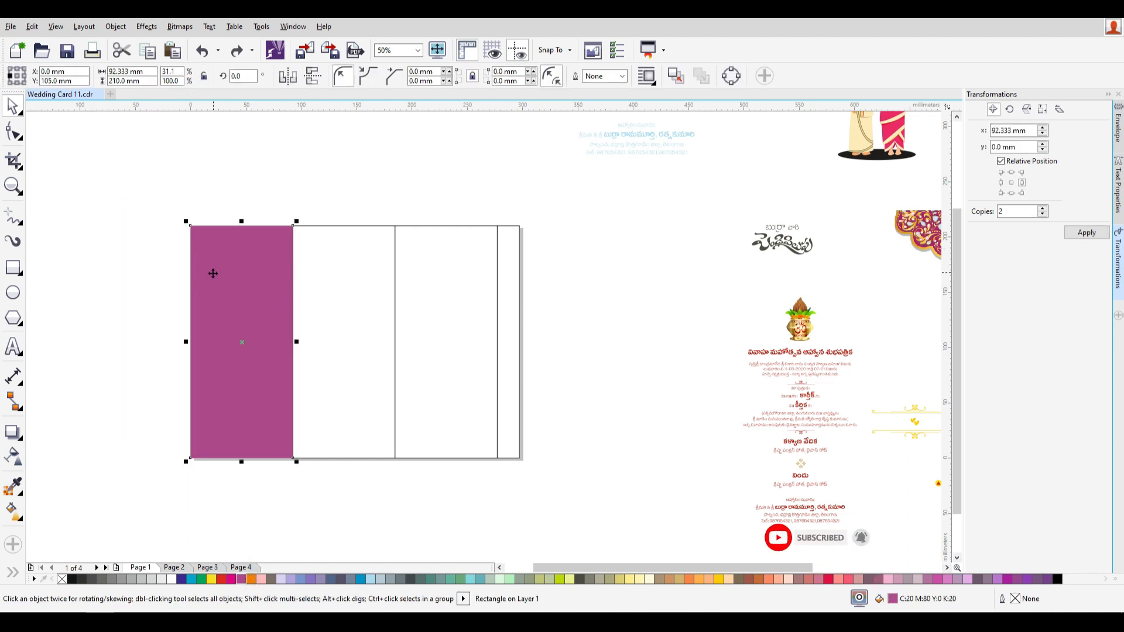
{"action": "scroll", "coordinate": [213, 274], "scroll_direction": "down", "scroll_amount": 1}
{"action": "left_click_drag", "start_coordinate": [228, 278], "coordinate": [185, 260]}
{"action": "key", "text": "ctrl+z"}
{"action": "scroll", "coordinate": [190, 283], "scroll_direction": "up", "scroll_amount": 1}
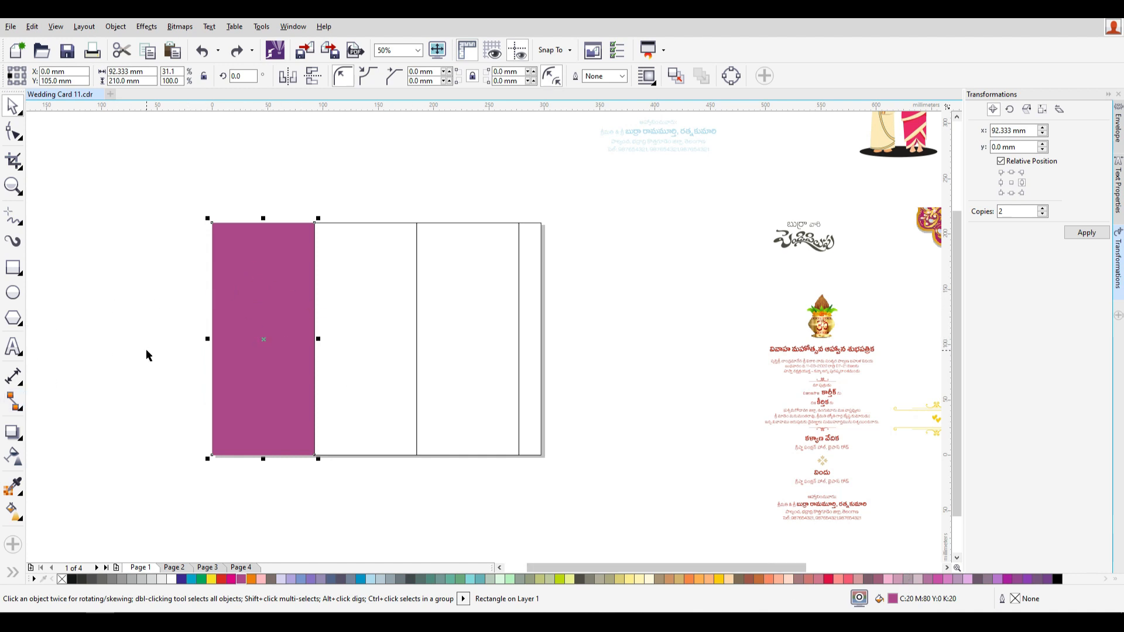
- Apply a vertical linear fountain fill to the left panel with the Interactive Fill tool, running downward from near the panel's top
{"action": "key", "text": "g"}
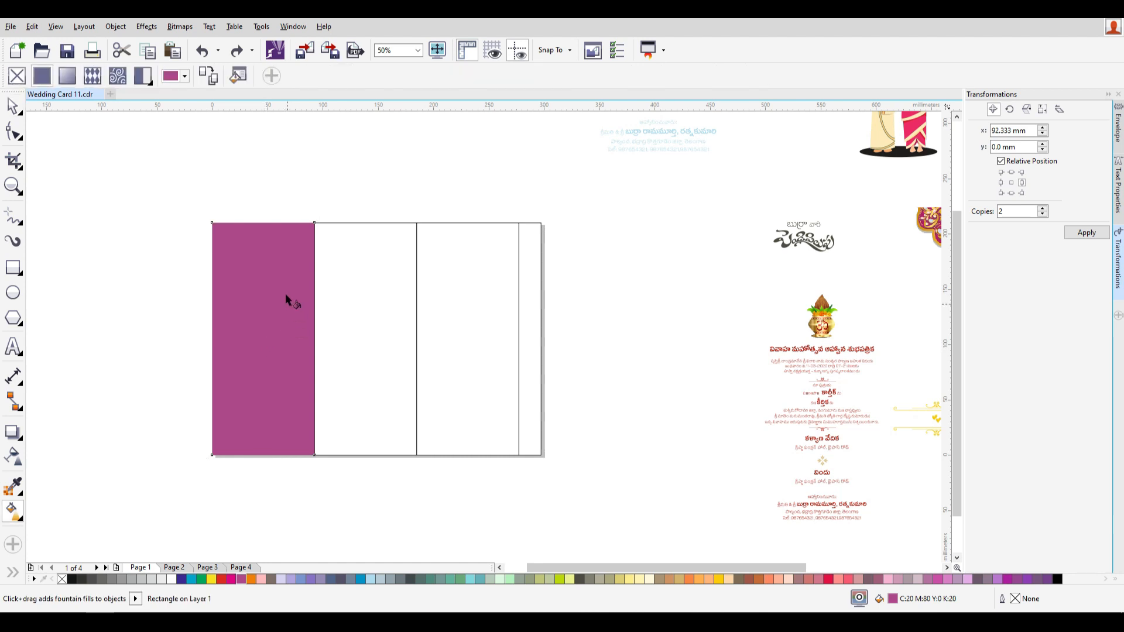
{"action": "left_click_drag", "start_coordinate": [265, 247], "coordinate": [265, 380]}
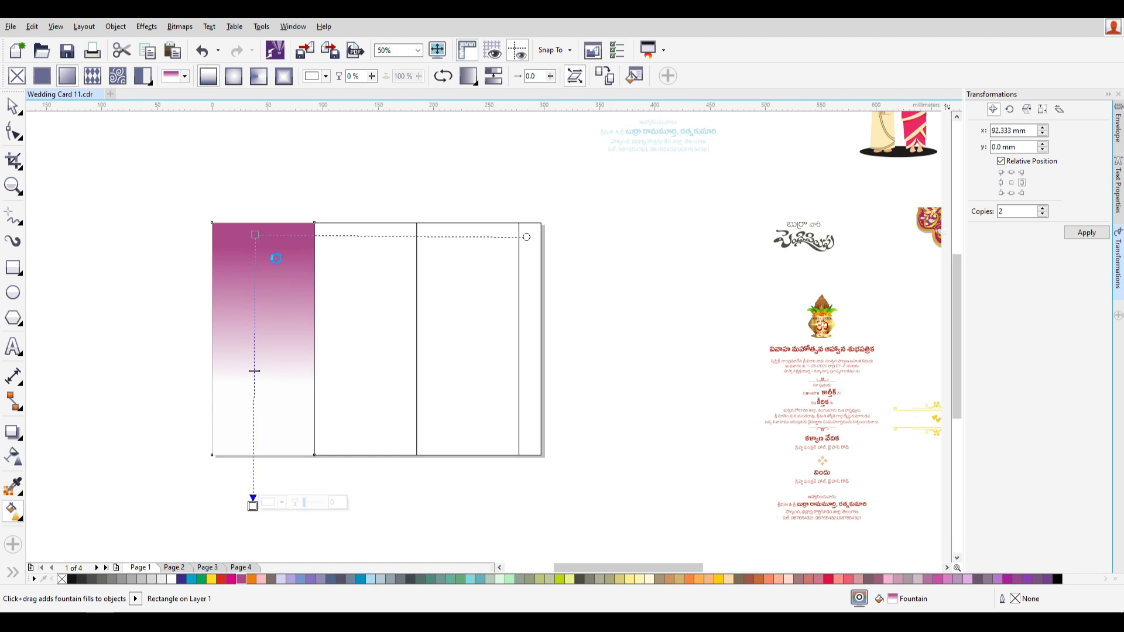
{"action": "scroll", "coordinate": [275, 258], "scroll_direction": "up", "scroll_amount": 1}
- Set the gradient's upper colour to a CMYK magenta with M 100, Y 0 and K 0
{"action": "left_click", "coordinate": [258, 234]}
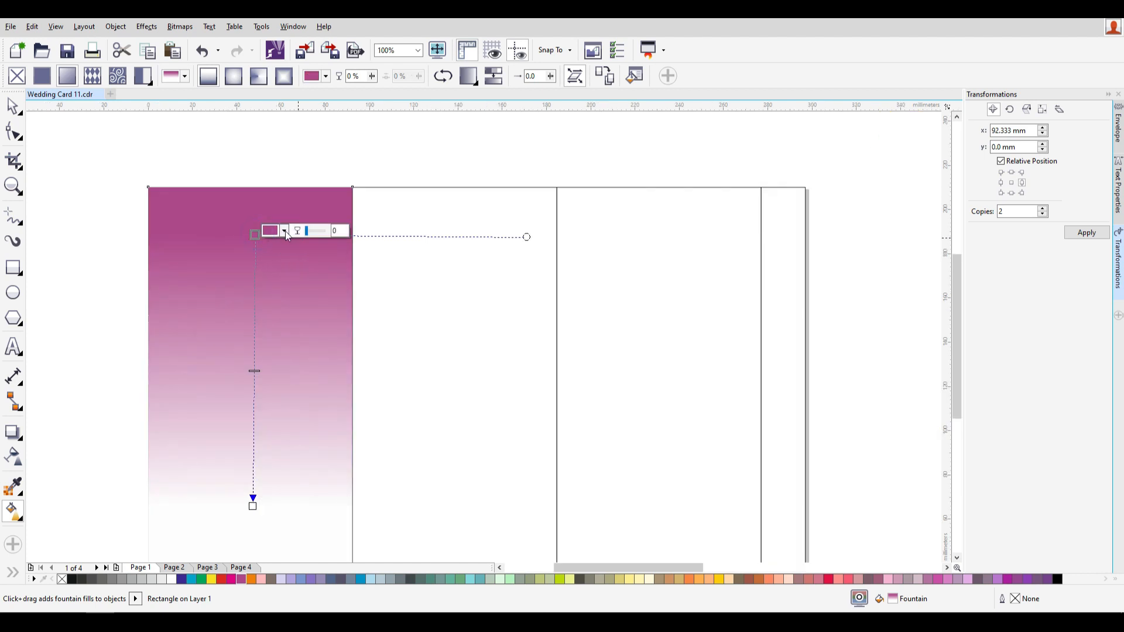
{"action": "left_click", "coordinate": [270, 230]}
{"action": "double_click", "coordinate": [379, 290]}
{"action": "type", "text": "0"}
{"action": "key", "text": "Tab"}
{"action": "type", "text": "1"}
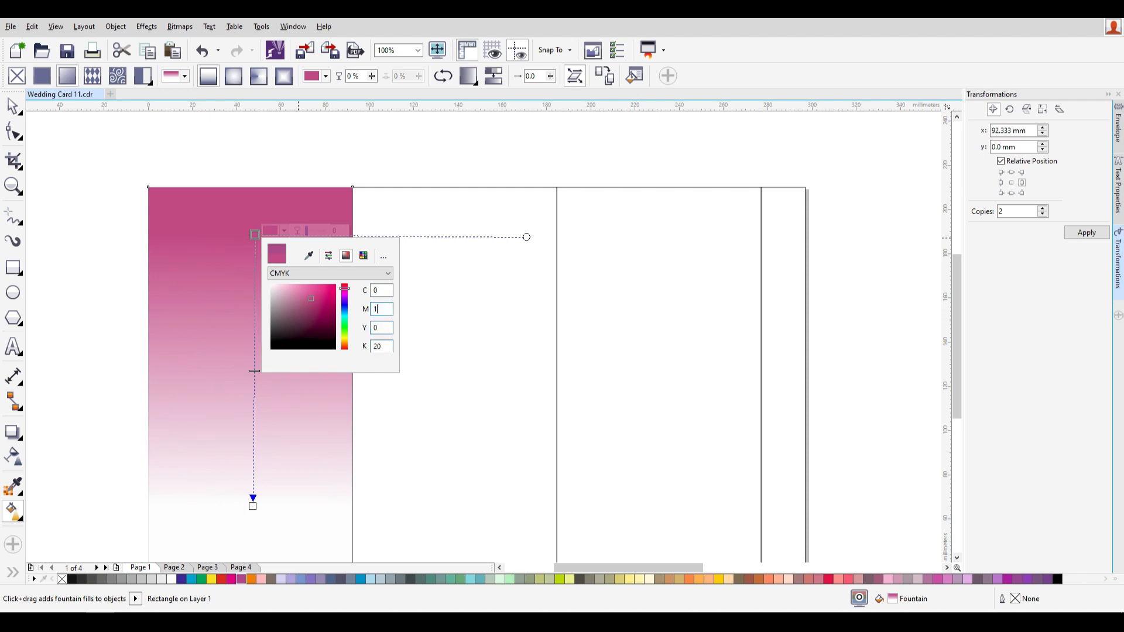
{"action": "type", "text": "00"}
{"action": "key", "text": "Tab"}
{"action": "key", "text": "shift+Tab"}
{"action": "key", "text": "shift+Tab"}
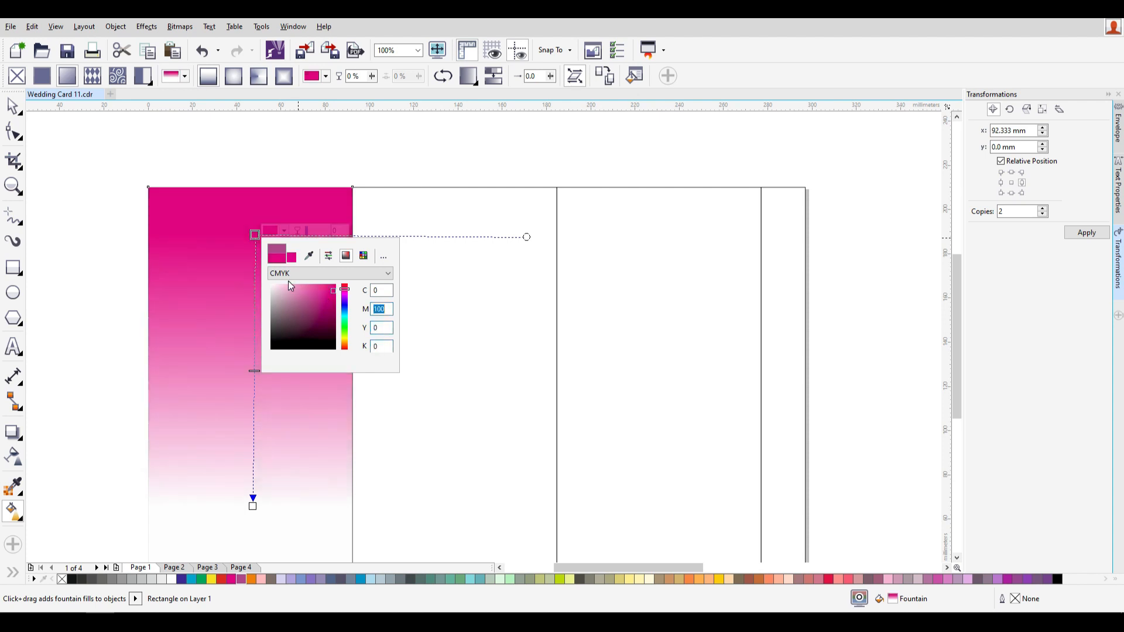
{"action": "type", "text": "4"}
{"action": "key", "text": "Tab"}
{"action": "key", "text": "Tab"}
{"action": "key", "text": "Tab"}
{"action": "key", "text": "Return"}
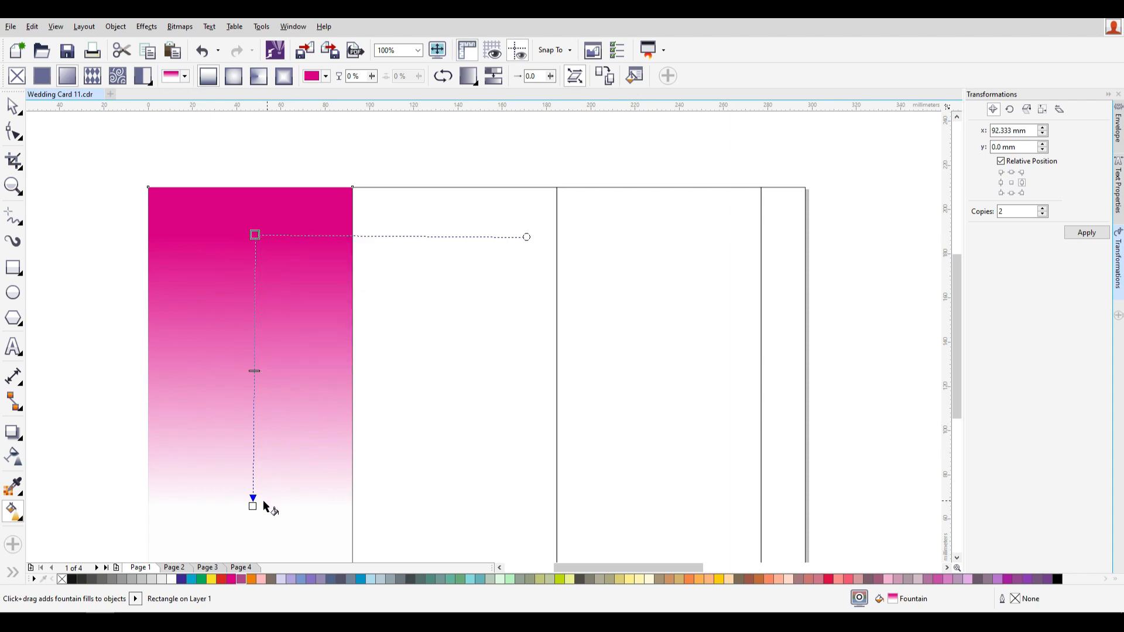
- Shorten the gradient to end near the panel's middle and set its end colour to purple, C 50, M 100, Y 0, K 0
{"action": "left_click_drag", "start_coordinate": [253, 504], "coordinate": [256, 410]}
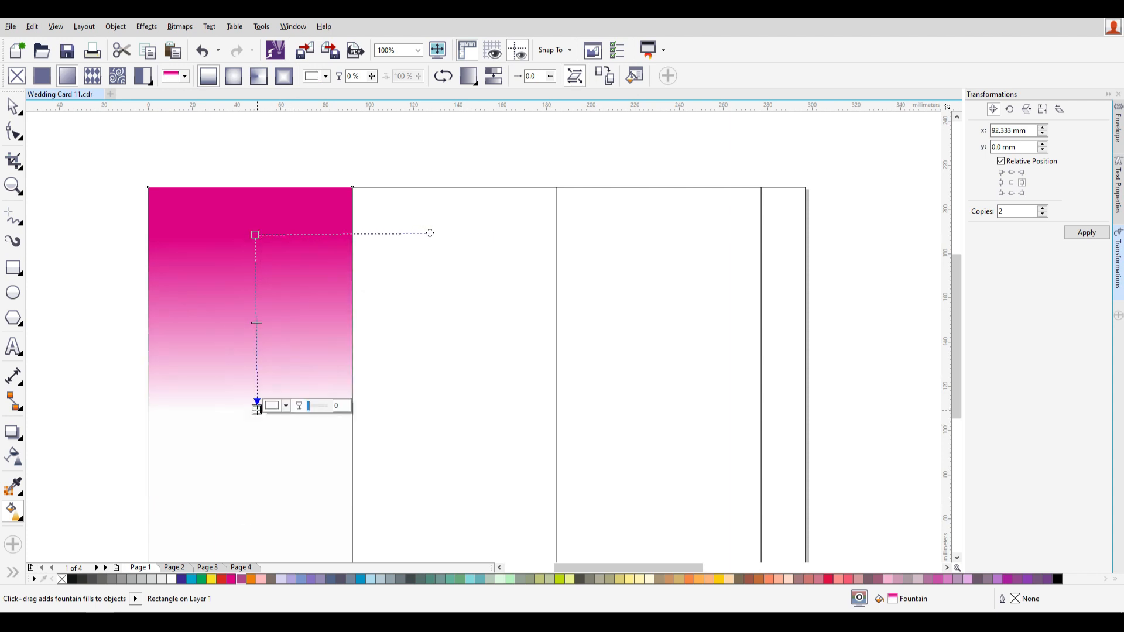
{"action": "left_click", "coordinate": [286, 406]}
{"action": "left_click", "coordinate": [381, 483]}
{"action": "type", "text": "100"}
{"action": "key", "text": "shift+Tab"}
{"action": "type", "text": "50"}
{"action": "key", "text": "Tab"}
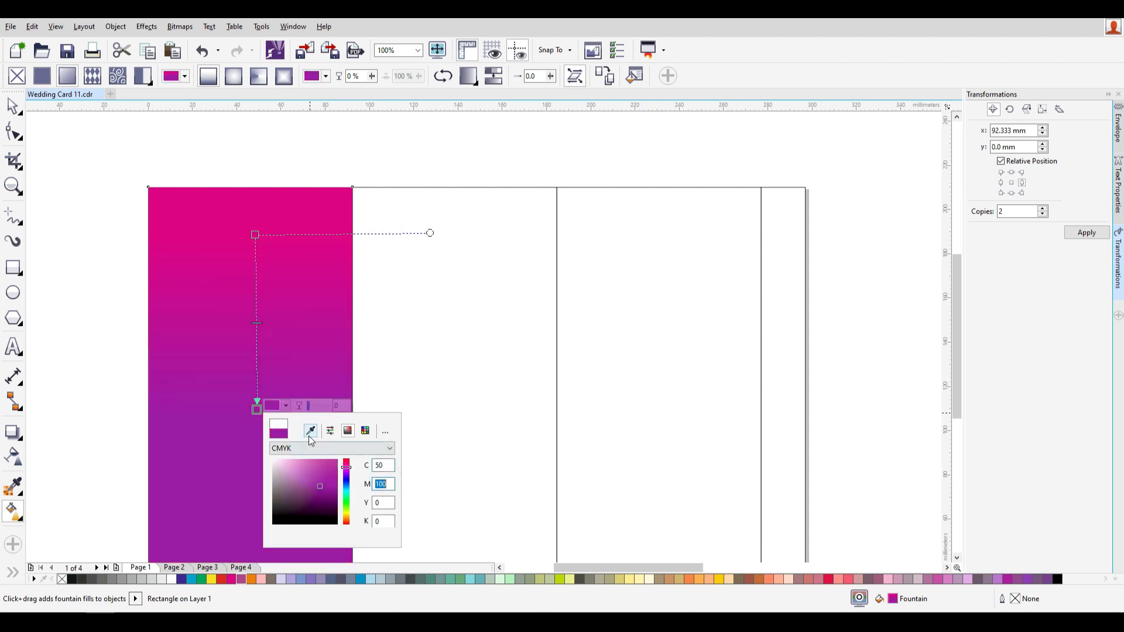
{"action": "left_click", "coordinate": [379, 292]}
- Try shorter and longer vertical gradient spans on the left panel by repositioning and redrawing the fountain fill
{"action": "scroll", "coordinate": [348, 334], "scroll_direction": "down", "scroll_amount": 2}
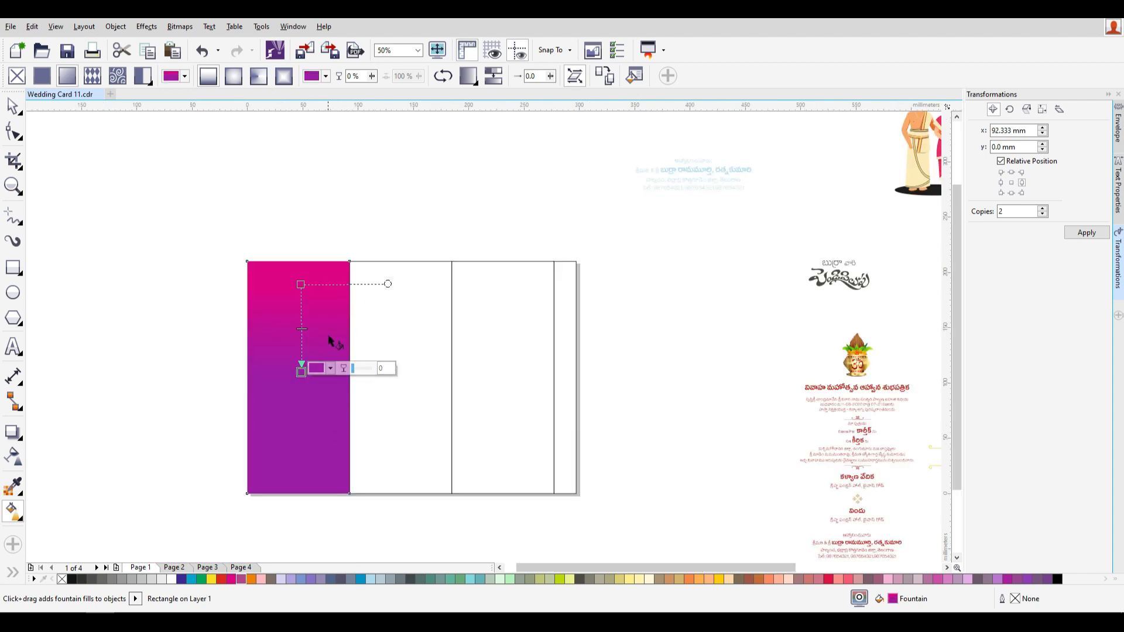
{"action": "left_click_drag", "start_coordinate": [301, 284], "coordinate": [295, 269]}
{"action": "left_click_drag", "start_coordinate": [301, 372], "coordinate": [297, 352]}
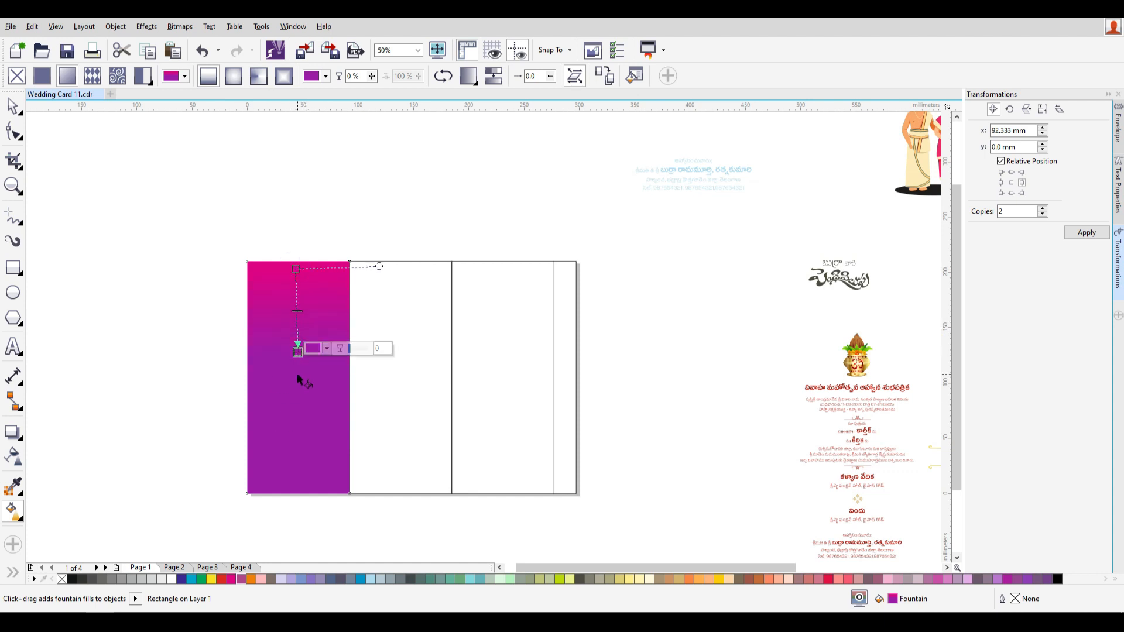
{"action": "left_click_drag", "start_coordinate": [294, 270], "coordinate": [283, 277]}
{"action": "left_click_drag", "start_coordinate": [298, 352], "coordinate": [287, 463]}
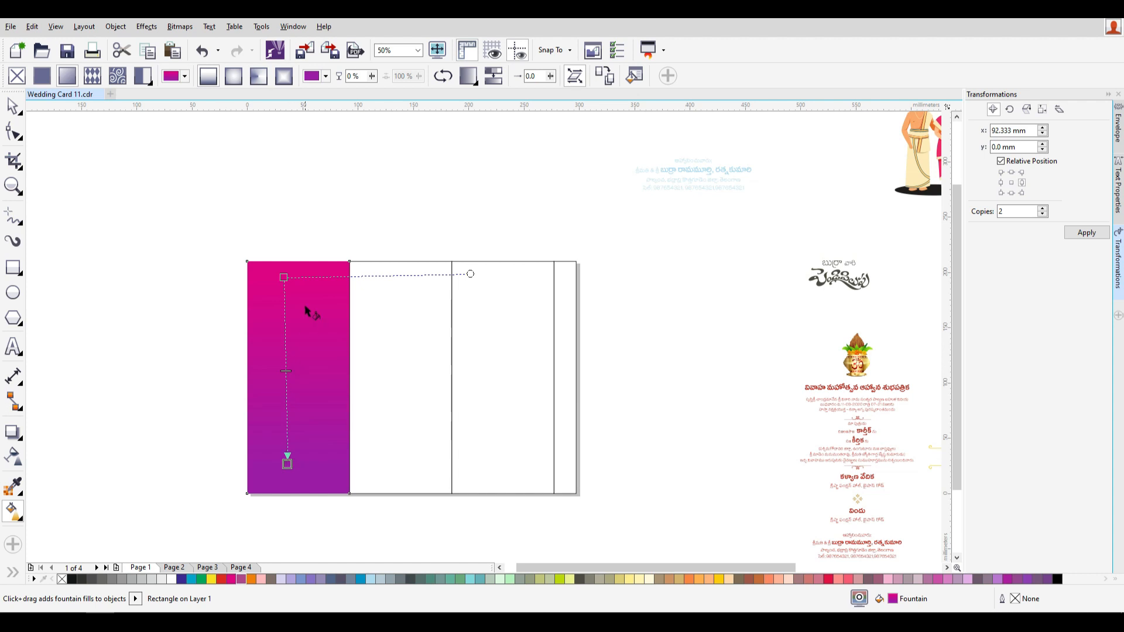
{"action": "left_click_drag", "start_coordinate": [300, 285], "coordinate": [300, 361]}
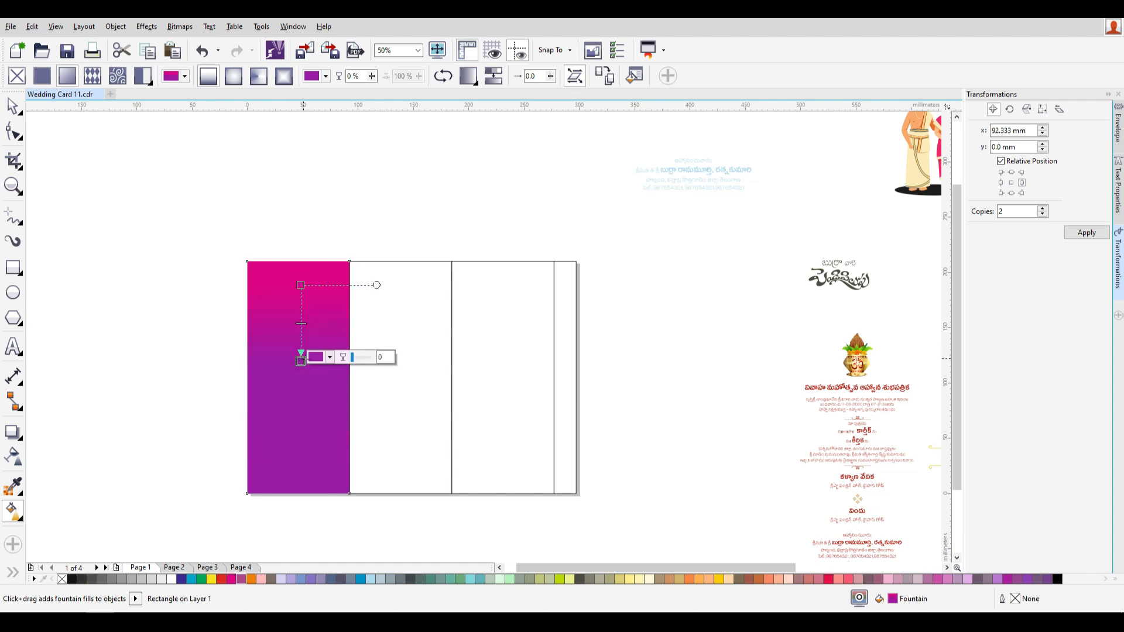
- Set the fountain fill to Repeat and Mirror and redraw it vertically, so purple sits mid-panel with magenta at both ends
{"action": "left_click", "coordinate": [475, 84]}
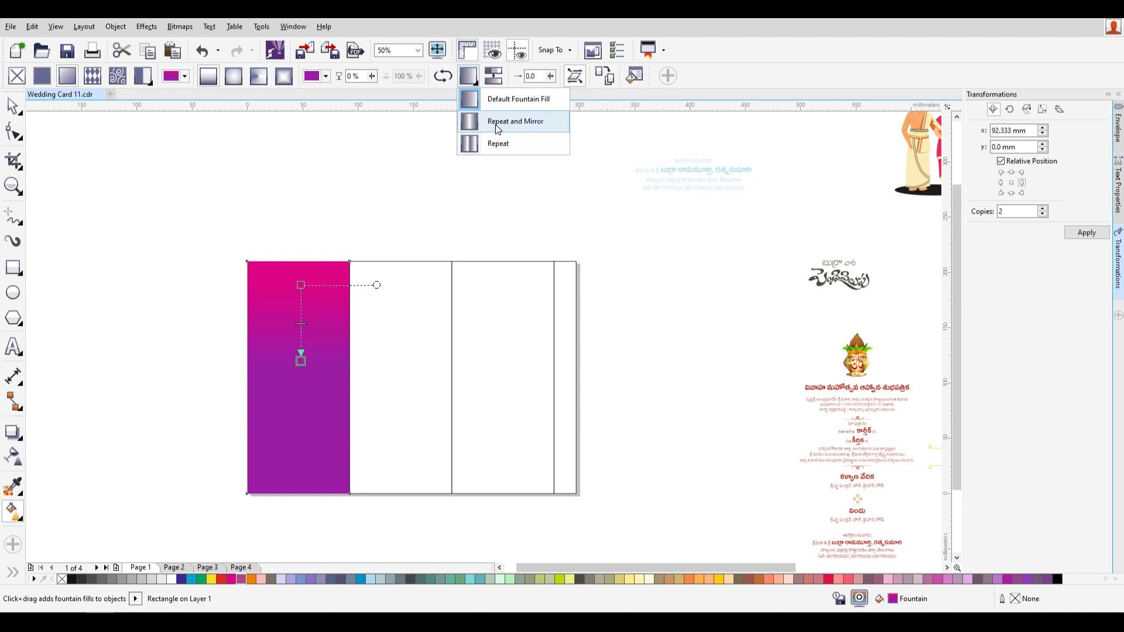
{"action": "left_click", "coordinate": [498, 128]}
{"action": "left_click_drag", "start_coordinate": [286, 280], "coordinate": [289, 389]}
{"action": "left_click_drag", "start_coordinate": [301, 303], "coordinate": [304, 405]}
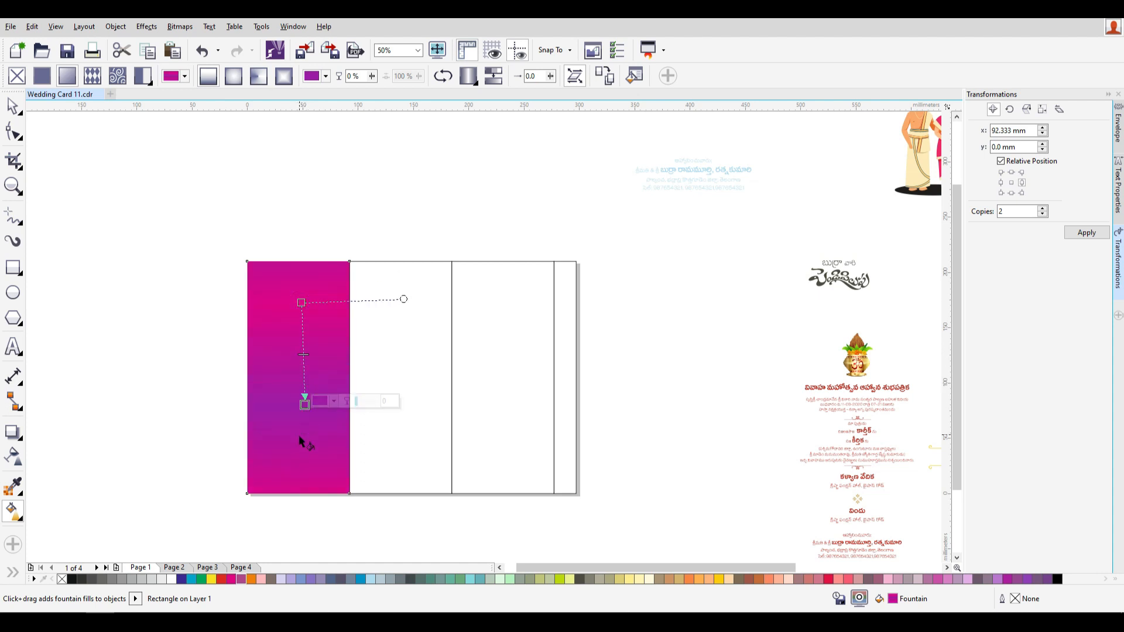
{"action": "left_click_drag", "start_coordinate": [300, 280], "coordinate": [299, 391]}
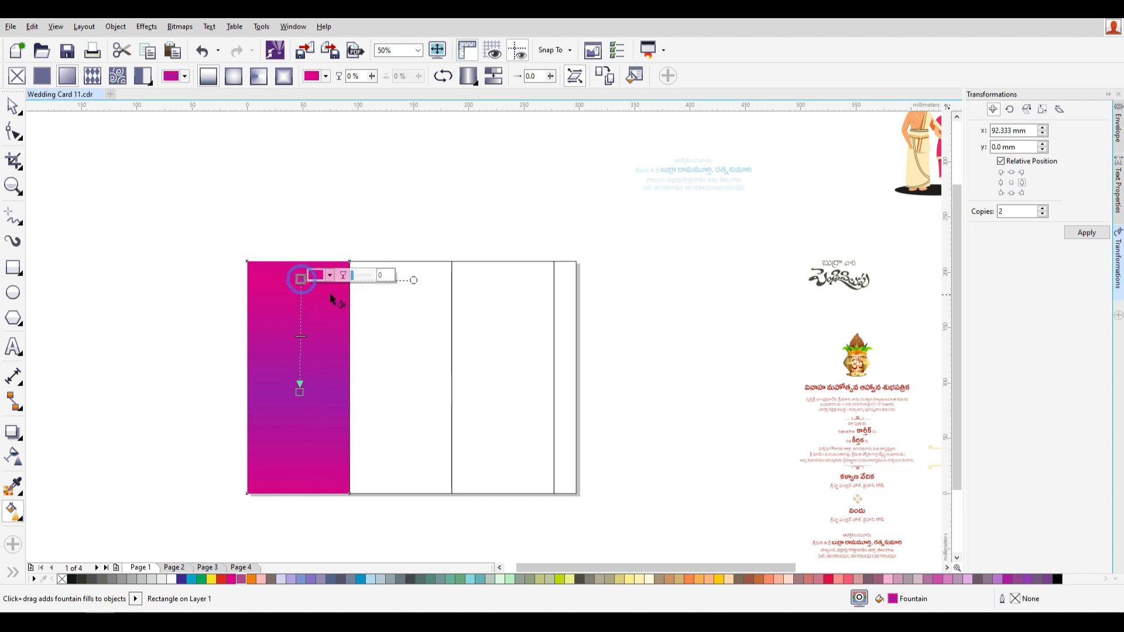
- Darken the gradient's magenta start colour to C 12, M 100, Y 4, K 15 and slightly adjust the purple end colour
{"action": "left_click", "coordinate": [331, 275]}
{"action": "left_click", "coordinate": [372, 346]}
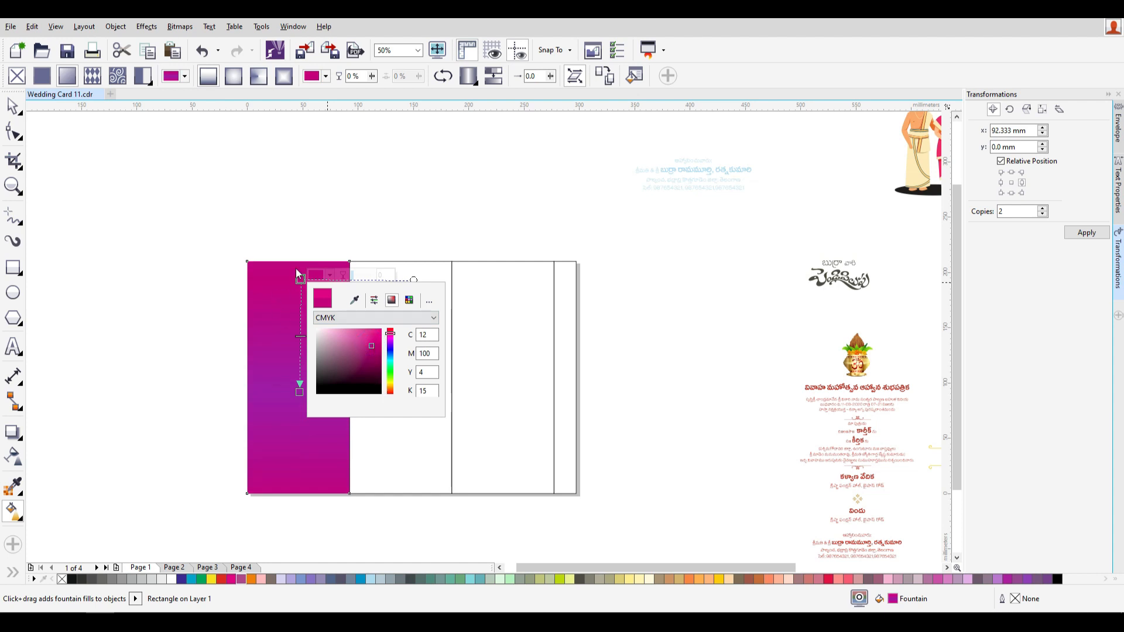
{"action": "left_click", "coordinate": [303, 247]}
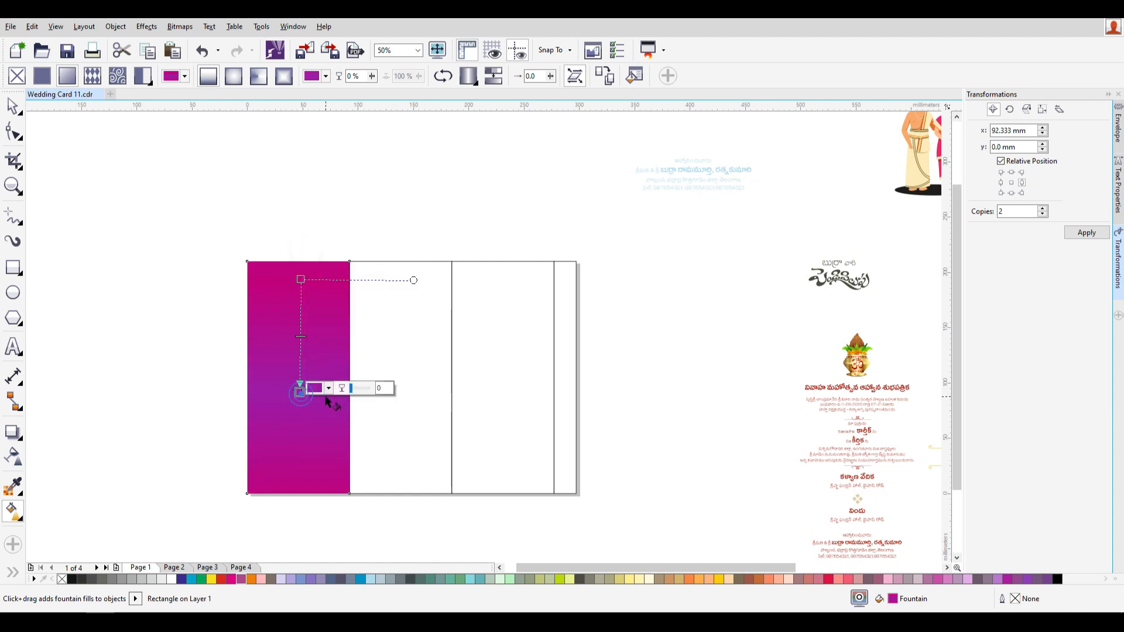
{"action": "left_click", "coordinate": [328, 388]}
{"action": "left_click", "coordinate": [372, 456]}
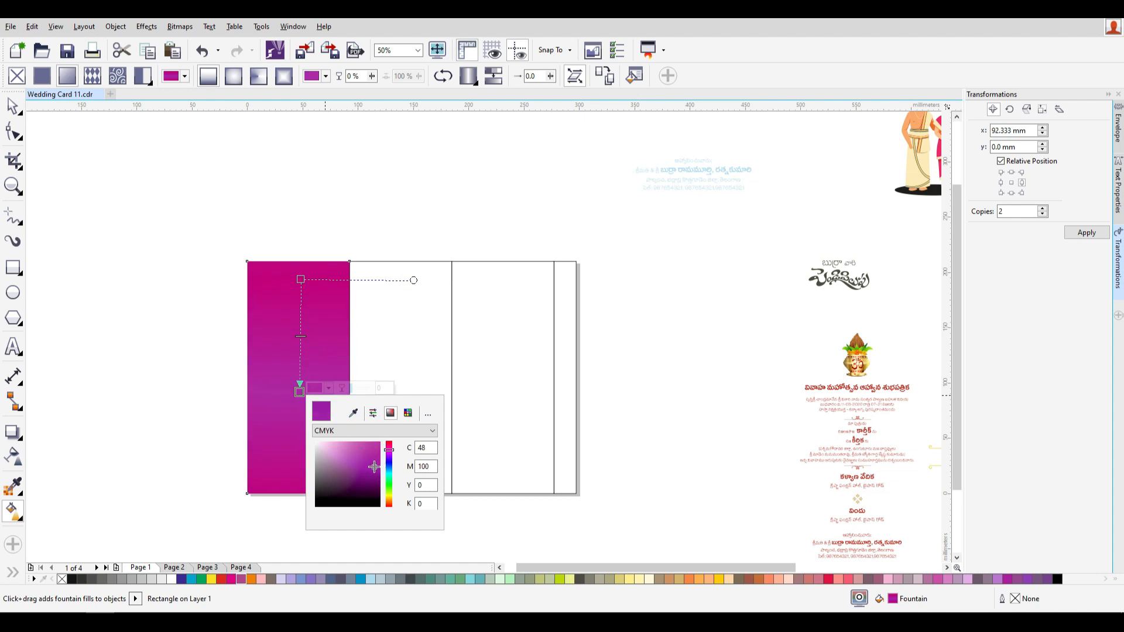
{"action": "left_click", "coordinate": [458, 223]}
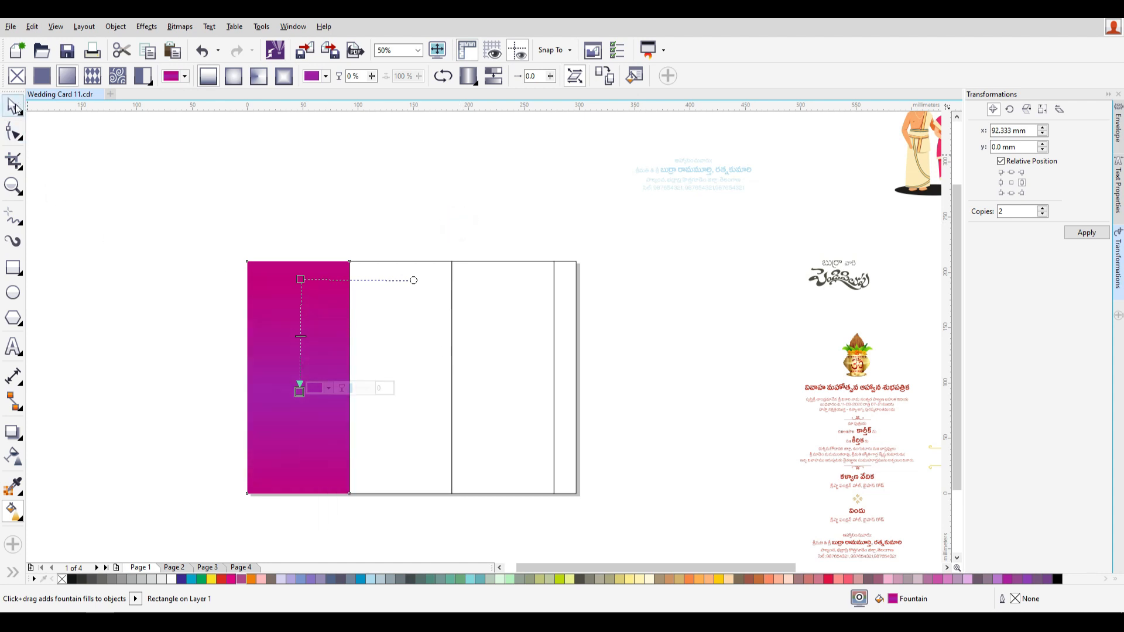
- Leave gradient editing and select the gradient-filled left panel with the Pick tool
{"action": "left_click", "coordinate": [13, 107]}
{"action": "left_click", "coordinate": [179, 222]}
{"action": "scroll", "coordinate": [350, 263], "scroll_direction": "down", "scroll_amount": 1}
{"action": "left_click", "coordinate": [350, 263]}
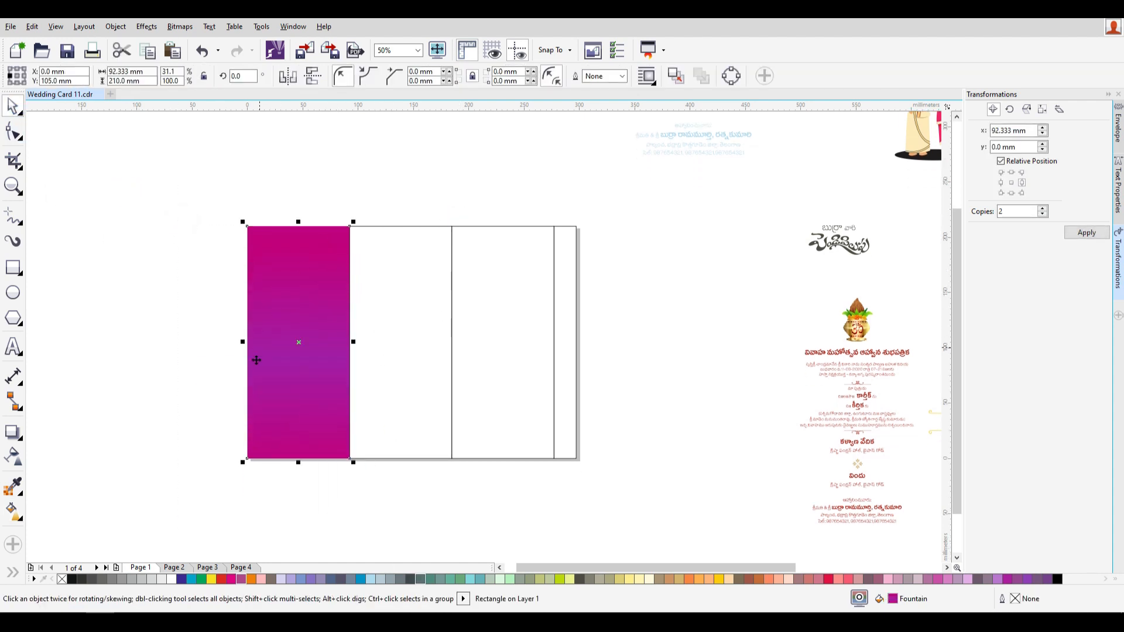
- Move the half mandala and its small hanging pendant to the empty area above and left of the page
{"action": "scroll", "coordinate": [254, 374], "scroll_direction": "down", "scroll_amount": 2}
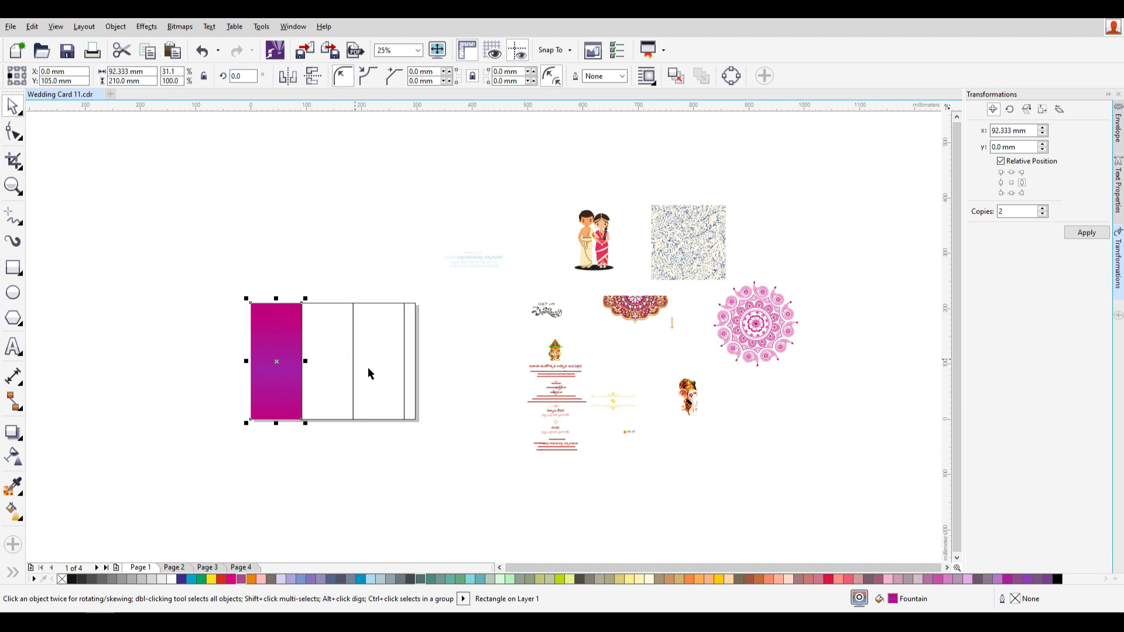
{"action": "left_click_drag", "start_coordinate": [640, 307], "coordinate": [203, 233]}
{"action": "left_click", "coordinate": [672, 321]}
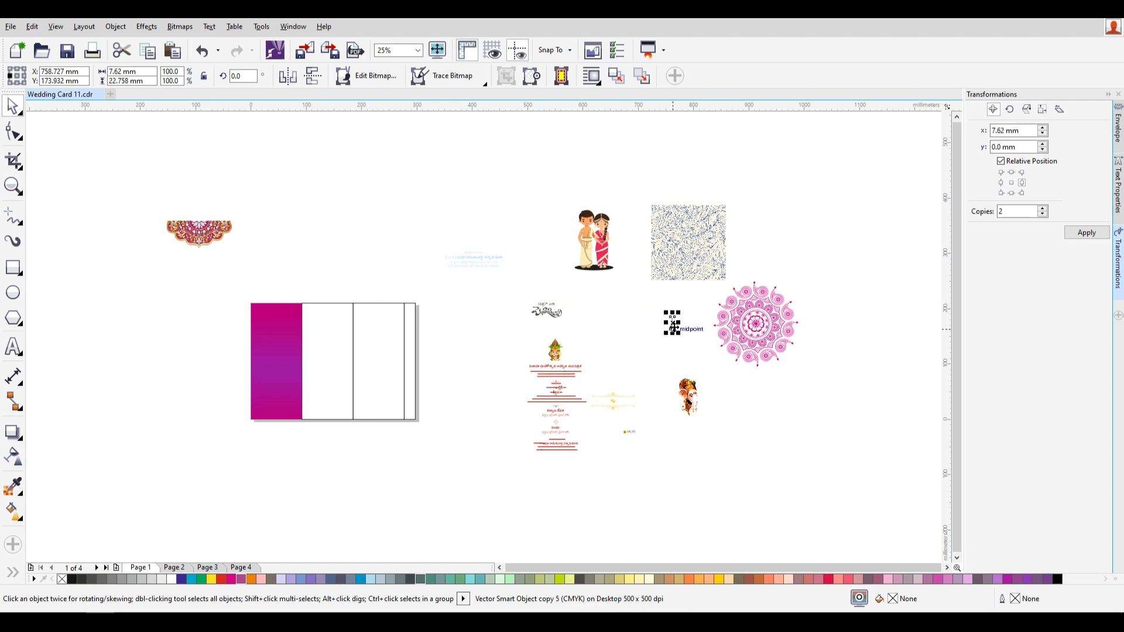
{"action": "left_click_drag", "start_coordinate": [191, 263], "coordinate": [190, 262]}
- Try scaling the half mandala down to about 71 percent, undoing the trial changes
{"action": "scroll", "coordinate": [176, 228], "scroll_direction": "up", "scroll_amount": 2}
{"action": "left_click_drag", "start_coordinate": [283, 232], "coordinate": [288, 272]}
{"action": "key", "text": "ctrl+z"}
{"action": "scroll", "coordinate": [264, 270], "scroll_direction": "down", "scroll_amount": 1}
{"action": "scroll", "coordinate": [270, 292], "scroll_direction": "up", "scroll_amount": 1}
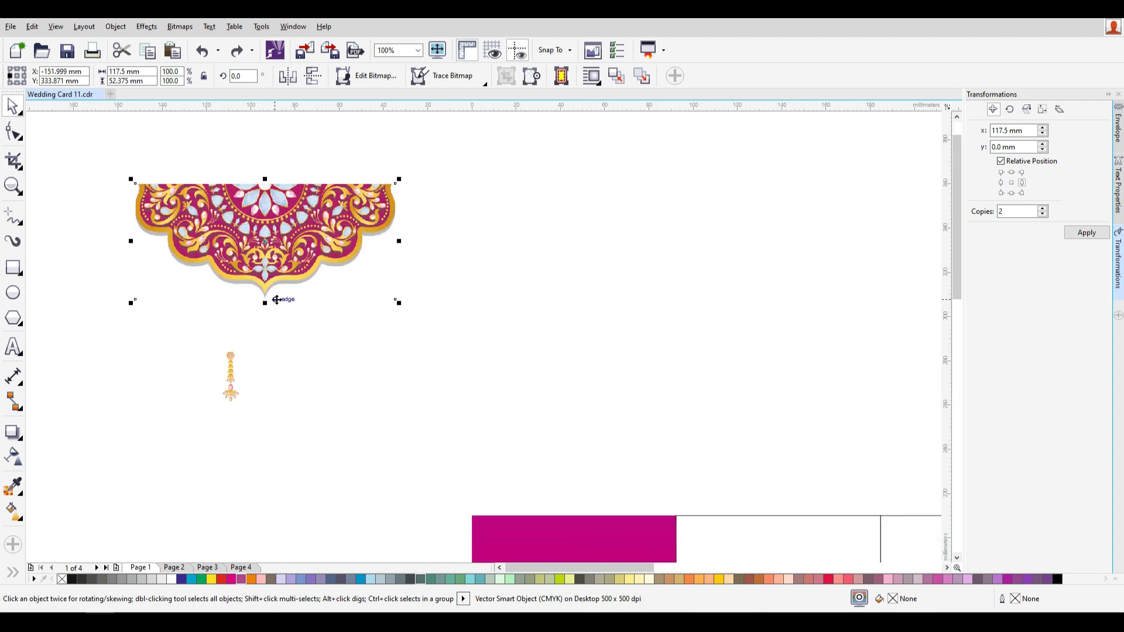
{"action": "scroll", "coordinate": [250, 283], "scroll_direction": "down", "scroll_amount": 1}
{"action": "left_click_drag", "start_coordinate": [323, 293], "coordinate": [288, 278]}
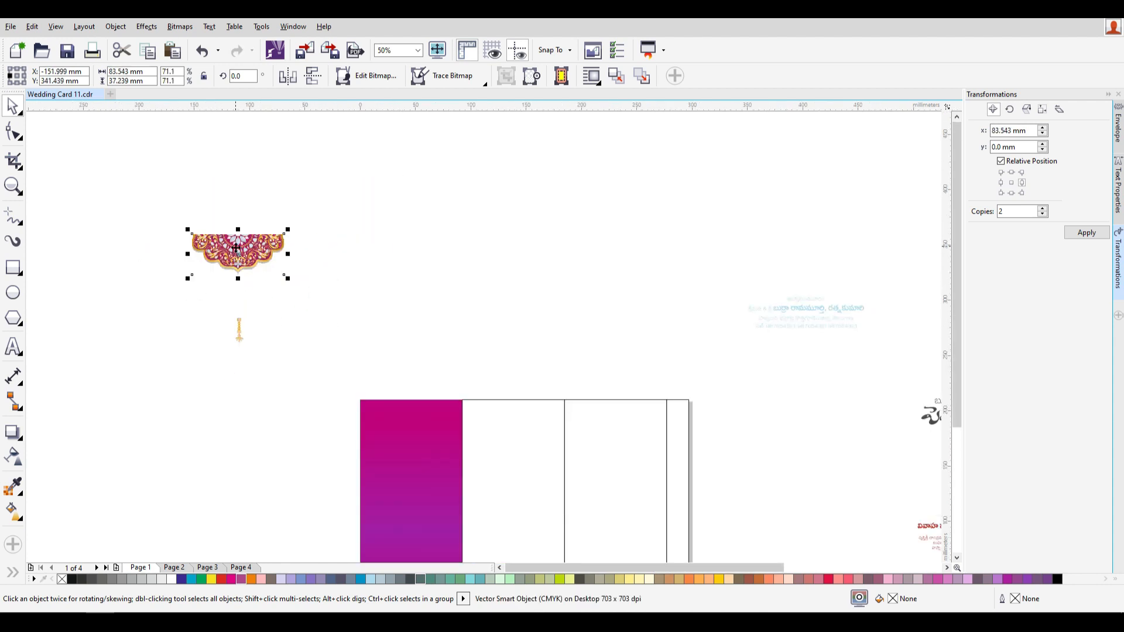
{"action": "key", "text": "ctrl+z"}
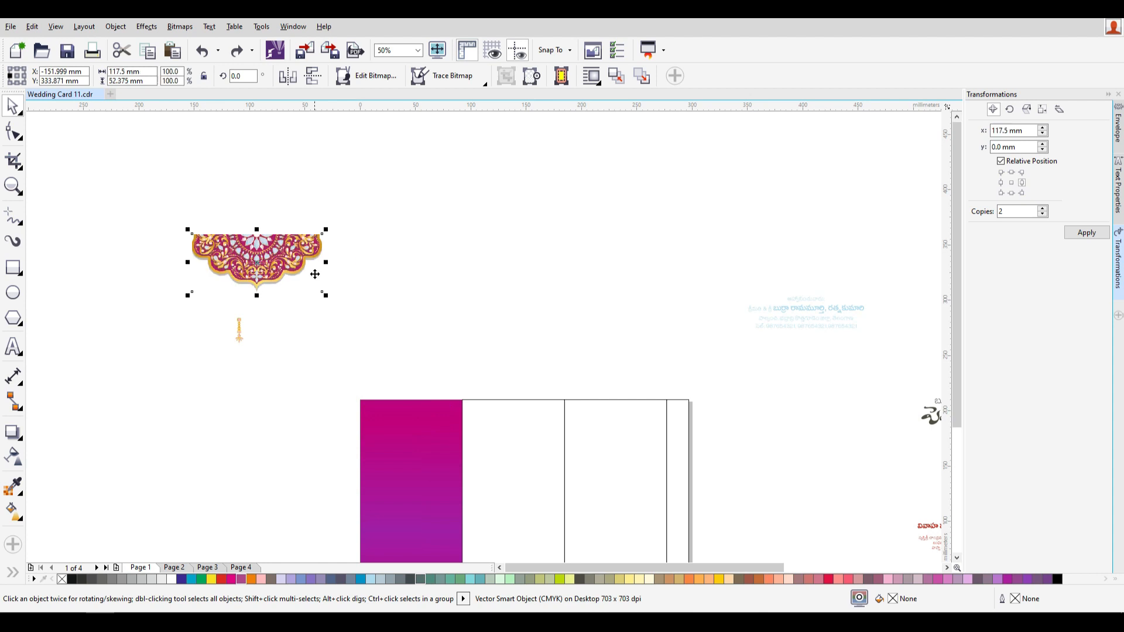
- Attach the hanging pendant to the central bottom tip of the half mandala
{"action": "left_click", "coordinate": [314, 270]}
{"action": "scroll", "coordinate": [264, 267], "scroll_direction": "up", "scroll_amount": 1}
{"action": "left_click", "coordinate": [381, 334]}
{"action": "left_click", "coordinate": [276, 397]}
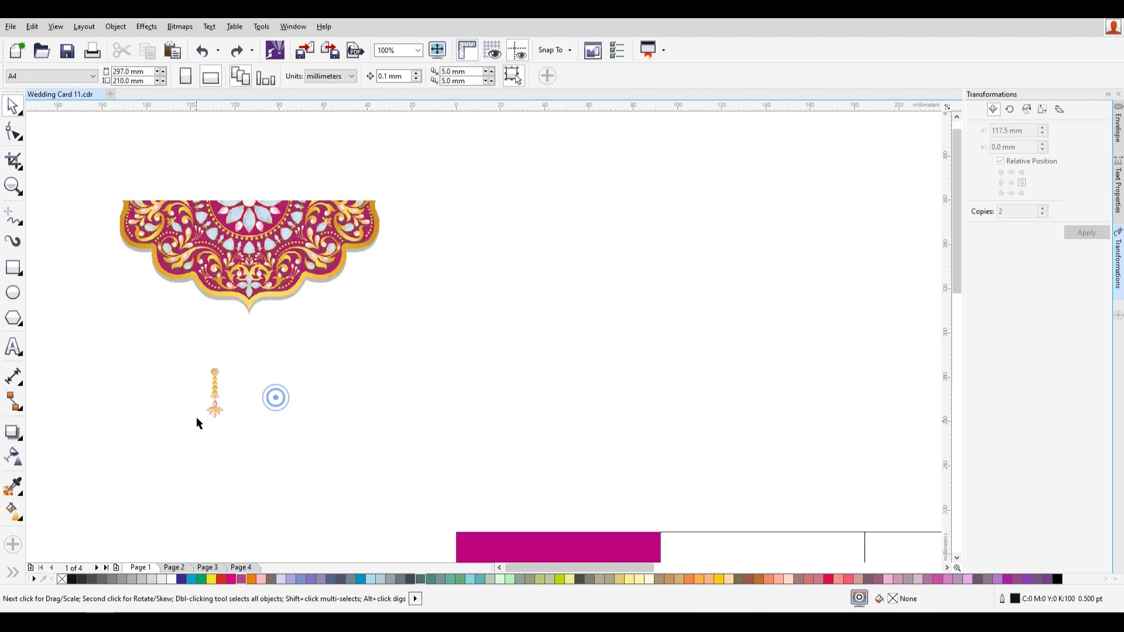
{"action": "left_click_drag", "start_coordinate": [212, 394], "coordinate": [255, 323]}
{"action": "scroll", "coordinate": [249, 325], "scroll_direction": "up", "scroll_amount": 1}
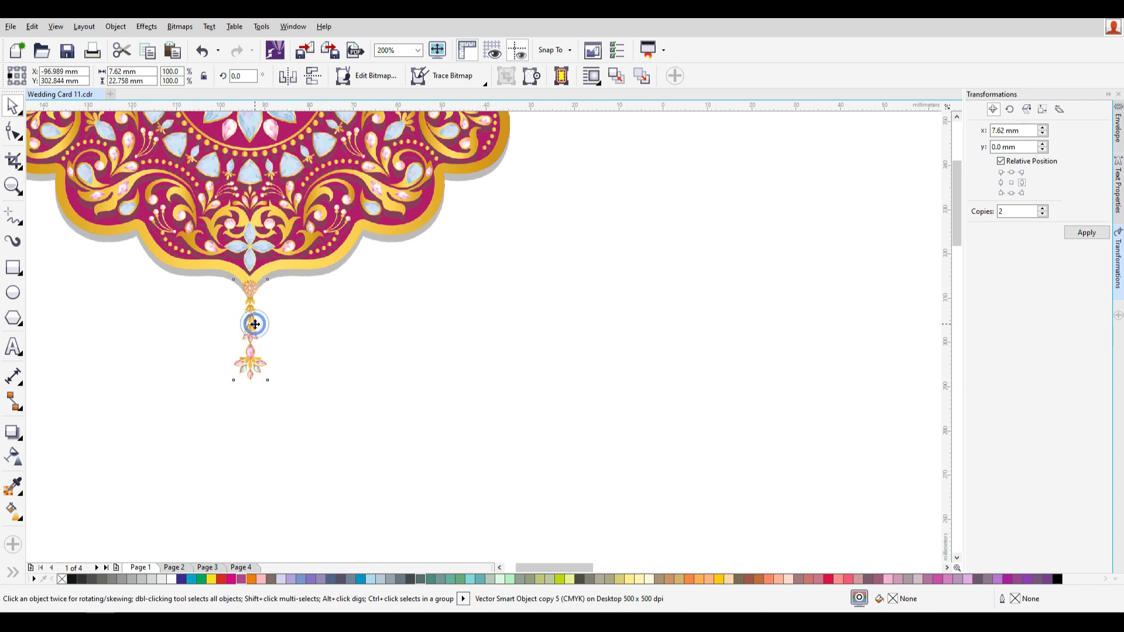
{"action": "left_click", "coordinate": [251, 331]}
{"action": "left_click", "coordinate": [349, 321]}
- Place four copies of the pendant along the right scalloped edge of the half mandala
{"action": "left_click_drag", "start_coordinate": [249, 326], "coordinate": [301, 347]}
{"action": "left_click", "coordinate": [534, 371]}
{"action": "scroll", "coordinate": [454, 393], "scroll_direction": "down", "scroll_amount": 2}
{"action": "left_click_drag", "start_coordinate": [271, 243], "coordinate": [565, 431]}
{"action": "scroll", "coordinate": [382, 363], "scroll_direction": "up", "scroll_amount": 2}
{"action": "left_click", "coordinate": [563, 389]}
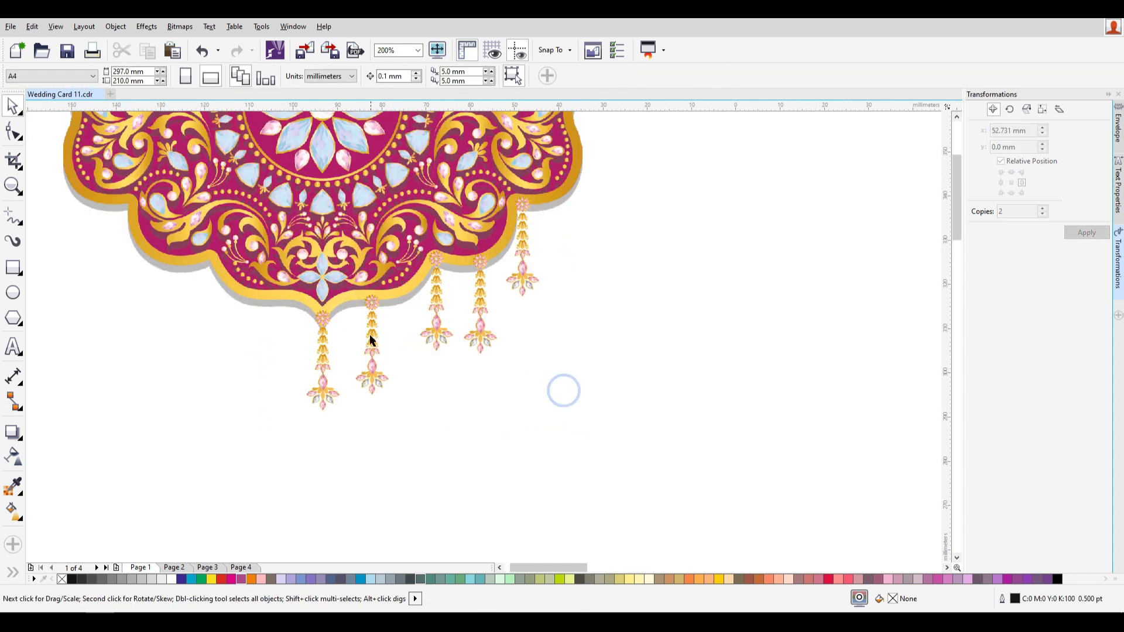
- Adjust the copied pendant beside the central one and add another copy at the mandala's outer right edge
{"action": "left_click", "coordinate": [372, 333]}
{"action": "left_click_drag", "start_coordinate": [375, 332], "coordinate": [375, 329]}
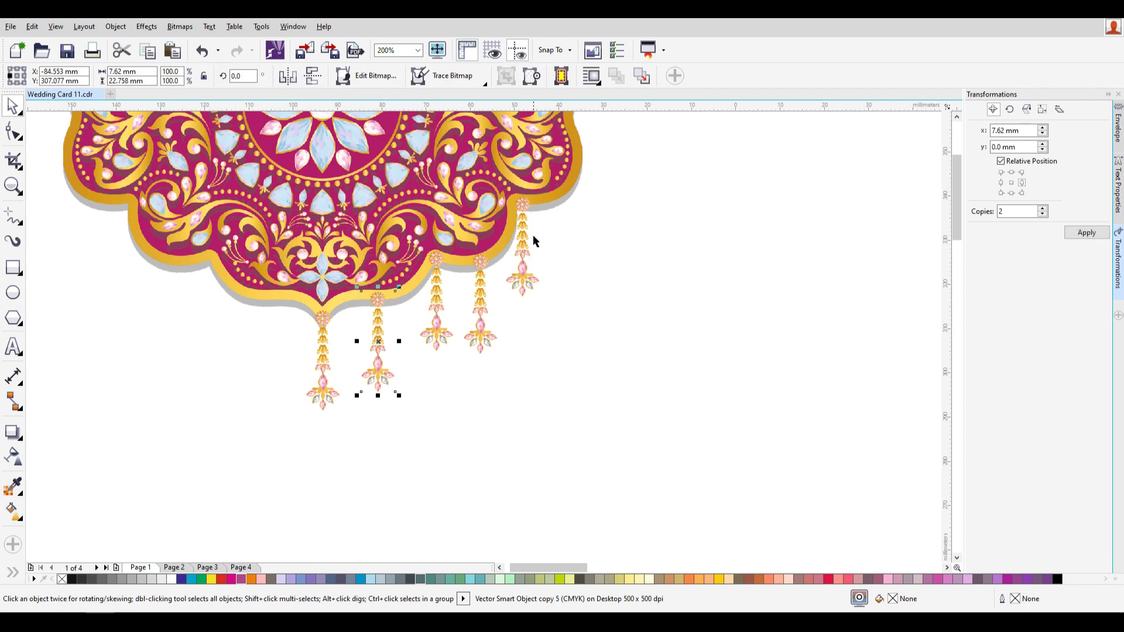
{"action": "left_click_drag", "start_coordinate": [526, 227], "coordinate": [590, 181]}
{"action": "left_click", "coordinate": [612, 321]}
- Try mirroring a copy of the five right-hand pendants onto the mandala's left edge
{"action": "scroll", "coordinate": [451, 375], "scroll_direction": "down", "scroll_amount": 2}
{"action": "left_click_drag", "start_coordinate": [622, 454], "coordinate": [525, 380]}
{"action": "left_click", "coordinate": [486, 418]}
{"action": "left_click_drag", "start_coordinate": [607, 455], "coordinate": [402, 237]}
{"action": "left_click_drag", "start_coordinate": [528, 326], "coordinate": [284, 326]}
{"action": "scroll", "coordinate": [351, 358], "scroll_direction": "up", "scroll_amount": 2}
{"action": "left_click_drag", "start_coordinate": [396, 346], "coordinate": [324, 364]}
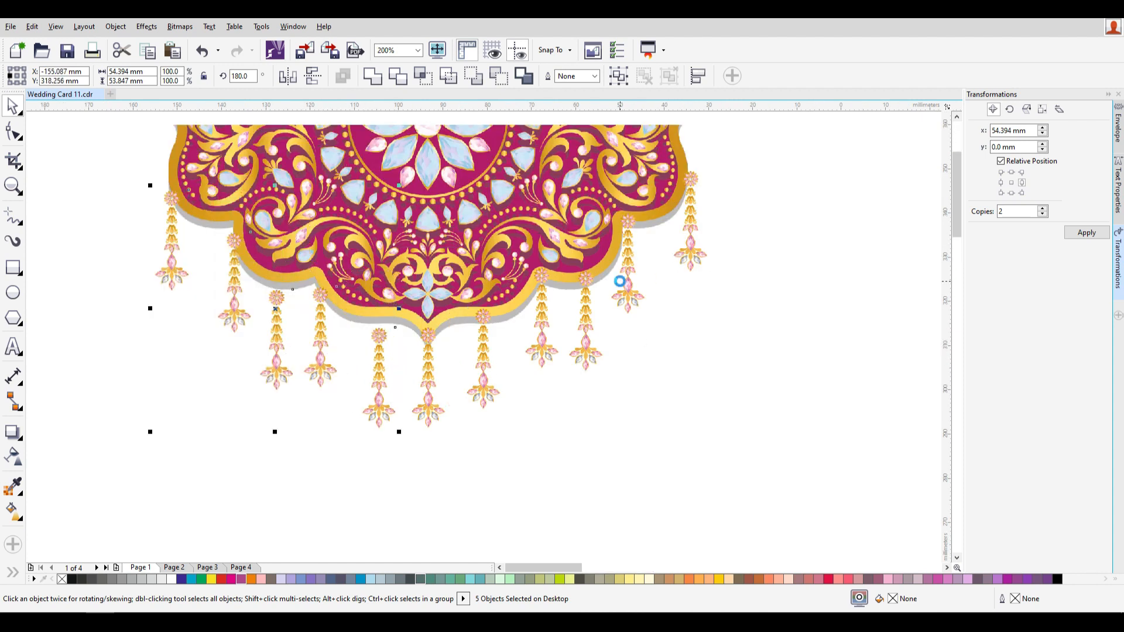
{"action": "key", "text": "ctrl+z"}
{"action": "scroll", "coordinate": [261, 404], "scroll_direction": "down", "scroll_amount": 1}
{"action": "key", "text": "ctrl+z"}
- Create a horizontally mirrored copy of the five right-hand pendants
{"action": "left_click_drag", "start_coordinate": [567, 446], "coordinate": [355, 248]}
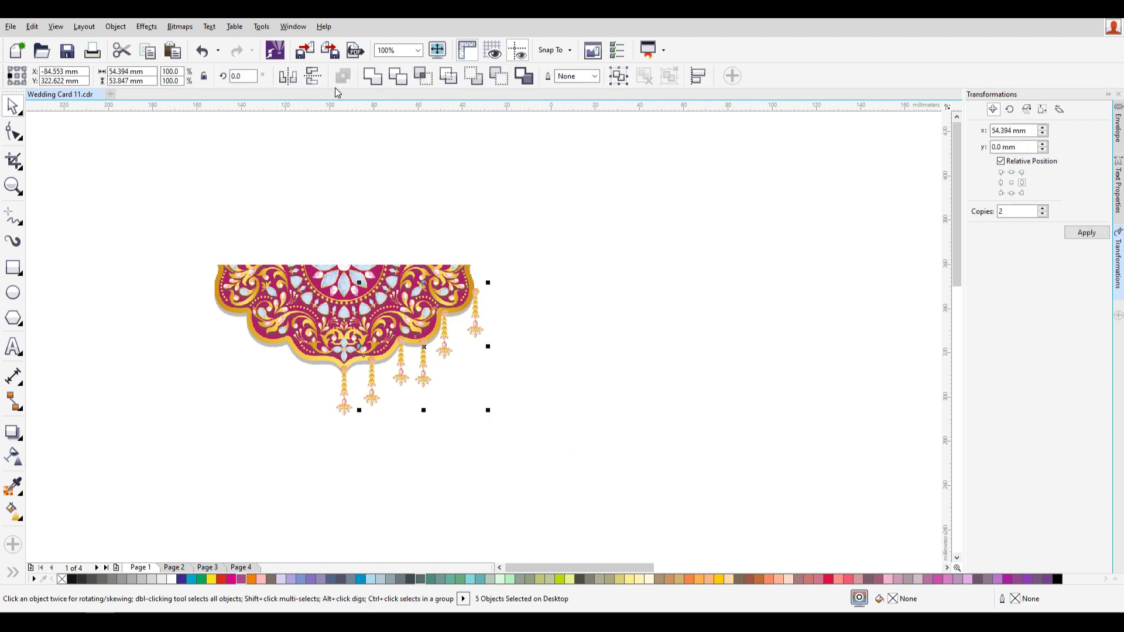
{"action": "left_click", "coordinate": [287, 78]}
{"action": "left_click_drag", "start_coordinate": [237, 388], "coordinate": [345, 391]}
- Nudge the mirrored pendants down and left until they hang along the mandala's left scalloped edge
{"action": "key", "text": "Down"}
{"action": "key", "text": "Down"}
{"action": "key", "text": "Down"}
{"action": "key", "text": "Down"}
{"action": "key", "text": "Down"}
{"action": "key", "text": "Down"}
{"action": "key", "text": "Down"}
{"action": "key", "text": "Down"}
{"action": "key", "text": "Down"}
{"action": "key", "text": "Down"}
{"action": "key", "text": "Down"}
{"action": "key", "text": "Down"}
{"action": "key", "text": "Down"}
{"action": "key", "text": "Down"}
{"action": "key", "text": "Left"}
{"action": "key", "text": "Left"}
{"action": "key", "text": "Left"}
{"action": "key", "text": "Left"}
{"action": "key", "text": "Left"}
{"action": "key", "text": "Left"}
{"action": "key", "text": "Left"}
{"action": "key", "text": "Left"}
{"action": "key", "text": "Left"}
{"action": "key", "text": "Left"}
{"action": "key", "text": "Left"}
{"action": "key", "text": "Left"}
{"action": "key", "text": "Left"}
{"action": "key", "text": "Left"}
{"action": "key", "text": "Left"}
{"action": "left_click_drag", "start_coordinate": [345, 390], "coordinate": [348, 396]}
{"action": "key", "text": "Left"}
{"action": "key", "text": "Left"}
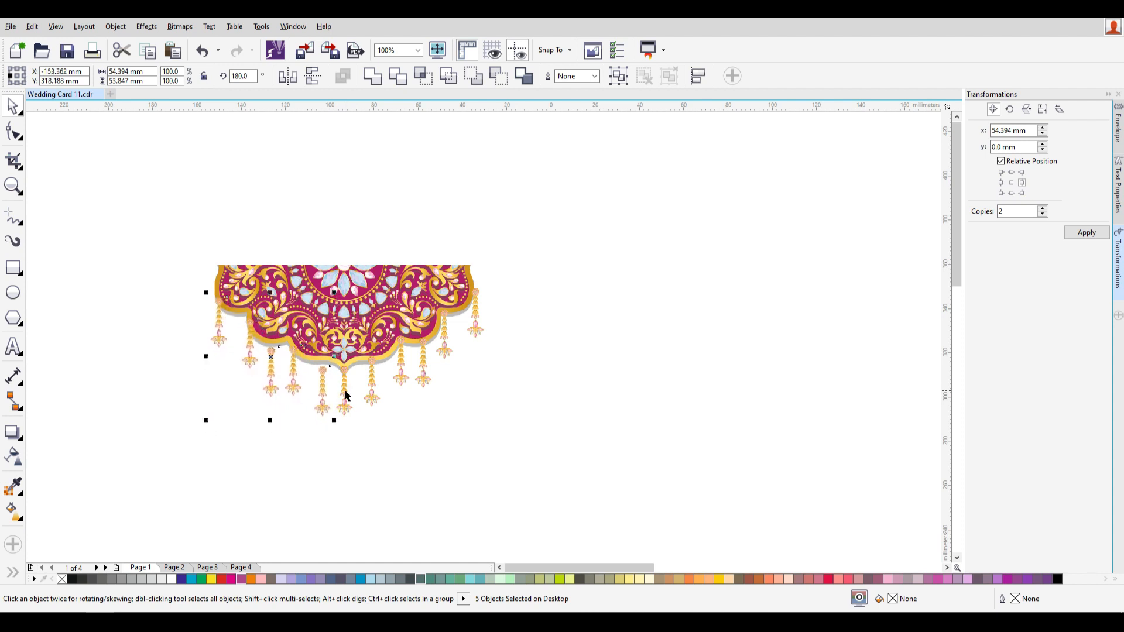
{"action": "key", "text": "Left"}
{"action": "key", "text": "Left"}
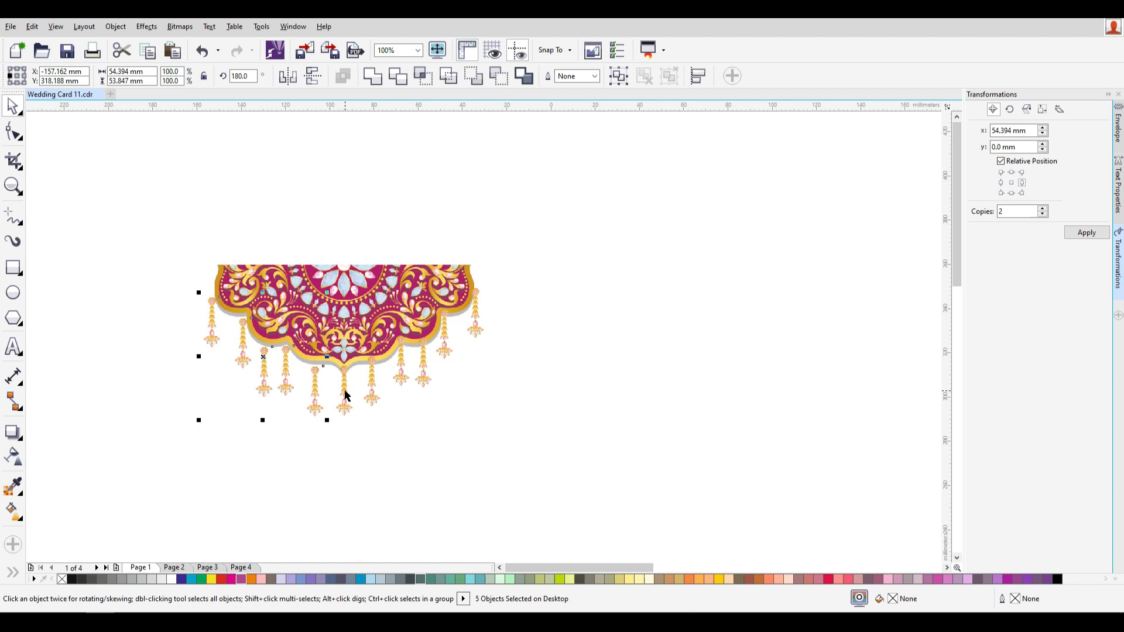
{"action": "key", "text": "Up"}
{"action": "key", "text": "Up"}
{"action": "key", "text": "Left"}
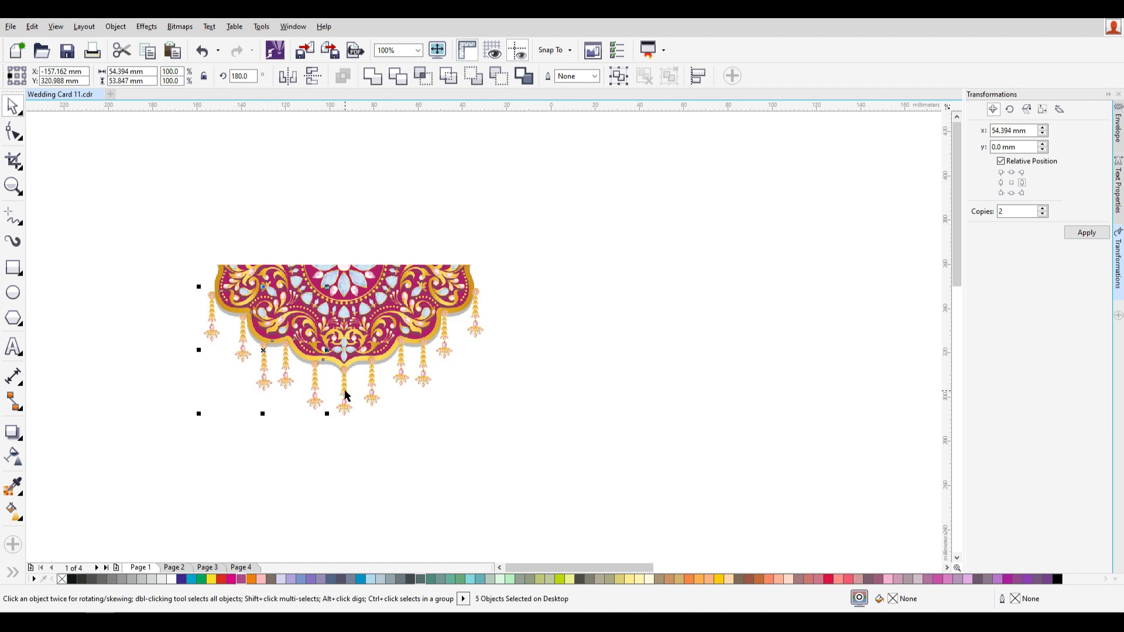
{"action": "key", "text": "Up"}
{"action": "key", "text": "Right"}
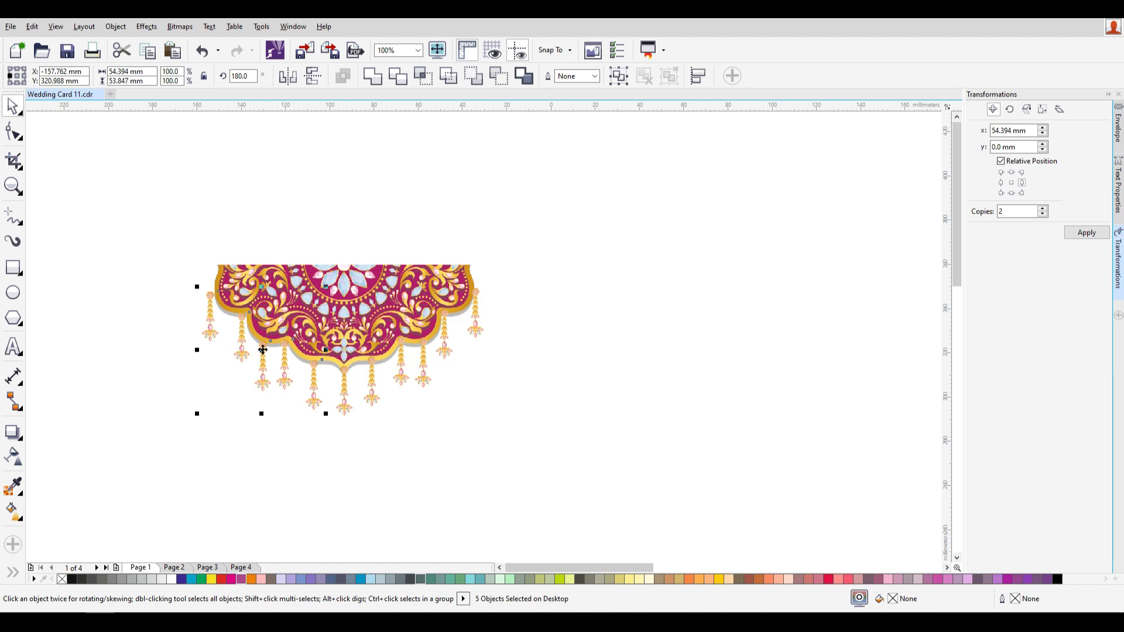
{"action": "left_click", "coordinate": [160, 240]}
{"action": "left_click_drag", "start_coordinate": [131, 207], "coordinate": [567, 457]}
{"action": "left_click", "coordinate": [532, 427]}
{"action": "left_click_drag", "start_coordinate": [377, 279], "coordinate": [378, 186]}
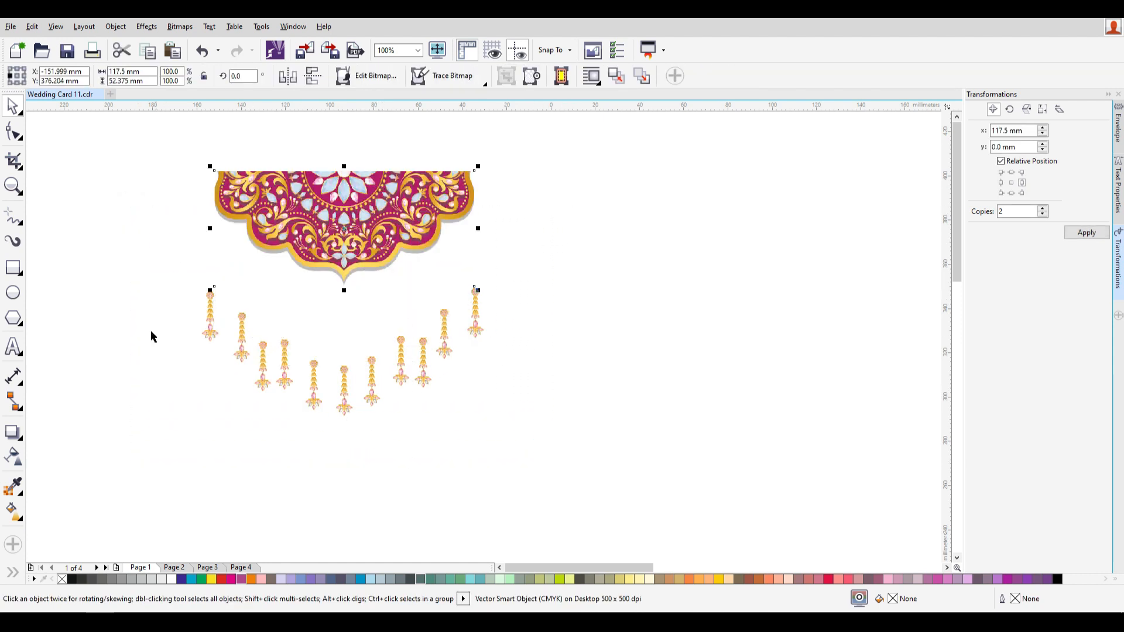
{"action": "key", "text": "ctrl+z"}
{"action": "left_click", "coordinate": [148, 201]}
- Group the half mandala with all its hanging pendants
{"action": "left_click_drag", "start_coordinate": [146, 200], "coordinate": [560, 451]}
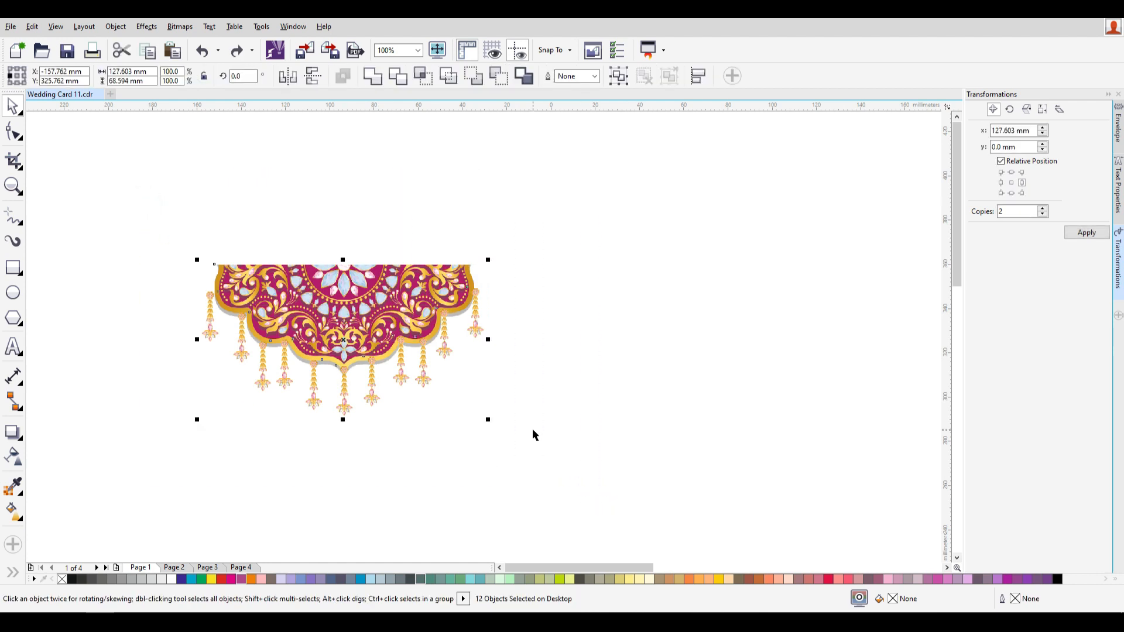
{"action": "key", "text": "ctrl+g"}
{"action": "scroll", "coordinate": [471, 351], "scroll_direction": "down", "scroll_amount": 3}
{"action": "scroll", "coordinate": [264, 293], "scroll_direction": "up", "scroll_amount": 1}
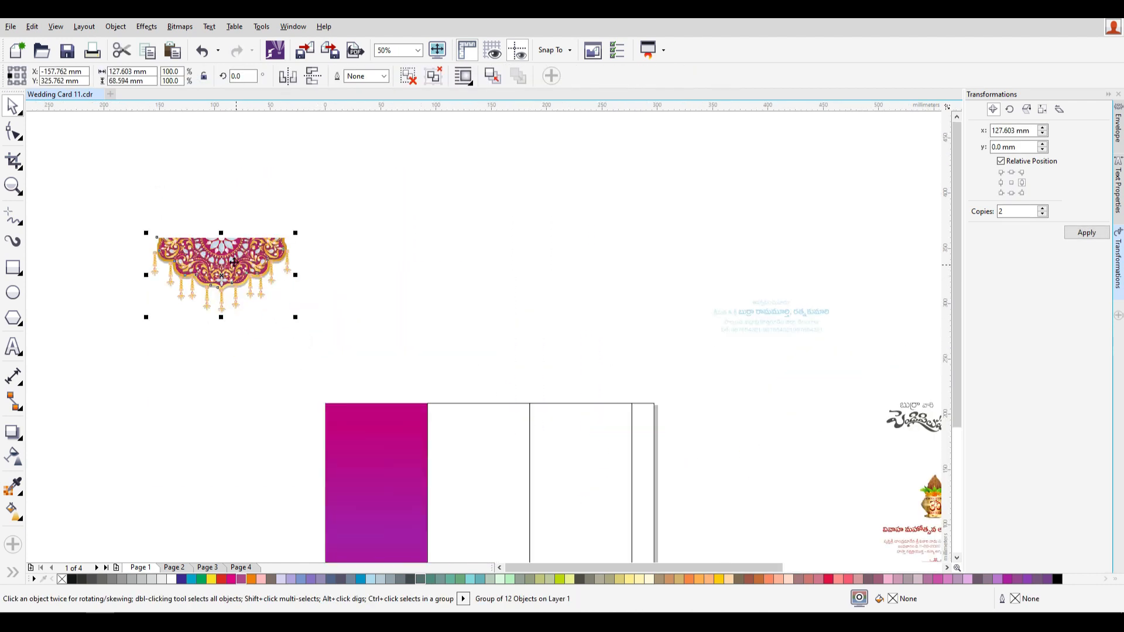
- PowerClip the mandala group inside the gradient-filled left panel
{"action": "right_click", "coordinate": [231, 262]}
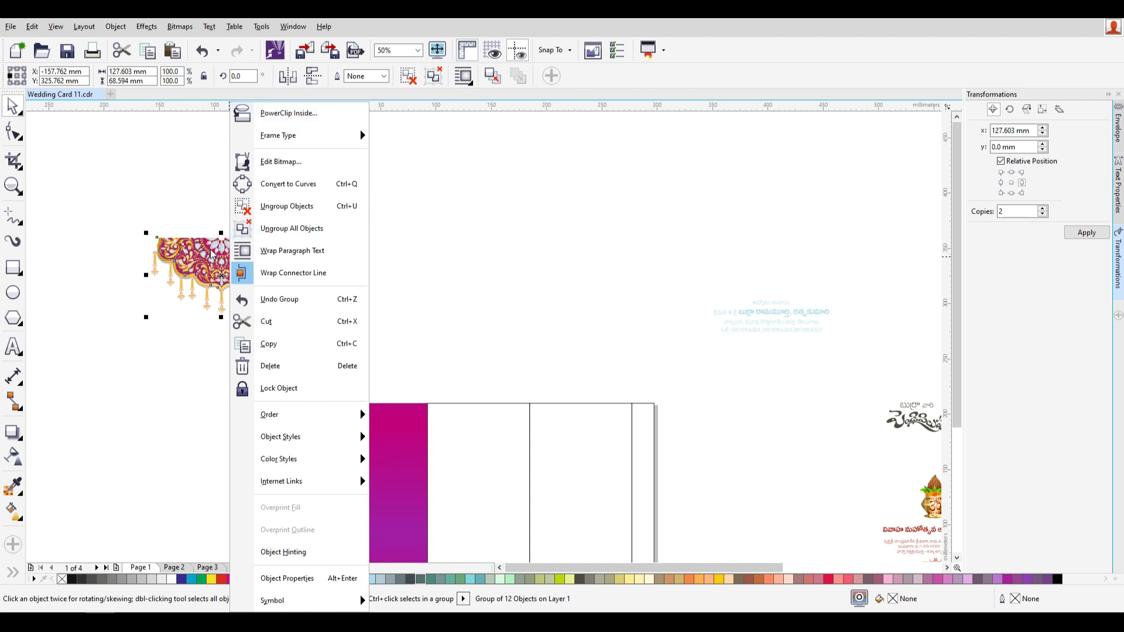
{"action": "left_click", "coordinate": [293, 113]}
{"action": "left_click", "coordinate": [357, 413]}
{"action": "left_click", "coordinate": [426, 321]}
{"action": "scroll", "coordinate": [378, 512], "scroll_direction": "down", "scroll_amount": 1}
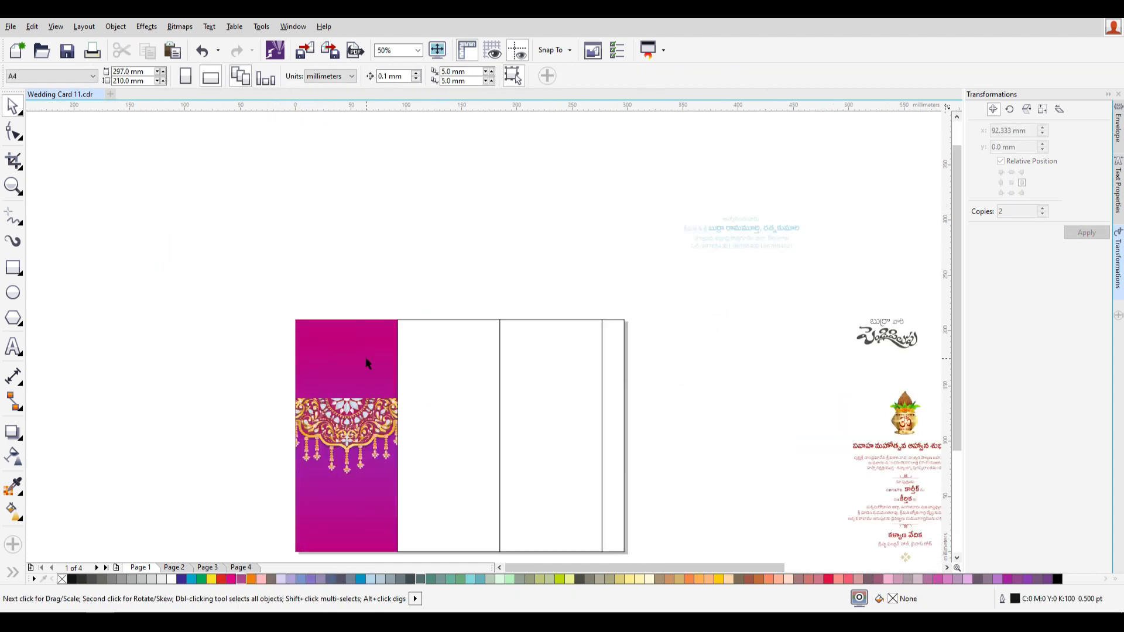
- Edit the PowerClip contents, scaling the mandala group to about 105 mm wide against the panel's top edge, and finish editing
{"action": "left_click", "coordinate": [316, 343]}
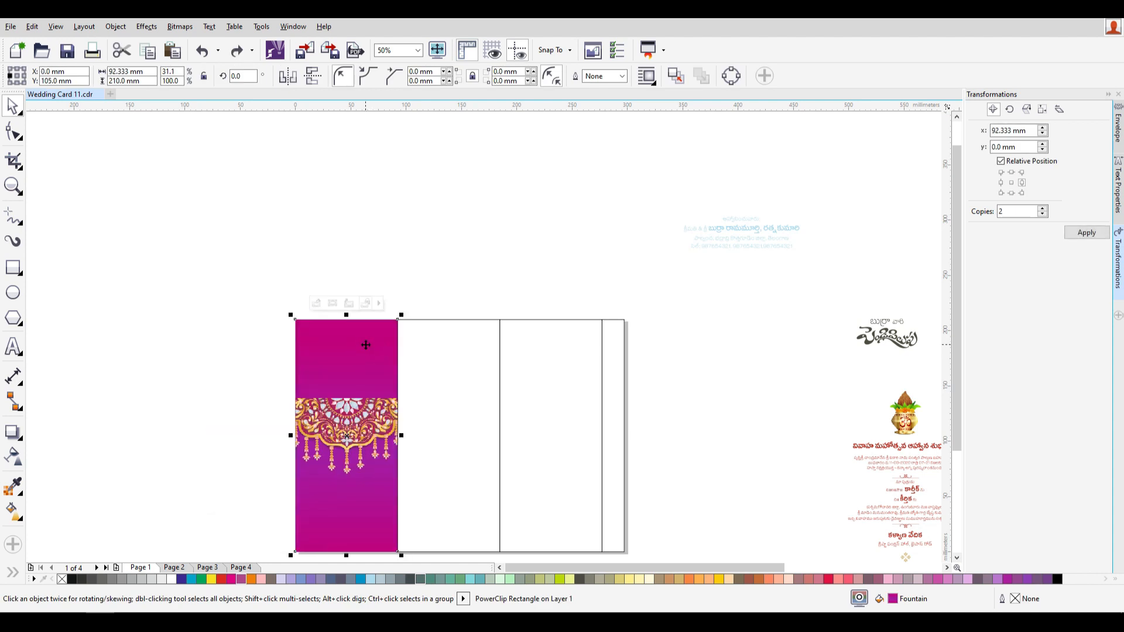
{"action": "double_click", "coordinate": [365, 344]}
{"action": "left_click_drag", "start_coordinate": [262, 345], "coordinate": [392, 462]}
{"action": "left_click_drag", "start_coordinate": [334, 410], "coordinate": [363, 331]}
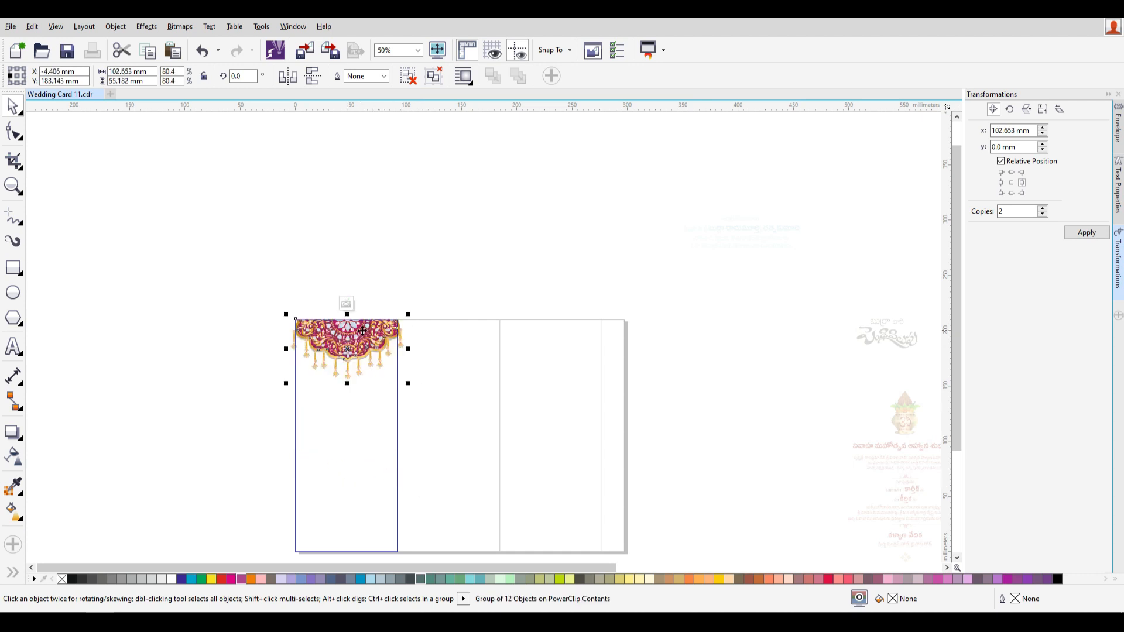
{"action": "scroll", "coordinate": [363, 331], "scroll_direction": "up", "scroll_amount": 2}
{"action": "left_click_drag", "start_coordinate": [447, 428], "coordinate": [451, 432]}
{"action": "left_click_drag", "start_coordinate": [377, 329], "coordinate": [374, 330]}
{"action": "right_click", "coordinate": [374, 330]}
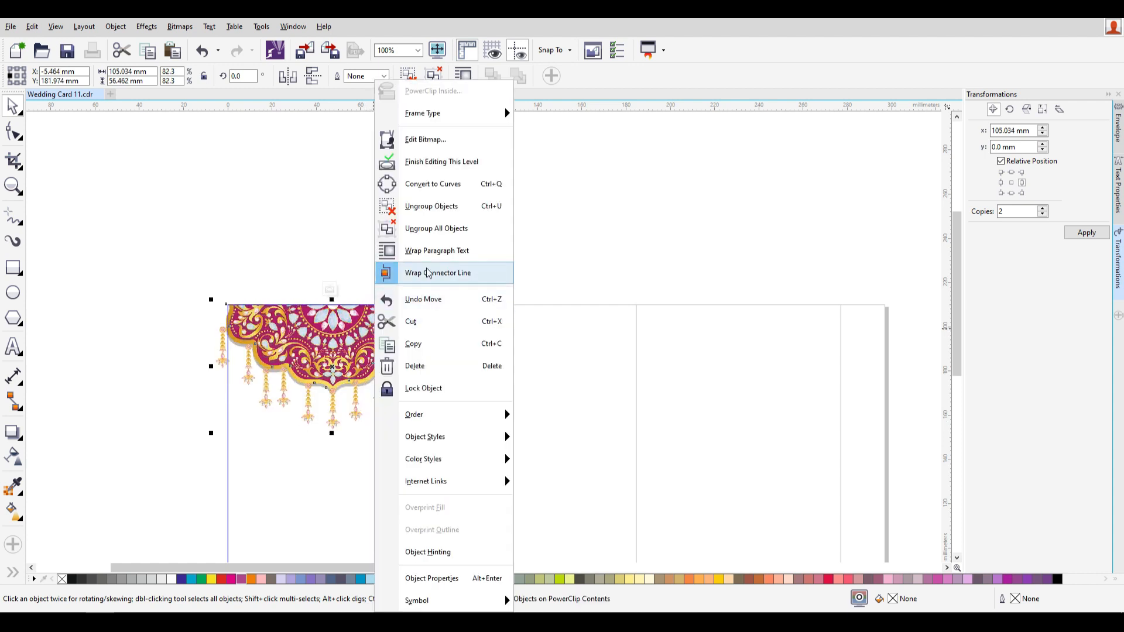
{"action": "left_click", "coordinate": [444, 166]}
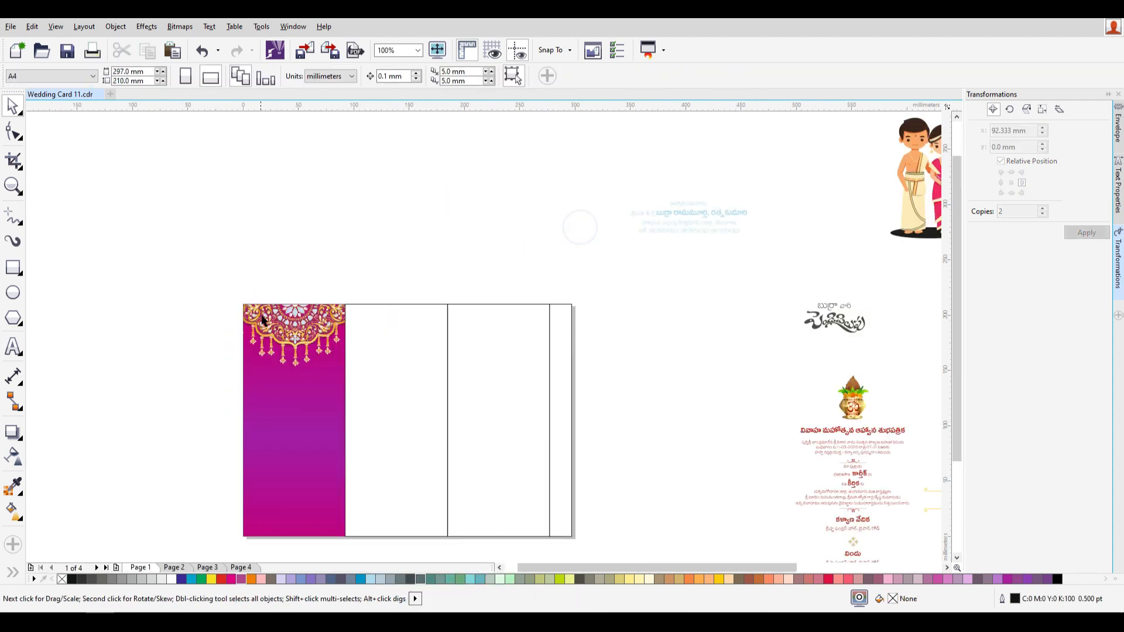
- Reopen the left panel's PowerClip, nudge the mandala group about 0.9 mm left, and finish editing
{"action": "scroll", "coordinate": [303, 345], "scroll_direction": "down", "scroll_amount": 2}
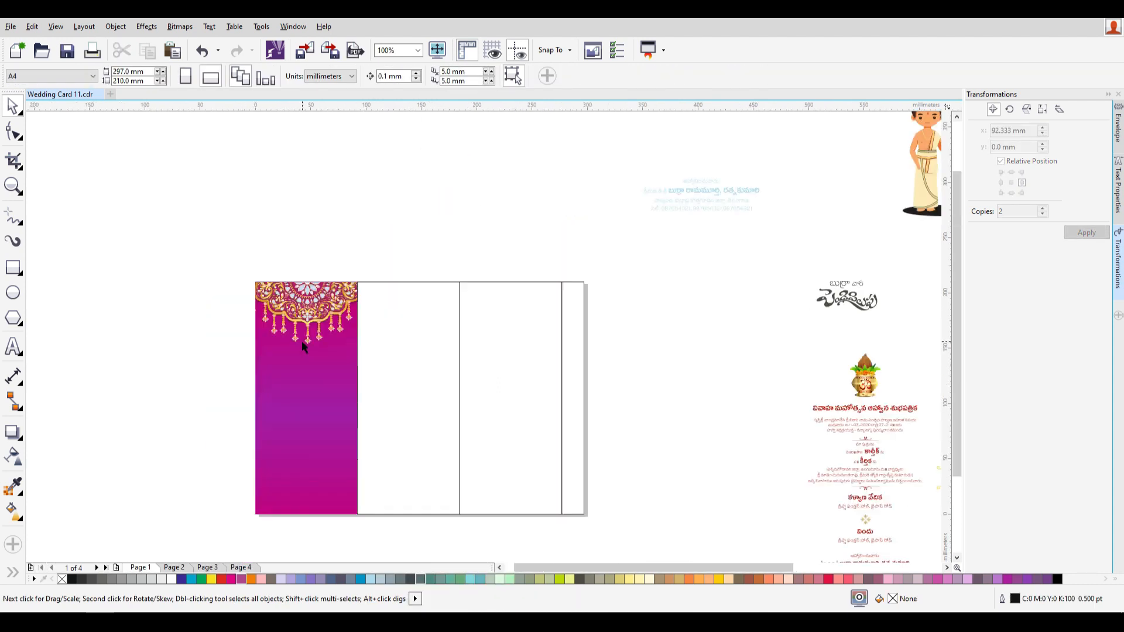
{"action": "scroll", "coordinate": [307, 349], "scroll_direction": "up", "scroll_amount": 2}
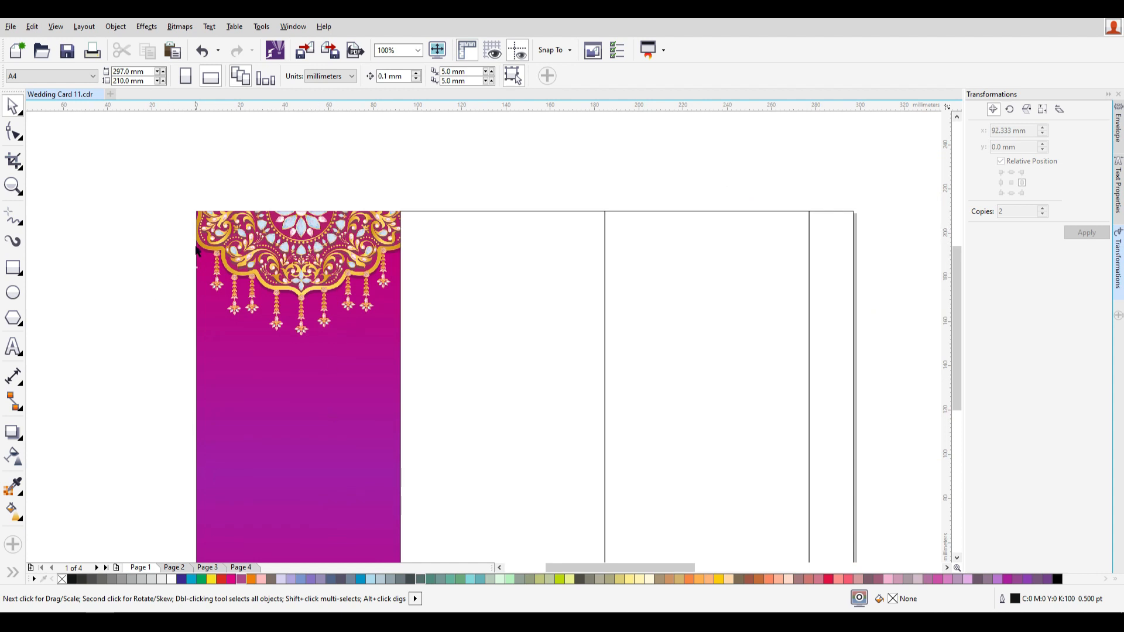
{"action": "left_click", "coordinate": [317, 402]}
{"action": "key", "text": "Delete"}
{"action": "left_click_drag", "start_coordinate": [142, 165], "coordinate": [453, 404]}
{"action": "key", "text": "Left"}
{"action": "key", "text": "Right"}
{"action": "right_click", "coordinate": [350, 230]}
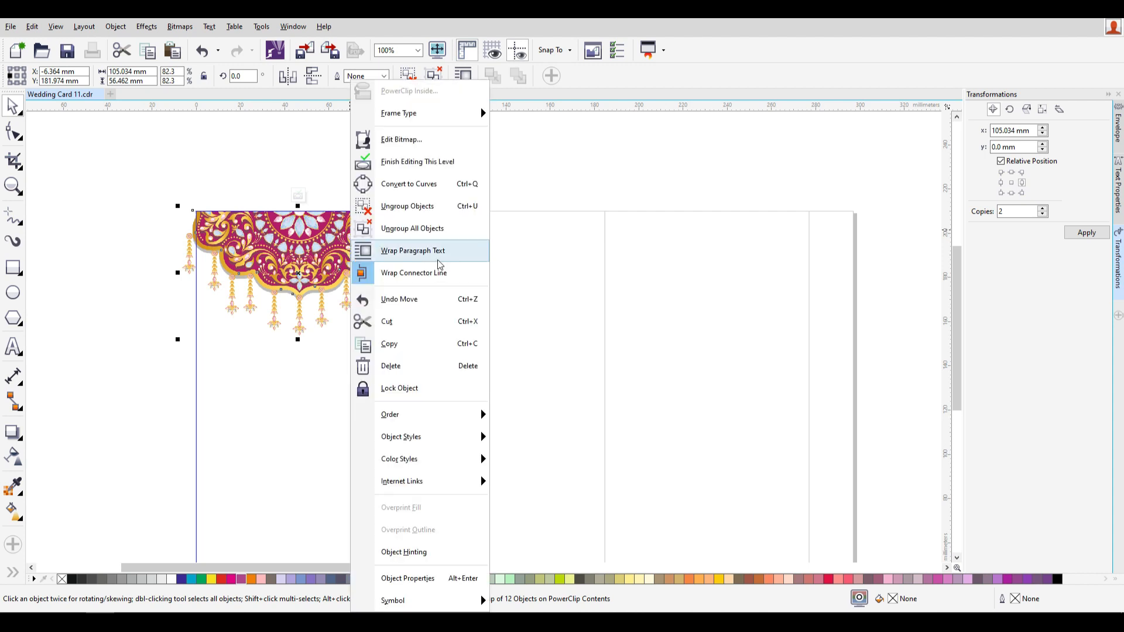
{"action": "left_click", "coordinate": [445, 163]}
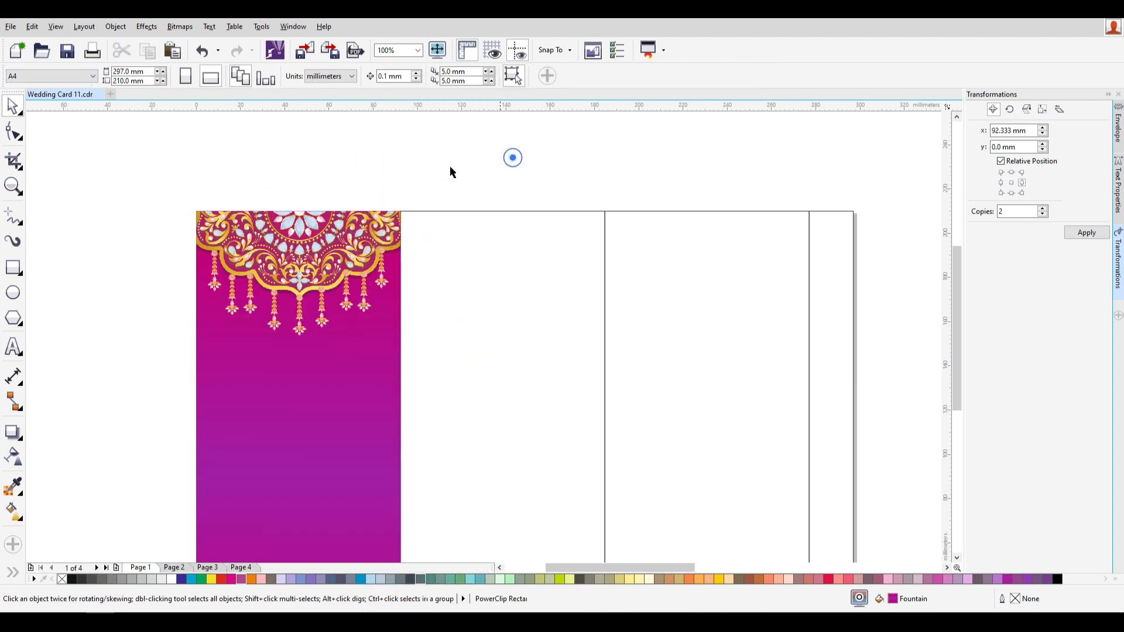
- Move the two-line Telugu title onto the left panel below the pendants and centre it horizontally on the panel
{"action": "left_click", "coordinate": [357, 296]}
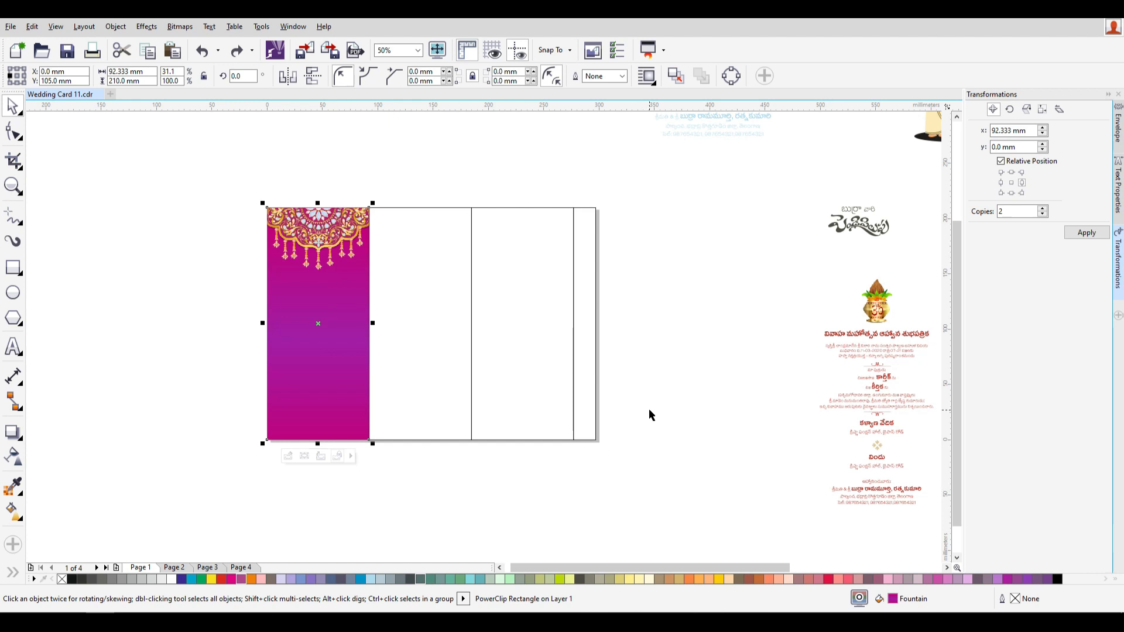
{"action": "left_click_drag", "start_coordinate": [760, 188], "coordinate": [926, 254]}
{"action": "scroll", "coordinate": [926, 254], "scroll_direction": "right", "scroll_amount": 1}
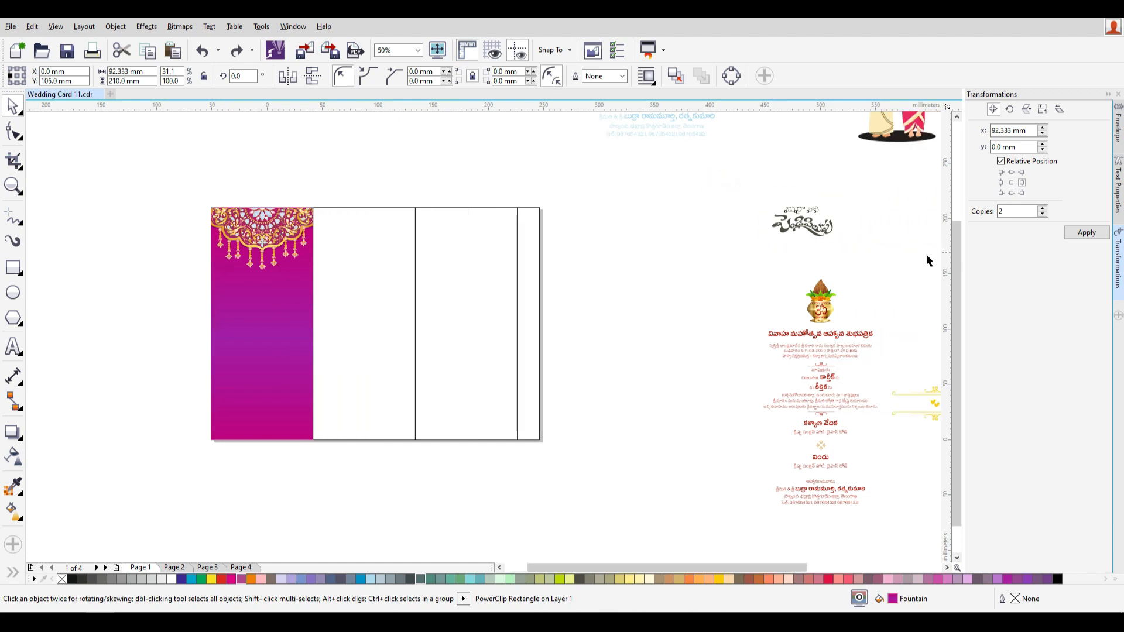
{"action": "left_click_drag", "start_coordinate": [816, 227], "coordinate": [288, 297]}
{"action": "left_click", "coordinate": [305, 273], "text": "shift"}
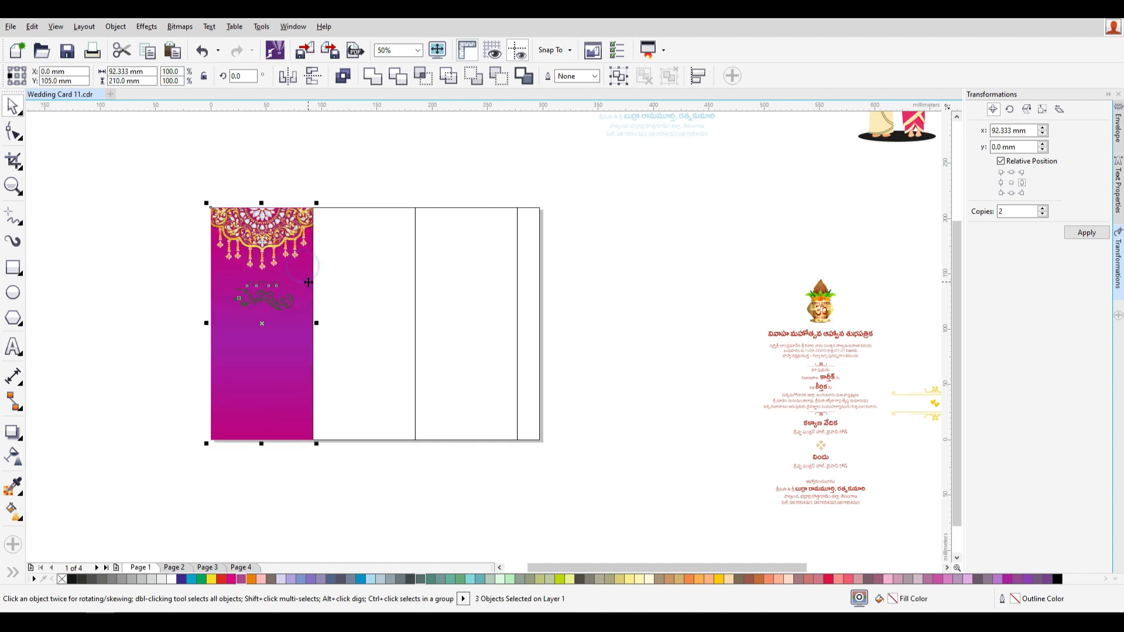
- Shift both title lines slightly up on the left panel and fill them with white
{"action": "scroll", "coordinate": [185, 270], "scroll_direction": "up", "scroll_amount": 2}
{"action": "left_click_drag", "start_coordinate": [176, 243], "coordinate": [416, 353]}
{"action": "left_click_drag", "start_coordinate": [355, 304], "coordinate": [355, 296]}
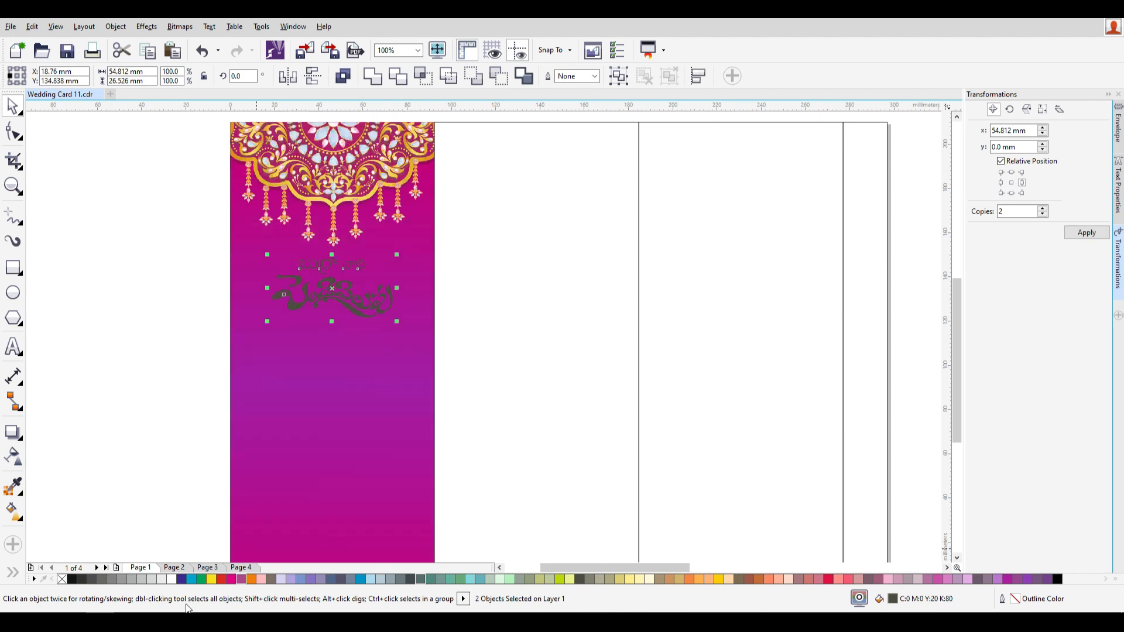
{"action": "left_click", "coordinate": [168, 580]}
{"action": "left_click_drag", "start_coordinate": [138, 237], "coordinate": [524, 391]}
{"action": "left_click", "coordinate": [493, 319]}
- Bring the off-page Ganesha image onto the left panel below the white title
{"action": "scroll", "coordinate": [319, 319], "scroll_direction": "down", "scroll_amount": 2}
{"action": "scroll", "coordinate": [271, 291], "scroll_direction": "up", "scroll_amount": 1}
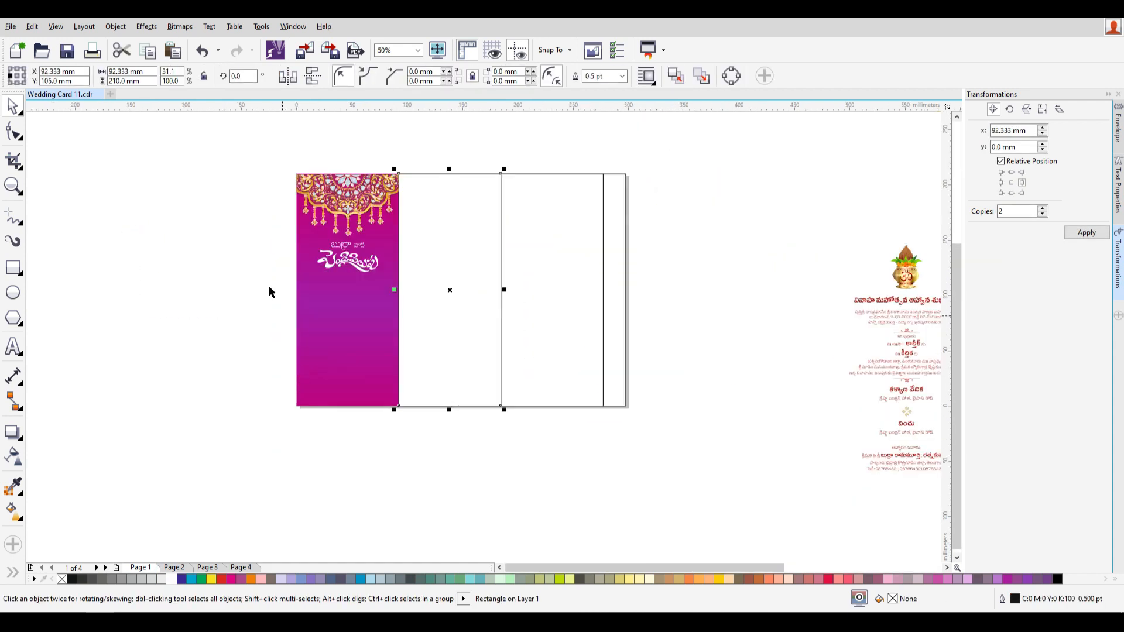
{"action": "scroll", "coordinate": [224, 310], "scroll_direction": "down", "scroll_amount": 1}
{"action": "left_click", "coordinate": [489, 270]}
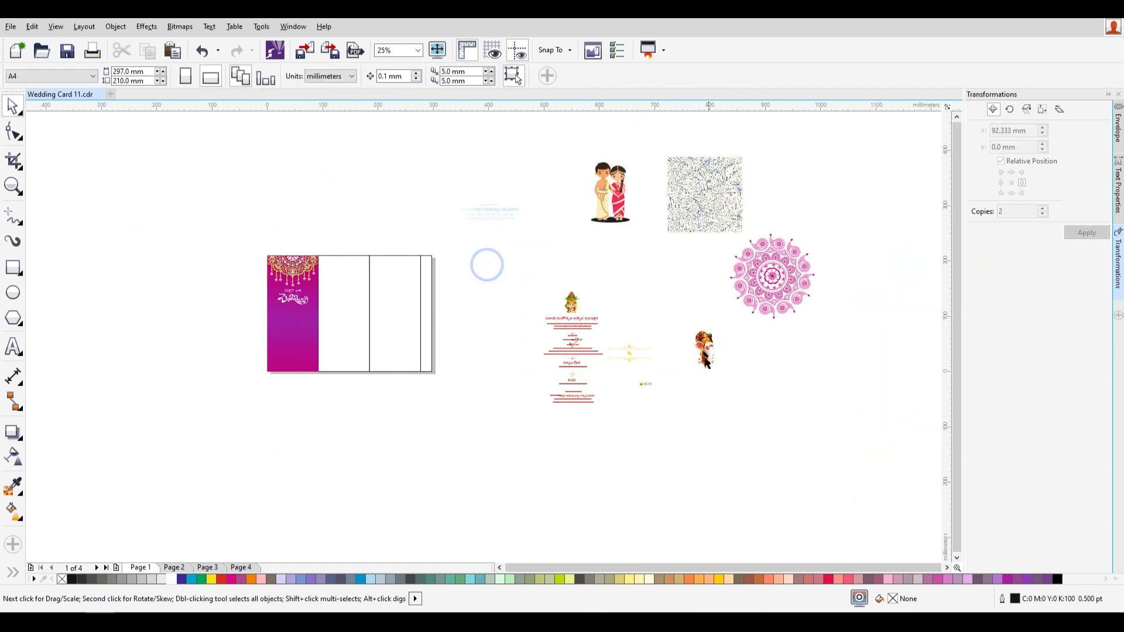
{"action": "left_click_drag", "start_coordinate": [704, 349], "coordinate": [298, 296]}
{"action": "scroll", "coordinate": [292, 332], "scroll_direction": "up", "scroll_amount": 1}
{"action": "scroll", "coordinate": [298, 326], "scroll_direction": "up", "scroll_amount": 1}
{"action": "scroll", "coordinate": [320, 318], "scroll_direction": "down", "scroll_amount": 1}
- Align the Ganesha image to the centre of the left panel, then adjust its position below the title
{"action": "left_click", "coordinate": [335, 242], "text": "shift"}
{"action": "key", "text": "c"}
{"action": "key", "text": "e"}
{"action": "left_click", "coordinate": [203, 238]}
{"action": "scroll", "coordinate": [306, 316], "scroll_direction": "up", "scroll_amount": 1}
{"action": "left_click_drag", "start_coordinate": [337, 253], "coordinate": [323, 281]}
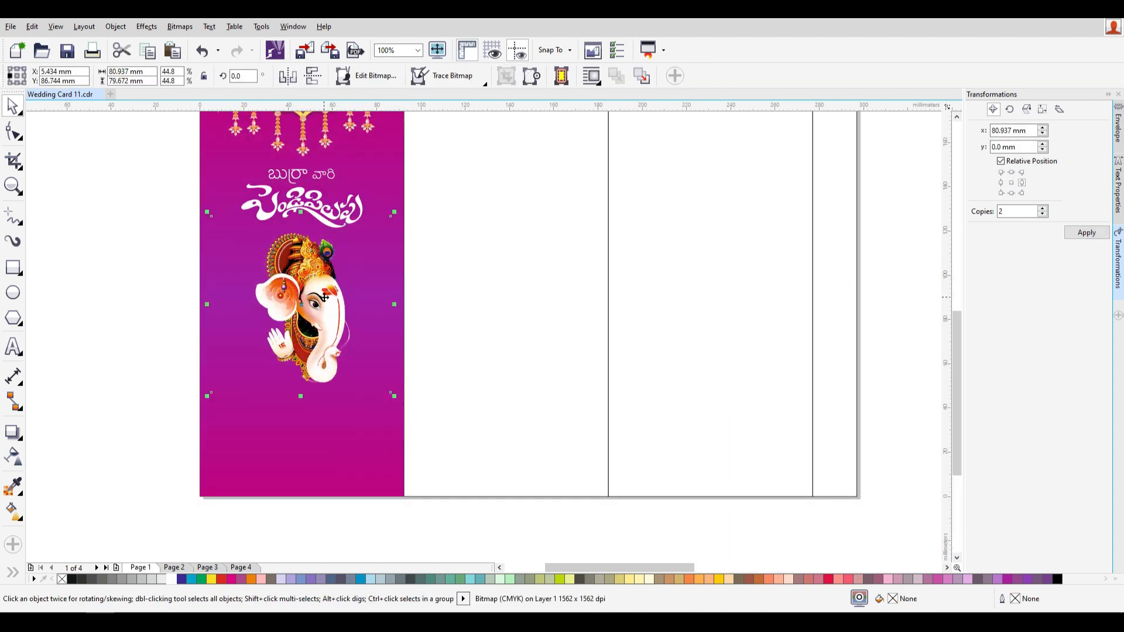
- Move the off-page group with the couple's names, date and yellow ornaments onto the left panel below the Ganesha image
{"action": "left_click", "coordinate": [381, 258]}
{"action": "left_click", "coordinate": [325, 298]}
{"action": "scroll", "coordinate": [340, 368], "scroll_direction": "down", "scroll_amount": 1}
{"action": "left_click", "coordinate": [370, 263]}
{"action": "left_click", "coordinate": [437, 466]}
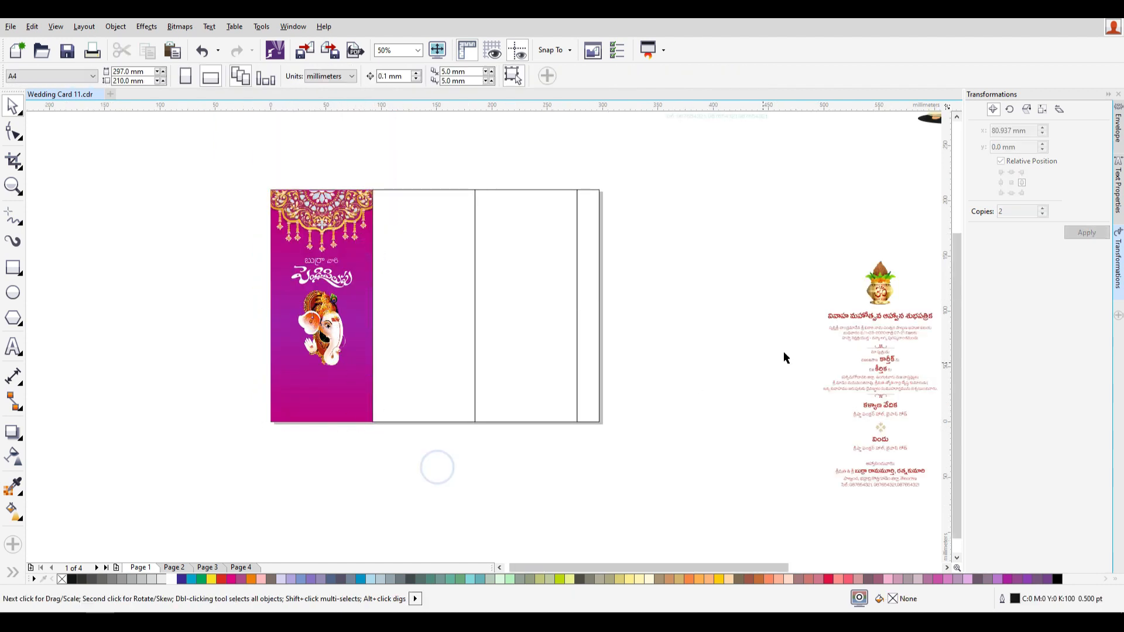
{"action": "scroll", "coordinate": [610, 333], "scroll_direction": "down", "scroll_amount": 1}
{"action": "scroll", "coordinate": [820, 373], "scroll_direction": "up", "scroll_amount": 1}
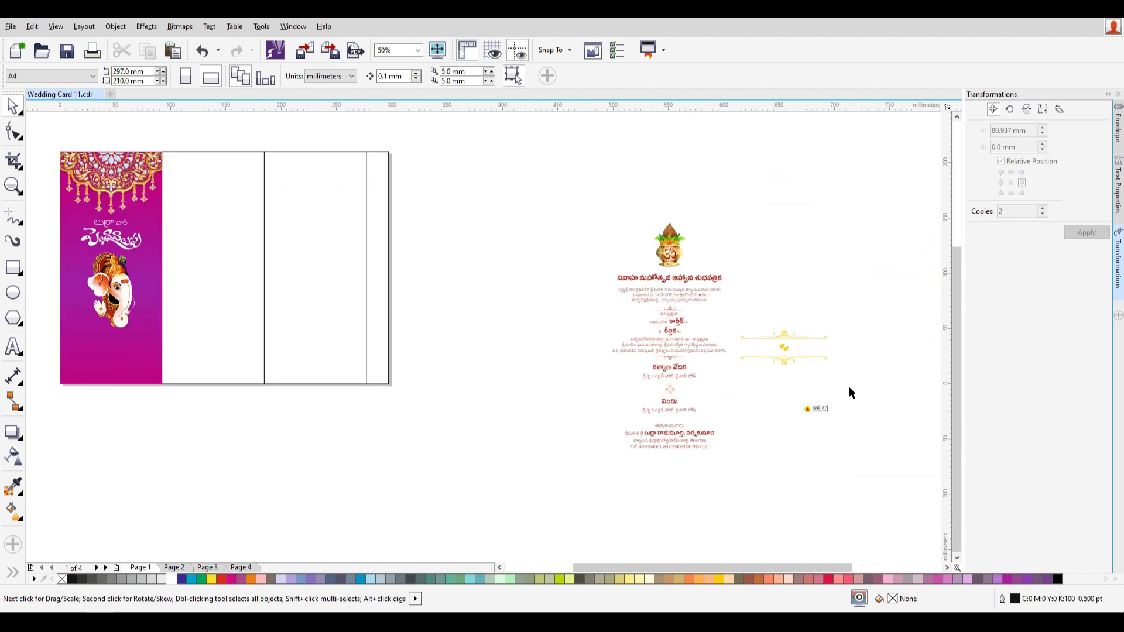
{"action": "left_click_drag", "start_coordinate": [851, 382], "coordinate": [715, 293]}
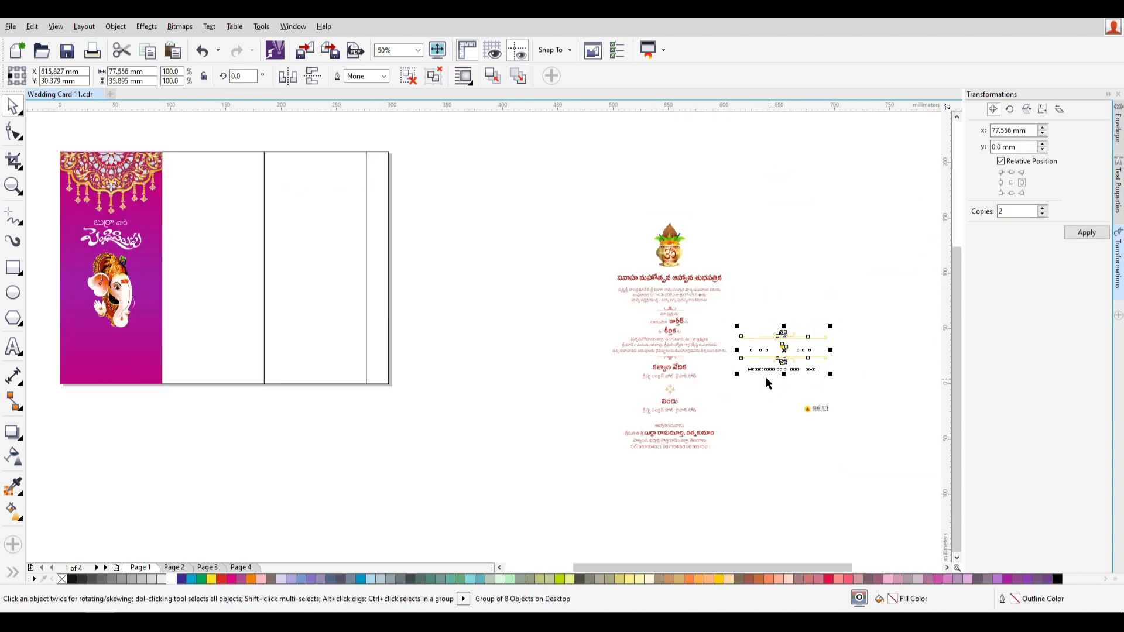
{"action": "left_click_drag", "start_coordinate": [784, 355], "coordinate": [114, 358]}
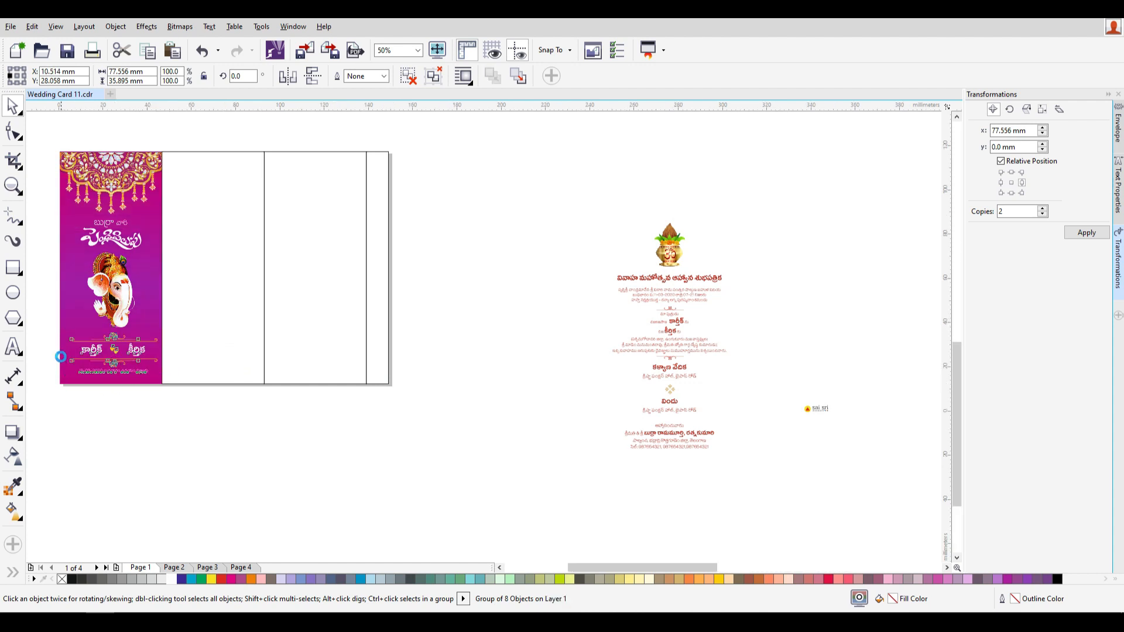
- Centre the names-and-date group horizontally on the left panel
{"action": "scroll", "coordinate": [61, 355], "scroll_direction": "up", "scroll_amount": 1}
{"action": "left_click_drag", "start_coordinate": [37, 296], "coordinate": [366, 440]}
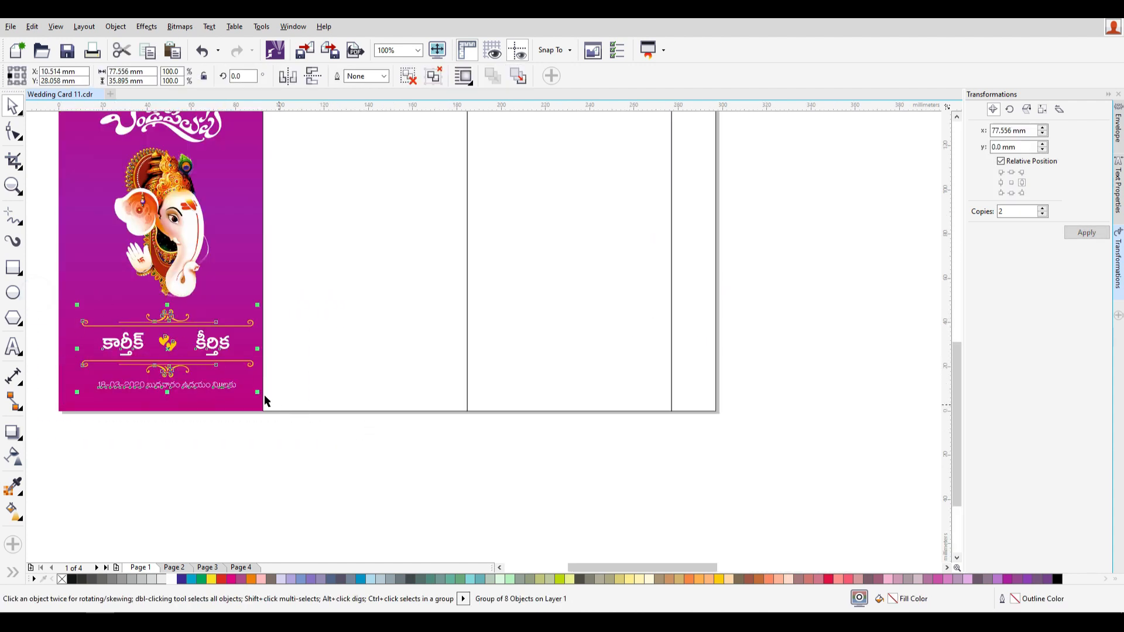
{"action": "left_click", "coordinate": [245, 275], "text": "shift"}
{"action": "key", "text": "c"}
{"action": "left_click", "coordinate": [301, 491]}
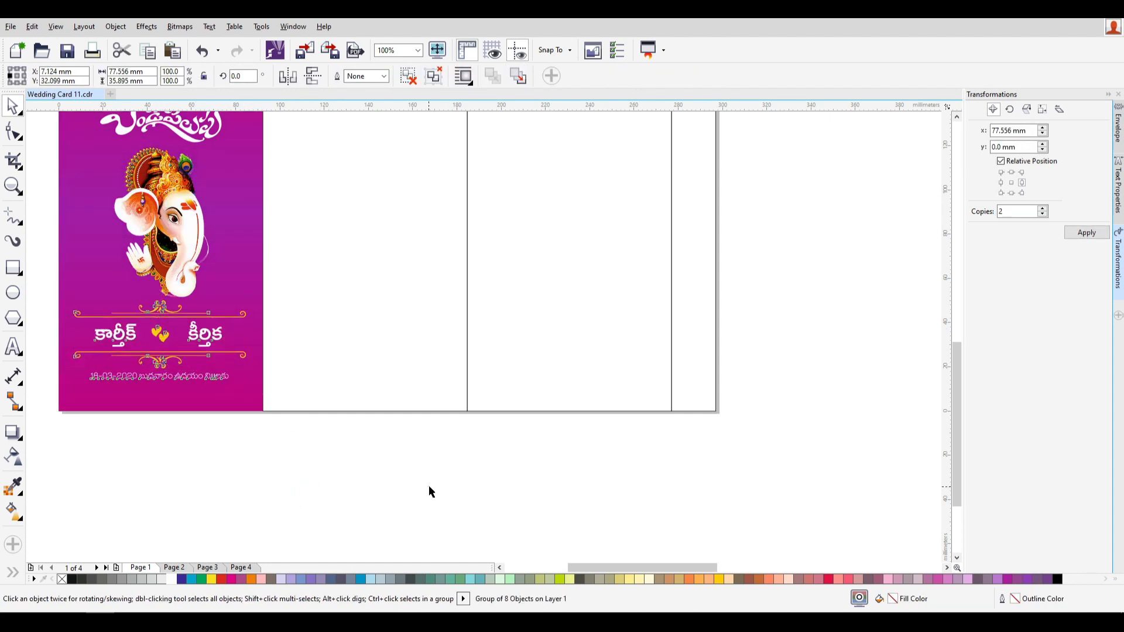
- Scale the Ganesha image down to about 72.4 mm wide, then recentre it on the left panel and shift it slightly up
{"action": "scroll", "coordinate": [225, 347], "scroll_direction": "down", "scroll_amount": 1}
{"action": "scroll", "coordinate": [226, 346], "scroll_direction": "up", "scroll_amount": 1}
{"action": "left_click", "coordinate": [195, 309]}
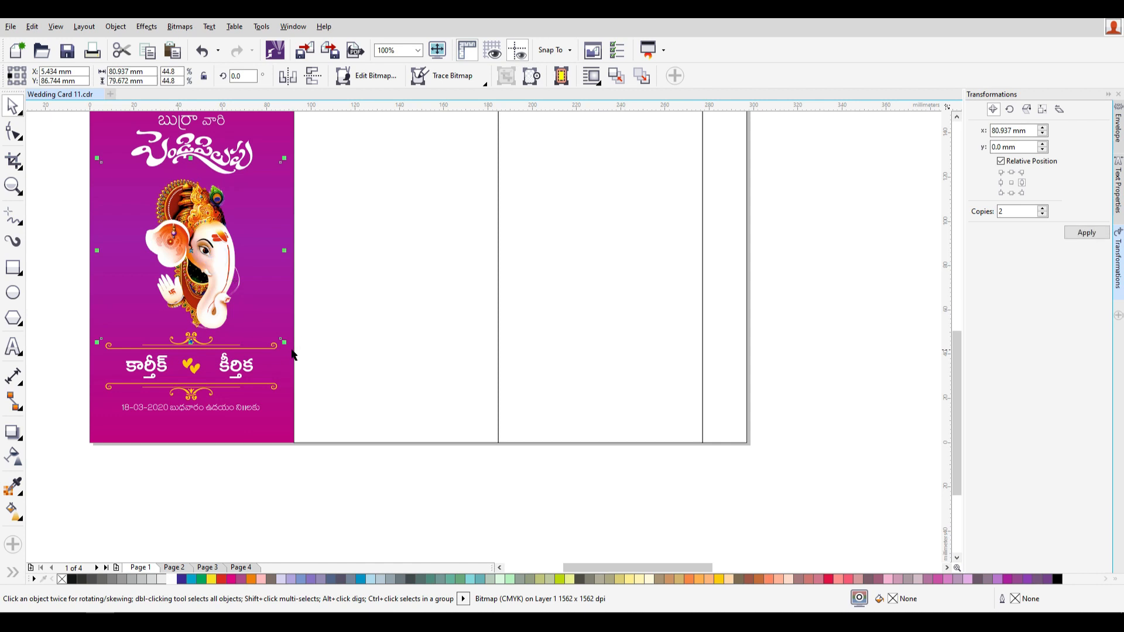
{"action": "left_click_drag", "start_coordinate": [286, 345], "coordinate": [276, 340]}
{"action": "left_click", "coordinate": [283, 206], "text": "shift"}
{"action": "key", "text": "c"}
{"action": "left_click", "coordinate": [386, 538]}
{"action": "left_click", "coordinate": [202, 252]}
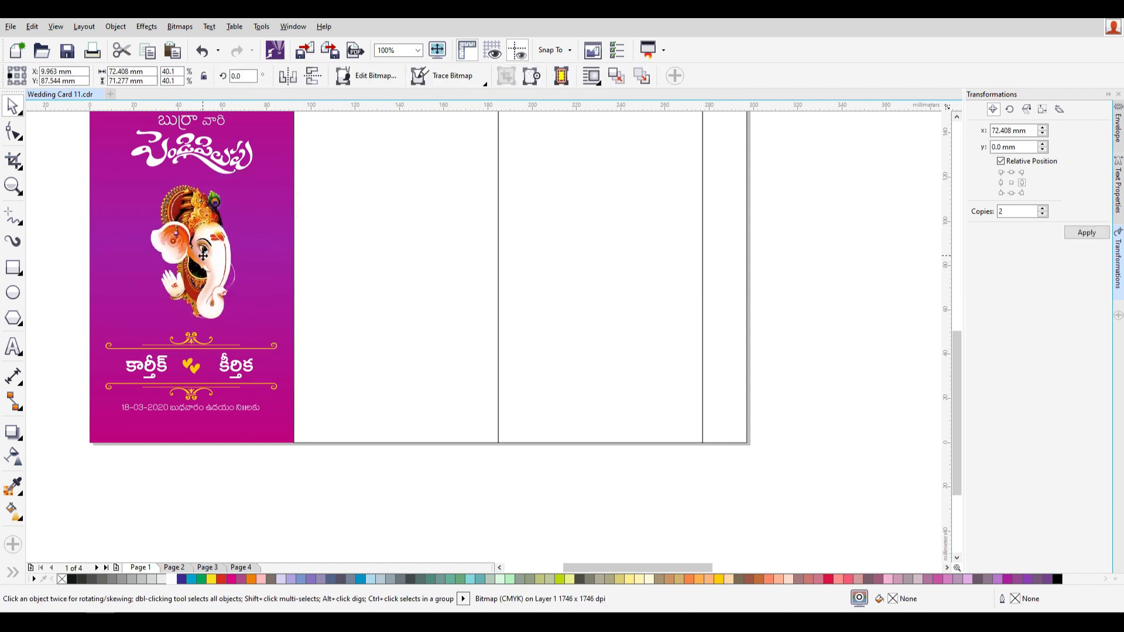
{"action": "key", "text": "Up"}
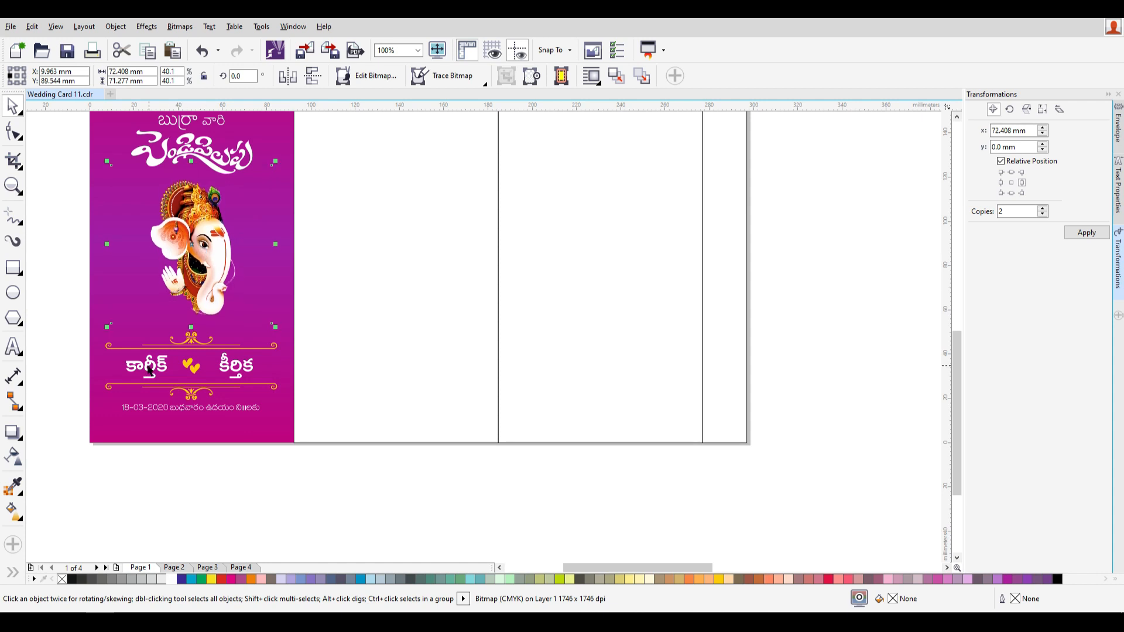
- Scale the names-and-date group down to about 70.8 mm wide and shift it slightly up towards the Ganesha image
{"action": "left_click_drag", "start_coordinate": [76, 309], "coordinate": [411, 432]}
{"action": "left_click_drag", "start_coordinate": [282, 415], "coordinate": [276, 419]}
{"action": "key", "text": "Up"}
{"action": "key", "text": "Up"}
{"action": "key", "text": "Up"}
{"action": "key", "text": "Up"}
{"action": "key", "text": "Up"}
{"action": "key", "text": "Up"}
{"action": "key", "text": "Up"}
{"action": "scroll", "coordinate": [274, 415], "scroll_direction": "down", "scroll_amount": 1}
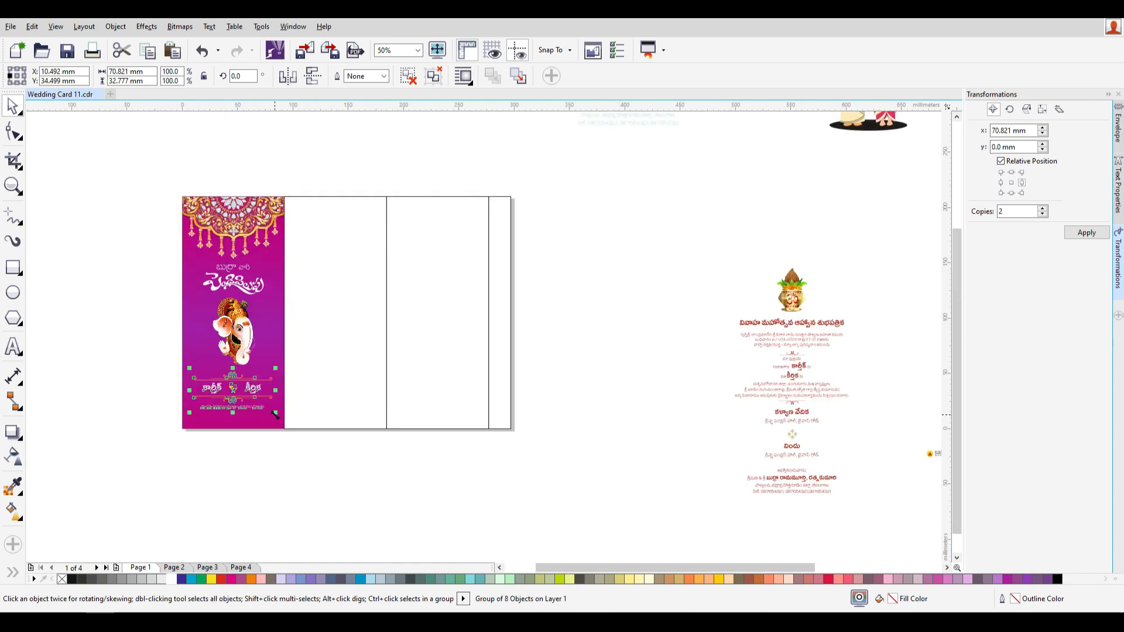
{"action": "left_click", "coordinate": [306, 462]}
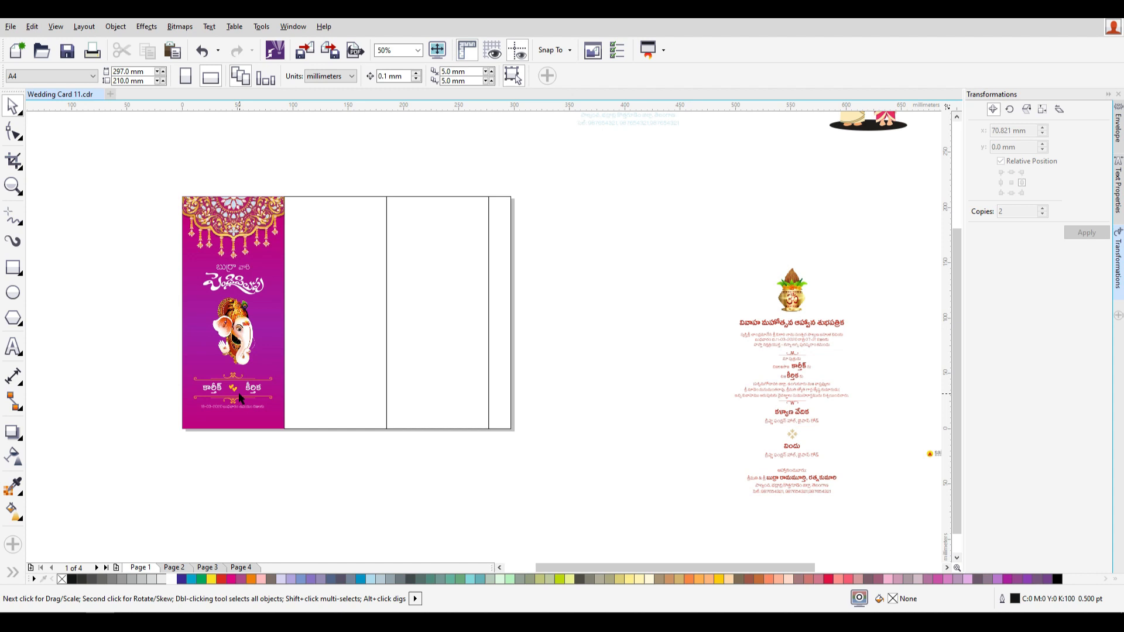
{"action": "left_click_drag", "start_coordinate": [171, 366], "coordinate": [284, 420]}
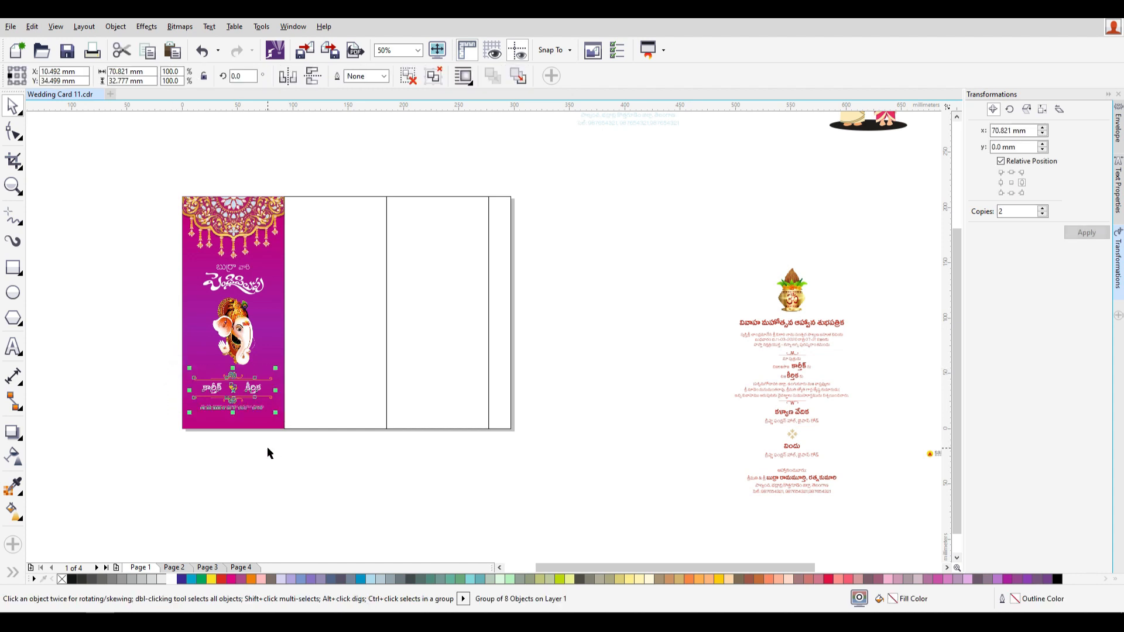
{"action": "scroll", "coordinate": [268, 451], "scroll_direction": "up", "scroll_amount": 2}
{"action": "left_click", "coordinate": [340, 464]}
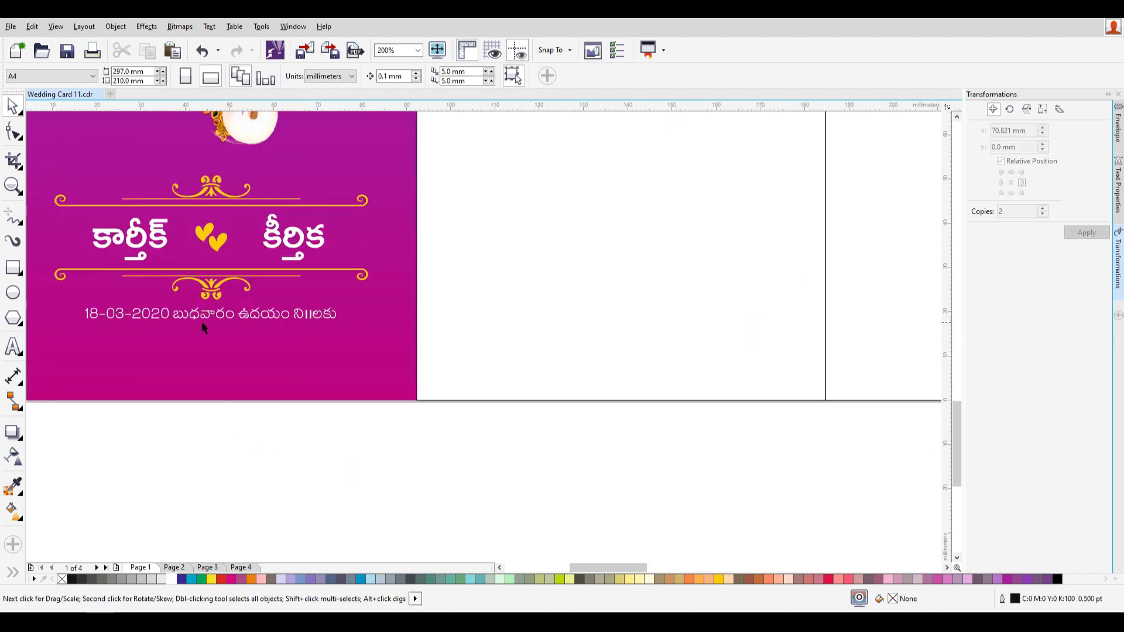
- Bring the off-page sai sri logo onto the left panel under the date line and centre it horizontally
{"action": "scroll", "coordinate": [203, 328], "scroll_direction": "down", "scroll_amount": 2}
{"action": "scroll", "coordinate": [462, 353], "scroll_direction": "down", "scroll_amount": 1}
{"action": "left_click_drag", "start_coordinate": [792, 433], "coordinate": [301, 366]}
{"action": "scroll", "coordinate": [301, 366], "scroll_direction": "up", "scroll_amount": 2}
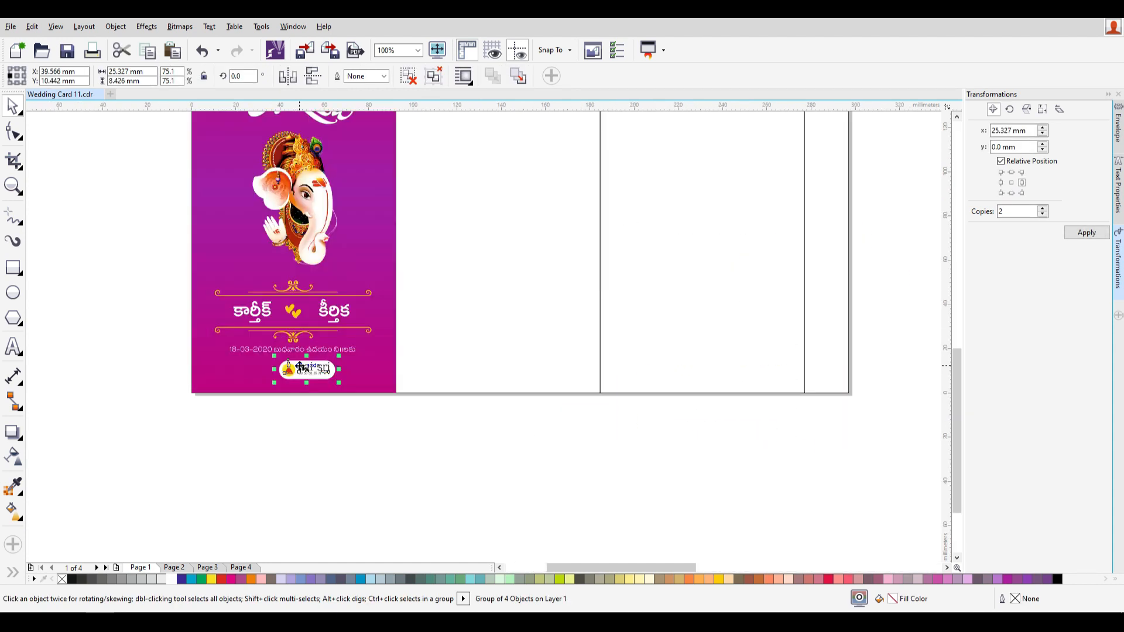
{"action": "left_click", "coordinate": [376, 364], "text": "shift"}
{"action": "key", "text": "c"}
- Lower the sai sri logo to leave more space below the date, keeping it just above the panel's bottom edge
{"action": "left_click_drag", "start_coordinate": [359, 447], "coordinate": [184, 354]}
{"action": "key", "text": "Down"}
{"action": "key", "text": "Down"}
{"action": "key", "text": "Down"}
{"action": "key", "text": "Down"}
{"action": "key", "text": "Down"}
{"action": "key", "text": "Down"}
{"action": "key", "text": "Down"}
{"action": "key", "text": "Down"}
{"action": "key", "text": "Down"}
{"action": "key", "text": "Down"}
{"action": "key", "text": "Down"}
{"action": "key", "text": "Down"}
{"action": "key", "text": "Down"}
{"action": "key", "text": "Down"}
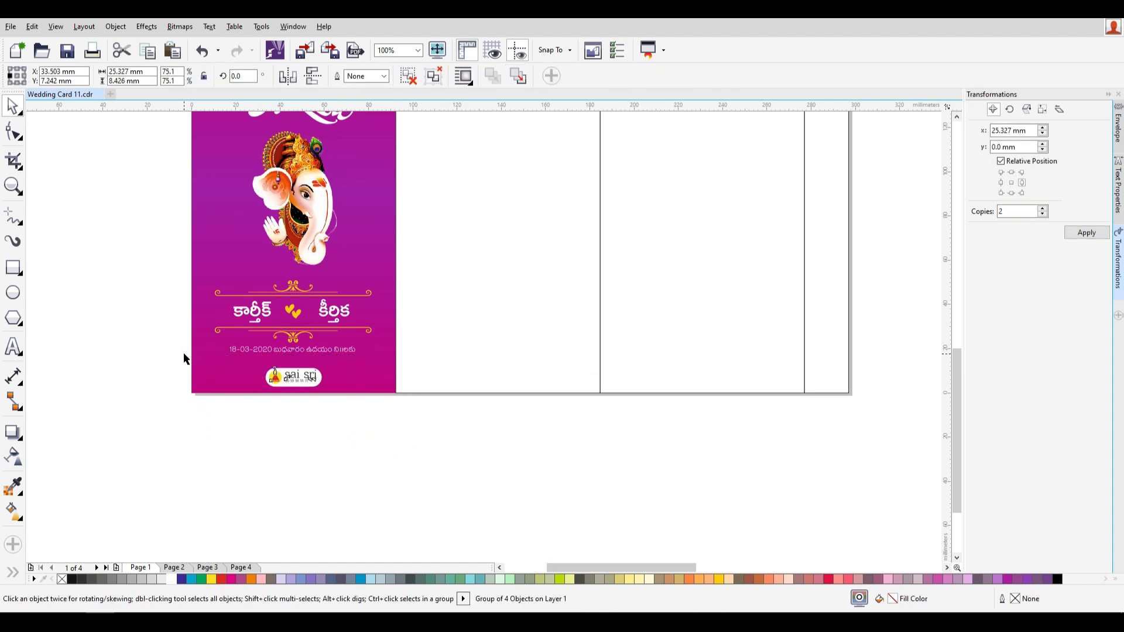
{"action": "key", "text": "Up"}
{"action": "key", "text": "Up"}
{"action": "left_click", "coordinate": [387, 360]}
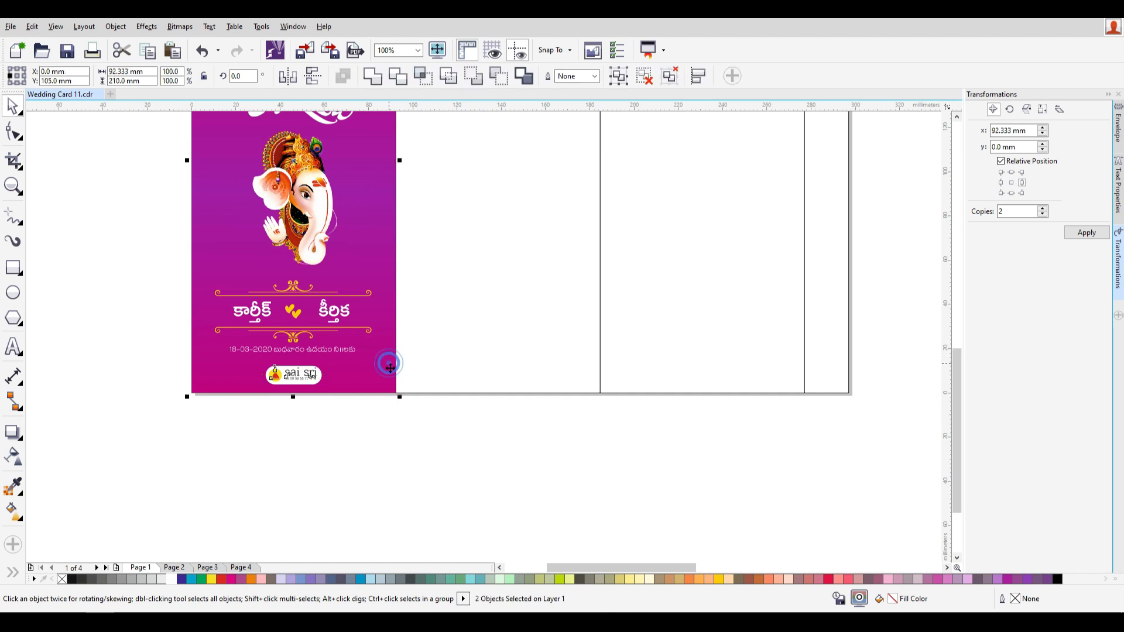
{"action": "left_click", "coordinate": [396, 419]}
- Move the off-page pink mandala to the empty area left of the card page
{"action": "scroll", "coordinate": [293, 430], "scroll_direction": "down", "scroll_amount": 1}
{"action": "scroll", "coordinate": [326, 376], "scroll_direction": "down", "scroll_amount": 1}
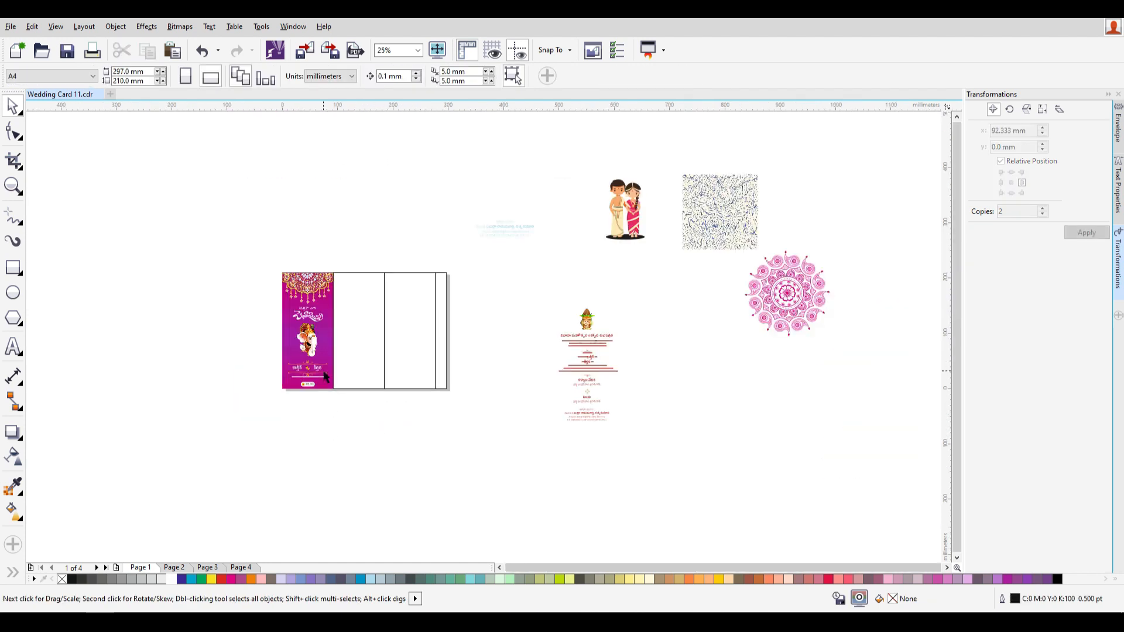
{"action": "left_click", "coordinate": [818, 299]}
{"action": "left_click_drag", "start_coordinate": [819, 299], "coordinate": [236, 331]}
{"action": "scroll", "coordinate": [216, 345], "scroll_direction": "up", "scroll_amount": 1}
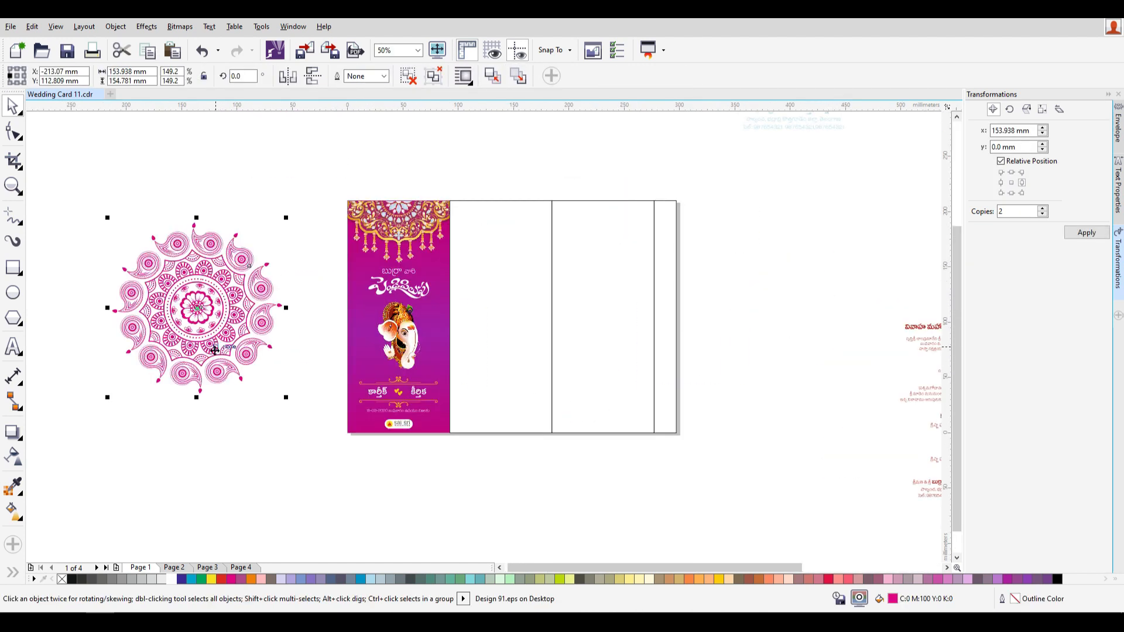
{"action": "scroll", "coordinate": [209, 330], "scroll_direction": "up", "scroll_amount": 1}
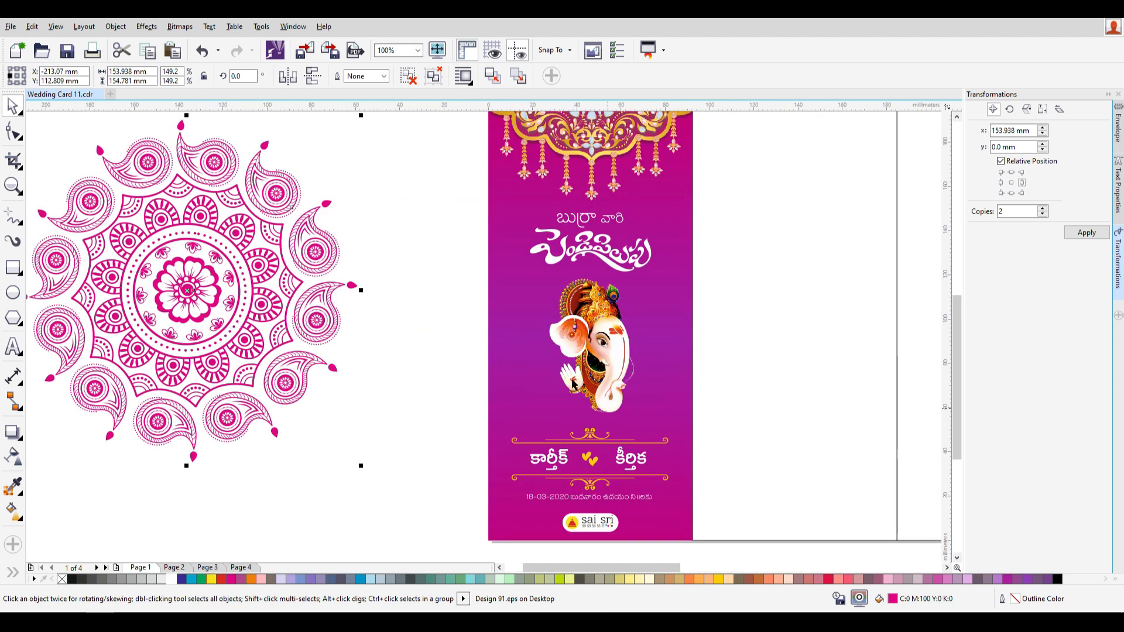
- PowerClip the pink mandala inside the magenta-purple left panel rectangle
{"action": "left_click_drag", "start_coordinate": [305, 291], "coordinate": [320, 325]}
{"action": "key", "text": "ctrl+z"}
{"action": "right_click", "coordinate": [222, 258]}
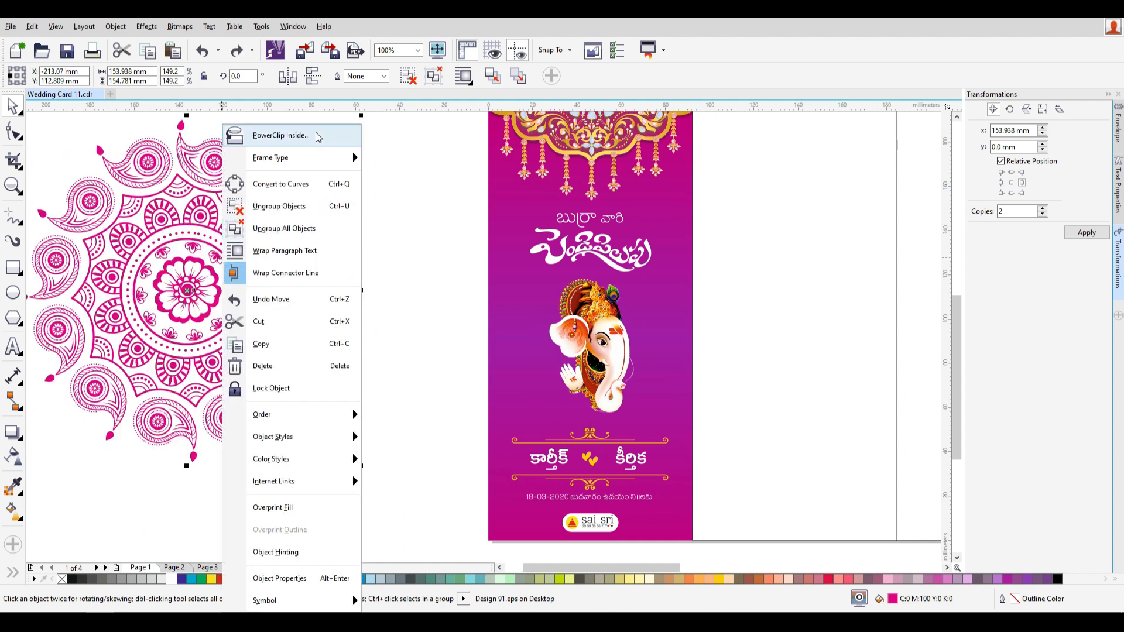
{"action": "left_click", "coordinate": [284, 136]}
{"action": "left_click", "coordinate": [494, 356]}
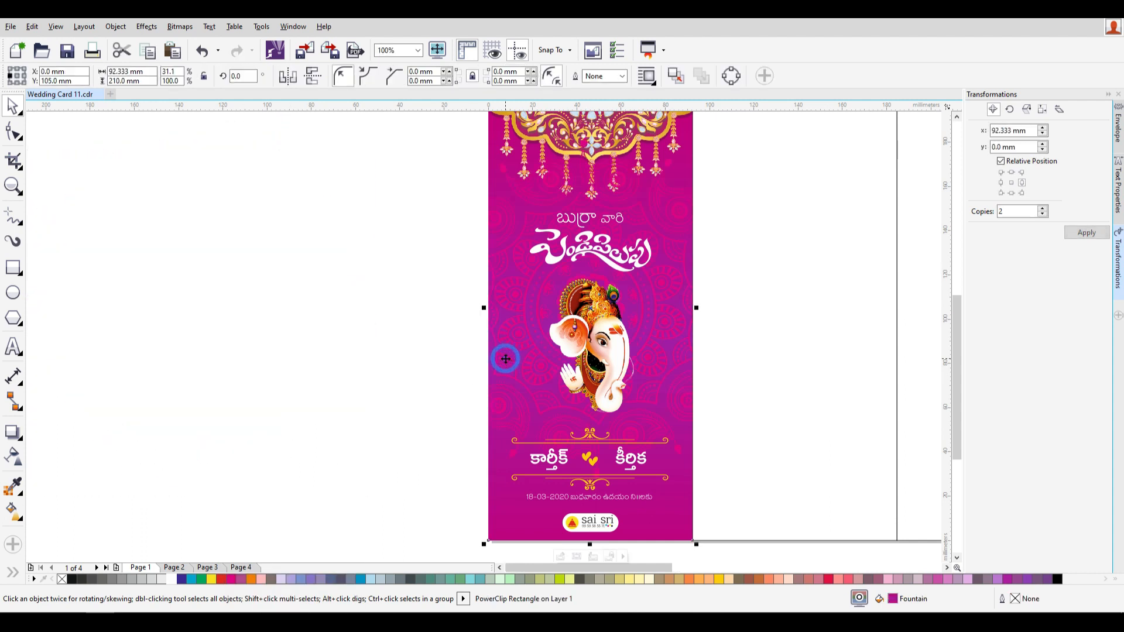
- Open the left panel's PowerClip contents and scale the pink mandala down to about 86 mm wide
{"action": "scroll", "coordinate": [443, 325], "scroll_direction": "down", "scroll_amount": 2}
{"action": "left_click", "coordinate": [548, 322]}
{"action": "left_click", "coordinate": [547, 322]}
{"action": "double_click", "coordinate": [561, 267]}
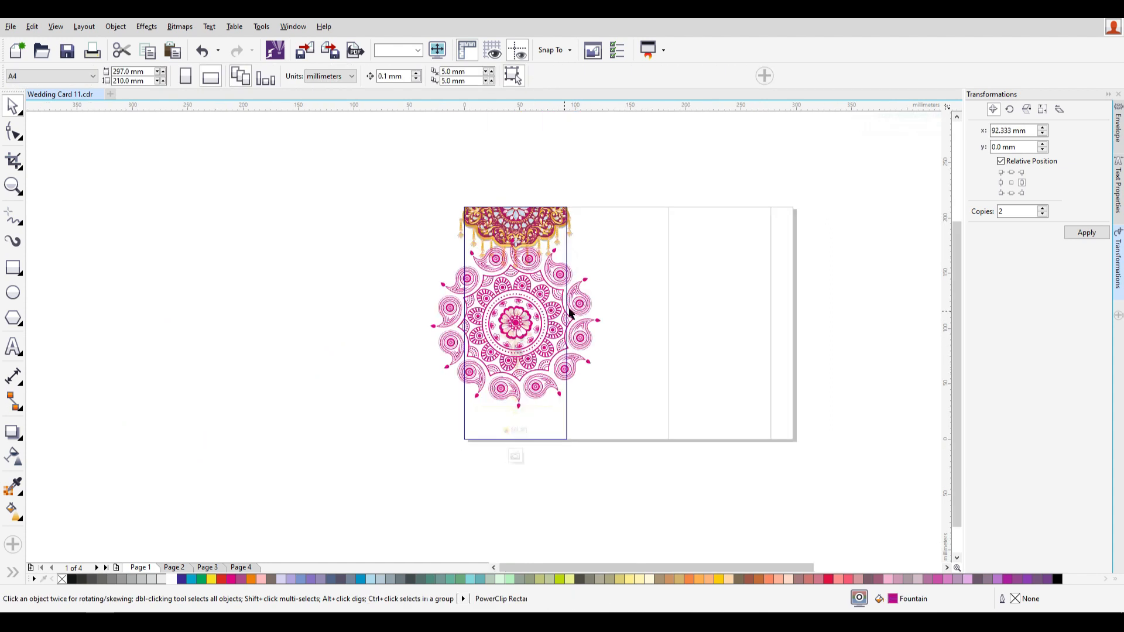
{"action": "left_click", "coordinate": [570, 322]}
{"action": "left_click_drag", "start_coordinate": [604, 233], "coordinate": [574, 272]}
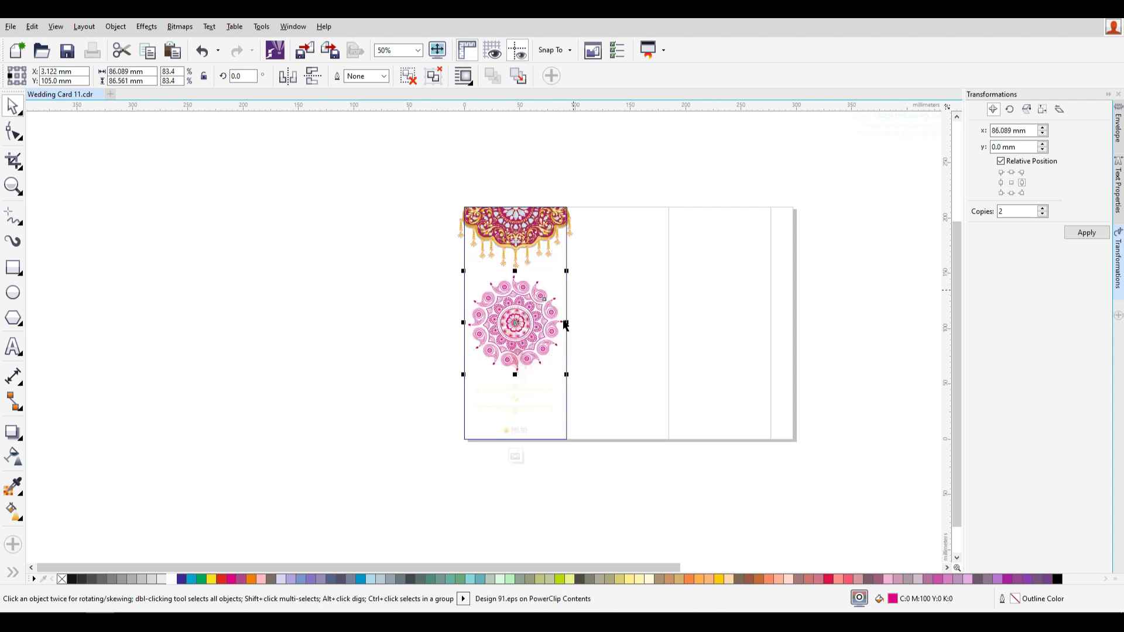
- Move the pink mandala slightly lower behind the Ganesha image and finish editing the PowerClip
{"action": "scroll", "coordinate": [544, 331], "scroll_direction": "up", "scroll_amount": 2}
{"action": "left_click_drag", "start_coordinate": [545, 305], "coordinate": [545, 308]}
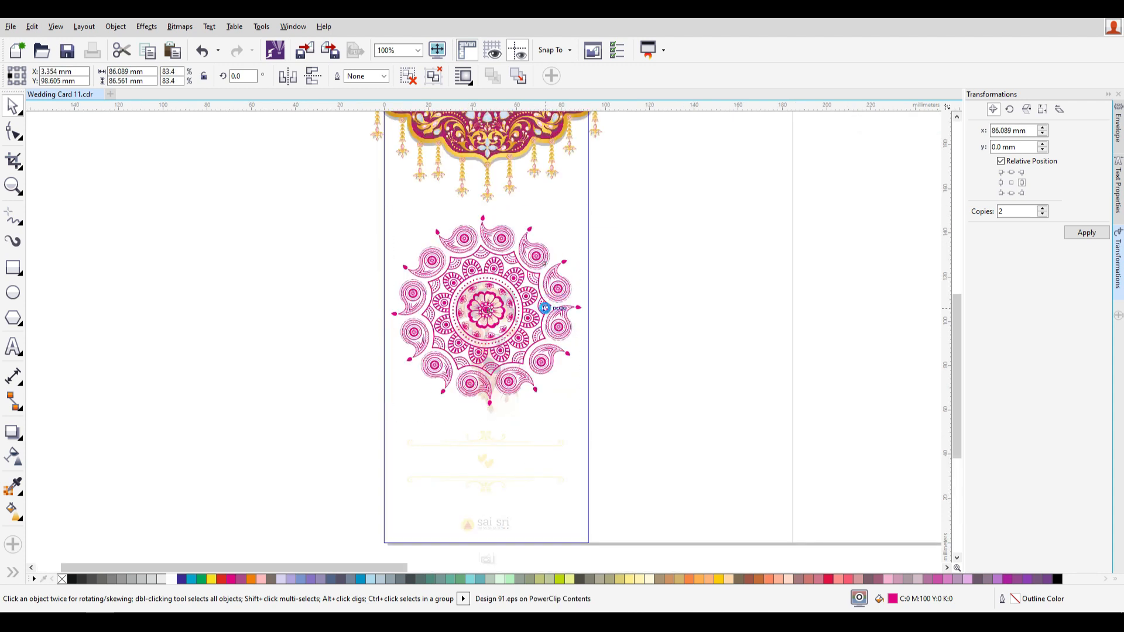
{"action": "left_click", "coordinate": [544, 306]}
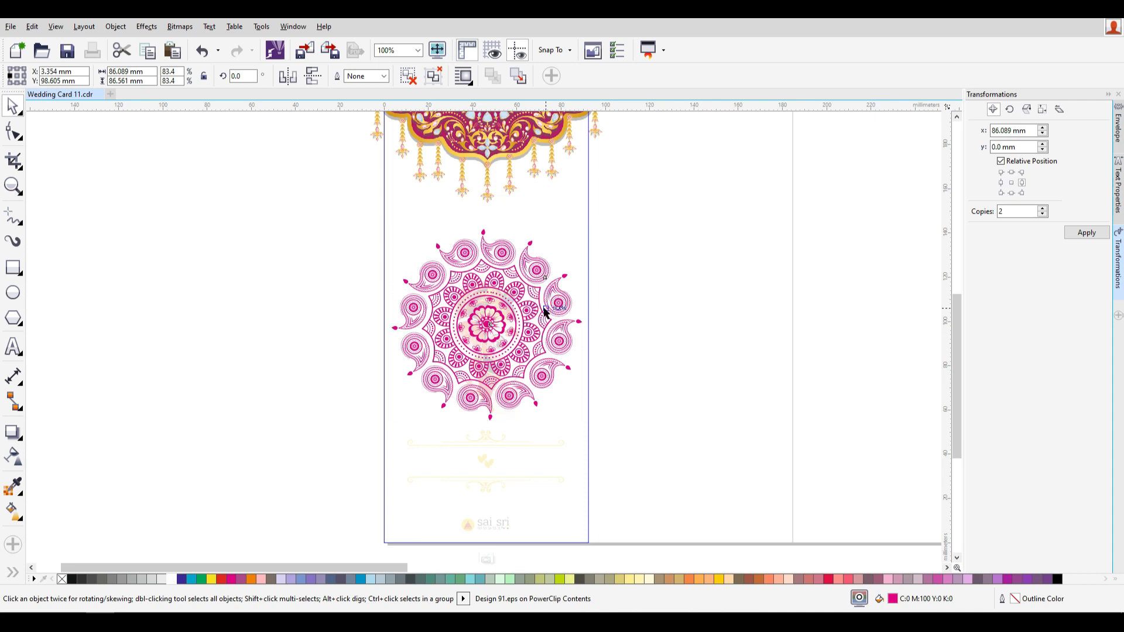
{"action": "left_click_drag", "start_coordinate": [544, 308], "coordinate": [545, 308]}
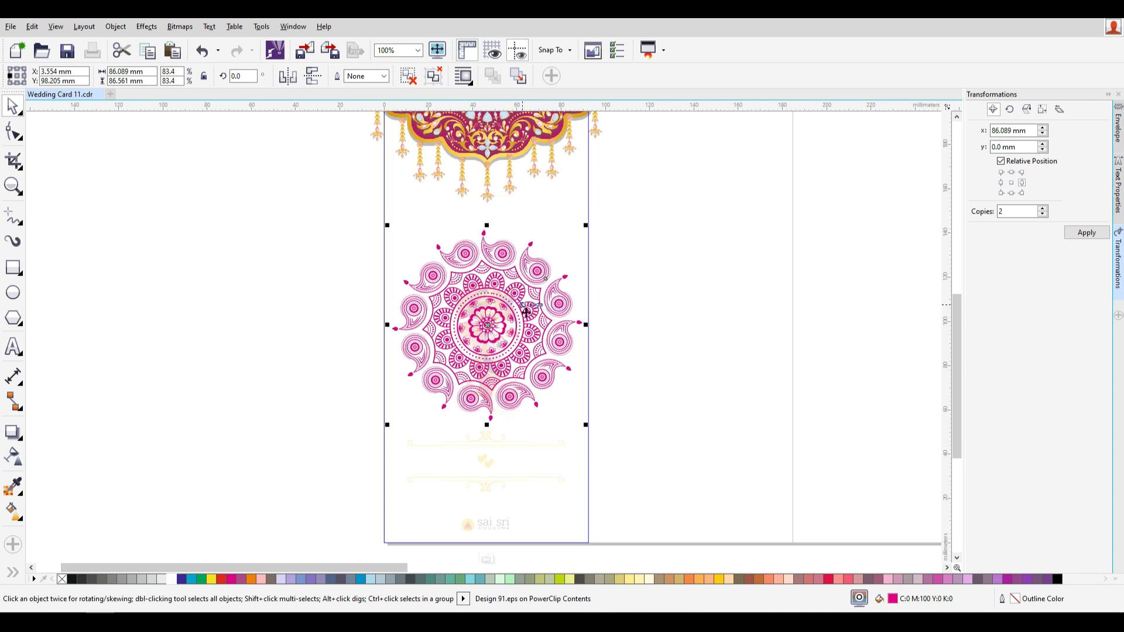
{"action": "right_click", "coordinate": [523, 307]}
{"action": "left_click", "coordinate": [611, 169]}
{"action": "left_click", "coordinate": [695, 410]}
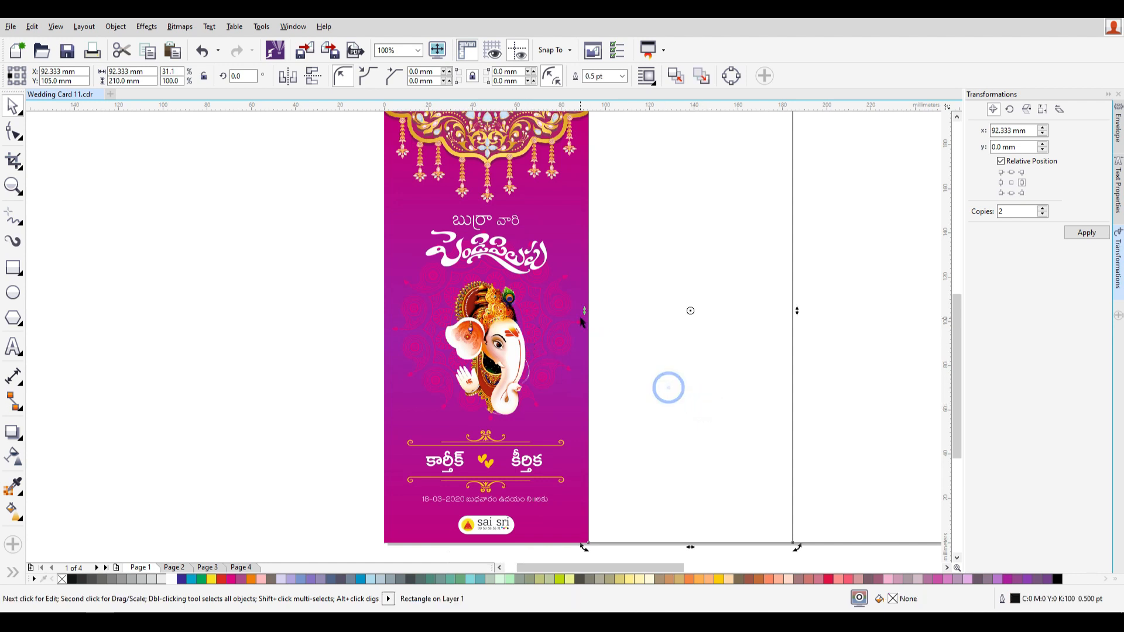
- Reopen the left panel's PowerClip, lower the pink mandala further to centre it behind Ganesha, and finish editing
{"action": "left_click", "coordinate": [409, 277]}
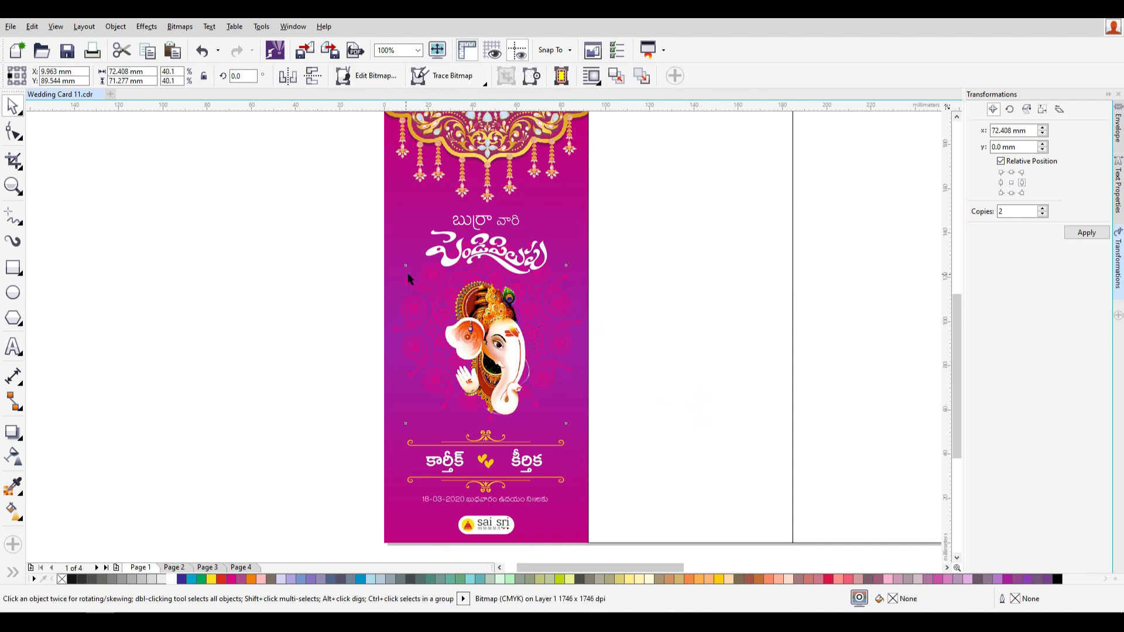
{"action": "double_click", "coordinate": [401, 210]}
{"action": "left_click", "coordinate": [438, 287]}
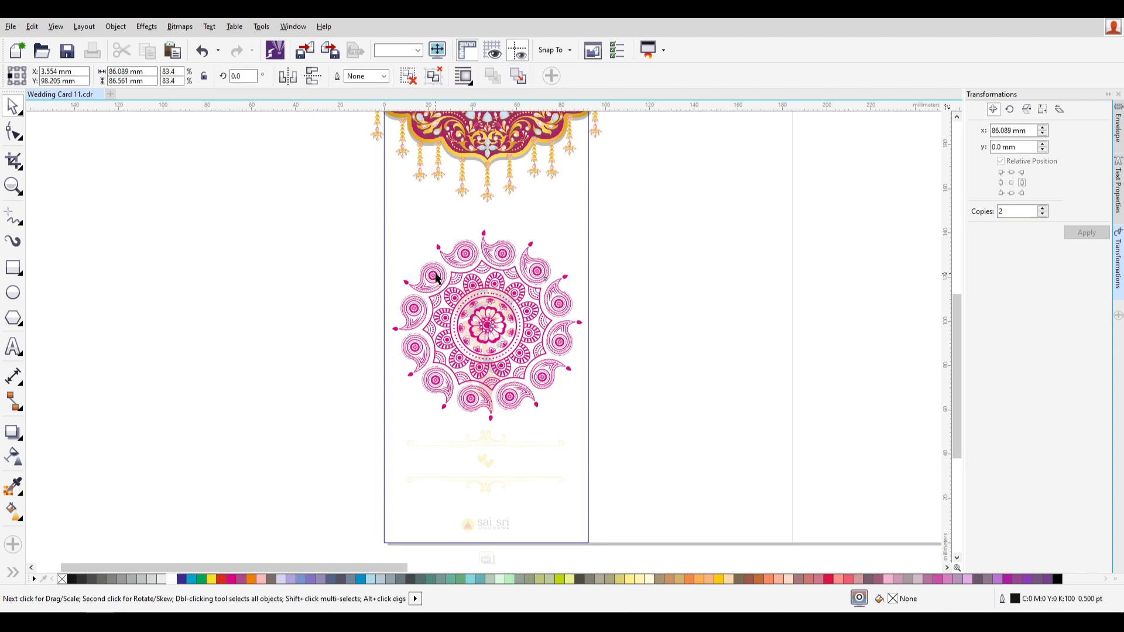
{"action": "left_click_drag", "start_coordinate": [433, 282], "coordinate": [433, 283]}
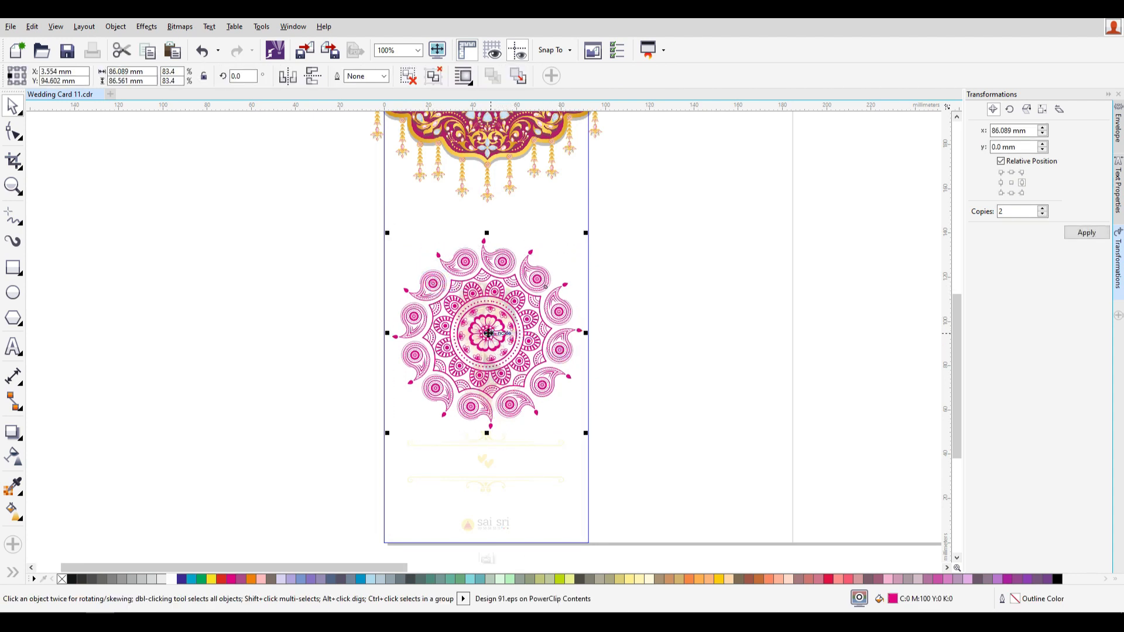
{"action": "left_click_drag", "start_coordinate": [488, 333], "coordinate": [487, 346]}
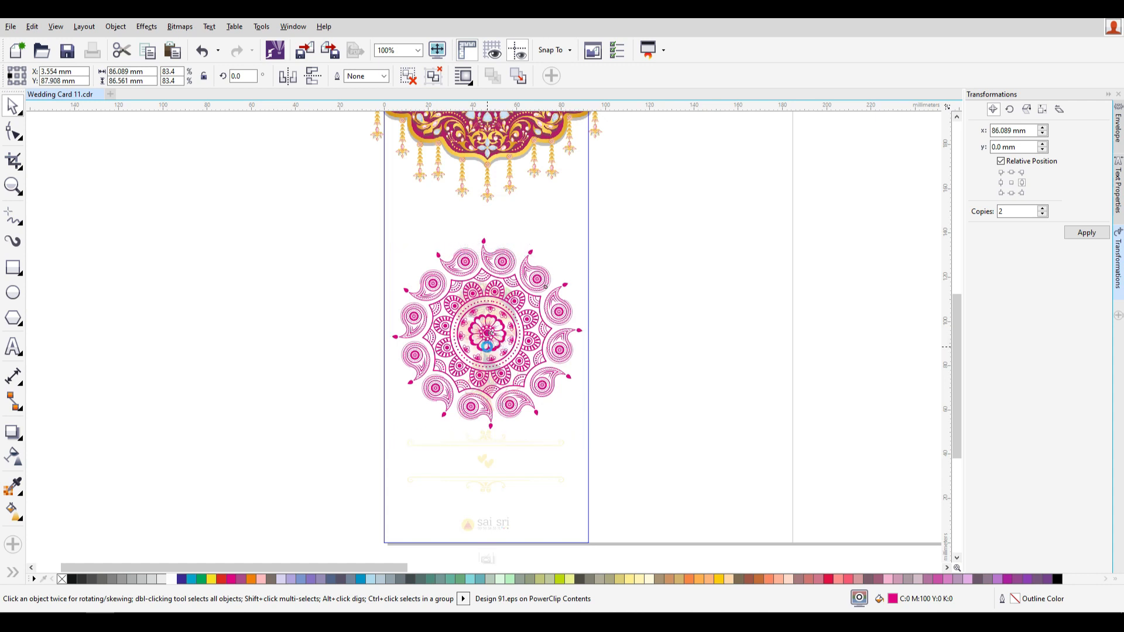
{"action": "right_click", "coordinate": [497, 285]}
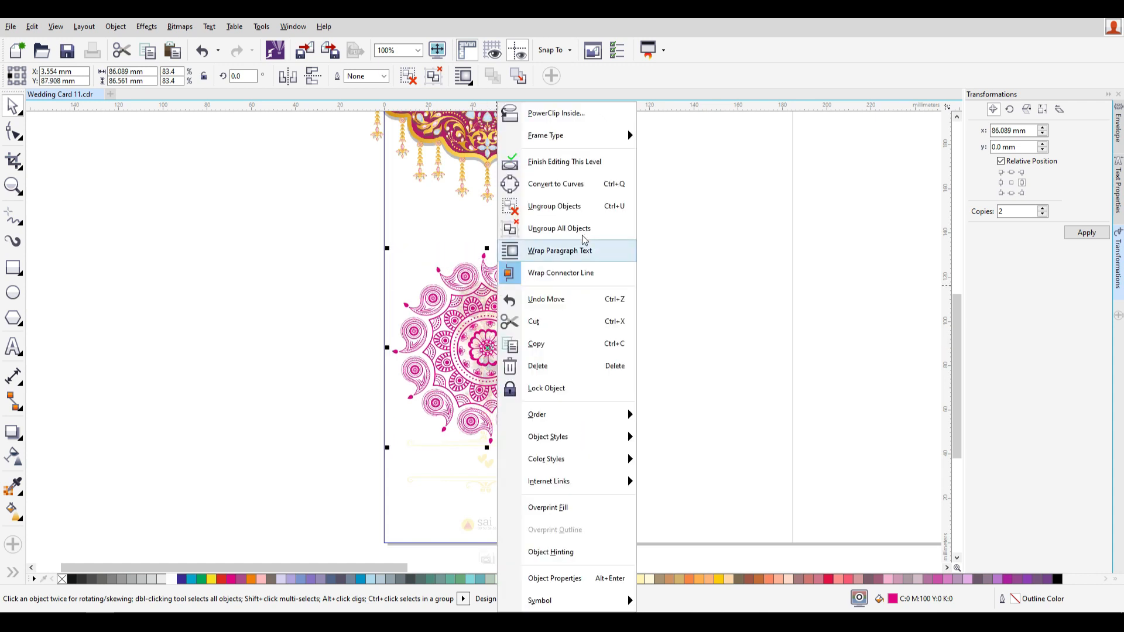
{"action": "left_click", "coordinate": [597, 170]}
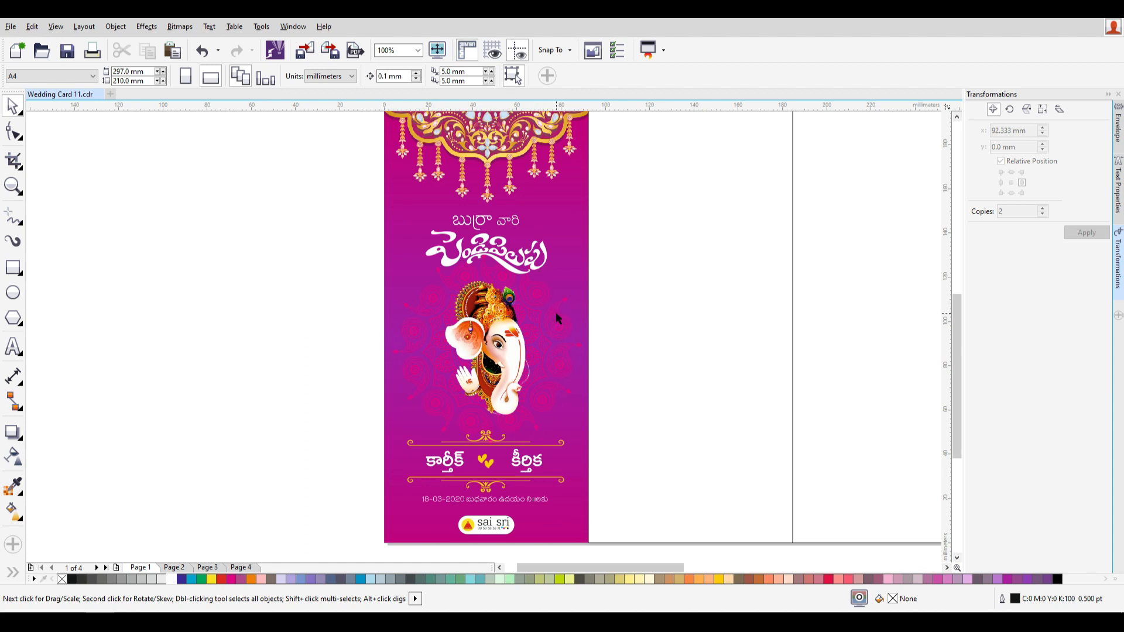
- Open the left panel's PowerClip contents and apply a linear fountain transparency to the pink mandala, fading toward its lower left
{"action": "left_click", "coordinate": [578, 259]}
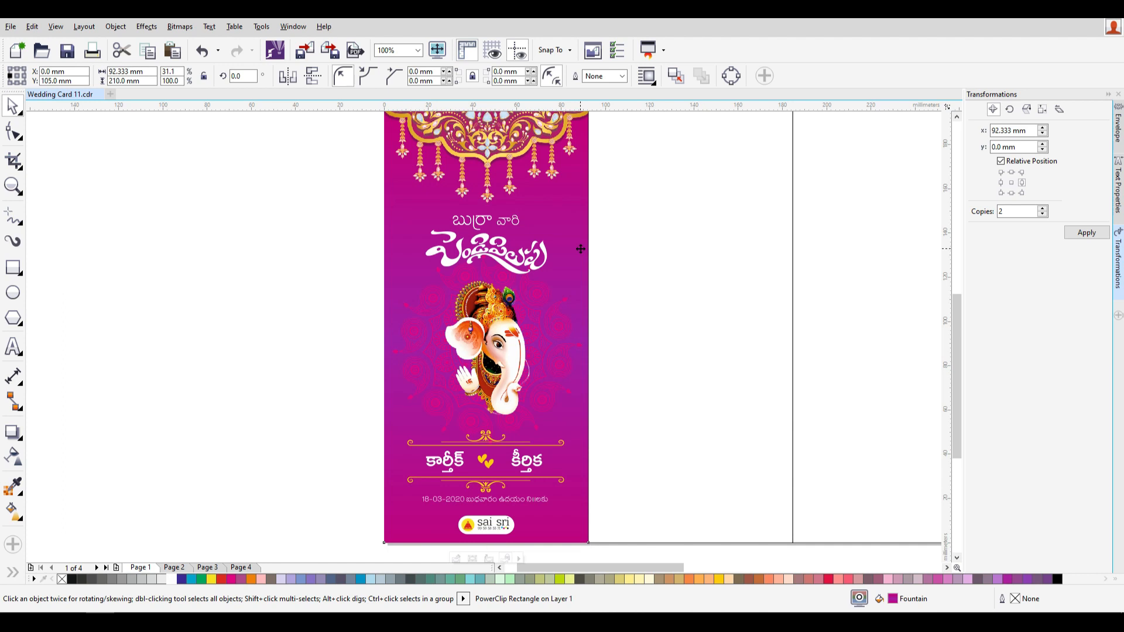
{"action": "left_click", "coordinate": [580, 248], "text": "ctrl"}
{"action": "left_click", "coordinate": [544, 326]}
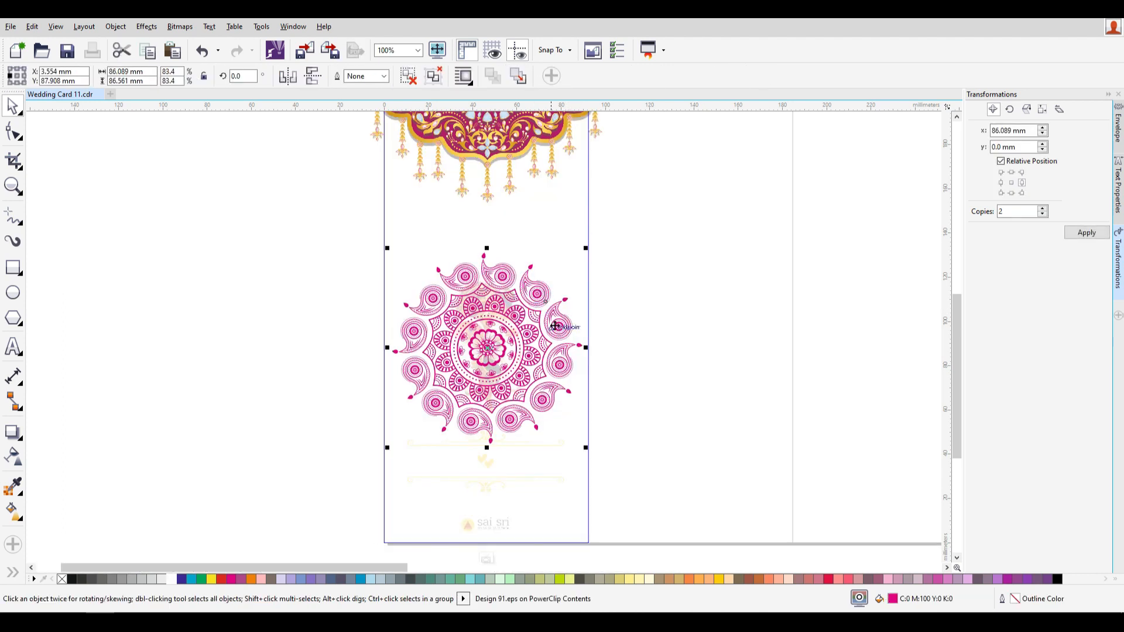
{"action": "left_click", "coordinate": [12, 456]}
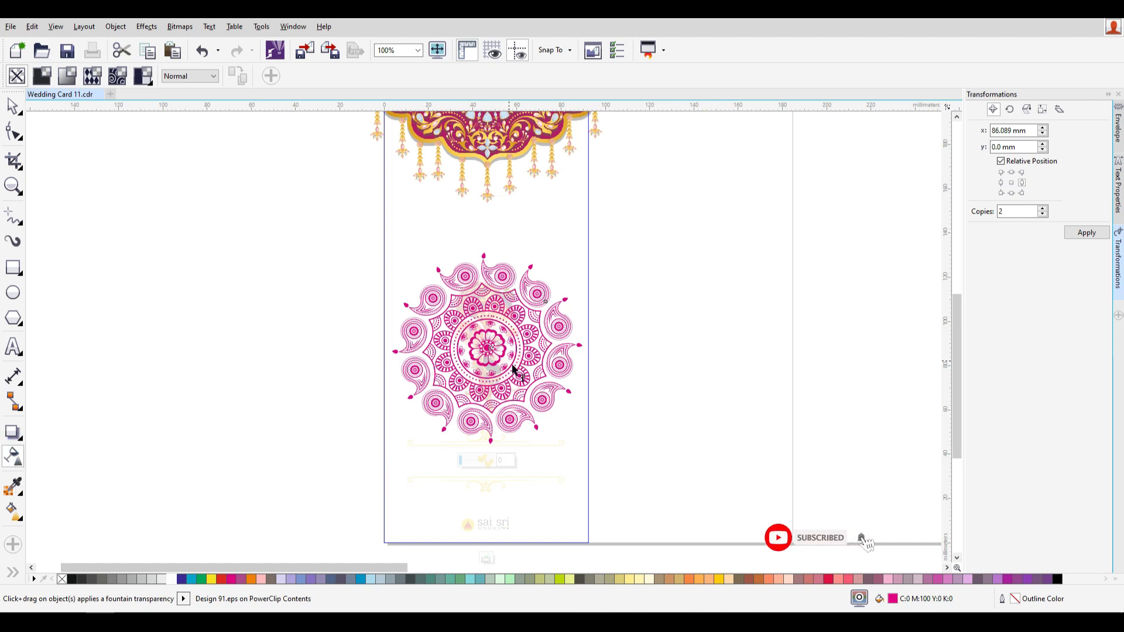
{"action": "left_click_drag", "start_coordinate": [491, 348], "coordinate": [437, 422]}
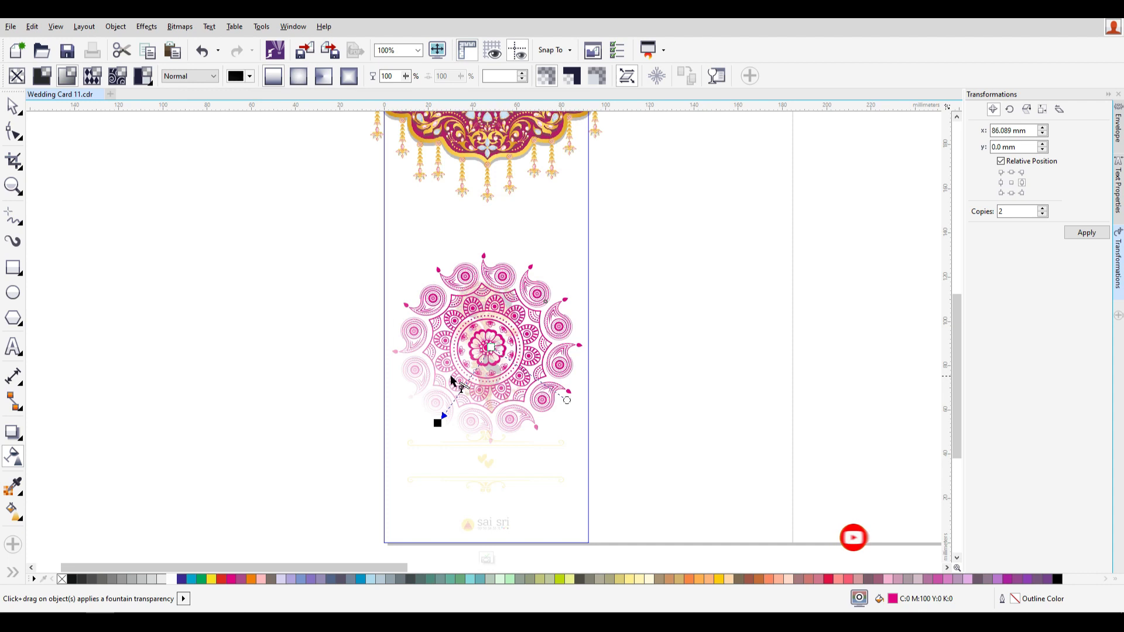
{"action": "left_click_drag", "start_coordinate": [471, 346], "coordinate": [417, 429]}
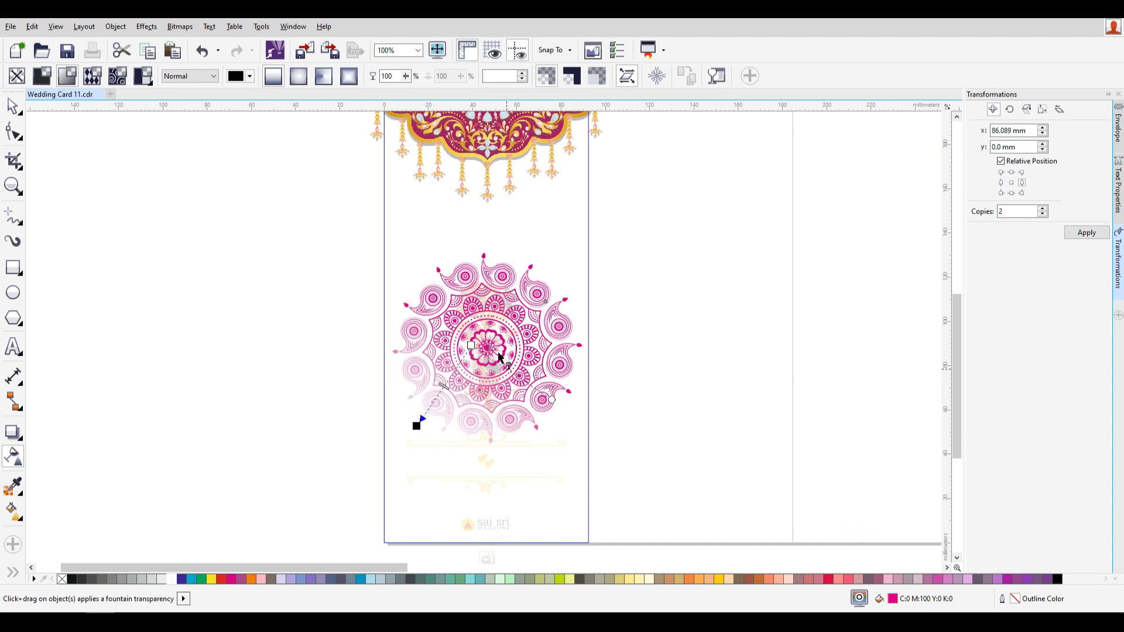
{"action": "left_click_drag", "start_coordinate": [486, 350], "coordinate": [453, 416]}
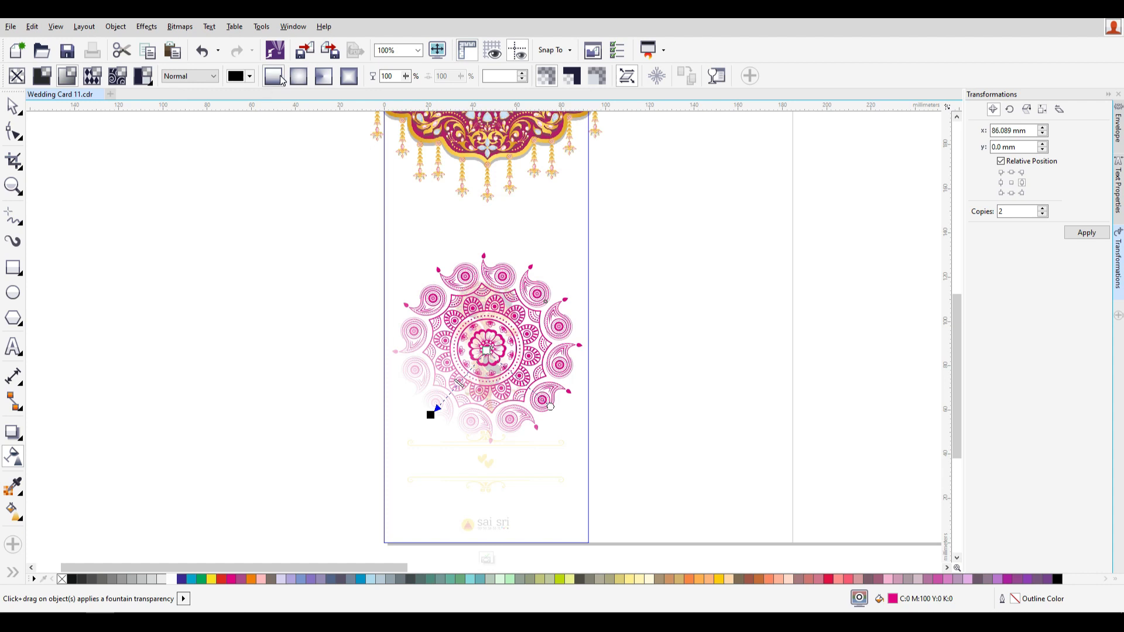
- Change the mandala's fountain transparency to elliptical, centred on the mandala, and make its centre node fully opaque
{"action": "left_click", "coordinate": [299, 76]}
{"action": "left_click_drag", "start_coordinate": [459, 383], "coordinate": [486, 347]}
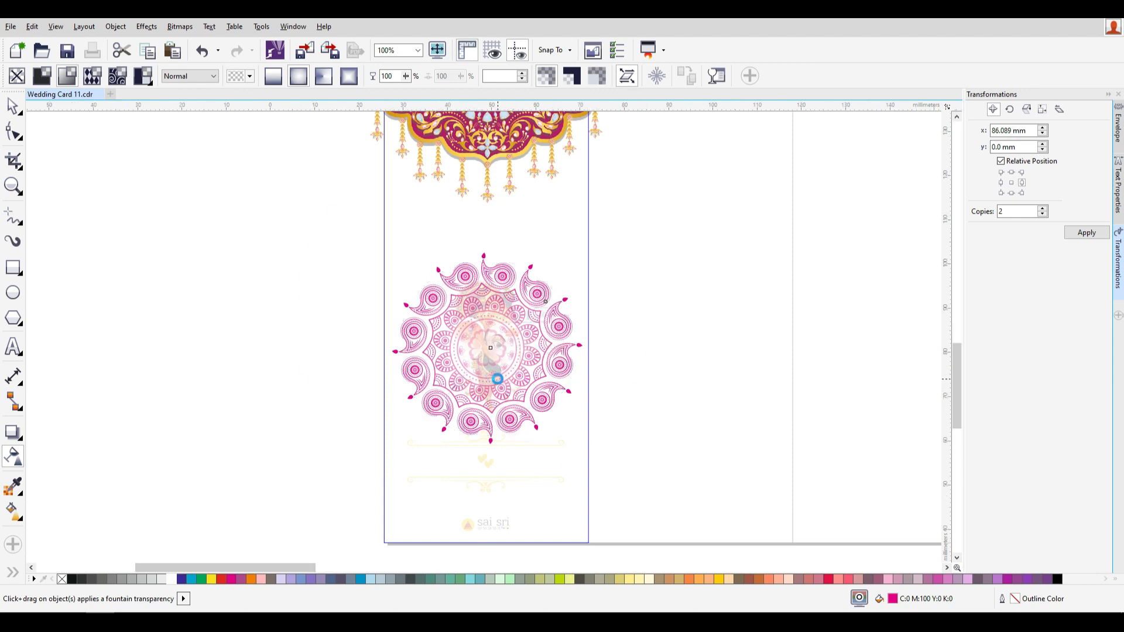
{"action": "scroll", "coordinate": [495, 377], "scroll_direction": "up", "scroll_amount": 1}
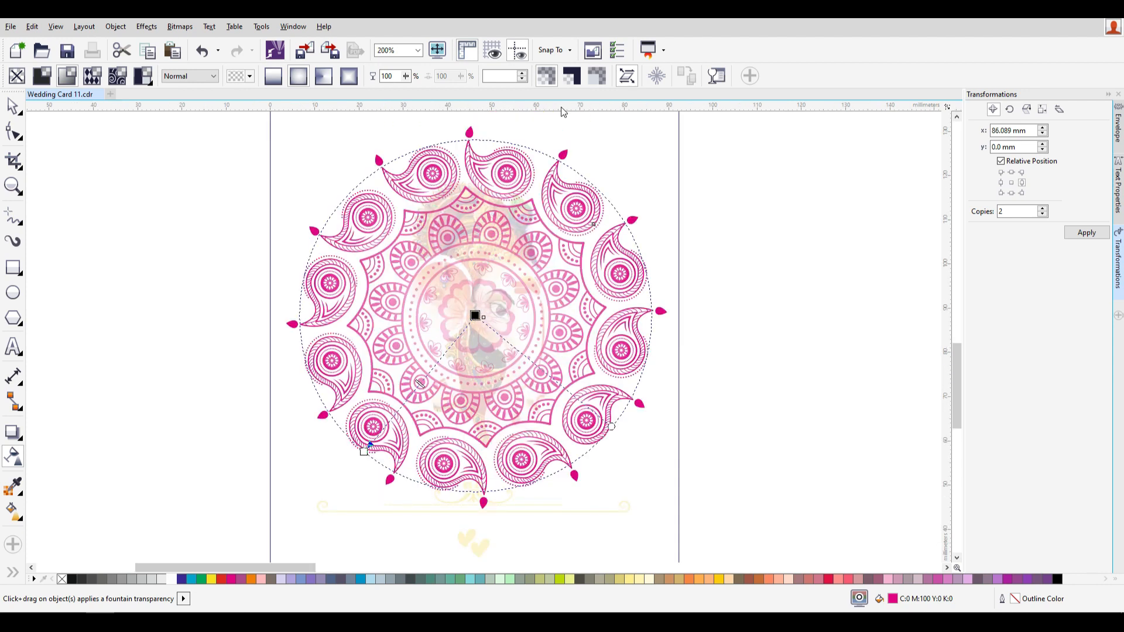
{"action": "left_click", "coordinate": [475, 316]}
{"action": "left_click_drag", "start_coordinate": [532, 323], "coordinate": [495, 321]}
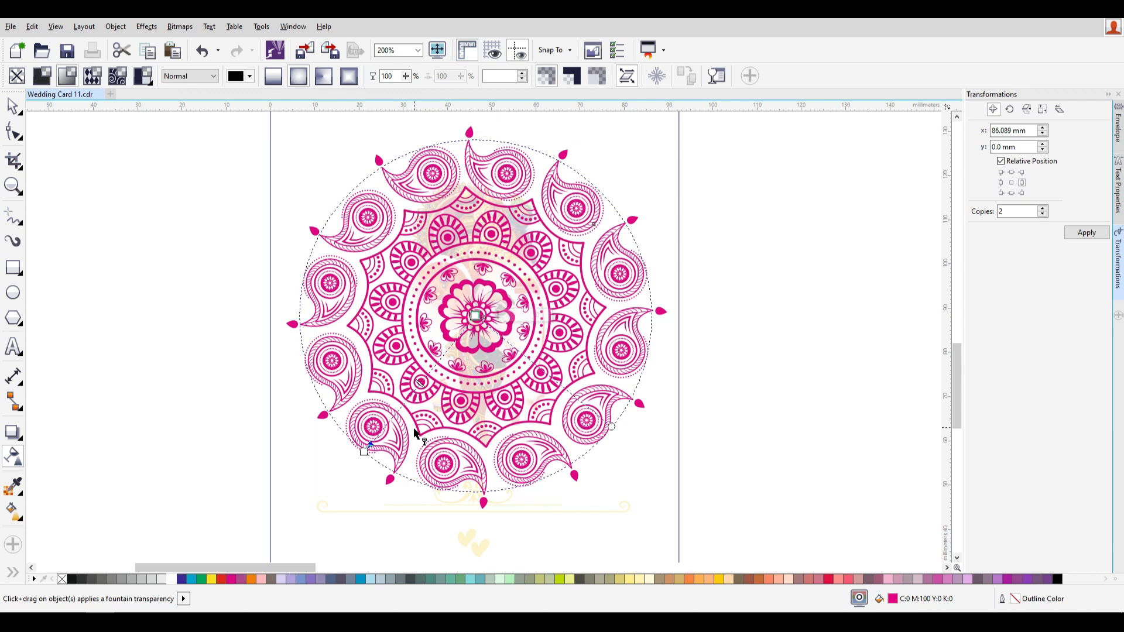
- Set the outer node of the mandala's elliptical transparency to 100 and finish editing the PowerClip
{"action": "left_click", "coordinate": [364, 451]}
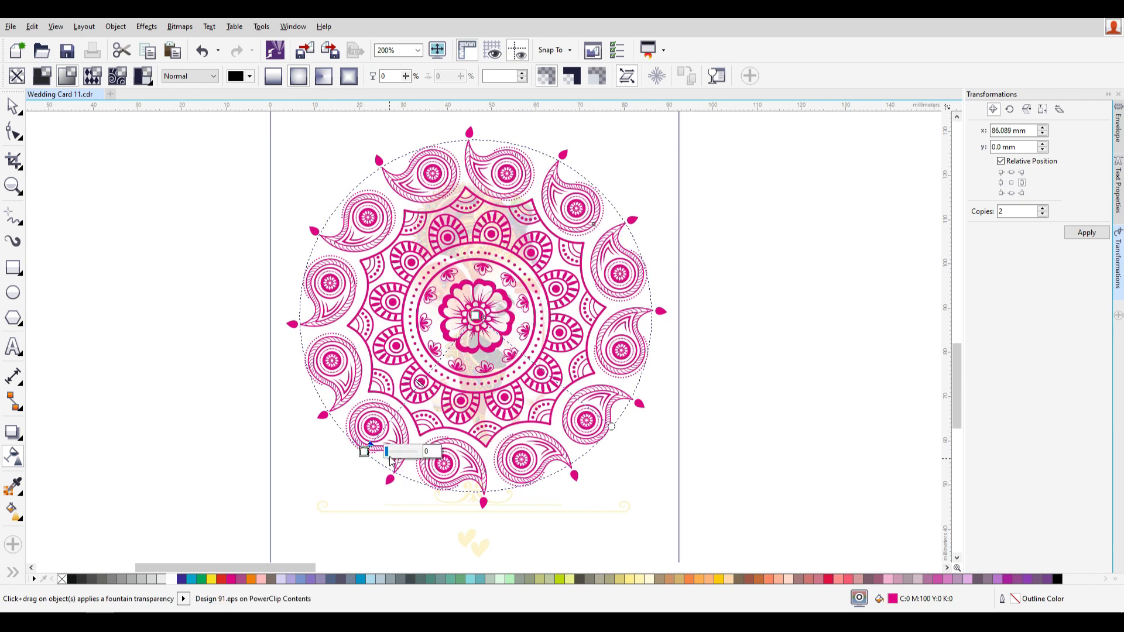
{"action": "type", "text": "6"}
{"action": "left_click_drag", "start_coordinate": [389, 452], "coordinate": [422, 452]}
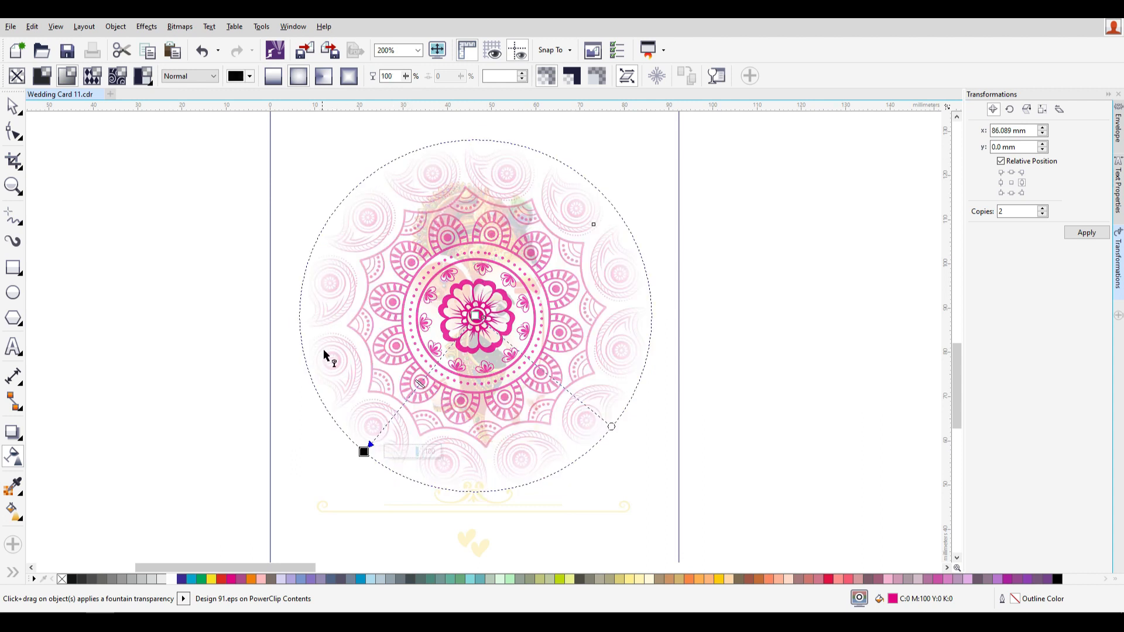
{"action": "right_click", "coordinate": [467, 245]}
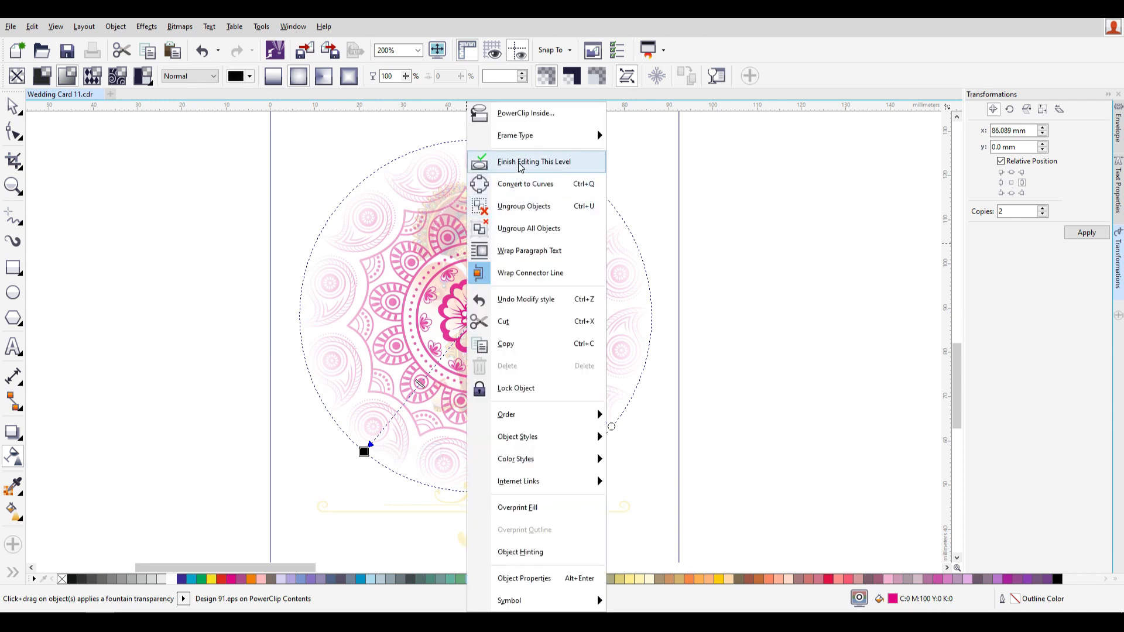
{"action": "left_click", "coordinate": [520, 162]}
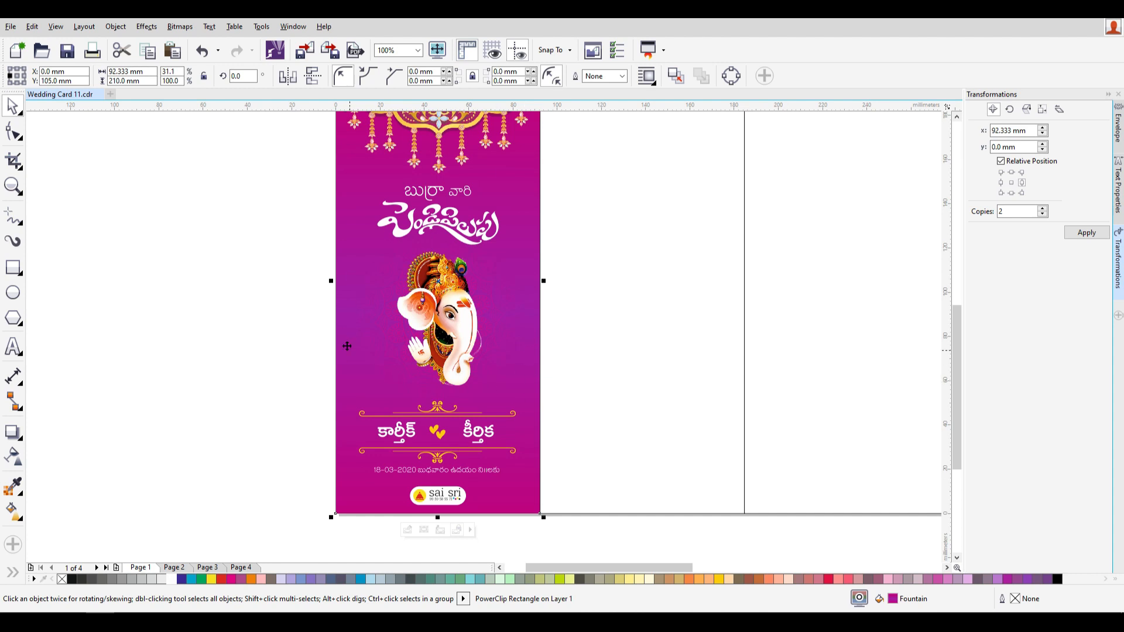
{"action": "left_click", "coordinate": [631, 328]}
{"action": "left_click", "coordinate": [288, 325]}
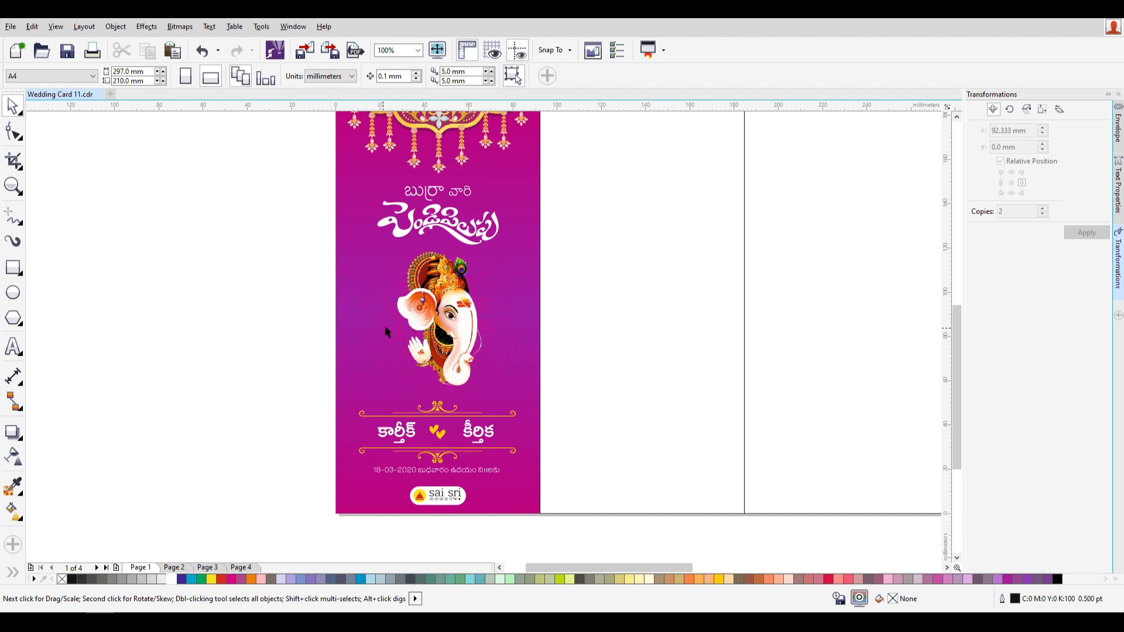
- Reopen the left panel's PowerClip, enlarge the faded mandala to about 102 mm wide, and finish editing
{"action": "left_click", "coordinate": [384, 373]}
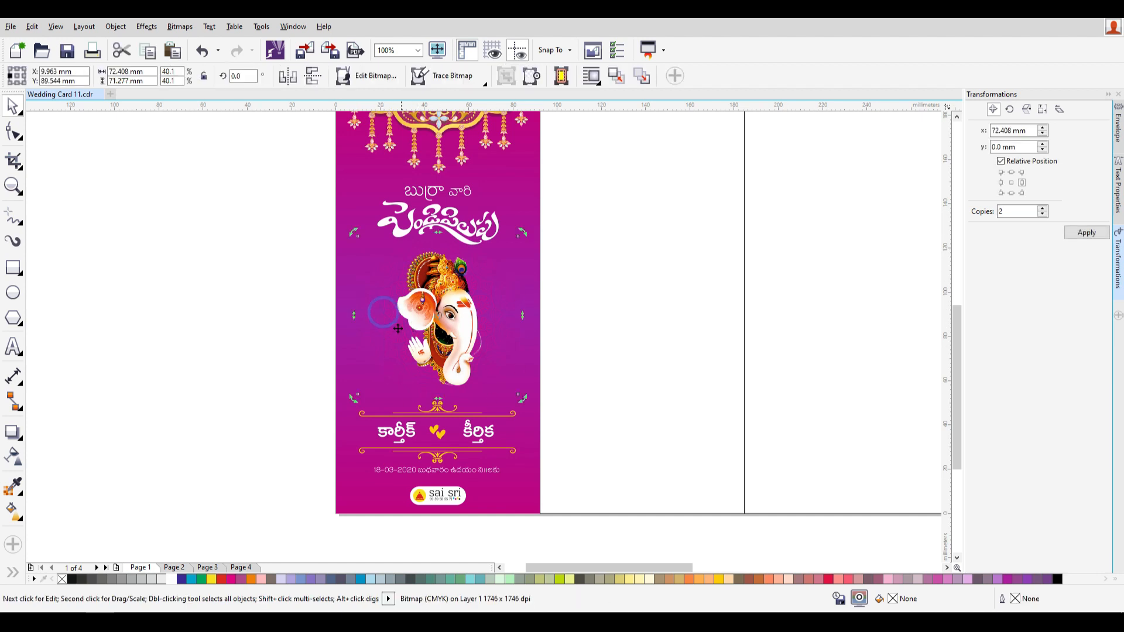
{"action": "left_click", "coordinate": [391, 317]}
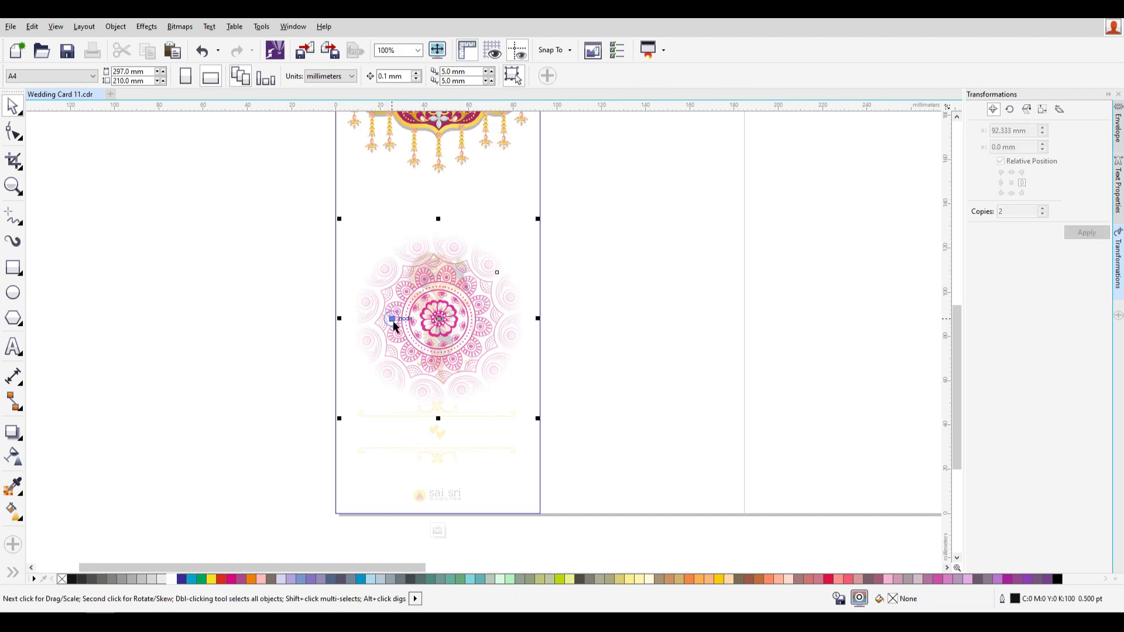
{"action": "left_click_drag", "start_coordinate": [539, 219], "coordinate": [555, 201]}
{"action": "right_click", "coordinate": [471, 260]}
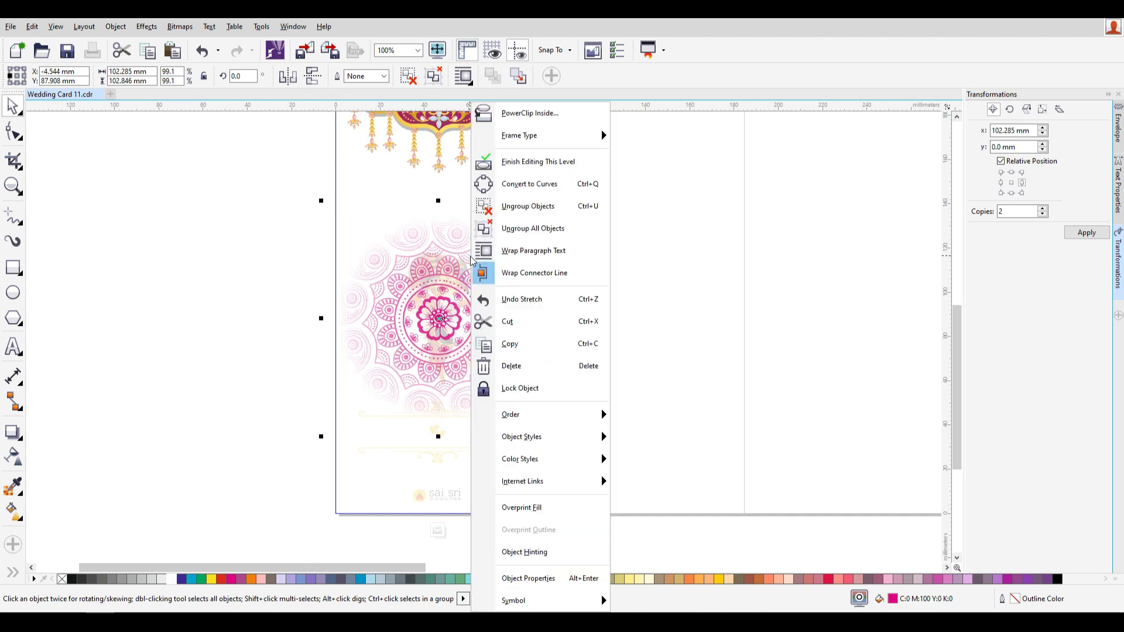
{"action": "left_click", "coordinate": [553, 161]}
{"action": "left_click", "coordinate": [205, 305]}
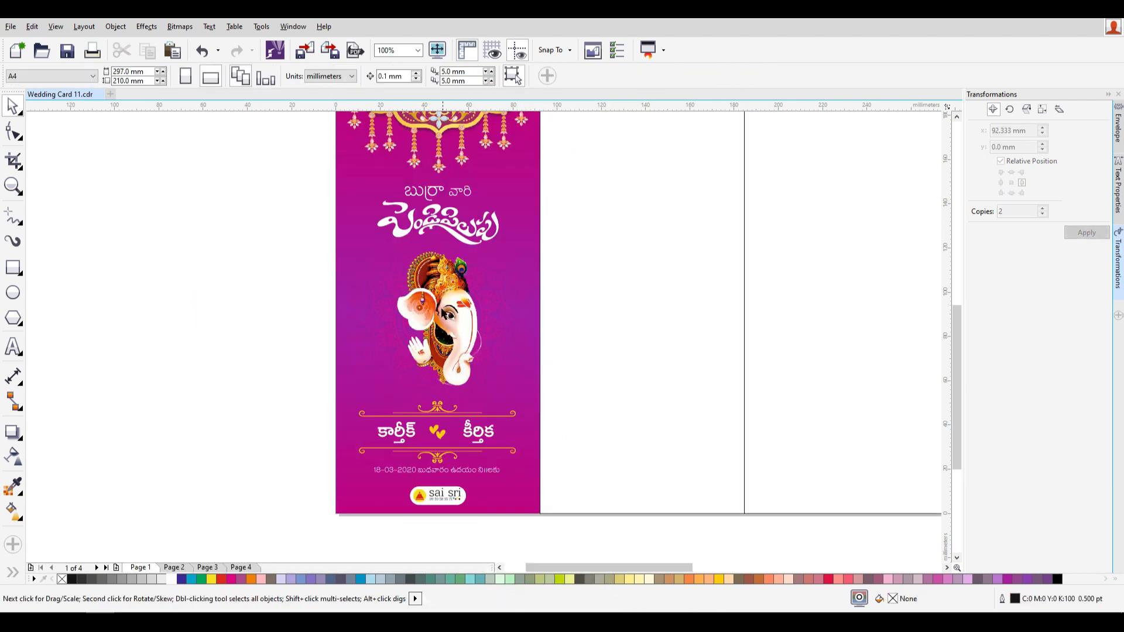
{"action": "scroll", "coordinate": [320, 387], "scroll_direction": "down", "scroll_amount": 1}
{"action": "scroll", "coordinate": [442, 345], "scroll_direction": "up", "scroll_amount": 1}
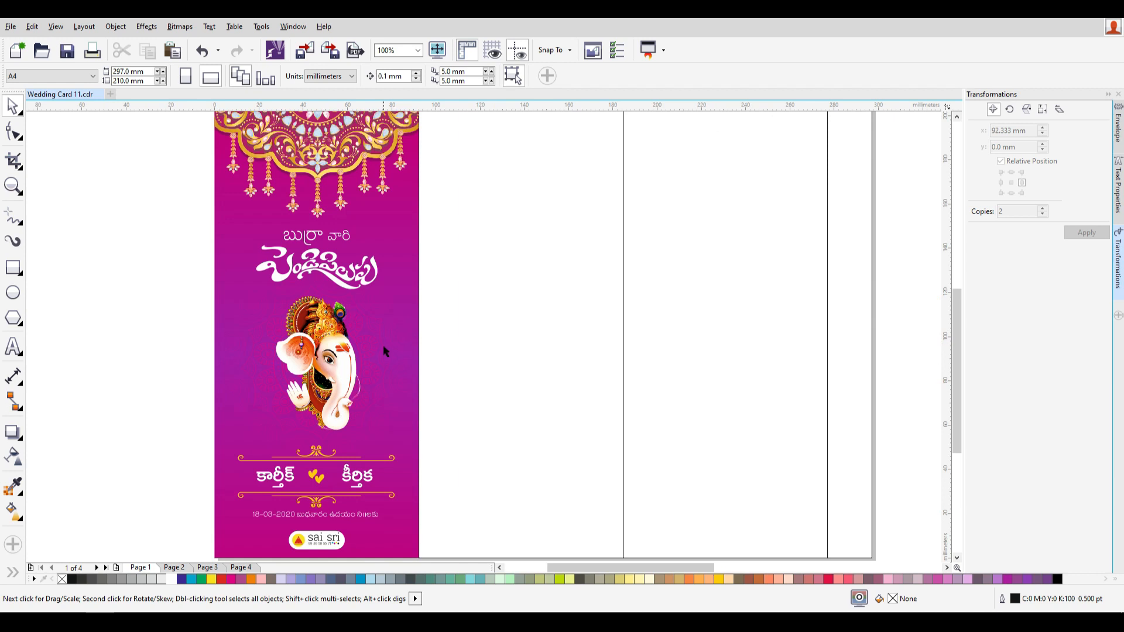
{"action": "scroll", "coordinate": [384, 351], "scroll_direction": "down", "scroll_amount": 1}
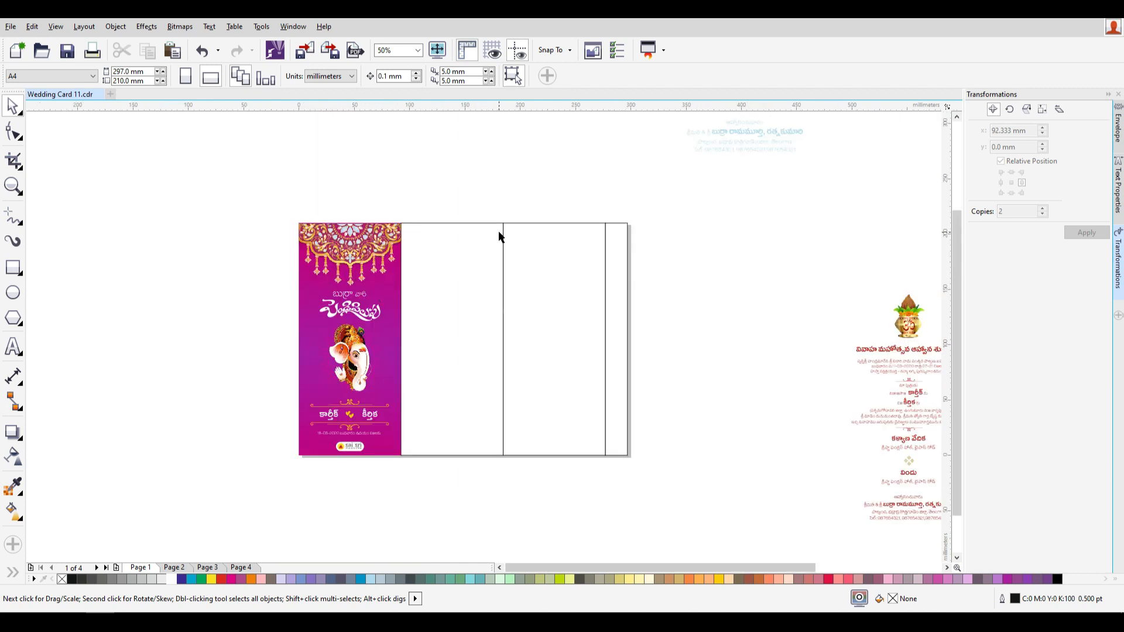
{"action": "left_click_drag", "start_coordinate": [502, 229], "coordinate": [517, 242]}
{"action": "key", "text": "ctrl+z"}
{"action": "left_click", "coordinate": [458, 200]}
{"action": "mouse_move", "coordinate": [454, 224]}
{"action": "left_mouse_down"}
{"action": "mouse_move", "coordinate": [501, 228]}
{"action": "mouse_move", "coordinate": [439, 223]}
{"action": "left_mouse_up"}
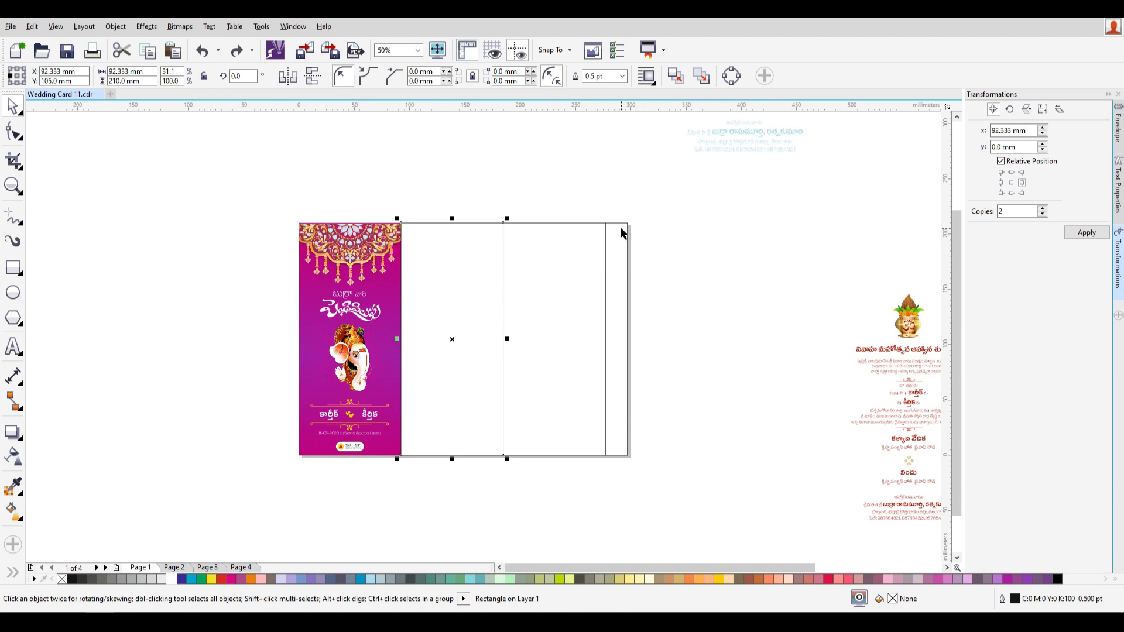
{"action": "left_click", "coordinate": [499, 190]}
{"action": "left_click_drag", "start_coordinate": [454, 222], "coordinate": [482, 222]}
{"action": "key", "text": "ctrl+z"}
- Remove the middle panel's outline and fill it with deep yellow, C0 M20 Y100 K0
{"action": "left_click_drag", "start_coordinate": [377, 199], "coordinate": [521, 490]}
{"action": "scroll", "coordinate": [360, 431], "scroll_direction": "up", "scroll_amount": 3}
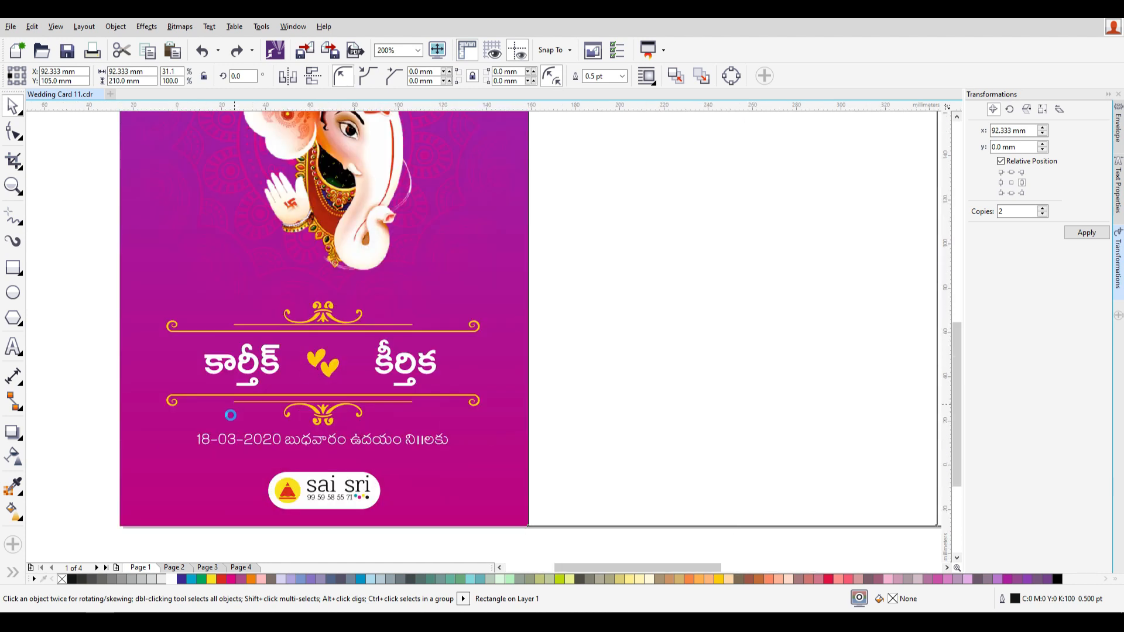
{"action": "scroll", "coordinate": [446, 218], "scroll_direction": "down", "scroll_amount": 3}
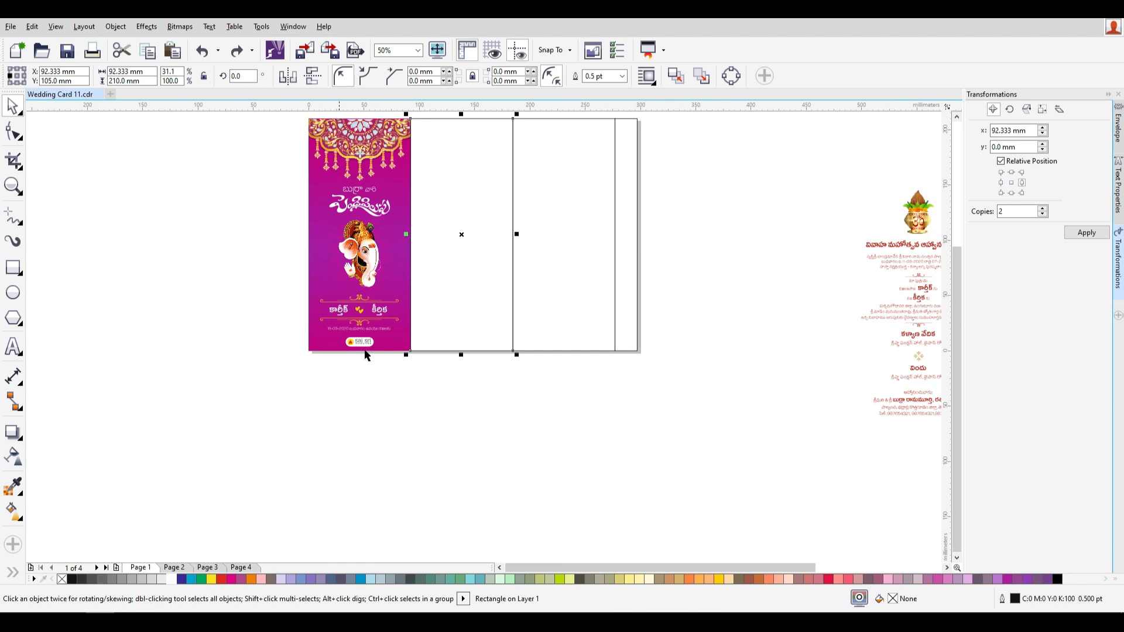
{"action": "right_click", "coordinate": [62, 579]}
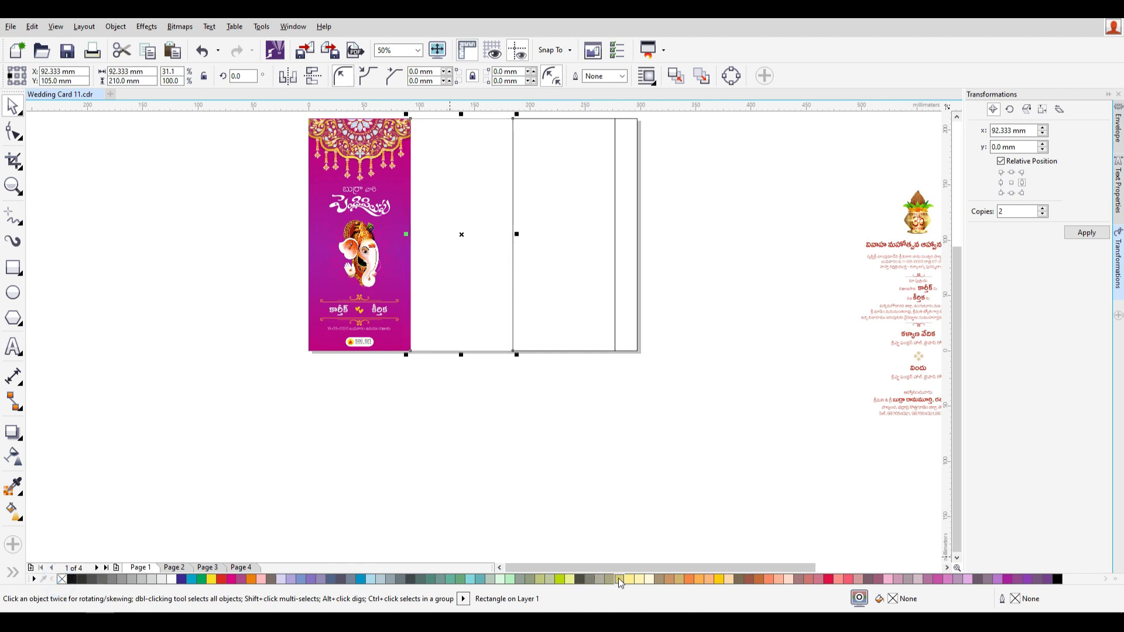
{"action": "left_click", "coordinate": [718, 577]}
{"action": "left_click_drag", "start_coordinate": [469, 217], "coordinate": [512, 277]}
{"action": "key", "text": "ctrl+z"}
{"action": "scroll", "coordinate": [562, 216], "scroll_direction": "down", "scroll_amount": 1}
{"action": "scroll", "coordinate": [539, 213], "scroll_direction": "up", "scroll_amount": 1}
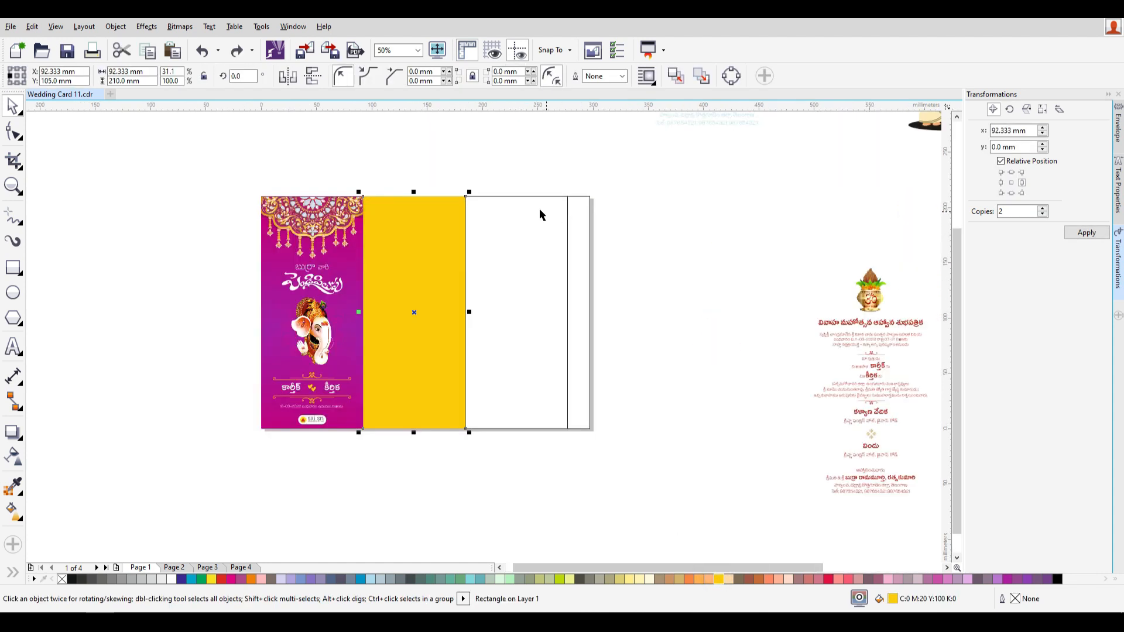
- Remove the outlines of the third panel and the narrow end strip, and fill the third panel with pale yellow
{"action": "left_click_drag", "start_coordinate": [573, 391], "coordinate": [586, 494]}
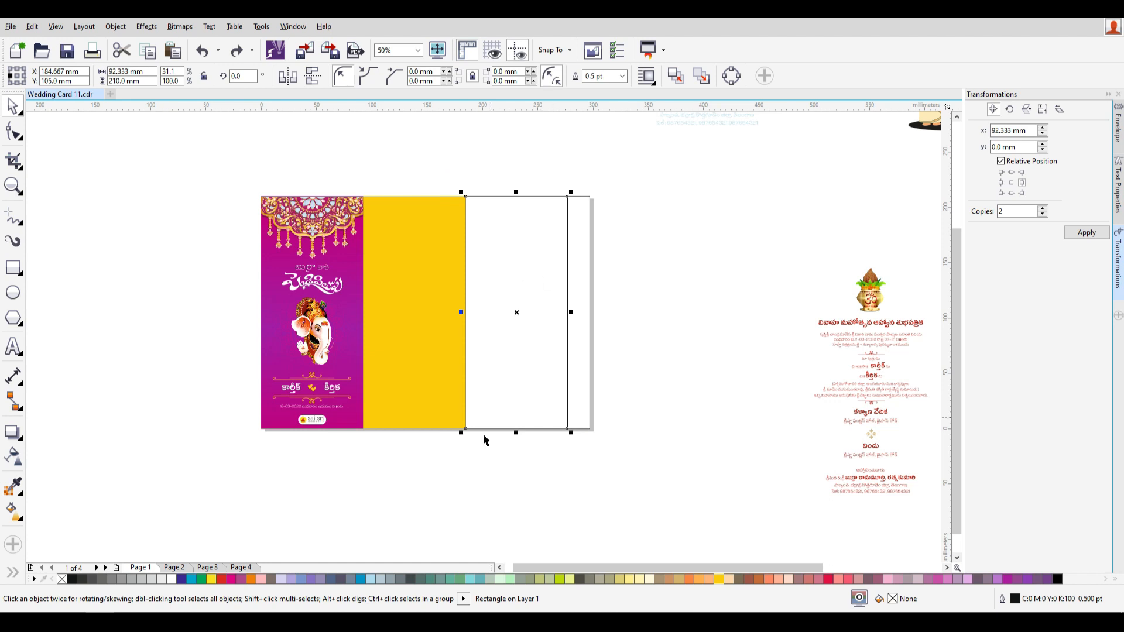
{"action": "left_click_drag", "start_coordinate": [421, 168], "coordinate": [708, 495]}
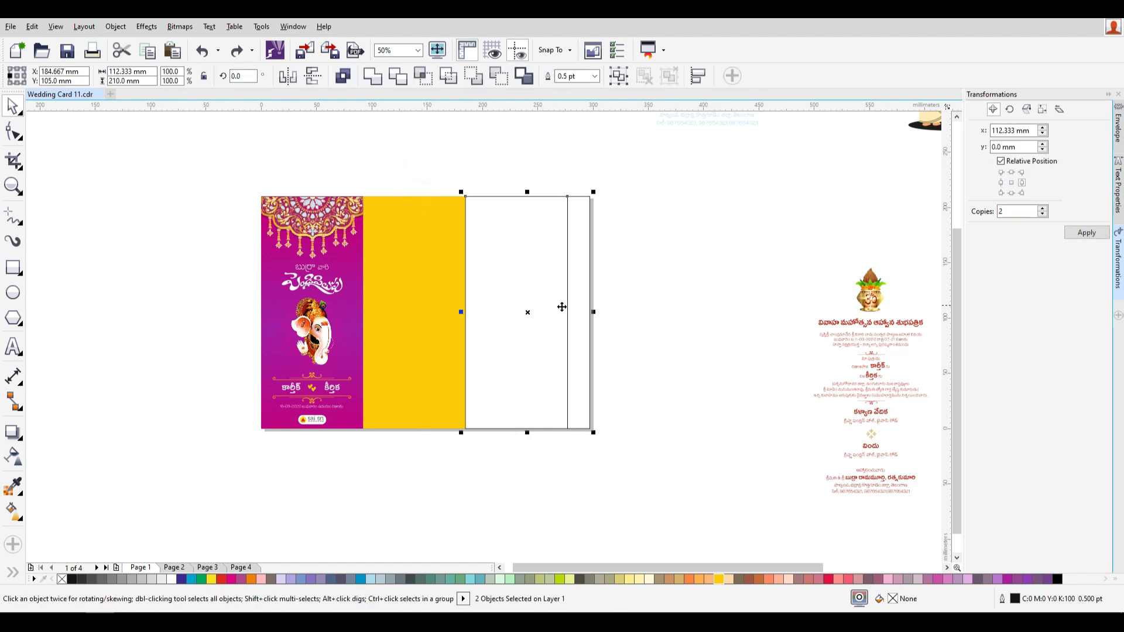
{"action": "right_click", "coordinate": [60, 578]}
{"action": "left_click", "coordinate": [715, 375]}
{"action": "left_click_drag", "start_coordinate": [443, 168], "coordinate": [574, 545]}
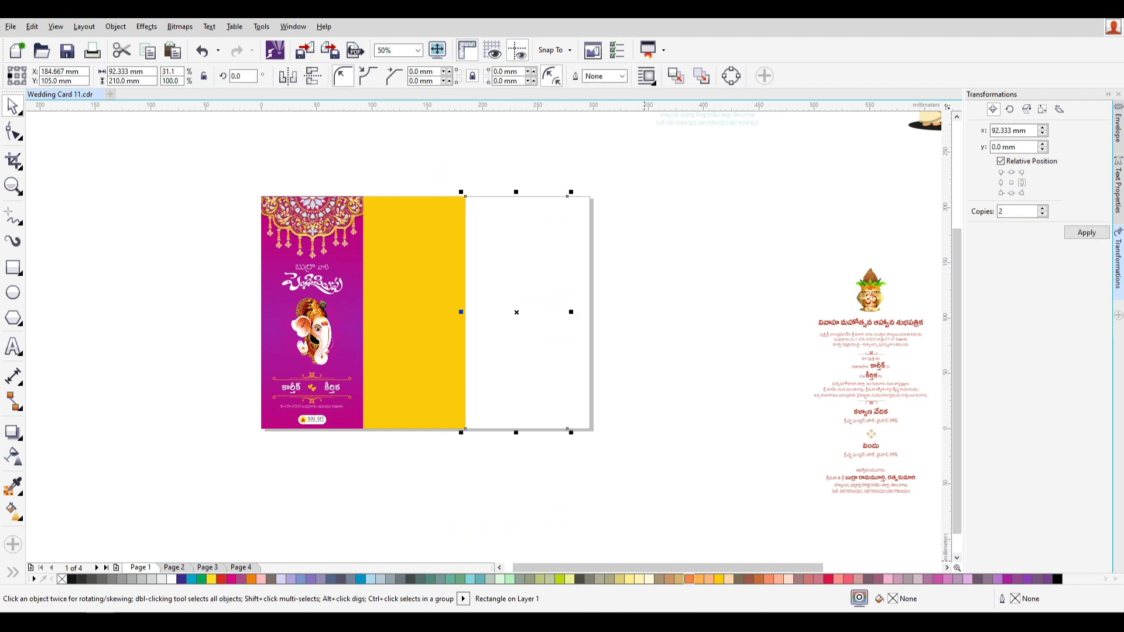
{"action": "left_click", "coordinate": [643, 578]}
- Try to copy only the fill property from the magenta-purple cover panel onto the narrow 20 mm end strip
{"action": "left_click_drag", "start_coordinate": [657, 501], "coordinate": [534, 164]}
{"action": "left_click_drag", "start_coordinate": [341, 271], "coordinate": [265, 270]}
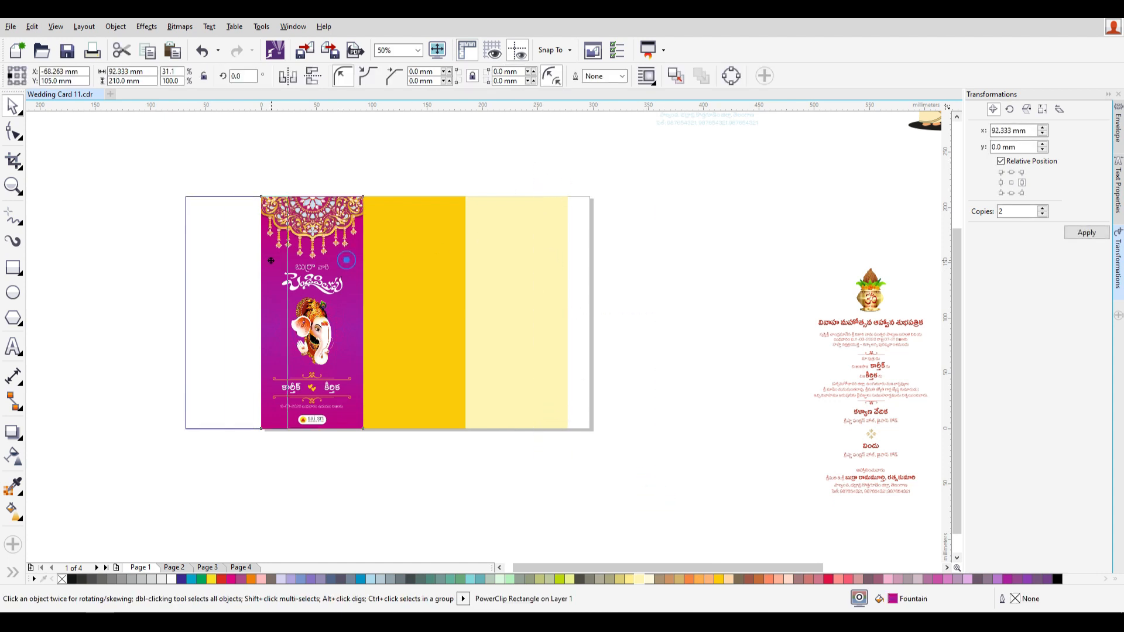
{"action": "key", "text": "ctrl+z"}
{"action": "left_click_drag", "start_coordinate": [551, 164], "coordinate": [688, 487]}
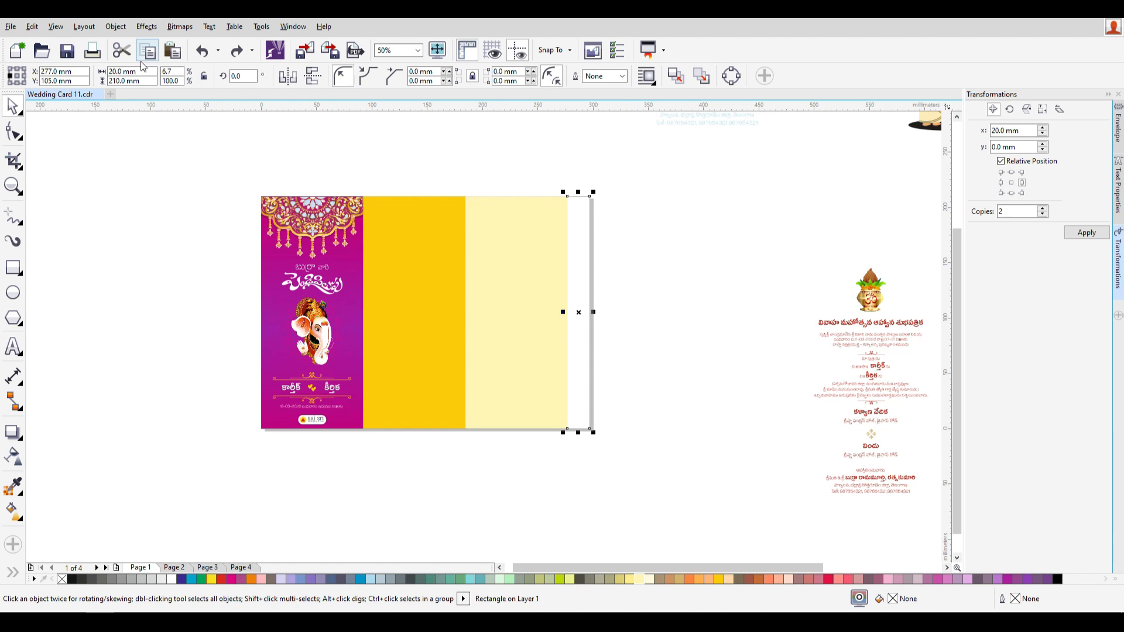
{"action": "left_click", "coordinate": [32, 26]}
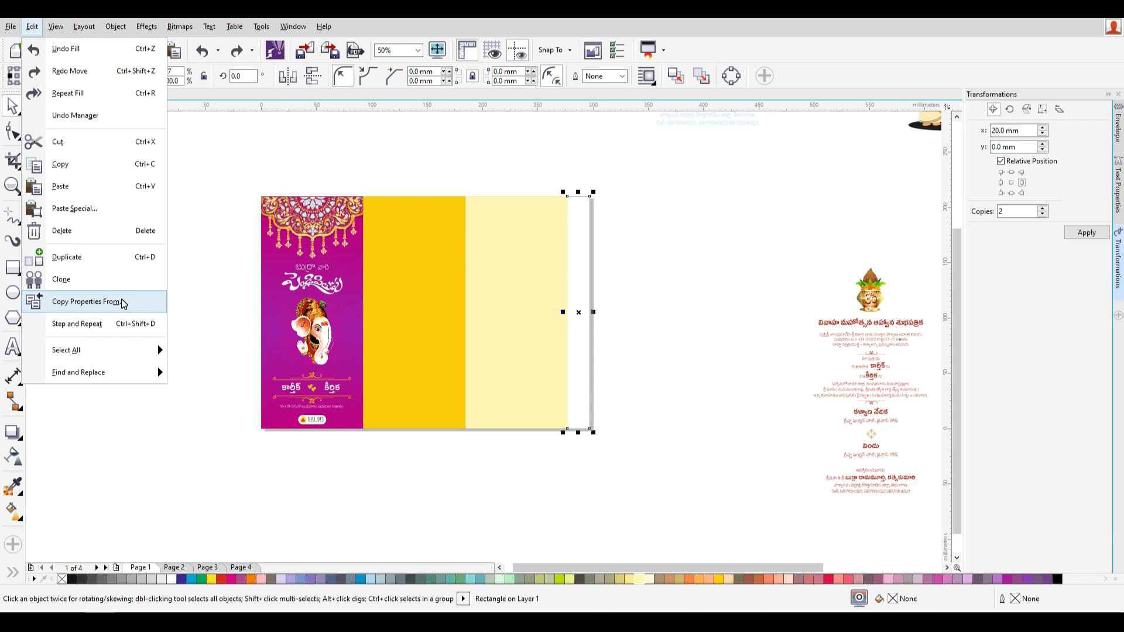
{"action": "left_click", "coordinate": [88, 301]}
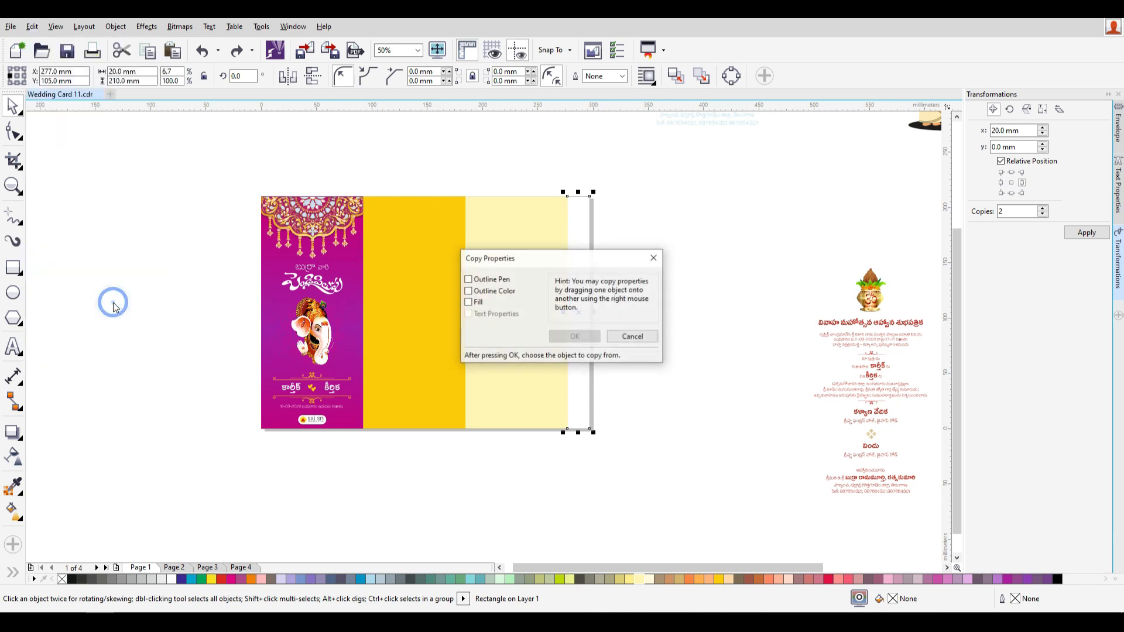
{"action": "left_click", "coordinate": [477, 304]}
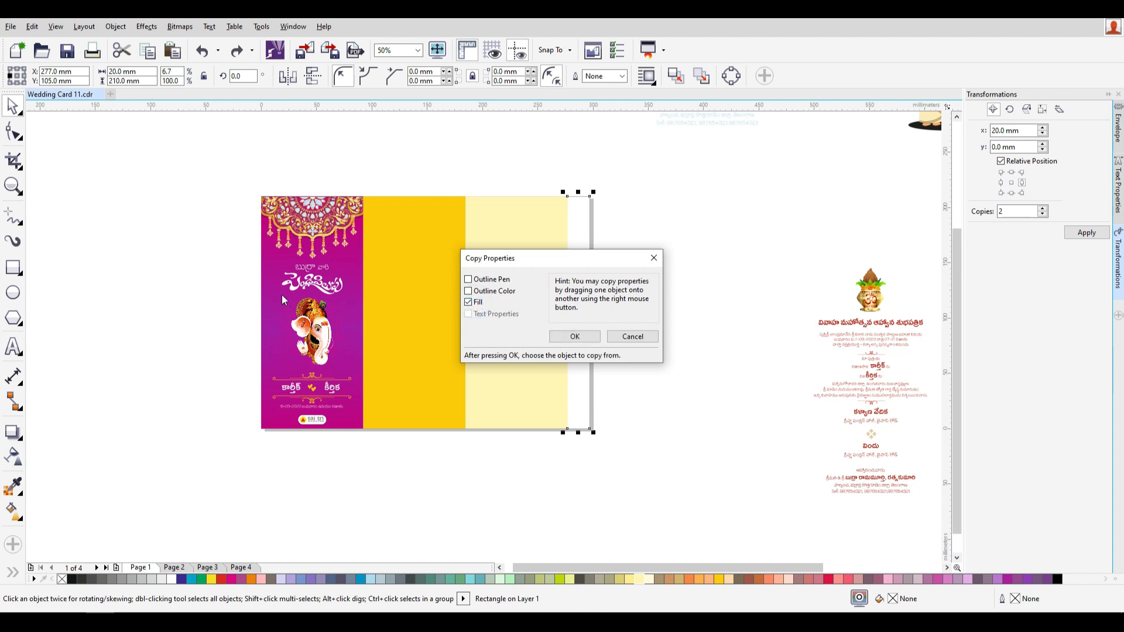
{"action": "left_click", "coordinate": [573, 336]}
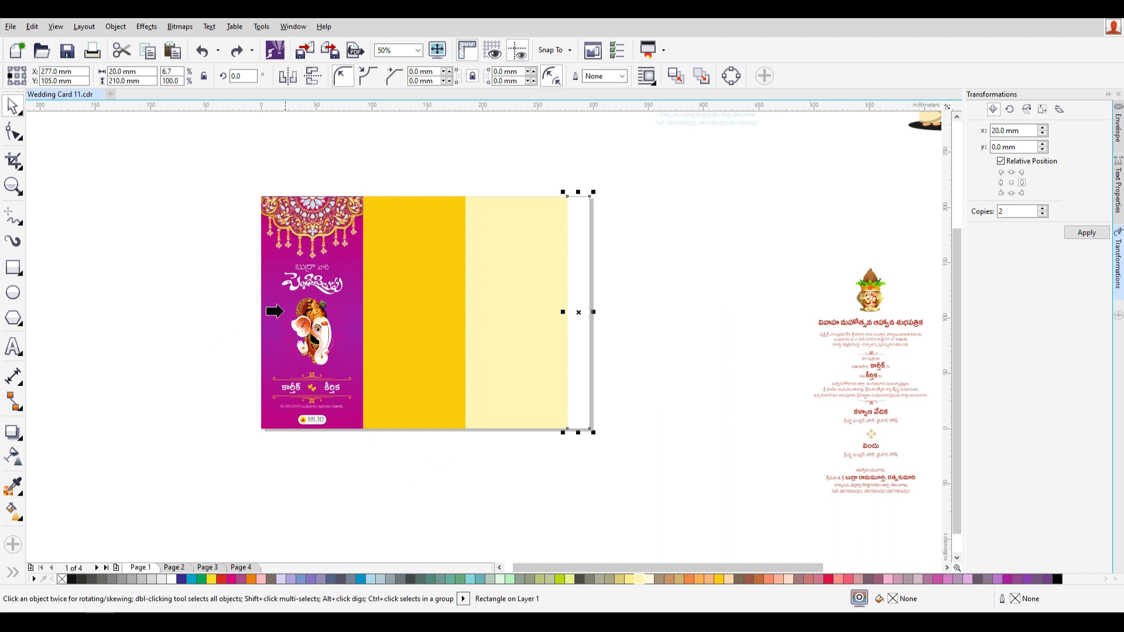
{"action": "left_click", "coordinate": [270, 292]}
{"action": "left_click", "coordinate": [564, 181]}
{"action": "left_click_drag", "start_coordinate": [532, 165], "coordinate": [600, 439]}
{"action": "left_click_drag", "start_coordinate": [277, 289], "coordinate": [214, 294]}
{"action": "key", "text": "ctrl+z"}
{"action": "left_click_drag", "start_coordinate": [267, 263], "coordinate": [193, 268]}
{"action": "key", "text": "ctrl+z"}
- Copy the magenta-purple fountain fill of the cover panel onto the narrow end strip, with only the Fill property enabled
{"action": "left_click_drag", "start_coordinate": [545, 169], "coordinate": [653, 505]}
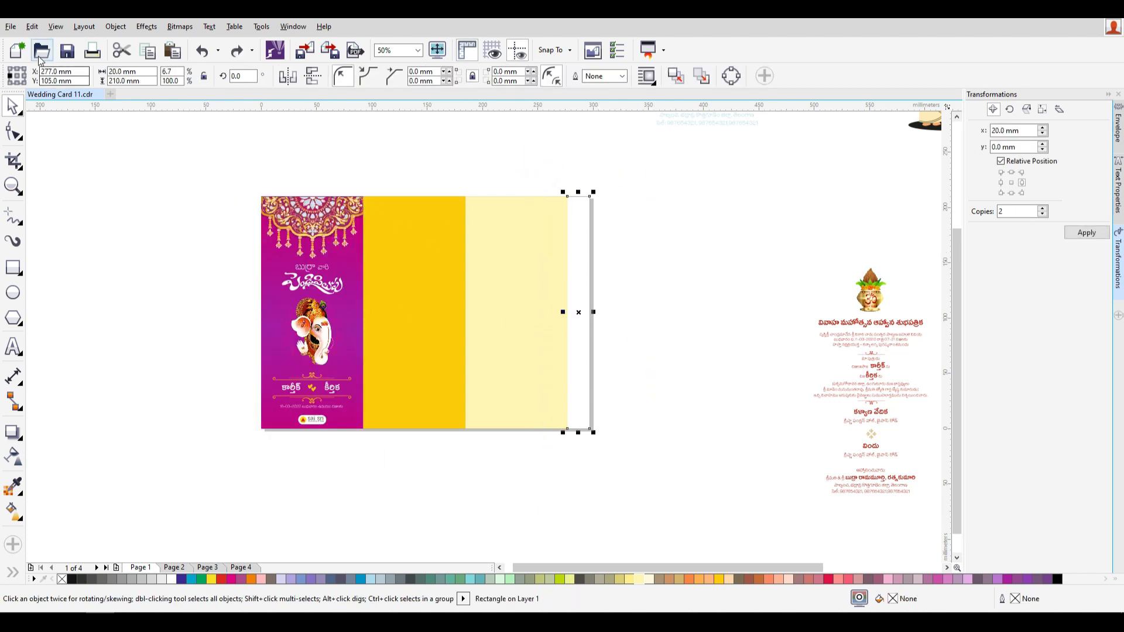
{"action": "left_click", "coordinate": [32, 27]}
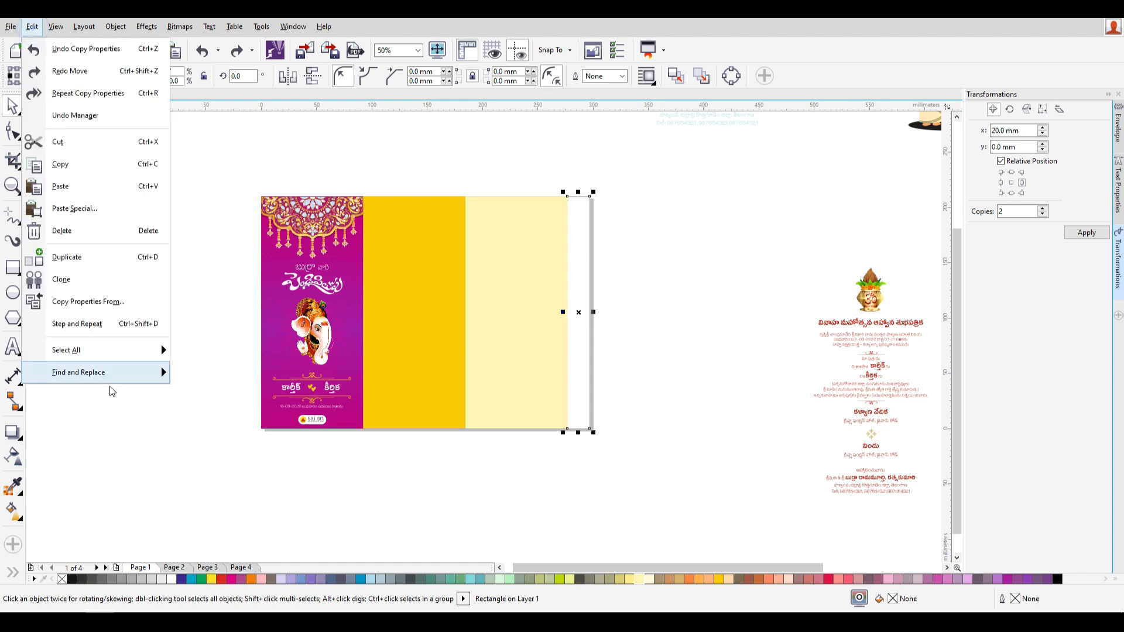
{"action": "left_click", "coordinate": [105, 303]}
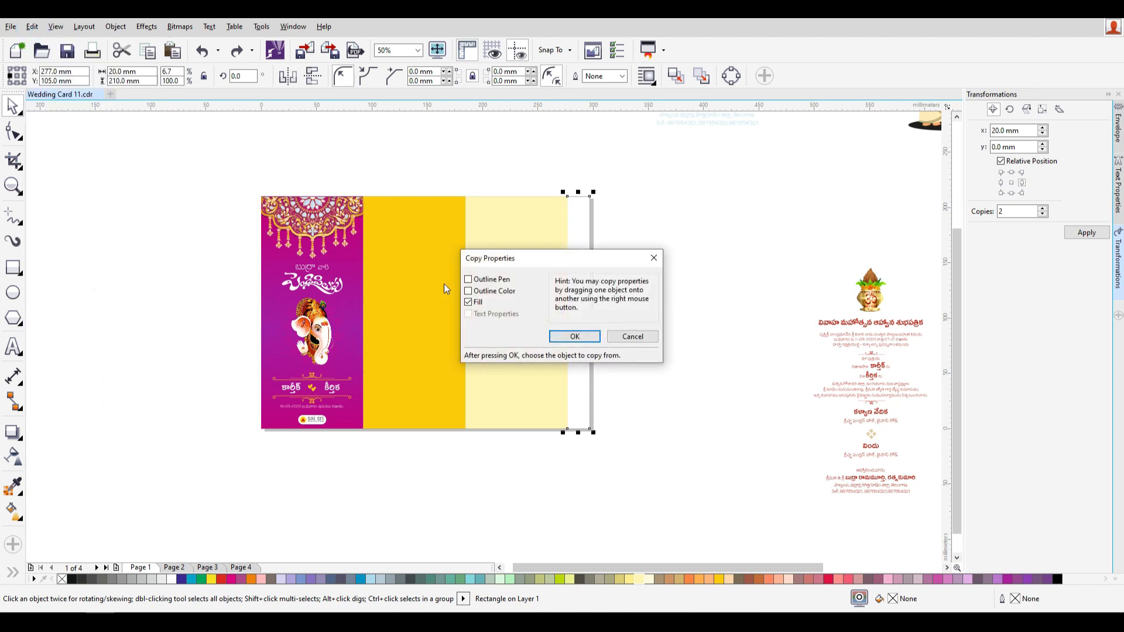
{"action": "left_click", "coordinate": [575, 336]}
{"action": "left_click", "coordinate": [267, 266]}
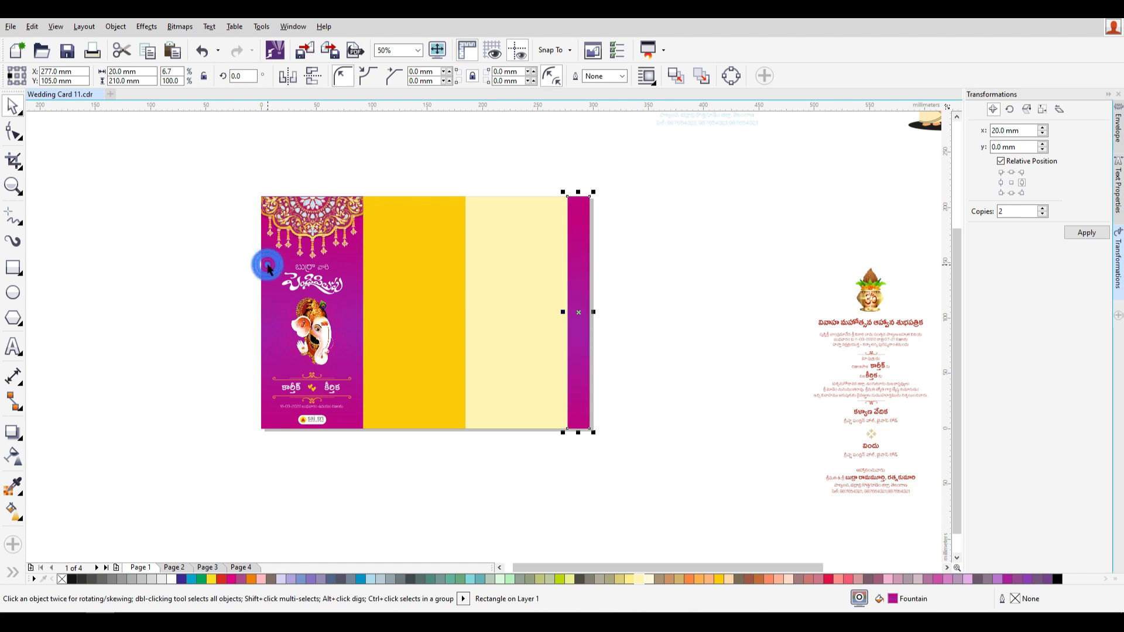
{"action": "left_click", "coordinate": [542, 164]}
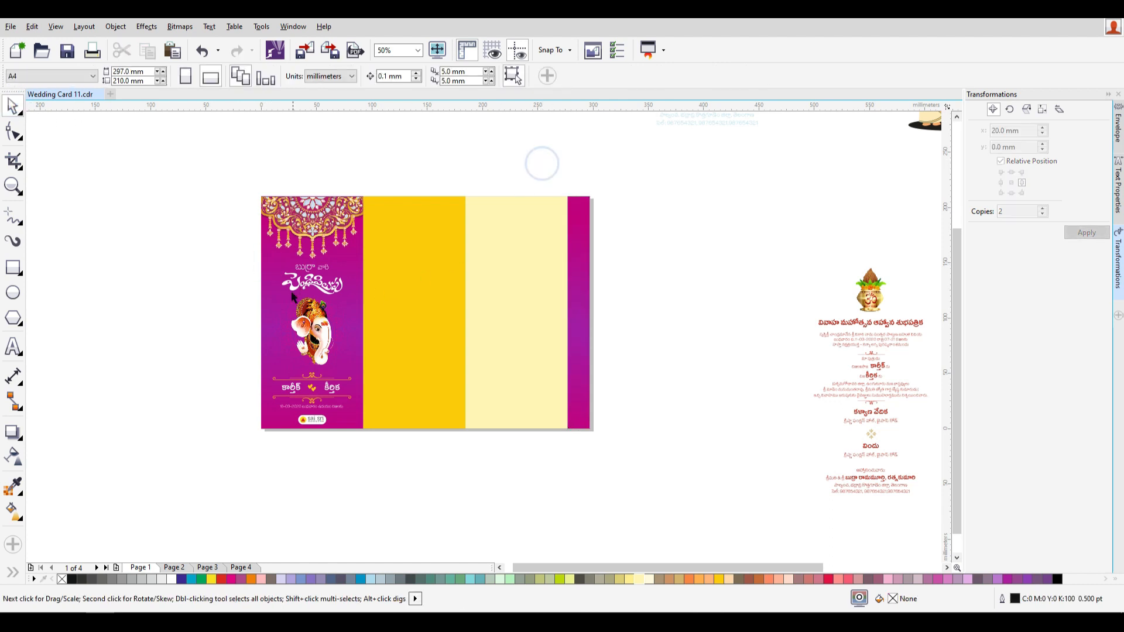
{"action": "left_click_drag", "start_coordinate": [534, 156], "coordinate": [677, 509]}
{"action": "left_click", "coordinate": [708, 282]}
- Start a vertical artistic text beside the end strip in 24 pt Arial, with the family name in capitals, one letter per line, ending in an apostrophe
{"action": "scroll", "coordinate": [609, 251], "scroll_direction": "up", "scroll_amount": 2}
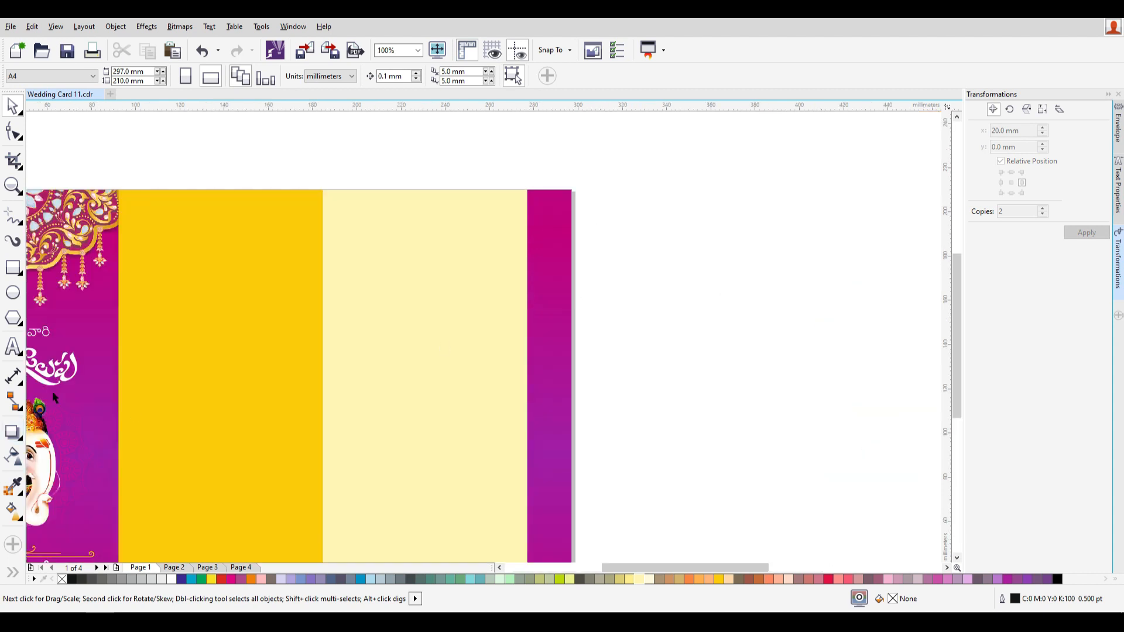
{"action": "left_click", "coordinate": [13, 347]}
{"action": "left_click", "coordinate": [614, 220]}
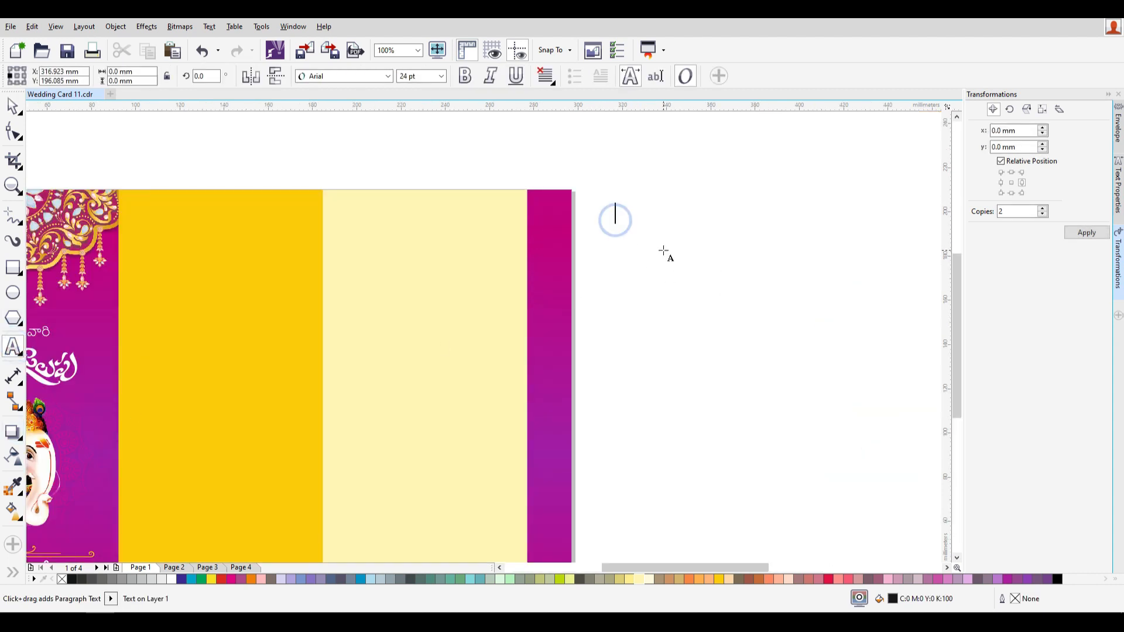
{"action": "type", "text": "Bu"}
{"action": "key", "text": "BackSpace"}
{"action": "key", "text": "Return"}
{"action": "type", "text": "RU"}
{"action": "key", "text": "BackSpace"}
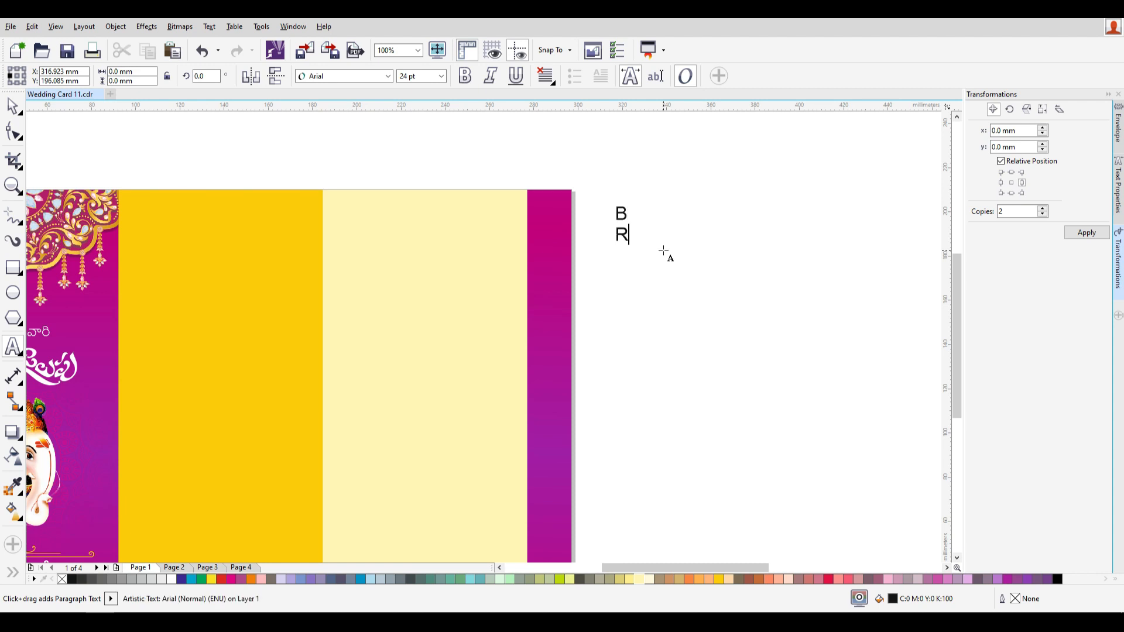
{"action": "key", "text": "BackSpace"}
{"action": "key", "text": "BackSpace"}
{"action": "type", "text": "U"}
{"action": "key", "text": "Return"}
{"action": "type", "text": "R"}
{"action": "key", "text": "Return"}
{"action": "type", "text": "R"}
{"action": "key", "text": "Return"}
{"action": "key", "text": "BackSpace"}
{"action": "type", "text": "'"}
{"action": "key", "text": "Return"}
- Continue the vertical artistic text with the letters SWEDDOING, one letter per line
{"action": "type", "text": "SWE"}
{"action": "key", "text": "BackSpace"}
{"action": "type", "text": "E"}
{"action": "key", "text": "Return"}
{"action": "type", "text": "D"}
{"action": "key", "text": "Return"}
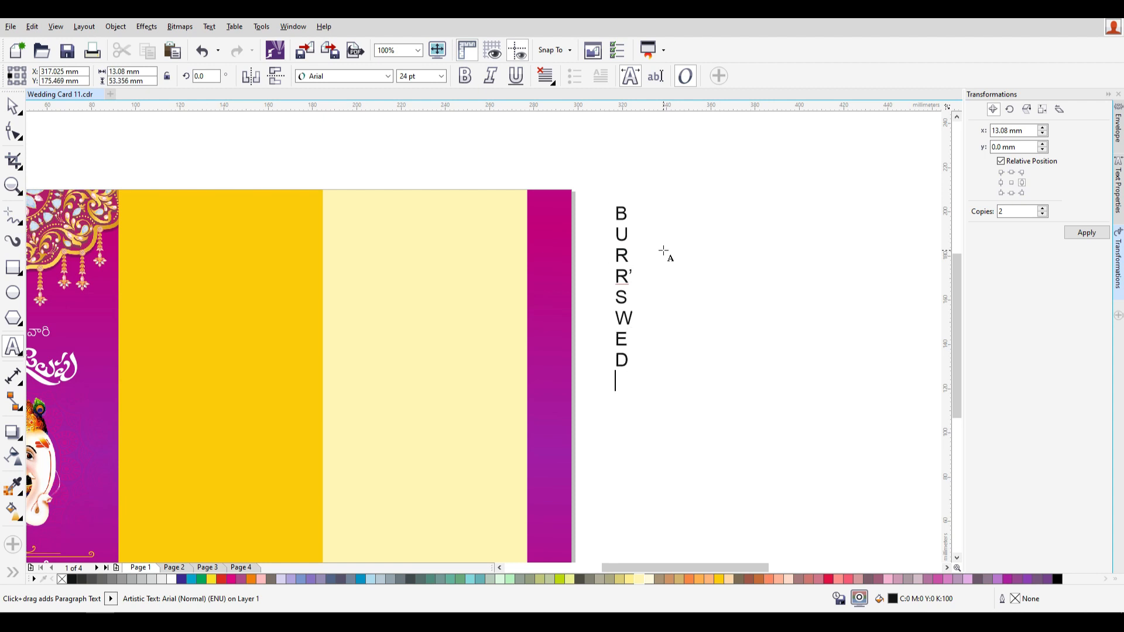
{"action": "type", "text": "D"}
{"action": "key", "text": "Return"}
{"action": "type", "text": "OI"}
{"action": "type", "text": "N"}
{"action": "key", "text": "Return"}
{"action": "type", "text": "G "}
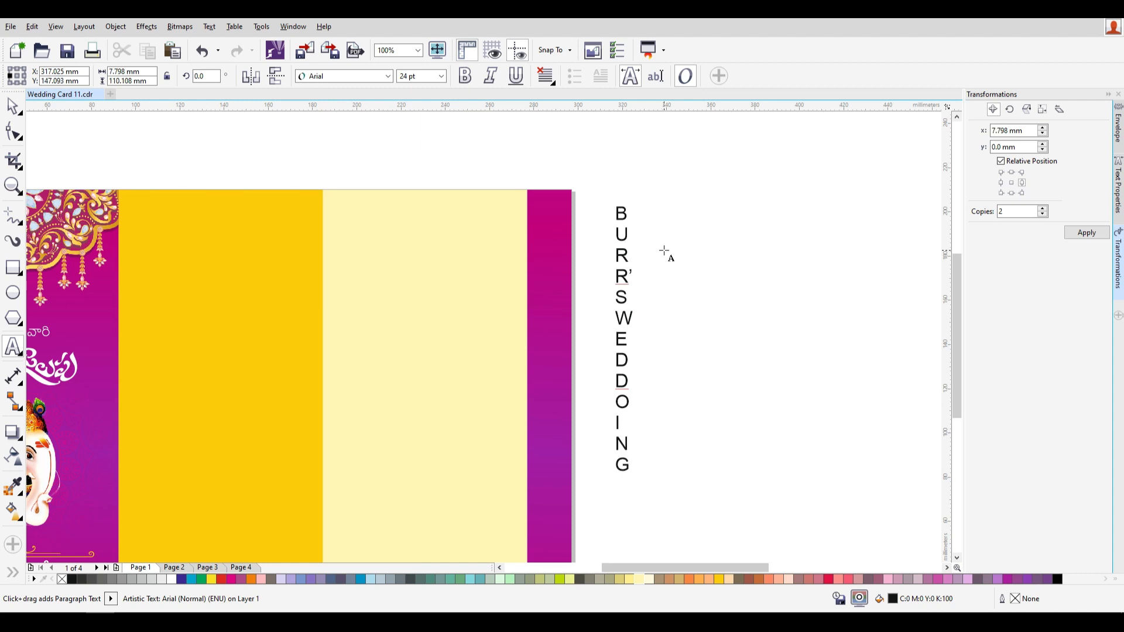
{"action": "type", "text": "IN"}
{"action": "key", "text": "BackSpace"}
- Select all letters of the vertical text and centre-align them
{"action": "scroll", "coordinate": [665, 252], "scroll_direction": "down", "scroll_amount": 4}
{"action": "scroll", "coordinate": [668, 238], "scroll_direction": "up", "scroll_amount": 4}
{"action": "key", "text": "ctrl+a"}
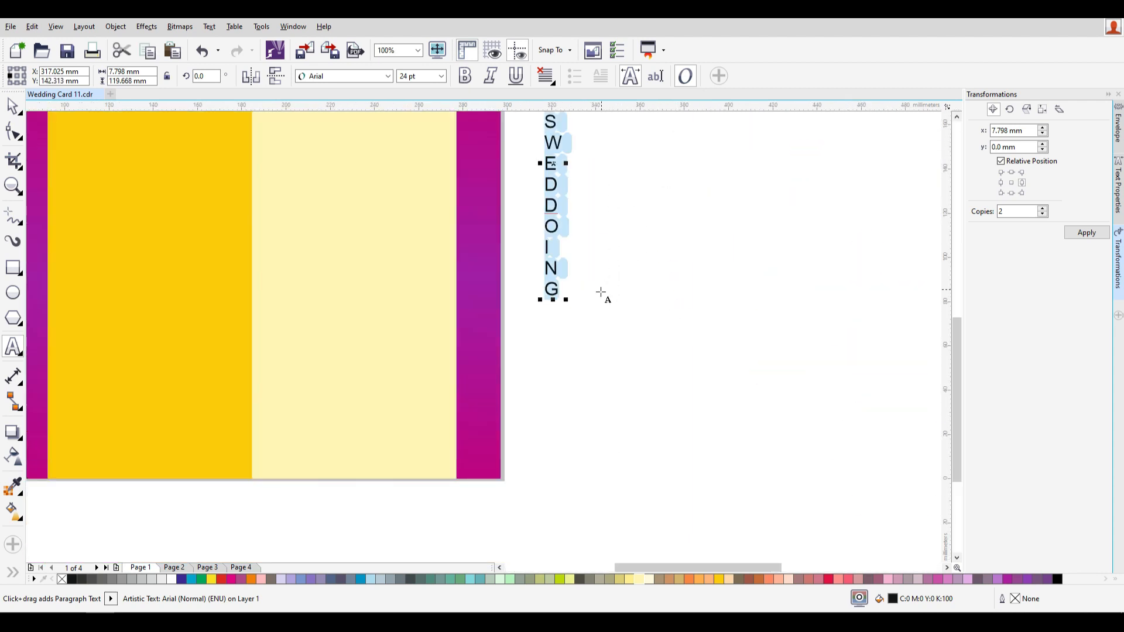
{"action": "scroll", "coordinate": [600, 291], "scroll_direction": "down", "scroll_amount": 3}
{"action": "scroll", "coordinate": [604, 183], "scroll_direction": "up", "scroll_amount": 3}
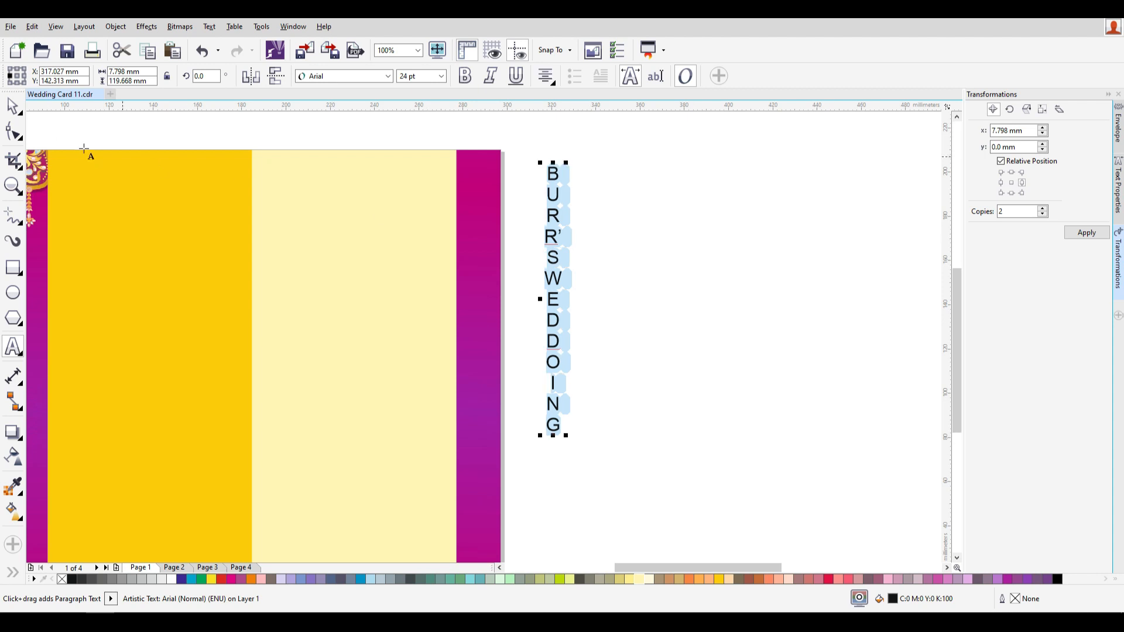
- Centre the vertical text on the magenta-purple end strip both vertically and horizontally
{"action": "left_click", "coordinate": [13, 106]}
{"action": "left_click", "coordinate": [487, 162], "text": "shift"}
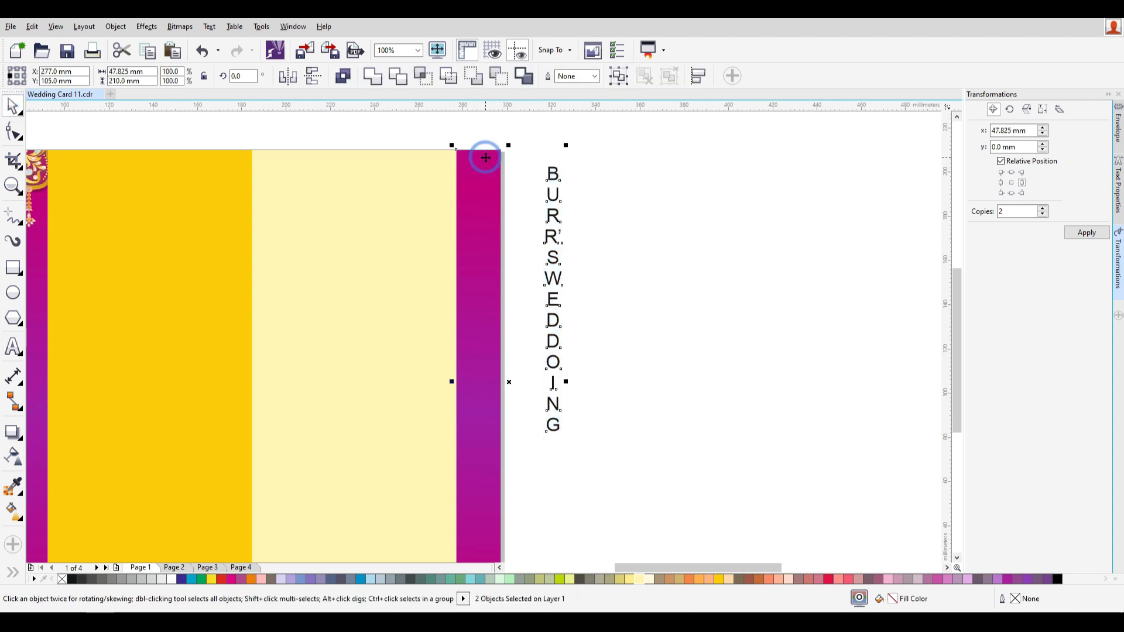
{"action": "key", "text": "e"}
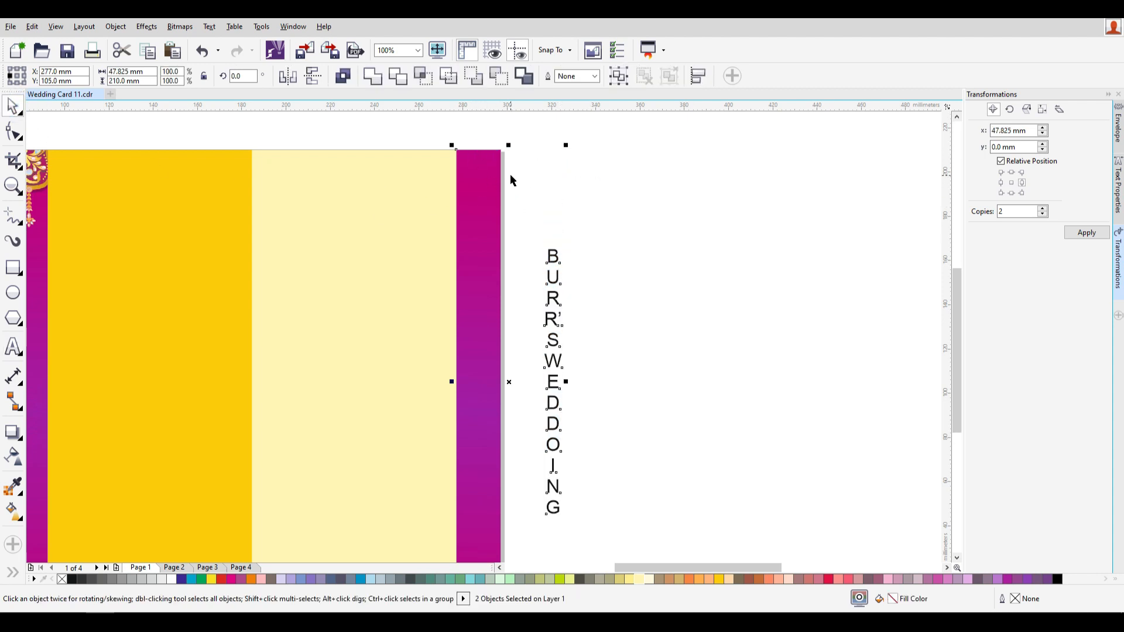
{"action": "key", "text": "c"}
{"action": "left_click", "coordinate": [663, 324]}
- Fill the vertical text on the end strip with white
{"action": "scroll", "coordinate": [507, 339], "scroll_direction": "down", "scroll_amount": 2}
{"action": "scroll", "coordinate": [507, 386], "scroll_direction": "up", "scroll_amount": 1}
{"action": "left_click_drag", "start_coordinate": [549, 401], "coordinate": [454, 237]}
{"action": "scroll", "coordinate": [517, 273], "scroll_direction": "up", "scroll_amount": 1}
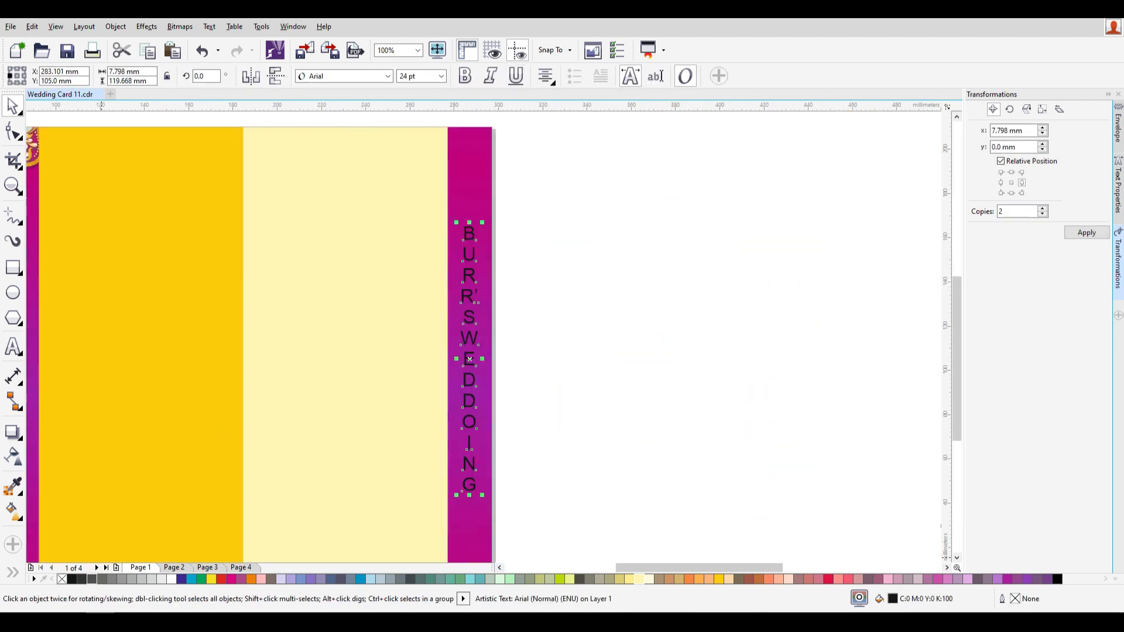
{"action": "left_click", "coordinate": [171, 577]}
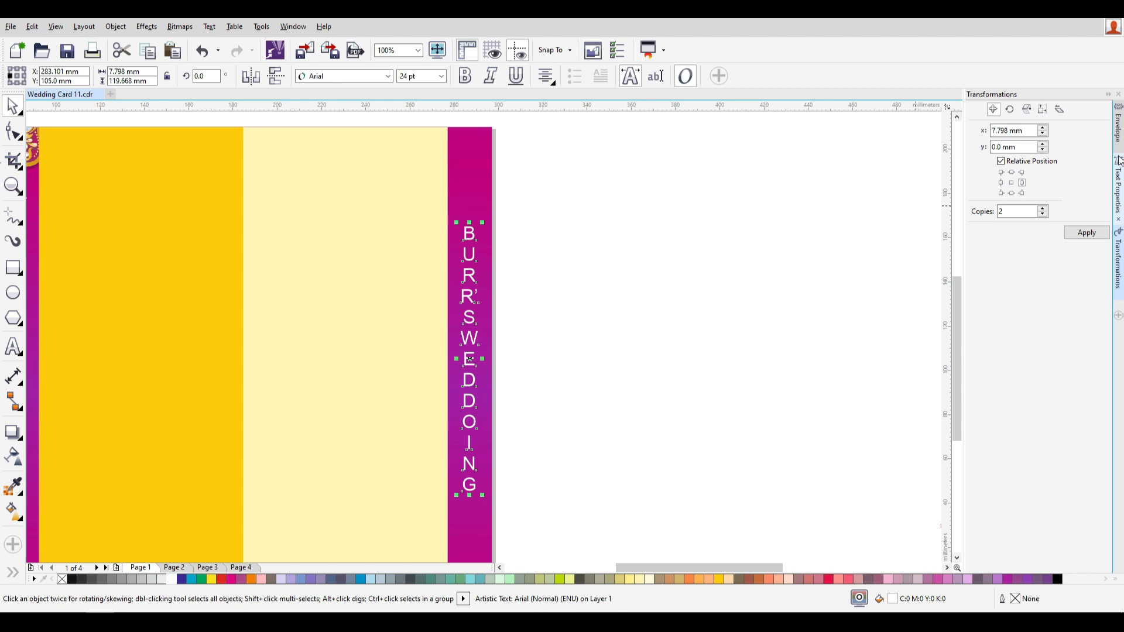
- Set the font of the vertical strip text to Berkshire Swash
{"action": "left_click", "coordinate": [1115, 196]}
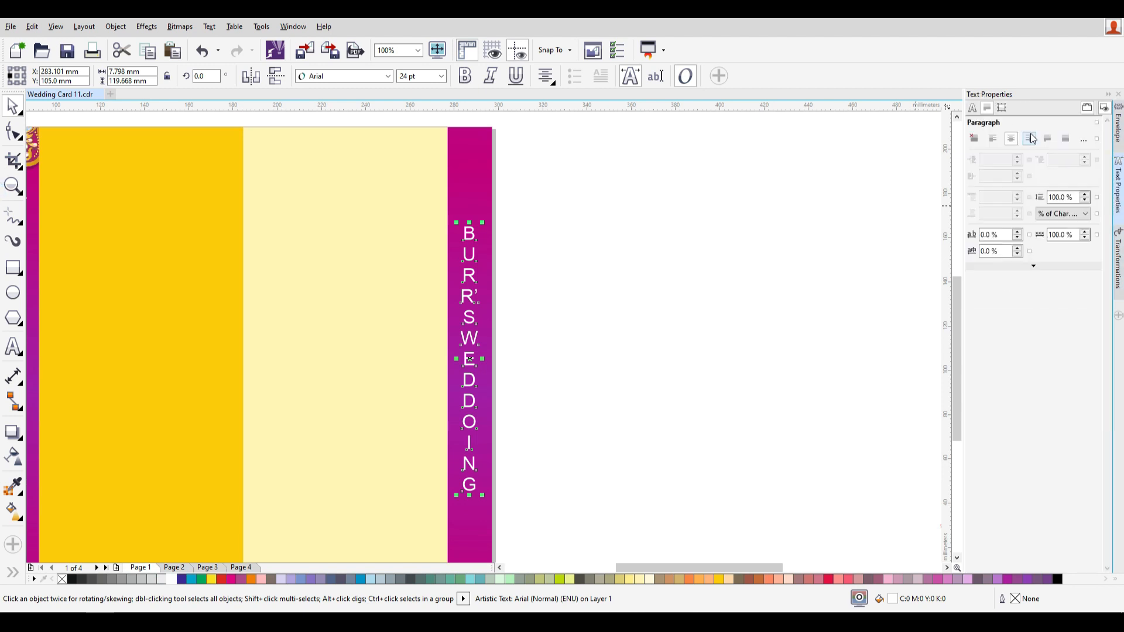
{"action": "left_click", "coordinate": [973, 108]}
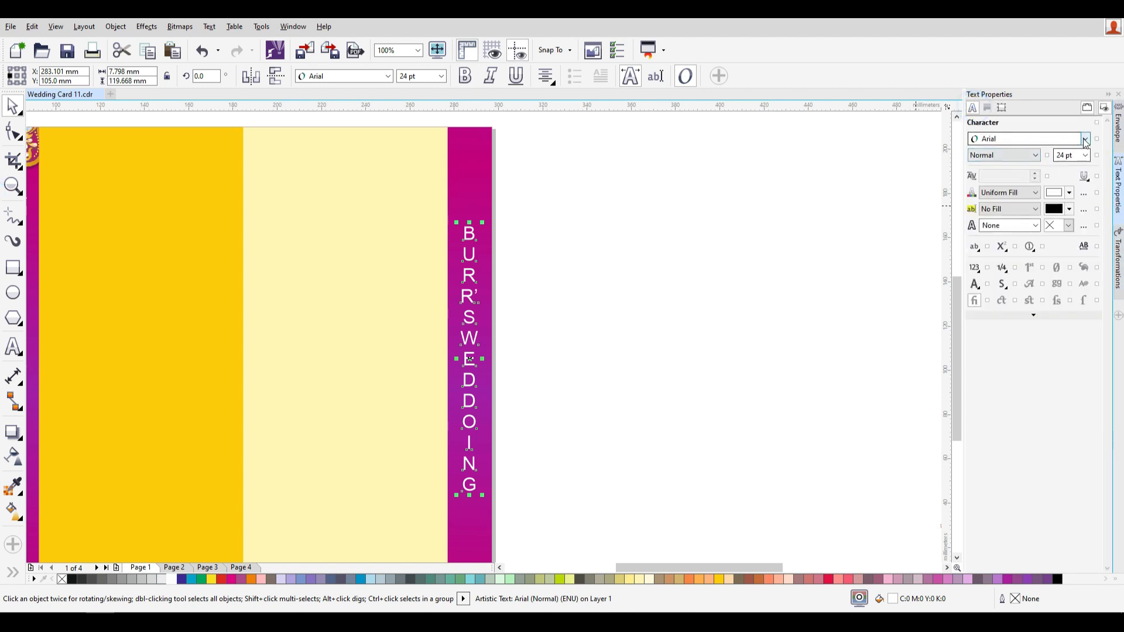
{"action": "left_click", "coordinate": [1084, 139]}
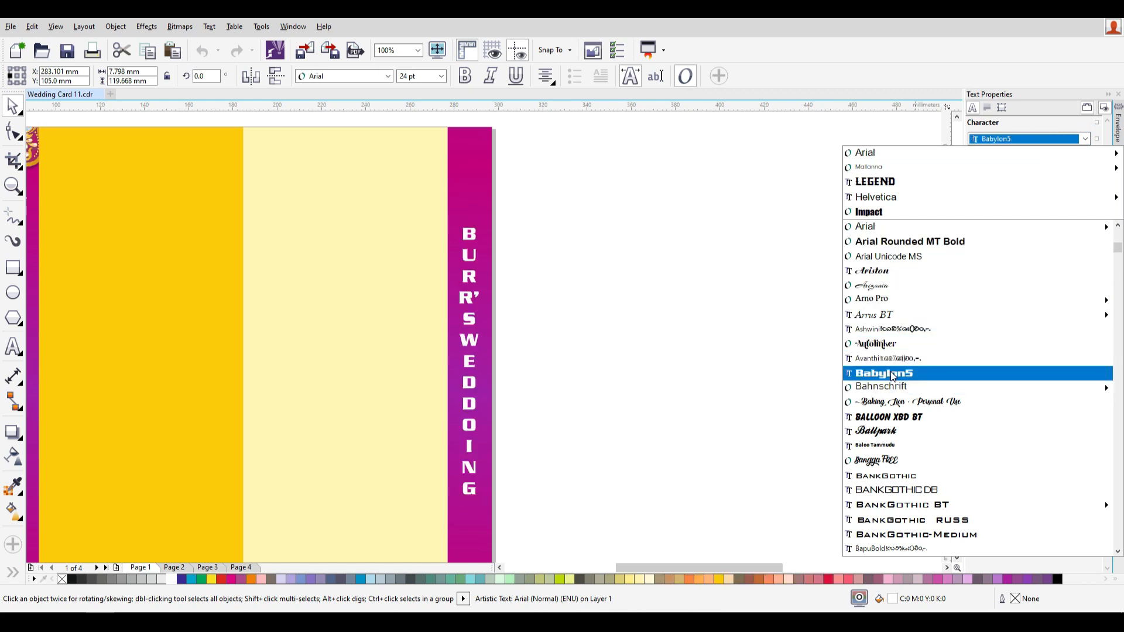
{"action": "scroll", "coordinate": [892, 375], "scroll_direction": "down", "scroll_amount": 1}
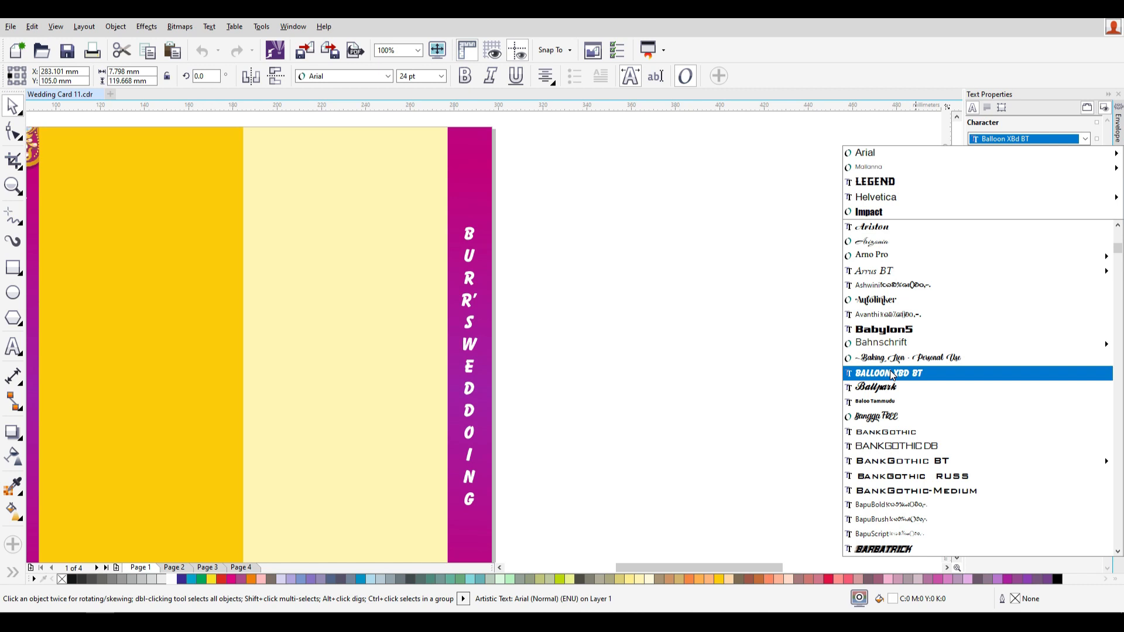
{"action": "scroll", "coordinate": [892, 375], "scroll_direction": "down", "scroll_amount": 5}
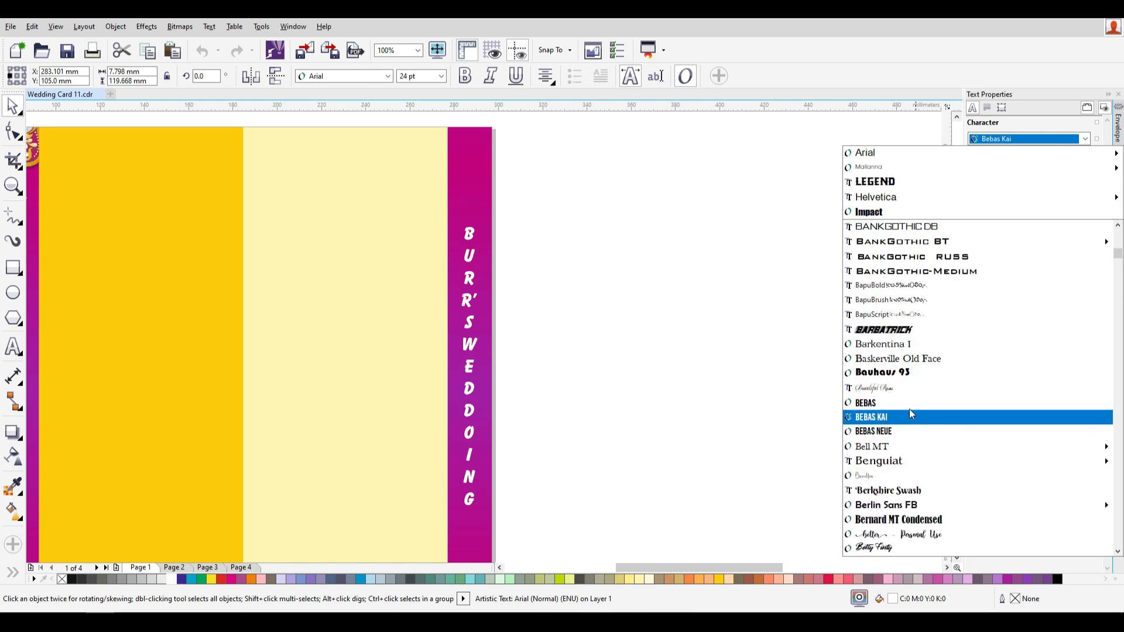
{"action": "scroll", "coordinate": [909, 428], "scroll_direction": "down", "scroll_amount": 2}
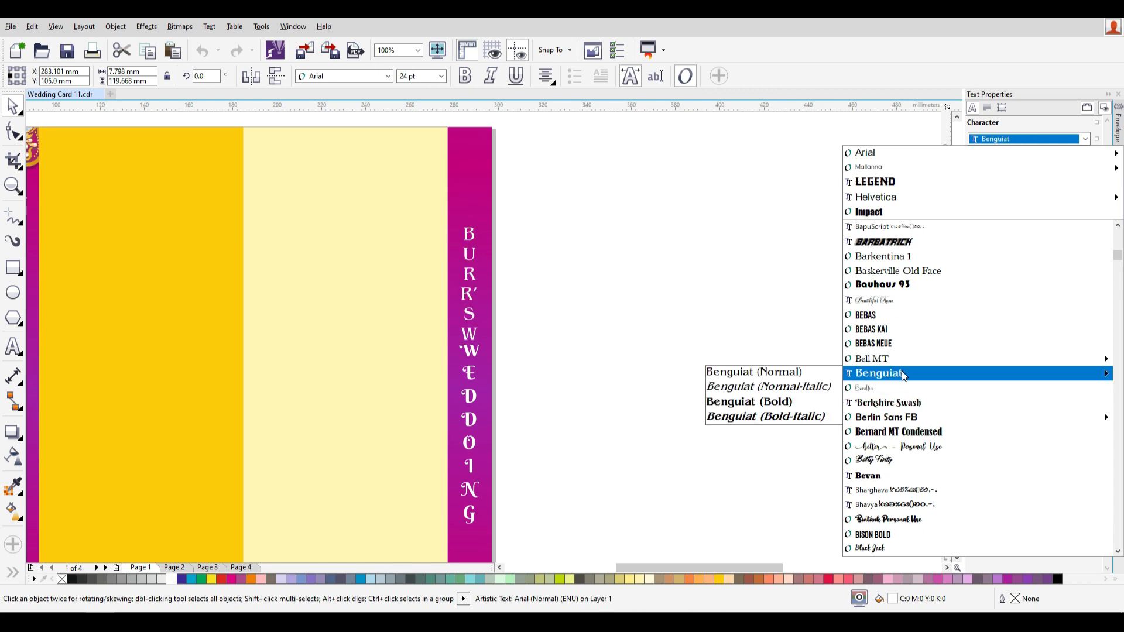
{"action": "mouse_move", "coordinate": [907, 421]}
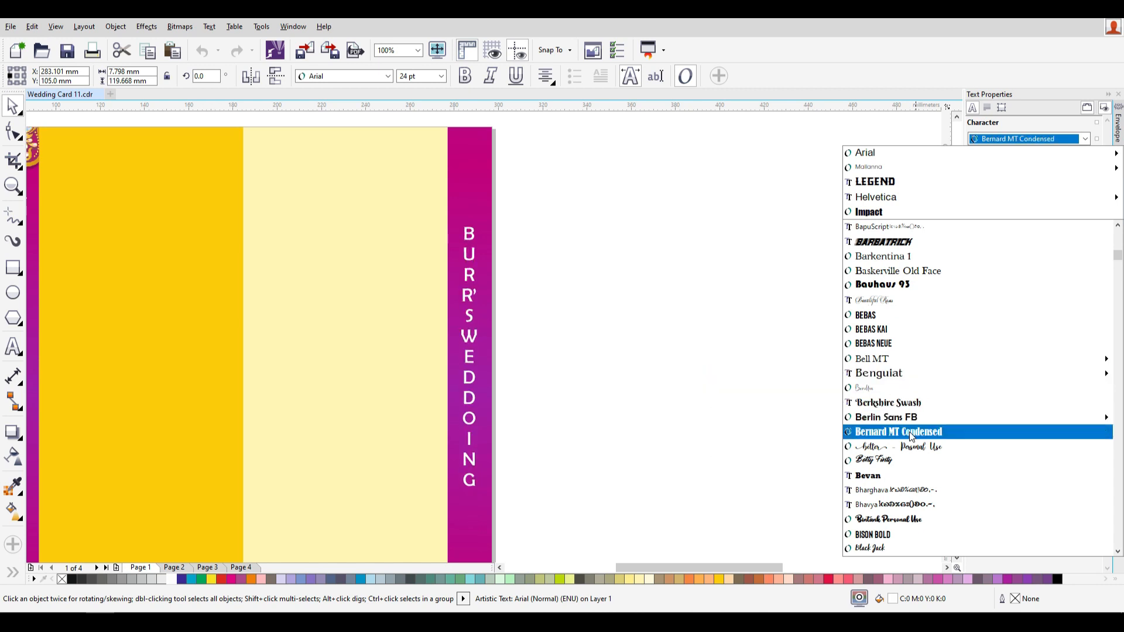
{"action": "left_click", "coordinate": [901, 402]}
- Enlarge the vertical text to about 29.4 pt, roughly 165 mm tall, and centre it on the end strip again
{"action": "left_click_drag", "start_coordinate": [488, 441], "coordinate": [525, 507]}
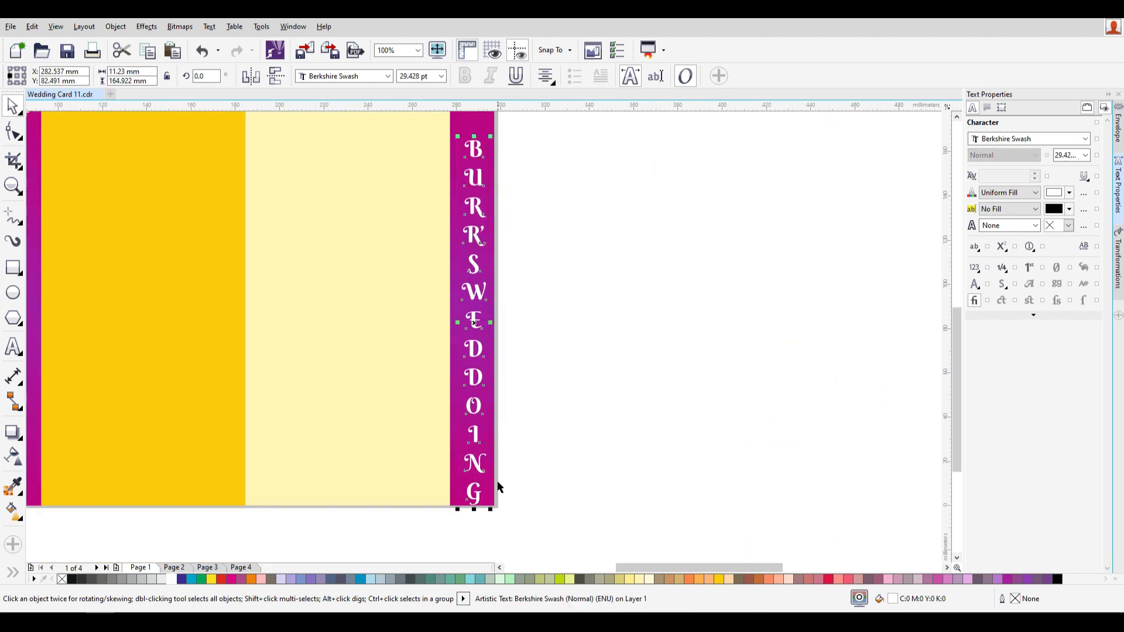
{"action": "scroll", "coordinate": [499, 487], "scroll_direction": "down", "scroll_amount": 3}
{"action": "scroll", "coordinate": [500, 290], "scroll_direction": "up", "scroll_amount": 3}
{"action": "left_click", "coordinate": [467, 265], "text": "shift"}
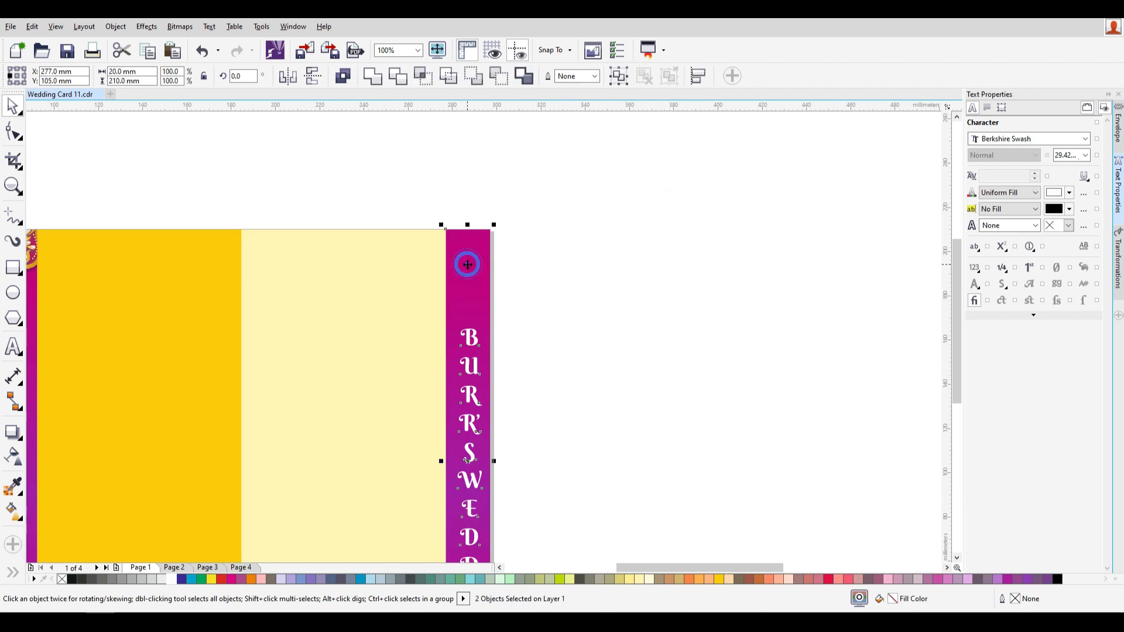
{"action": "left_click", "coordinate": [598, 360]}
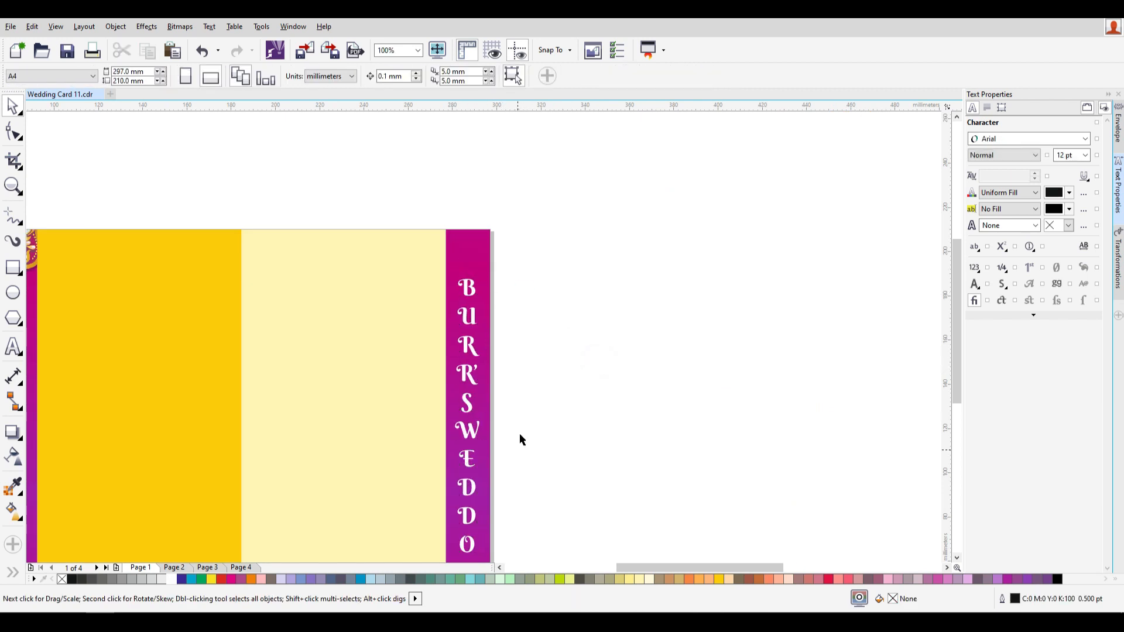
{"action": "scroll", "coordinate": [521, 450], "scroll_direction": "down", "scroll_amount": 2}
{"action": "scroll", "coordinate": [524, 480], "scroll_direction": "up", "scroll_amount": 1}
{"action": "left_click_drag", "start_coordinate": [582, 518], "coordinate": [78, 167]}
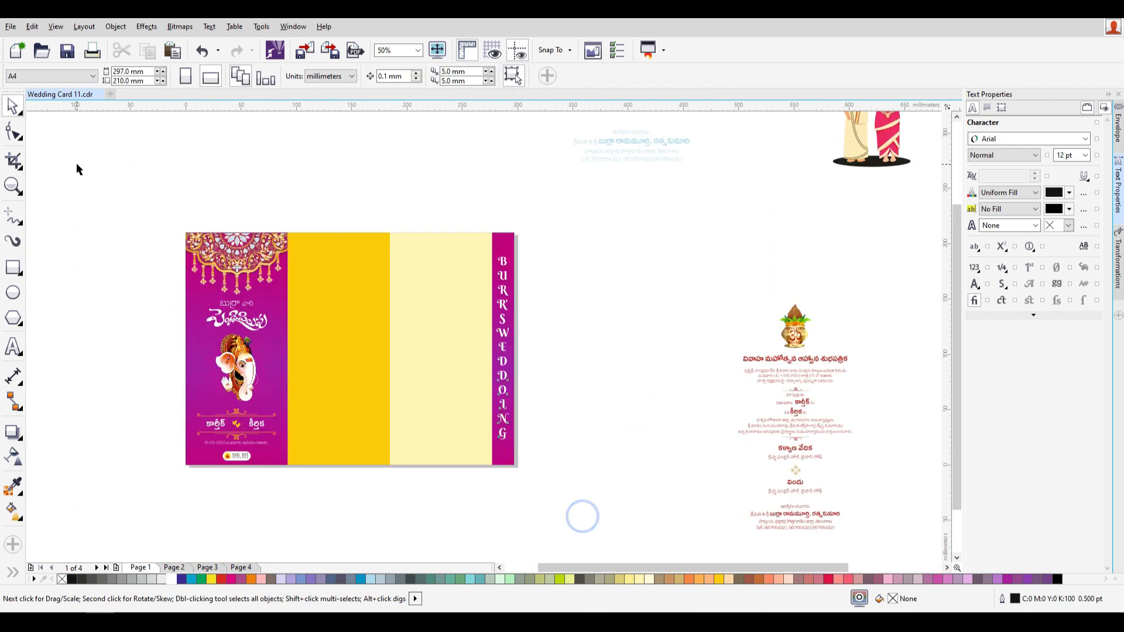
{"action": "left_click", "coordinate": [598, 291]}
{"action": "left_click_drag", "start_coordinate": [347, 273], "coordinate": [489, 196]}
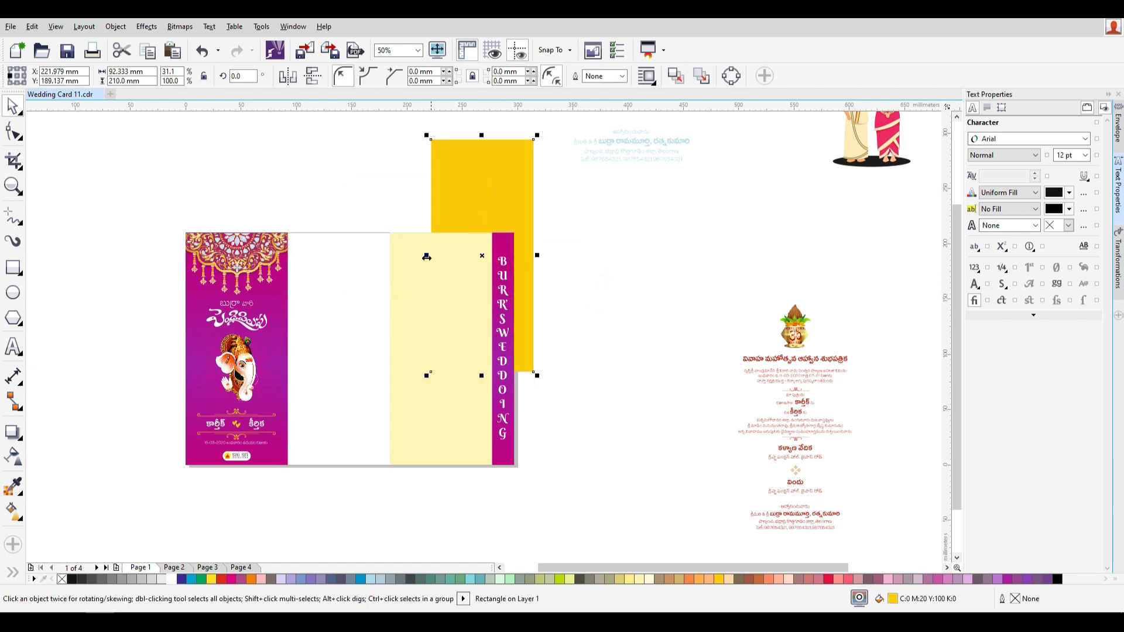
{"action": "key", "text": "ctrl+z"}
{"action": "left_click_drag", "start_coordinate": [447, 334], "coordinate": [594, 254]}
{"action": "key", "text": "ctrl+z"}
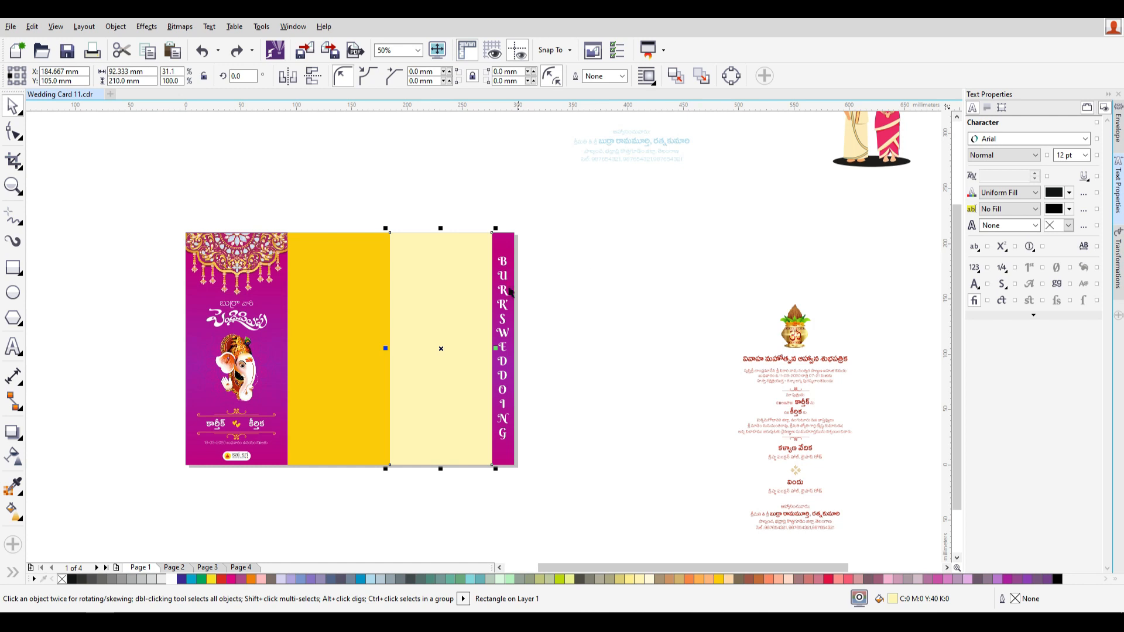
{"action": "scroll", "coordinate": [549, 283], "scroll_direction": "down", "scroll_amount": 1}
{"action": "left_click_drag", "start_coordinate": [613, 279], "coordinate": [734, 452]}
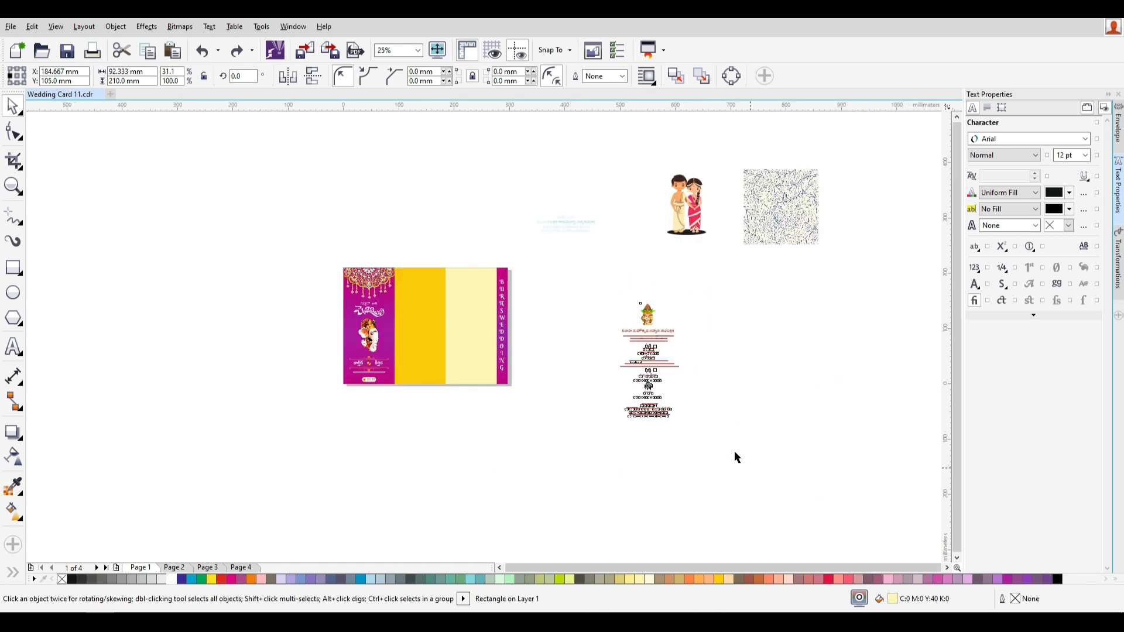
{"action": "left_click_drag", "start_coordinate": [647, 312], "coordinate": [610, 264]}
{"action": "key", "text": "ctrl+z"}
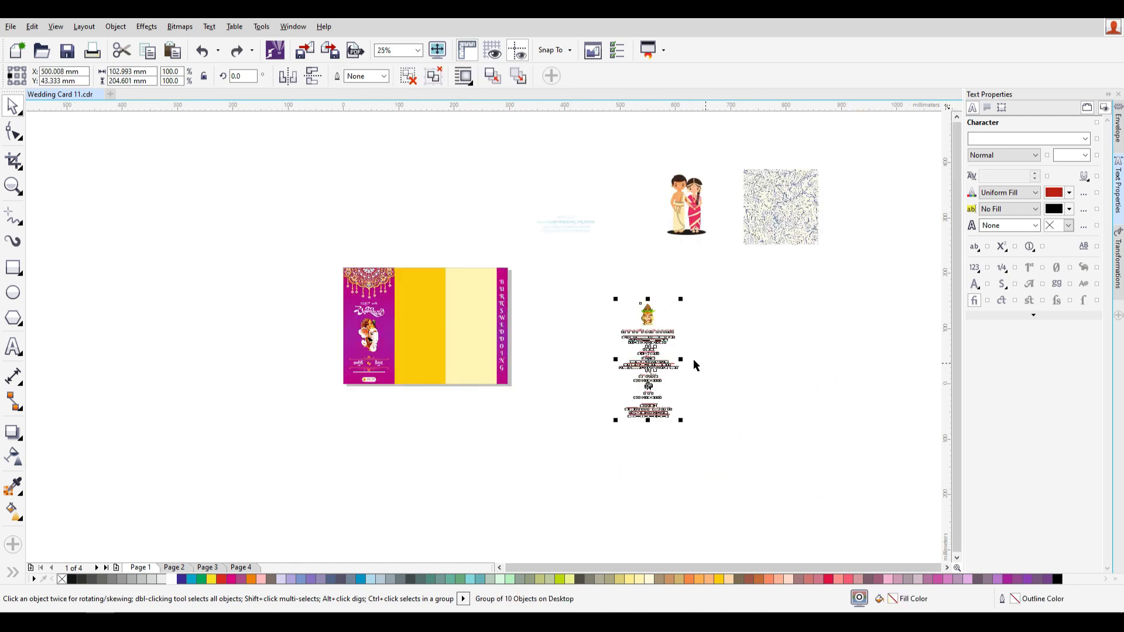
{"action": "left_click", "coordinate": [803, 351]}
- Try to centre the grouped Telugu invitation text on the yellow middle panel, vertically and horizontally
{"action": "left_click", "coordinate": [652, 318]}
{"action": "left_click", "coordinate": [439, 301], "text": "shift"}
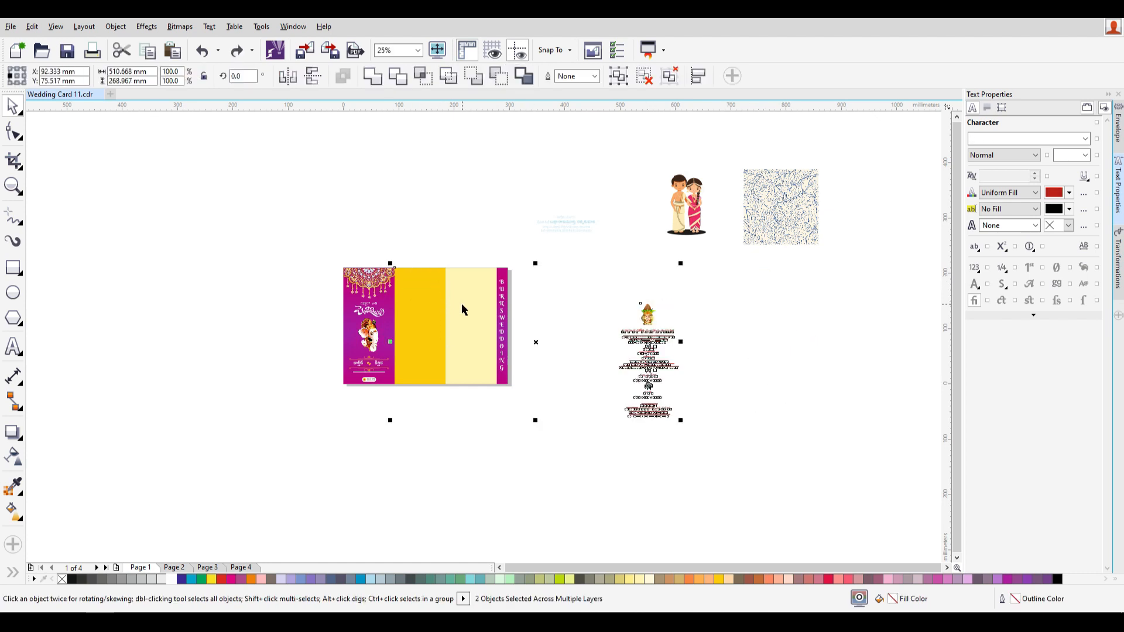
{"action": "key", "text": "e"}
{"action": "key", "text": "c"}
{"action": "left_click", "coordinate": [738, 387]}
{"action": "scroll", "coordinate": [422, 319], "scroll_direction": "up", "scroll_amount": 1}
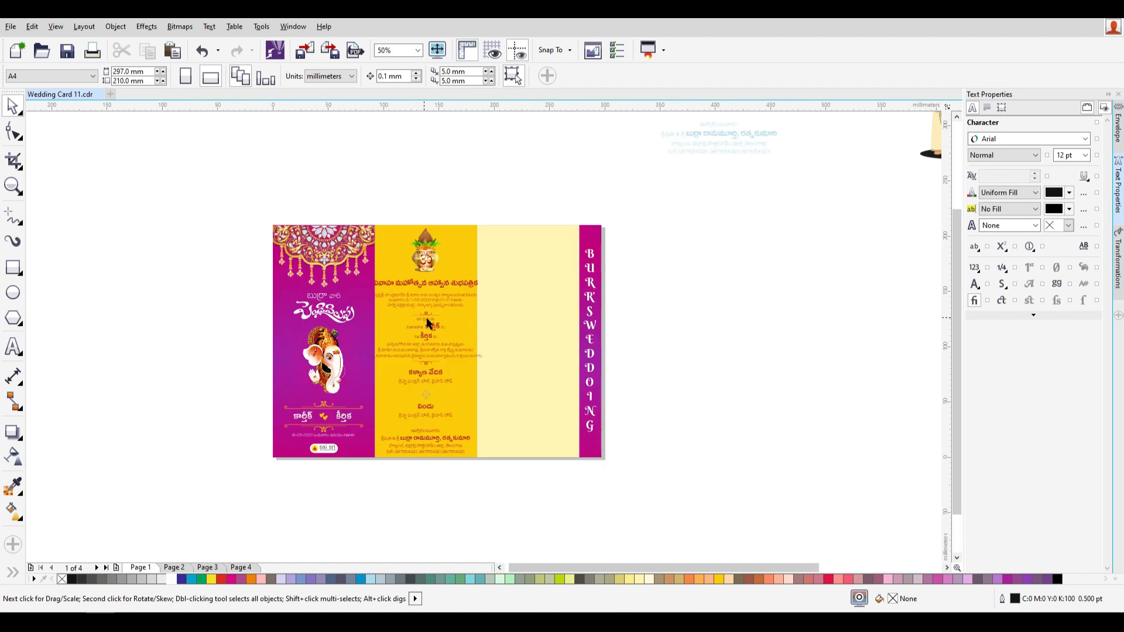
- Undo the joint shrinking and the centring of the invitation text and the yellow middle panel, and clear the selection
{"action": "left_click_drag", "start_coordinate": [365, 183], "coordinate": [471, 461]}
{"action": "scroll", "coordinate": [509, 497], "scroll_direction": "up", "scroll_amount": 1}
{"action": "scroll", "coordinate": [473, 459], "scroll_direction": "down", "scroll_amount": 1}
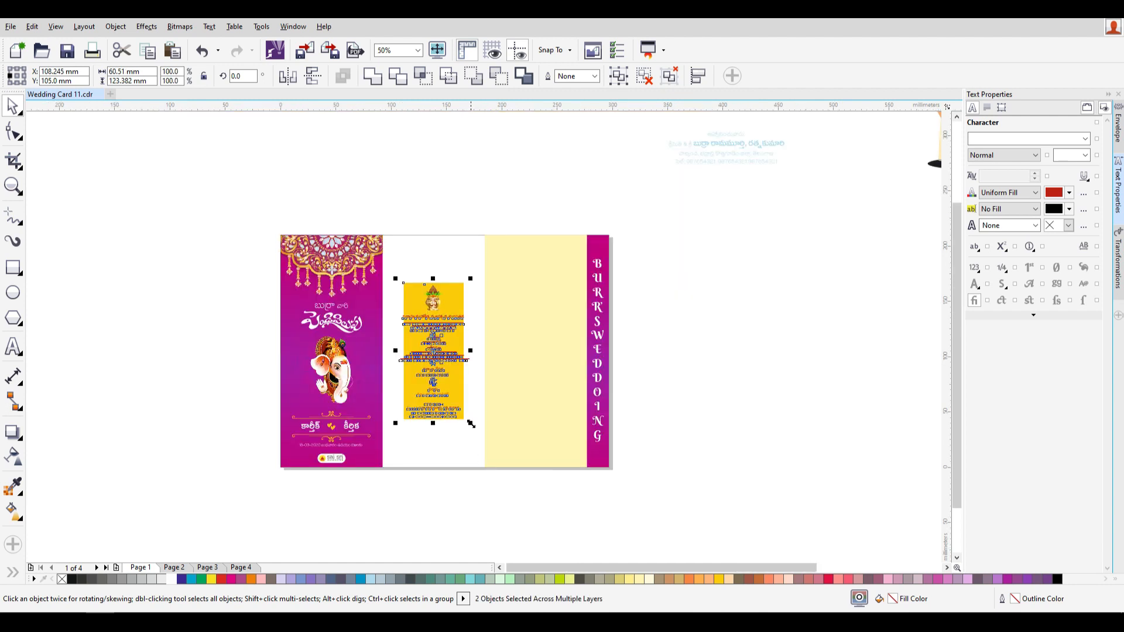
{"action": "key", "text": "ctrl+z"}
{"action": "left_click", "coordinate": [528, 530]}
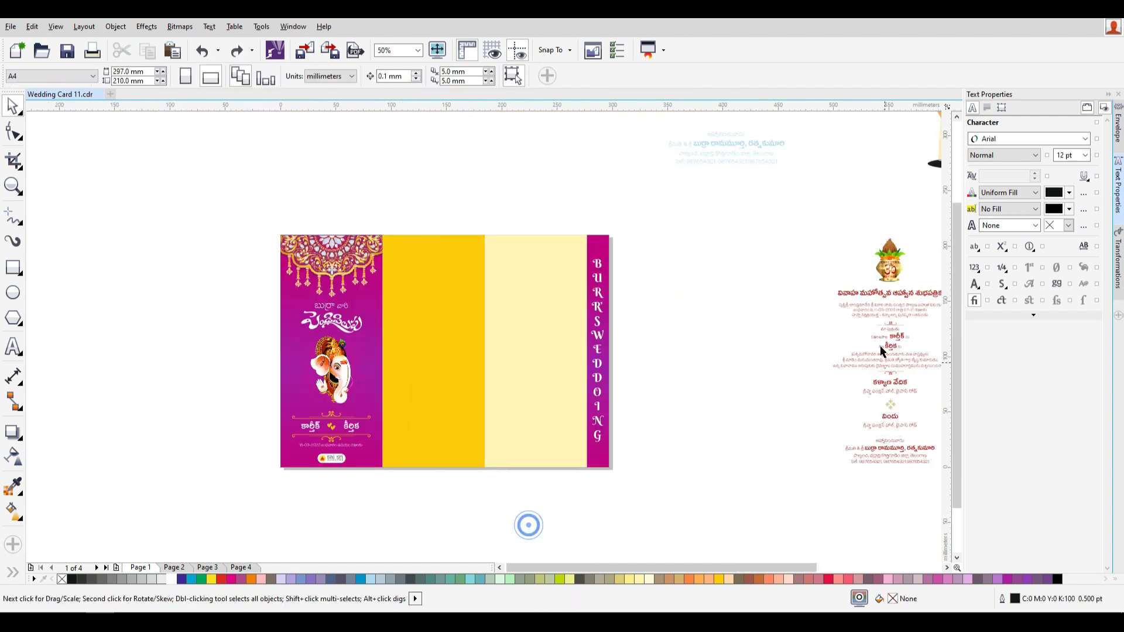
- Shrink the grouped invitation text to about 78 x 155 mm and centre it horizontally and vertically on the yellow middle panel
{"action": "left_click_drag", "start_coordinate": [895, 293], "coordinate": [776, 293]}
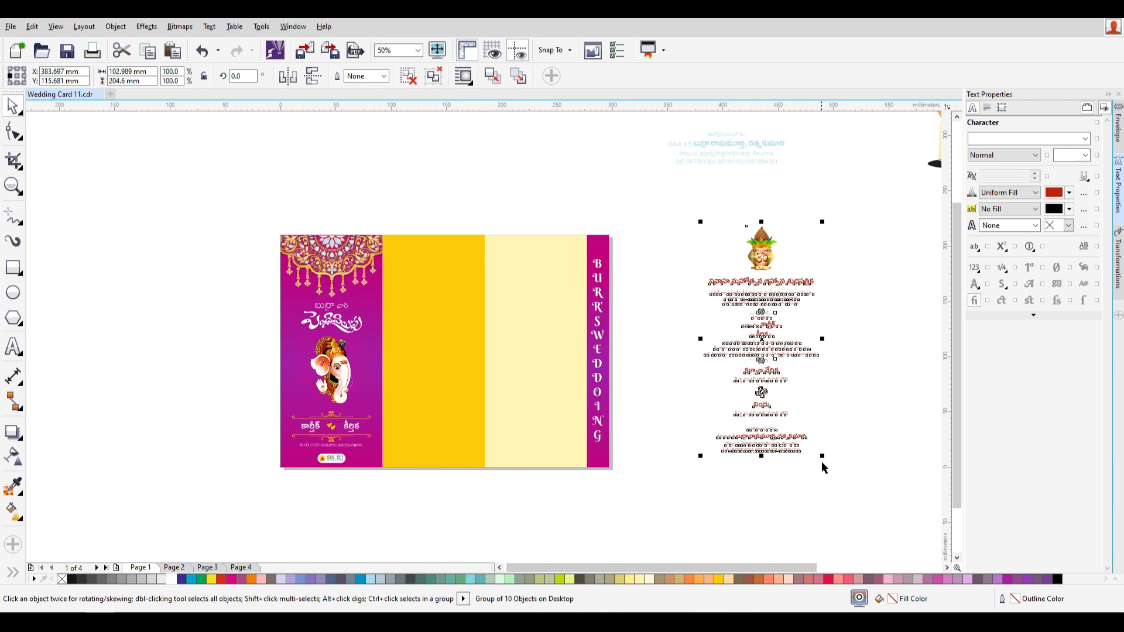
{"action": "left_click_drag", "start_coordinate": [824, 455], "coordinate": [792, 434]}
{"action": "left_click", "coordinate": [439, 261], "text": "shift"}
{"action": "key", "text": "c"}
{"action": "key", "text": "e"}
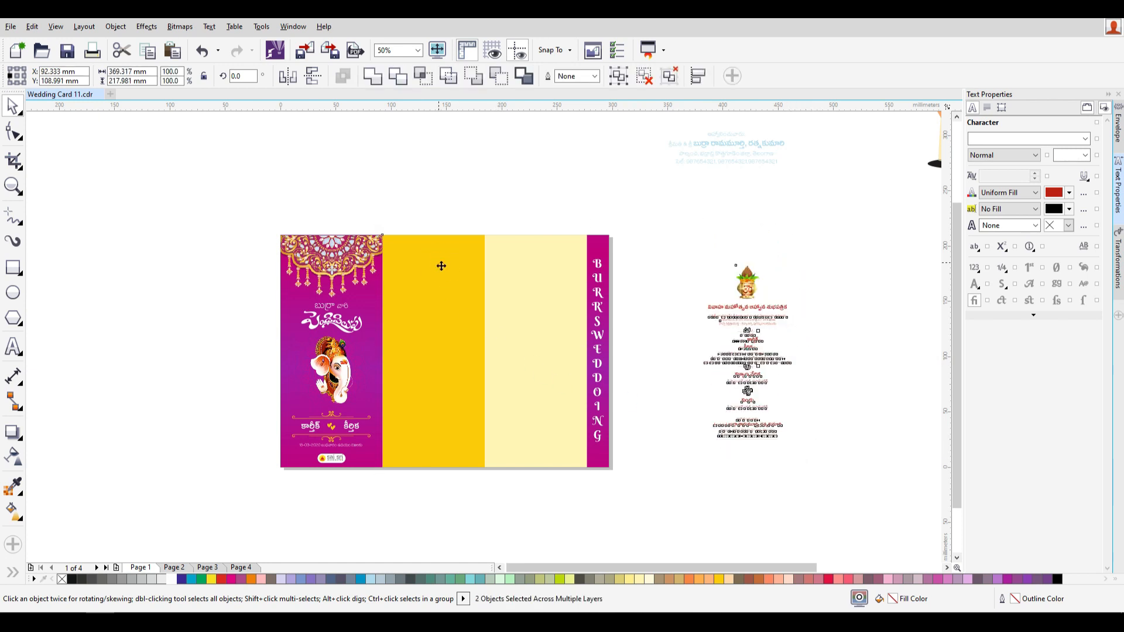
{"action": "left_click", "coordinate": [758, 414]}
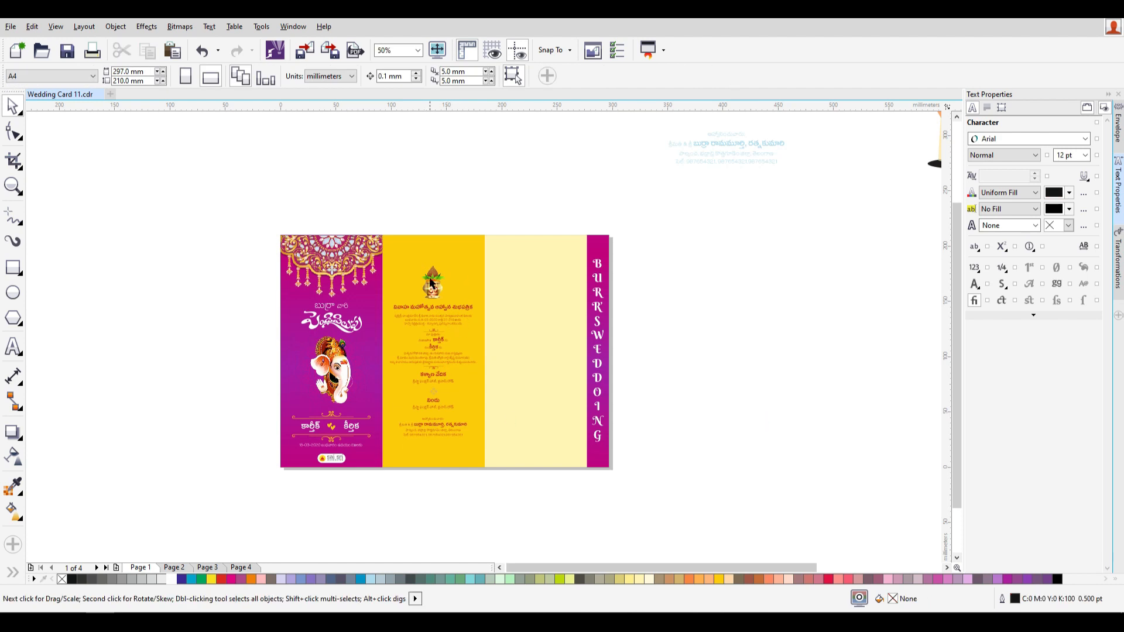
{"action": "left_click", "coordinate": [431, 283]}
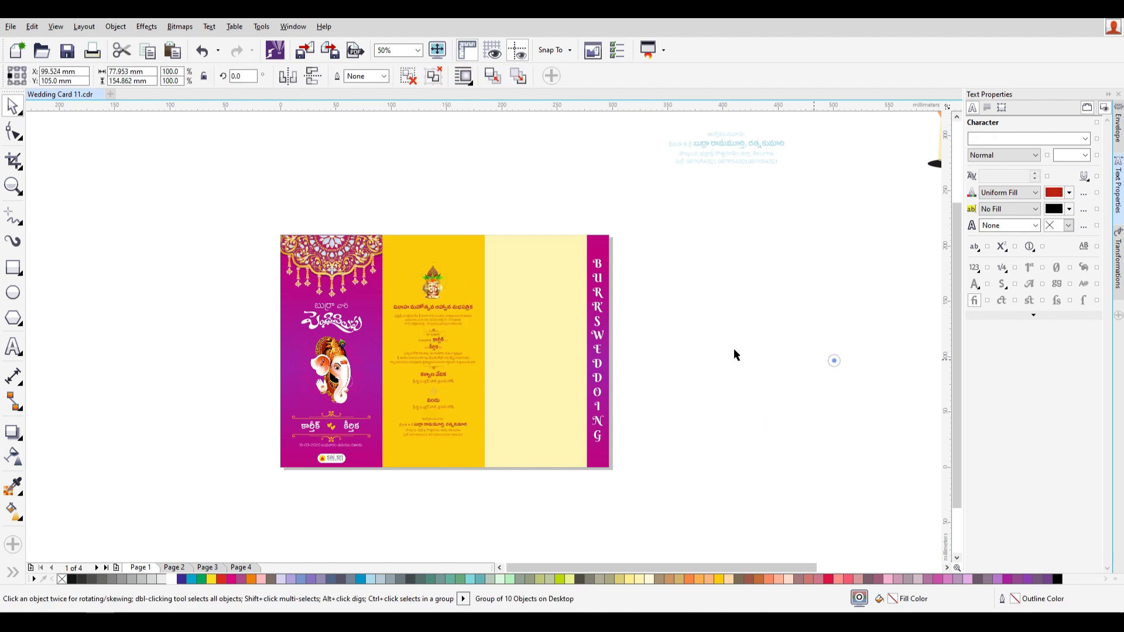
{"action": "left_click", "coordinate": [835, 362]}
{"action": "left_click", "coordinate": [435, 298]}
{"action": "scroll", "coordinate": [462, 299], "scroll_direction": "up", "scroll_amount": 2}
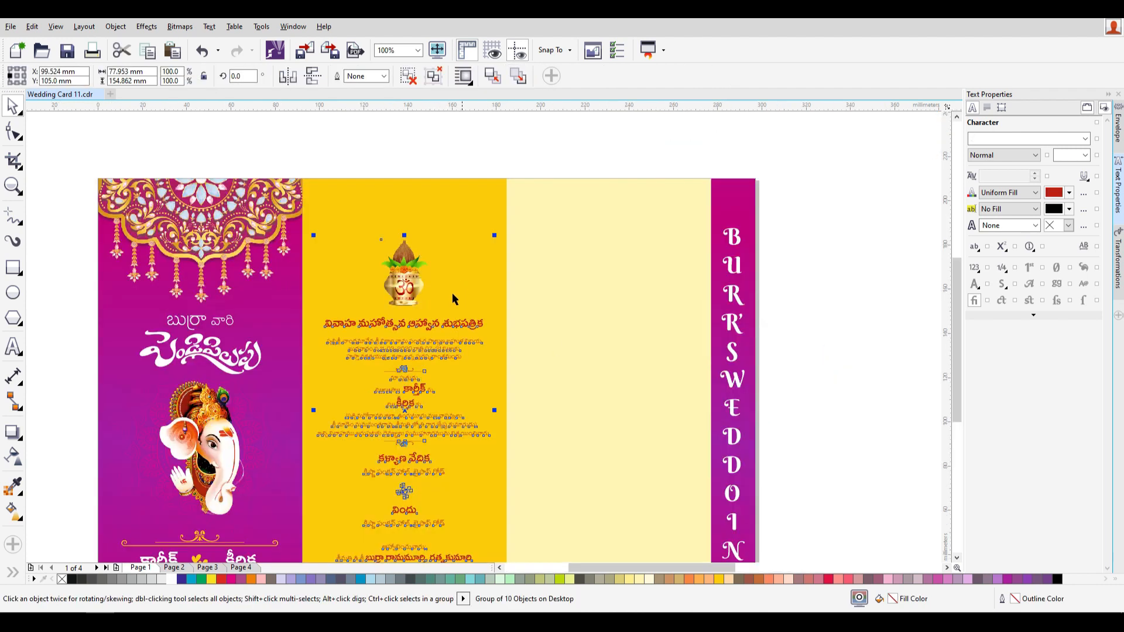
{"action": "scroll", "coordinate": [383, 295], "scroll_direction": "down", "scroll_amount": 2}
- Move the invitation text group off the yellow panel onto the empty area beside the card
{"action": "left_click_drag", "start_coordinate": [383, 296], "coordinate": [681, 295]}
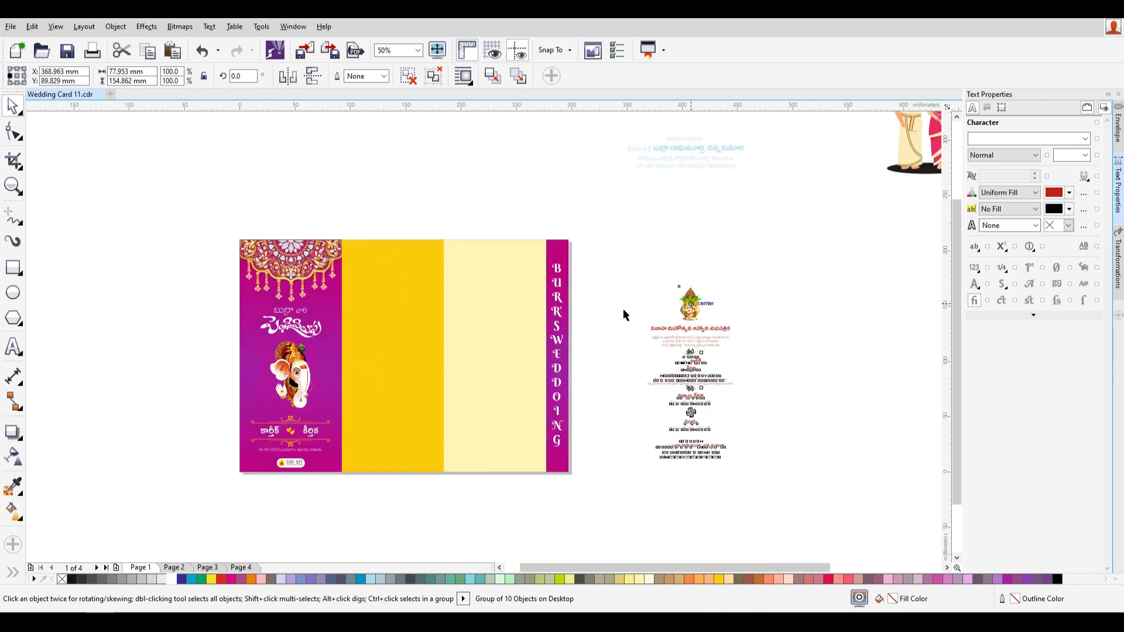
{"action": "left_click_drag", "start_coordinate": [389, 243], "coordinate": [398, 210]}
{"action": "key", "text": "ctrl+z"}
- Bring the leaf-pattern bitmap above the card and PowerClip it inside the yellow middle panel
{"action": "scroll", "coordinate": [305, 297], "scroll_direction": "down", "scroll_amount": 1}
{"action": "left_click", "coordinate": [730, 200]}
{"action": "left_click", "coordinate": [729, 202]}
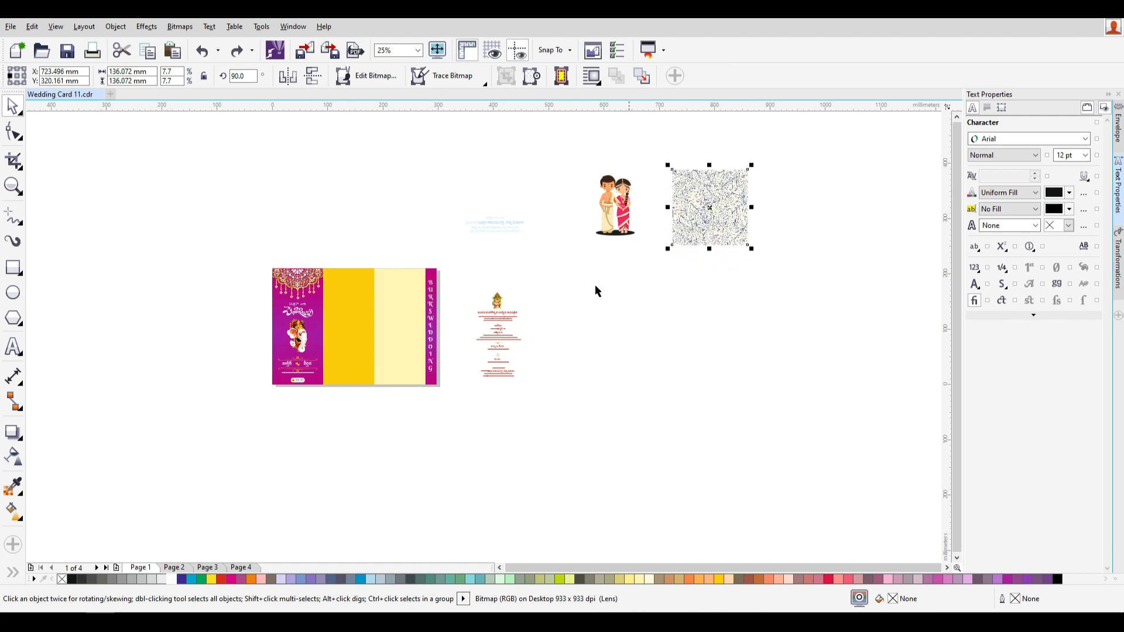
{"action": "left_click_drag", "start_coordinate": [755, 228], "coordinate": [354, 259]}
{"action": "scroll", "coordinate": [392, 223], "scroll_direction": "up", "scroll_amount": 1}
{"action": "right_click", "coordinate": [374, 194]}
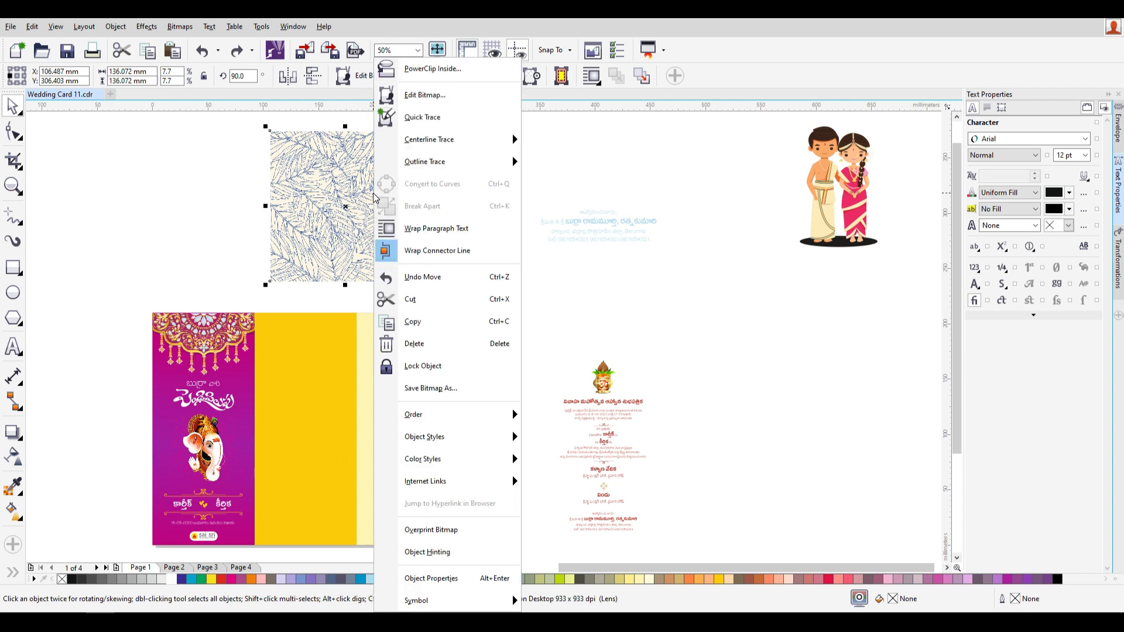
{"action": "left_click", "coordinate": [448, 70]}
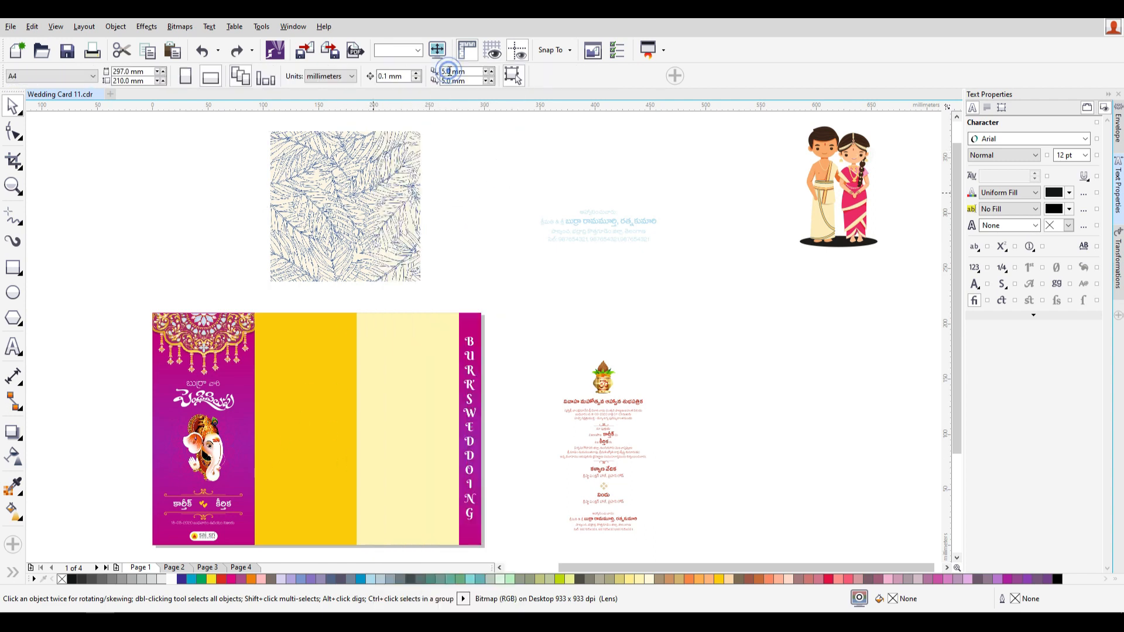
{"action": "left_click", "coordinate": [294, 332]}
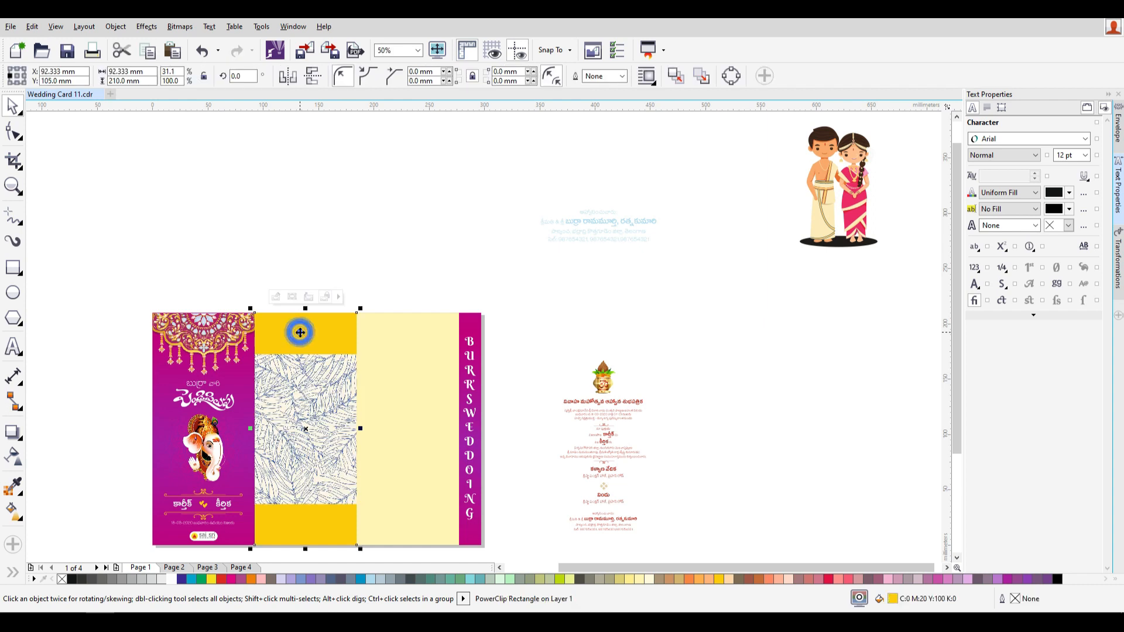
- Edit the yellow panel's clipped contents, shrinking the leaf pattern to about 108 mm square over the panel's upper end
{"action": "double_click", "coordinate": [297, 412]}
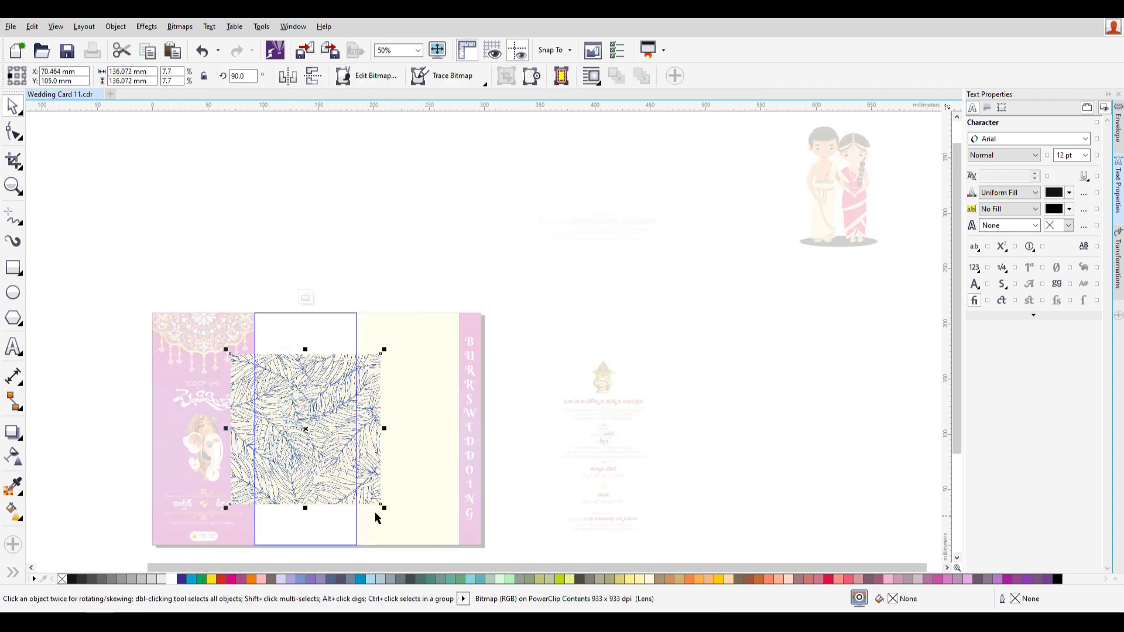
{"action": "left_click_drag", "start_coordinate": [384, 506], "coordinate": [326, 449]}
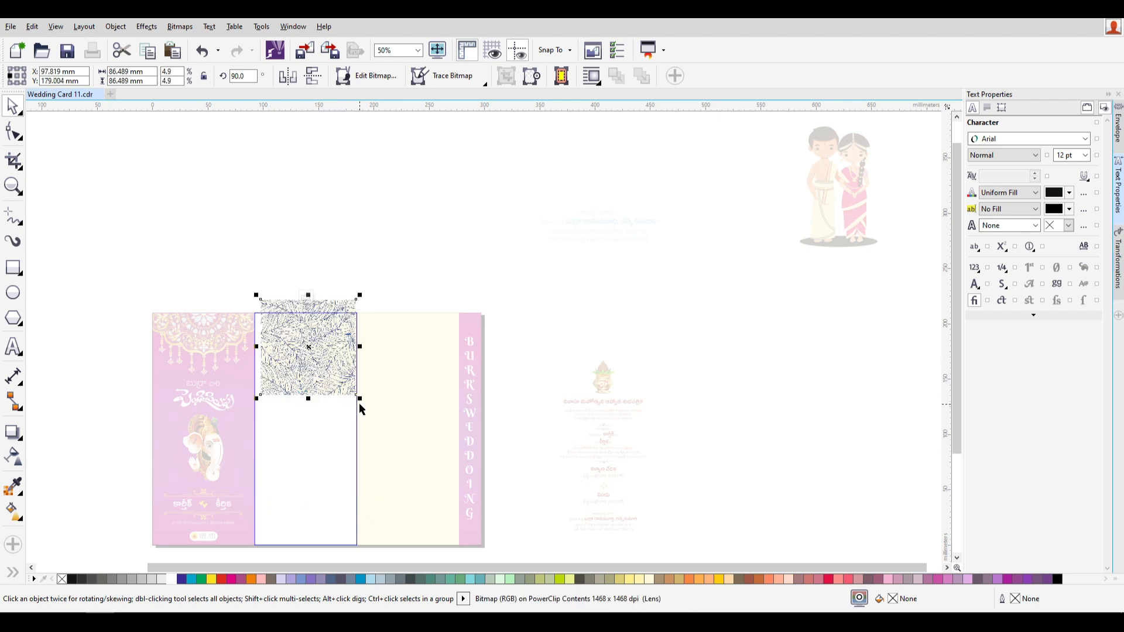
{"action": "left_click_drag", "start_coordinate": [367, 400], "coordinate": [383, 426]}
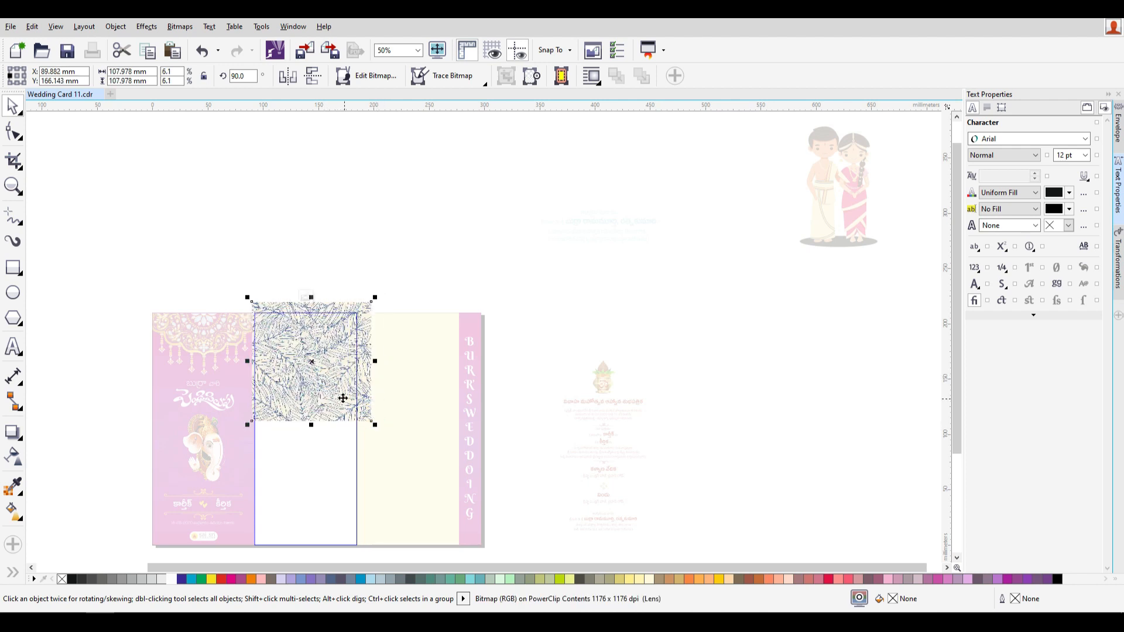
{"action": "left_click_drag", "start_coordinate": [338, 390], "coordinate": [334, 391]}
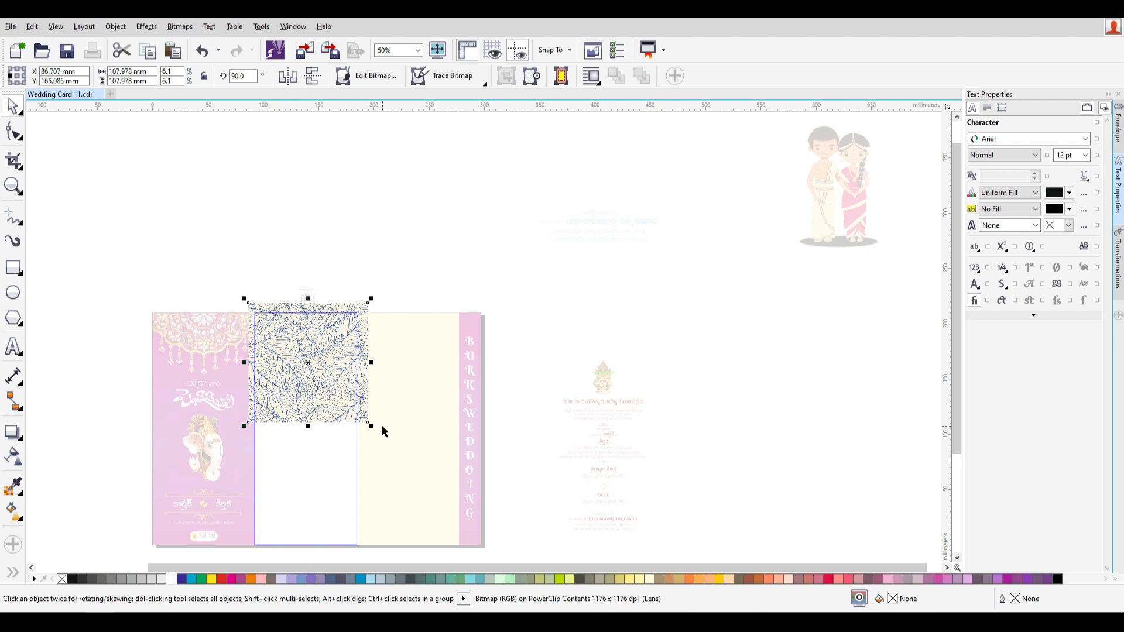
{"action": "left_click_drag", "start_coordinate": [370, 427], "coordinate": [469, 549]}
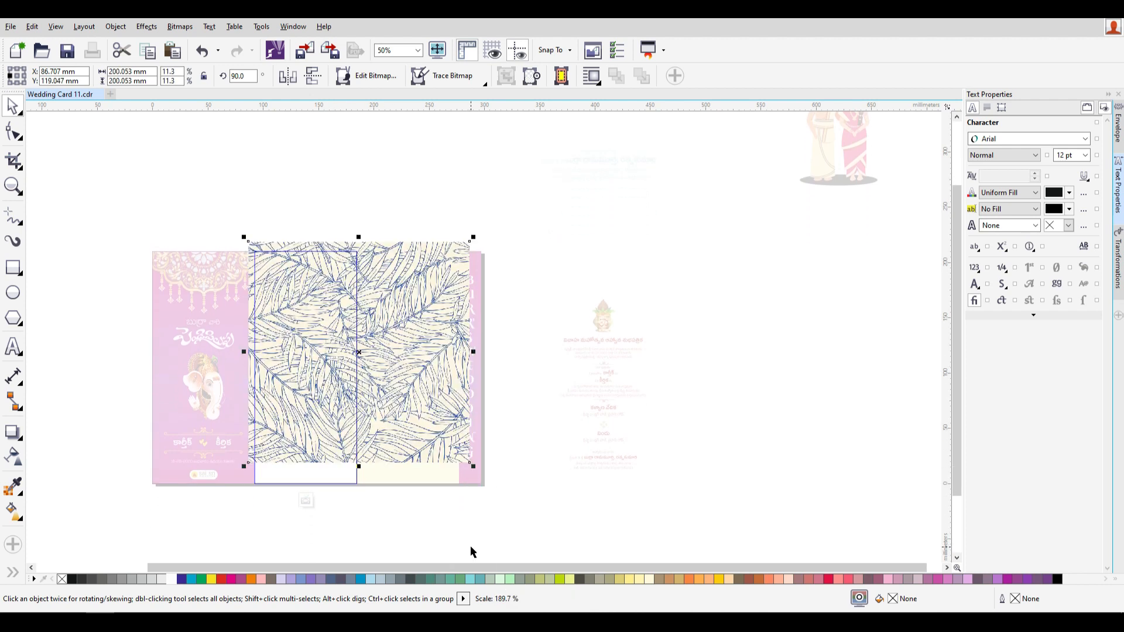
{"action": "key", "text": "ctrl+z"}
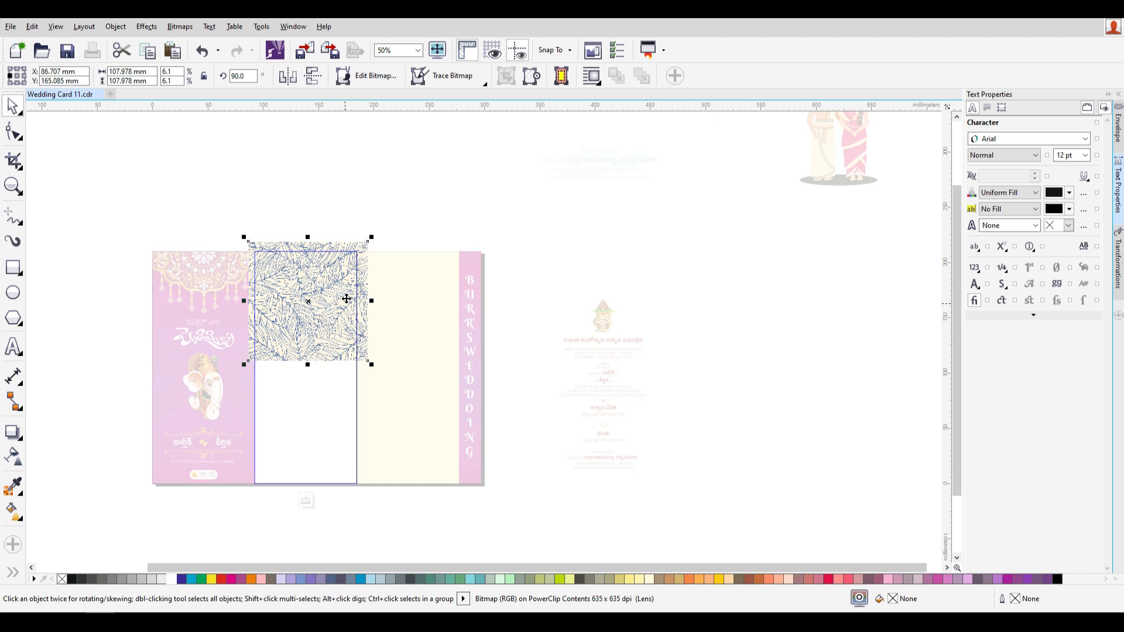
{"action": "scroll", "coordinate": [316, 308], "scroll_direction": "up", "scroll_amount": 1}
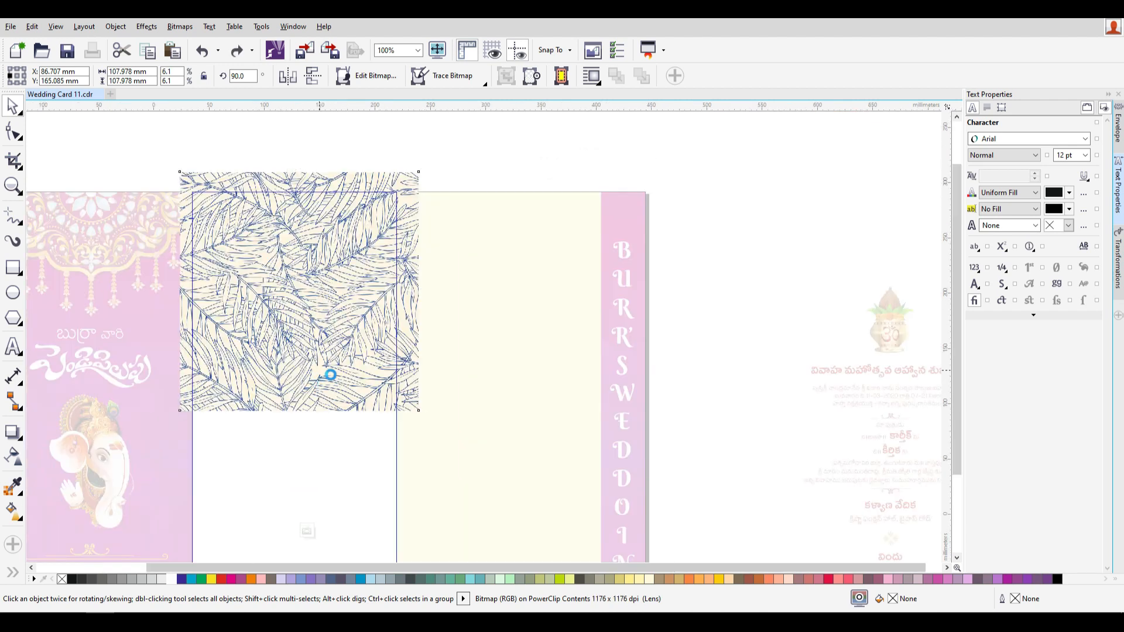
{"action": "scroll", "coordinate": [326, 375], "scroll_direction": "down", "scroll_amount": 1}
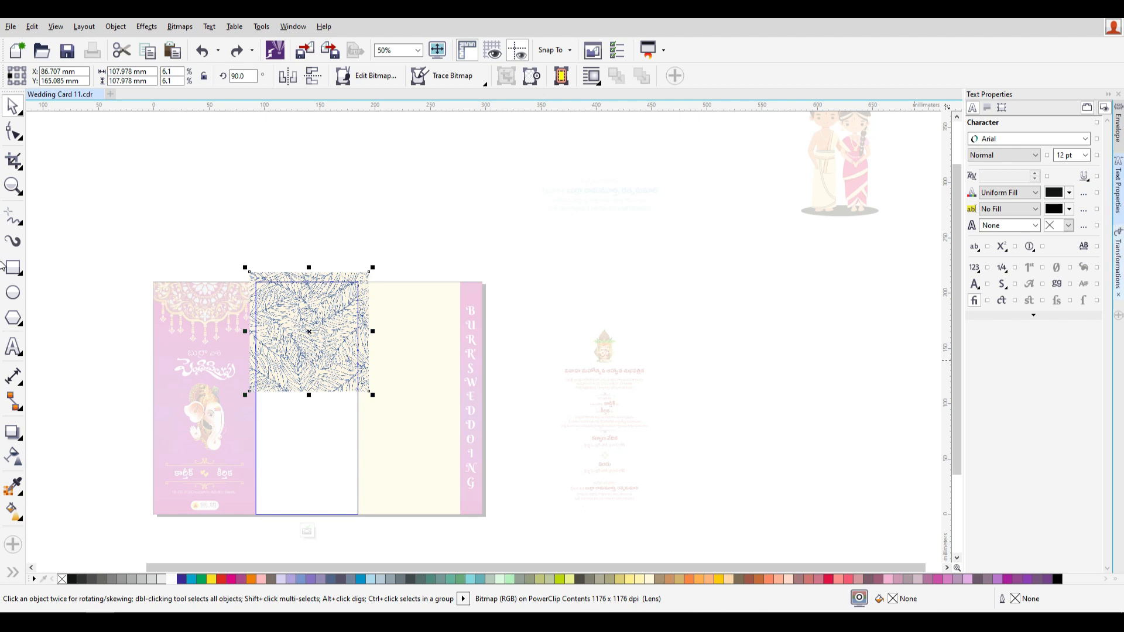
- Create one copy of the leaf pattern directly below the original and group the two tiles
{"action": "left_click", "coordinate": [1119, 265]}
{"action": "left_click", "coordinate": [1015, 195]}
{"action": "double_click", "coordinate": [1011, 212]}
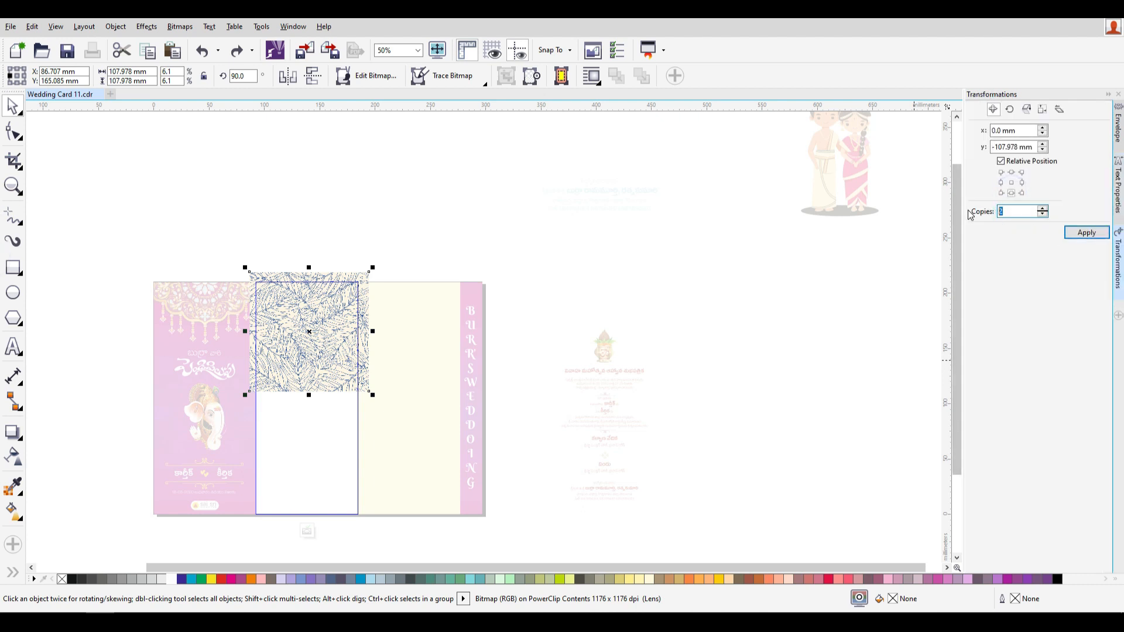
{"action": "type", "text": "1"}
{"action": "key", "text": "Return"}
{"action": "left_click", "coordinate": [323, 336], "text": "shift"}
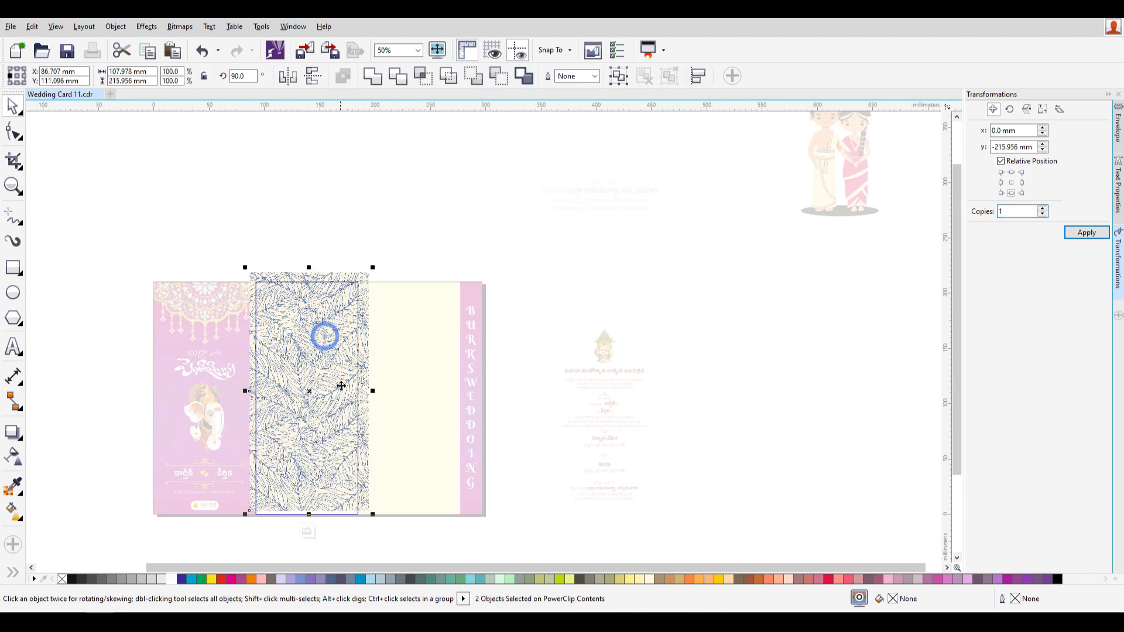
{"action": "key", "text": "ctrl+g"}
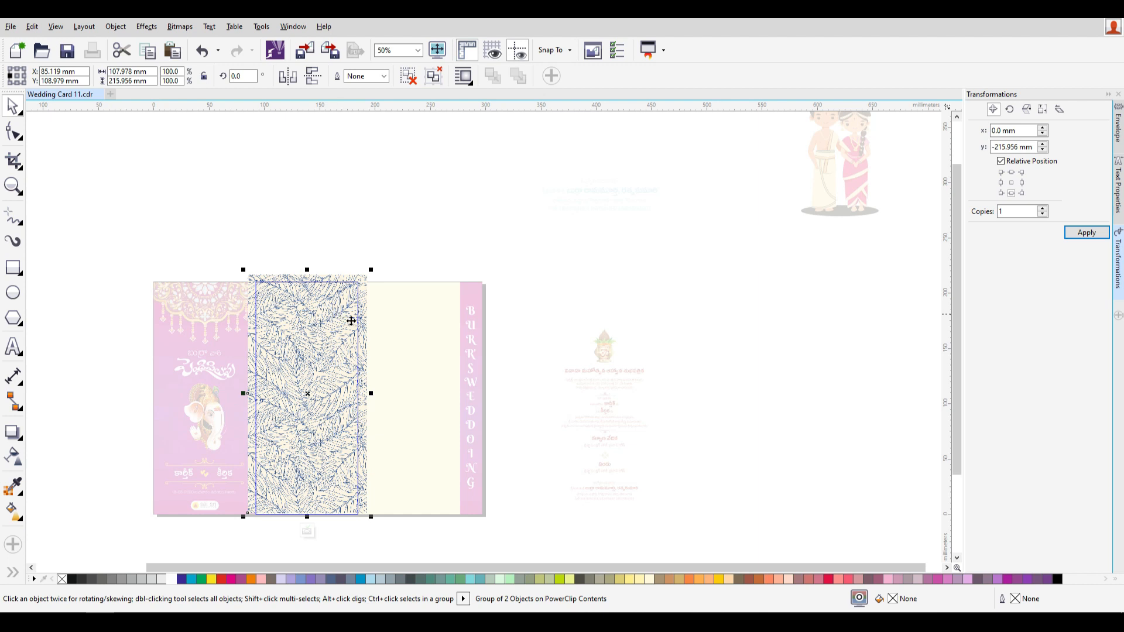
- Apply a uniform transparency of 81 to the grouped leaf pattern
{"action": "left_click", "coordinate": [338, 331]}
{"action": "left_click", "coordinate": [423, 246]}
{"action": "left_click", "coordinate": [301, 326]}
{"action": "scroll", "coordinate": [313, 416], "scroll_direction": "up", "scroll_amount": 1}
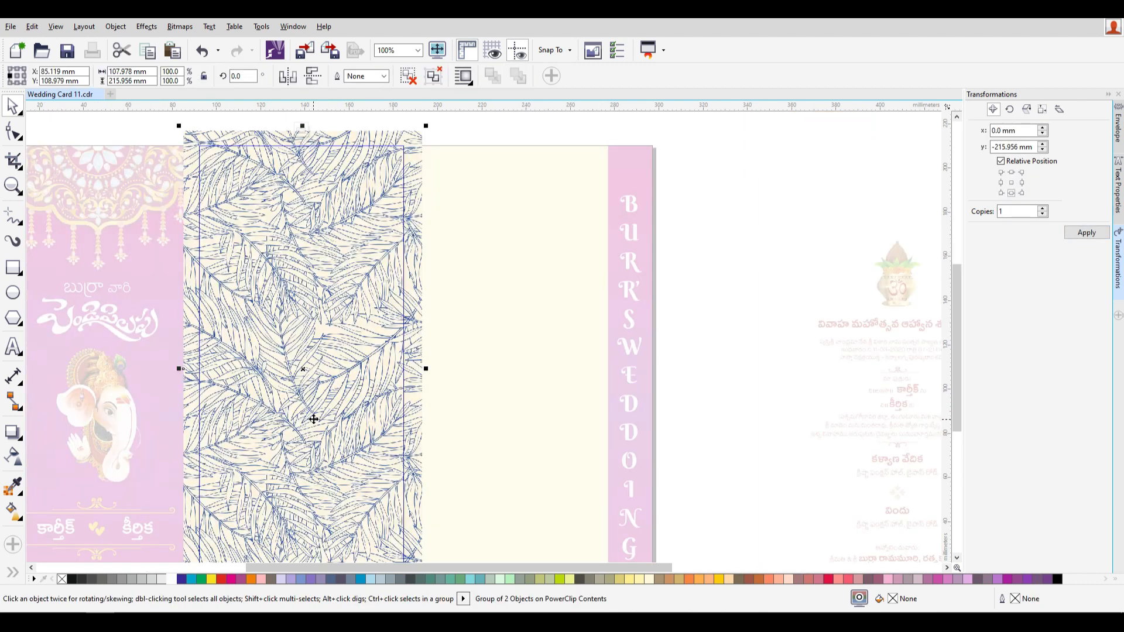
{"action": "left_click", "coordinate": [17, 463]}
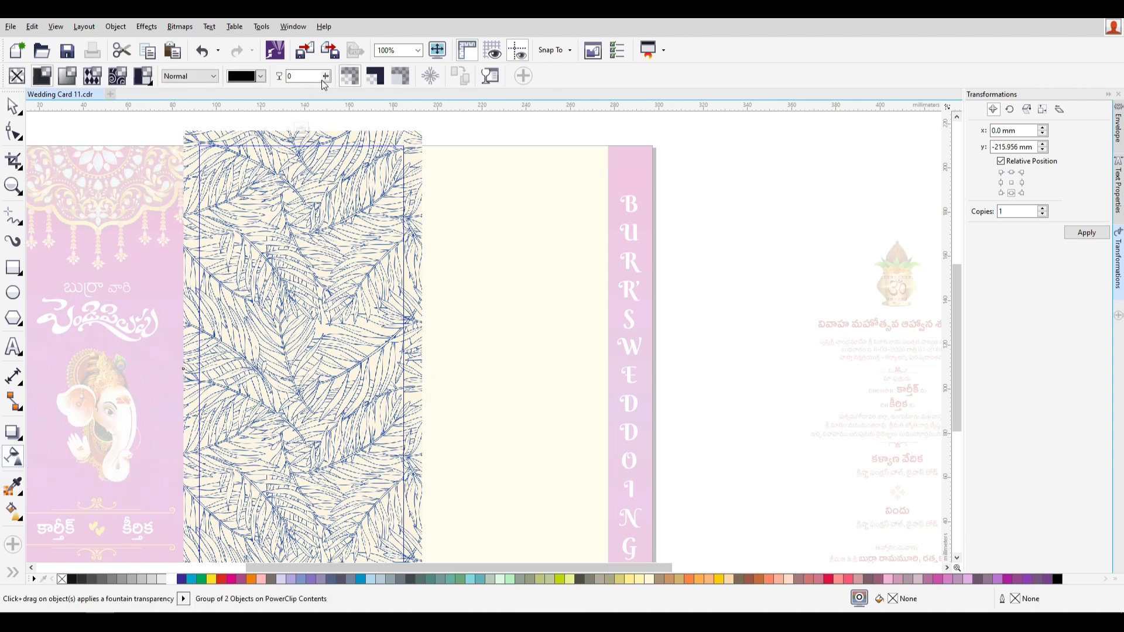
{"action": "left_click_drag", "start_coordinate": [336, 92], "coordinate": [366, 87]}
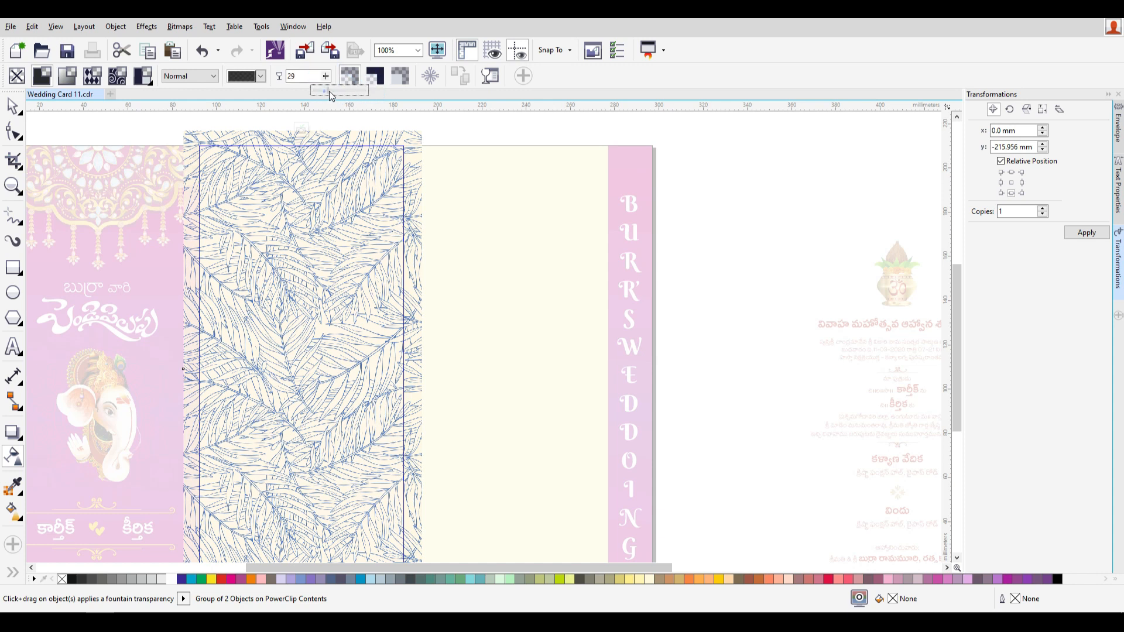
{"action": "left_click_drag", "start_coordinate": [351, 92], "coordinate": [356, 92]}
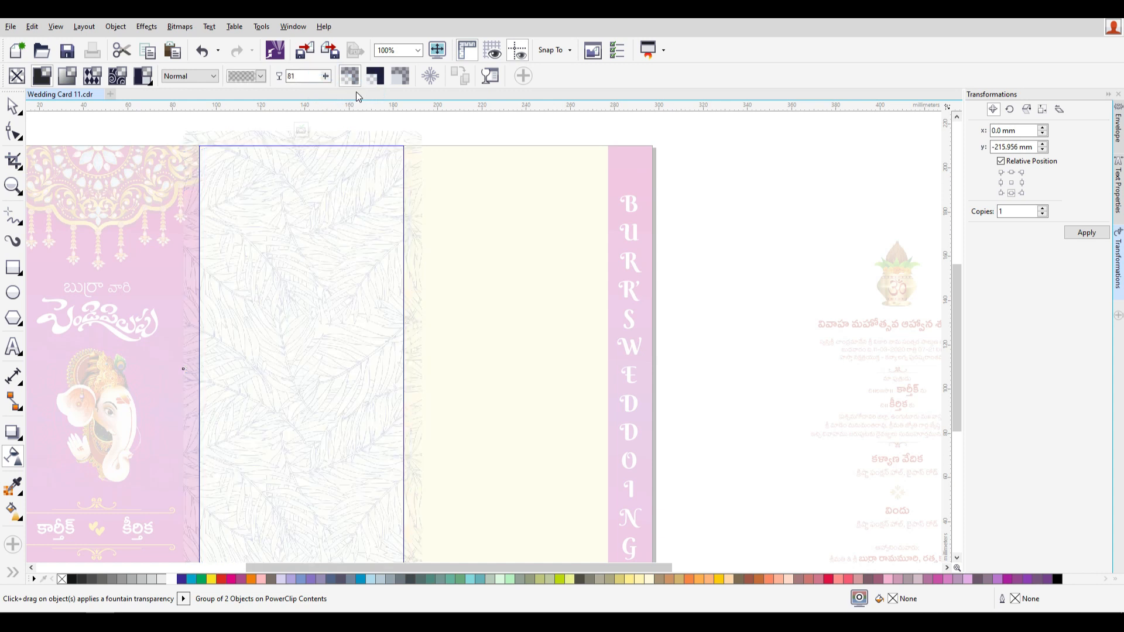
- Finish editing the yellow panel's clipped contents and clear the selection
{"action": "left_click", "coordinate": [13, 106]}
{"action": "right_click", "coordinate": [412, 135]}
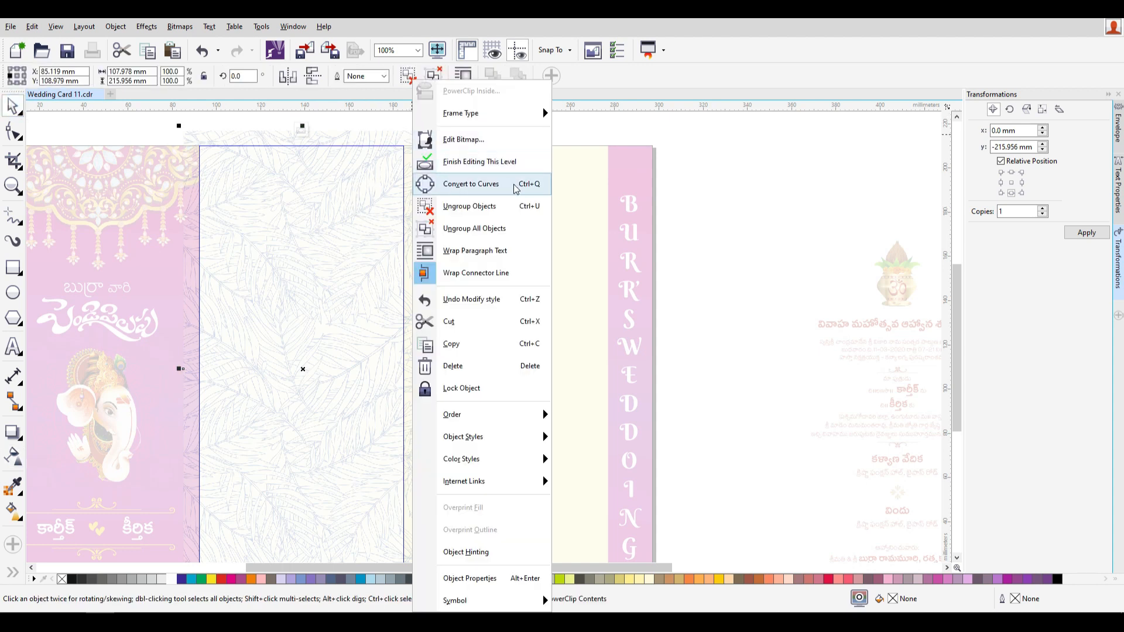
{"action": "left_click", "coordinate": [496, 162]}
{"action": "left_click", "coordinate": [598, 118]}
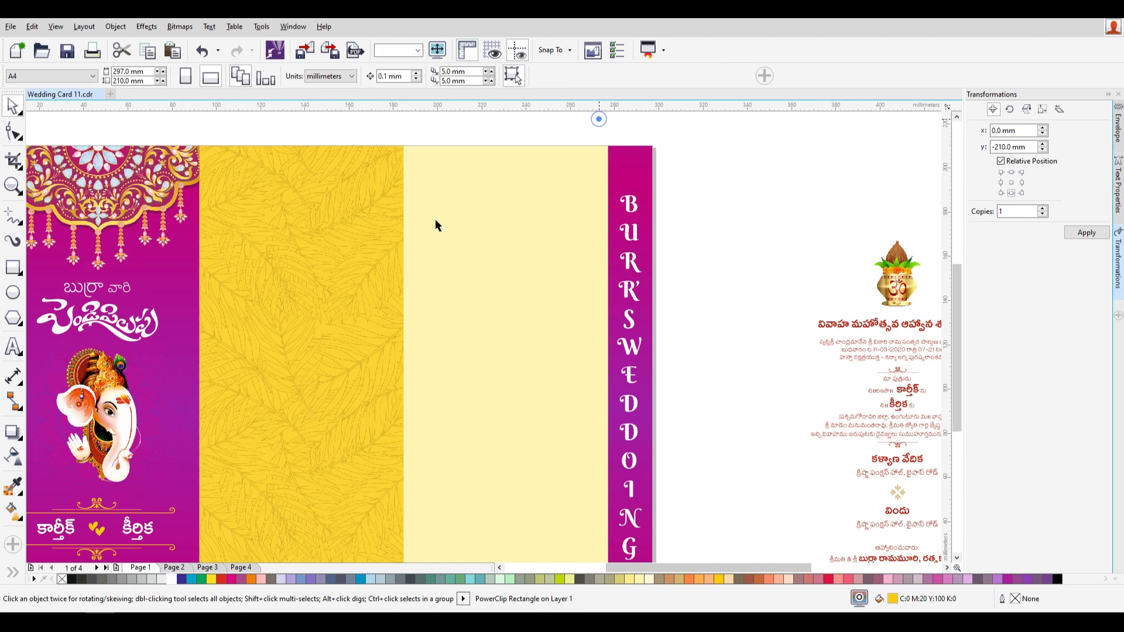
{"action": "scroll", "coordinate": [339, 316], "scroll_direction": "down", "scroll_amount": 2}
{"action": "scroll", "coordinate": [345, 373], "scroll_direction": "up", "scroll_amount": 2}
- Reopen the yellow panel's clipped contents, set the leaf pattern's transparency to 95, and finish editing
{"action": "double_click", "coordinate": [318, 283]}
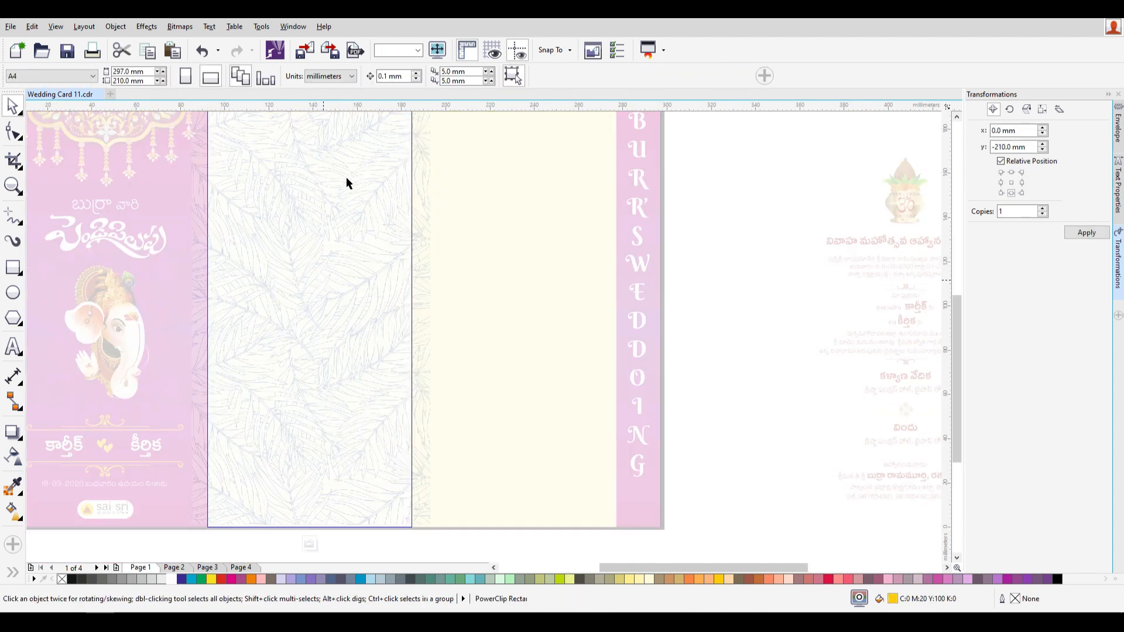
{"action": "left_click", "coordinate": [345, 177]}
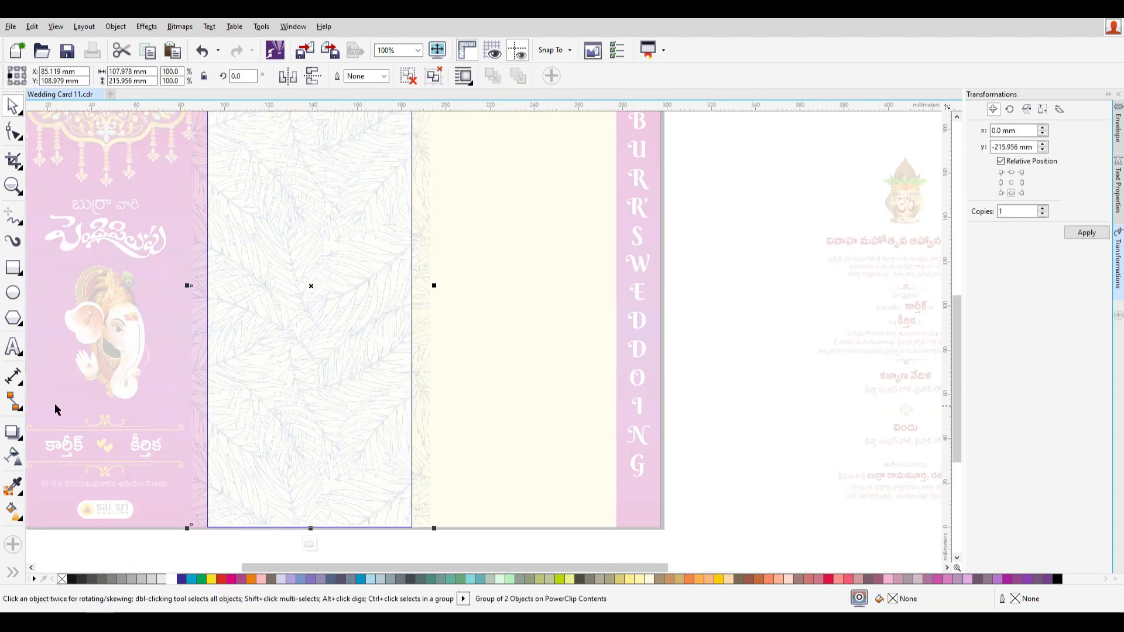
{"action": "left_click", "coordinate": [13, 455]}
{"action": "double_click", "coordinate": [302, 78]}
{"action": "type", "text": "95"}
{"action": "key", "text": "Return"}
{"action": "right_click", "coordinate": [368, 199]}
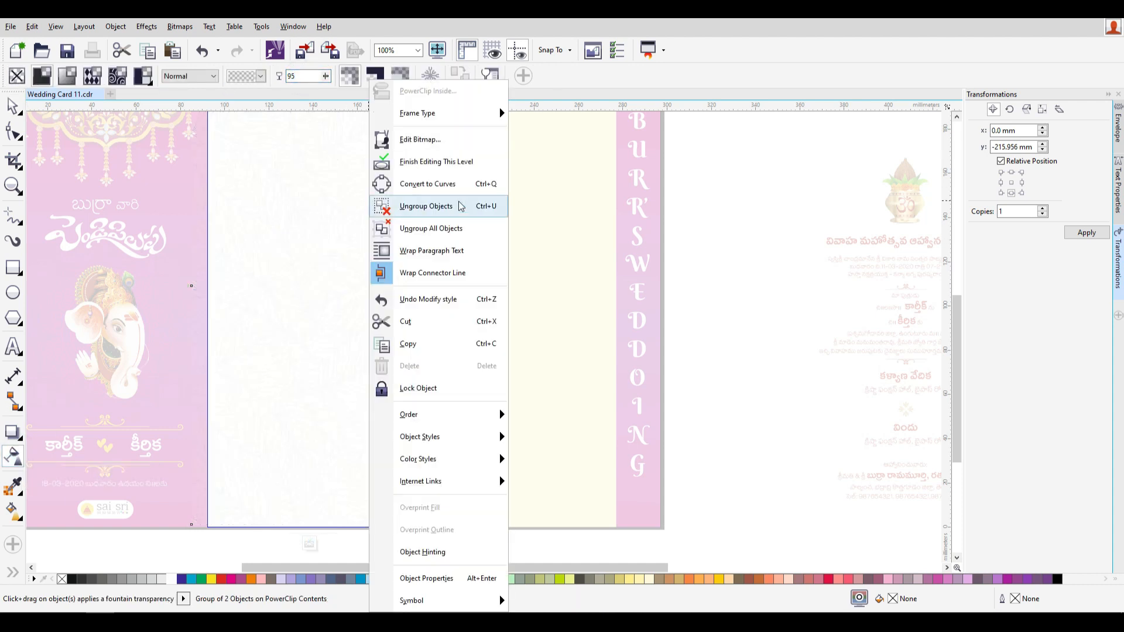
{"action": "left_click", "coordinate": [427, 164]}
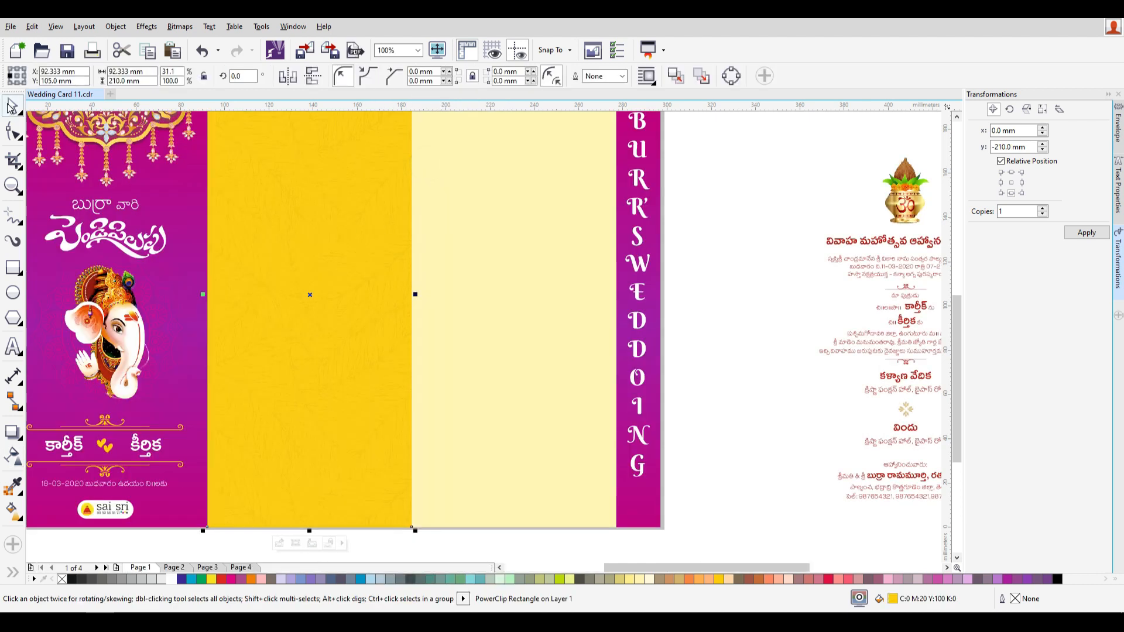
{"action": "scroll", "coordinate": [565, 361], "scroll_direction": "down", "scroll_amount": 2}
{"action": "scroll", "coordinate": [522, 344], "scroll_direction": "up", "scroll_amount": 2}
{"action": "left_click_drag", "start_coordinate": [331, 243], "coordinate": [423, 263]}
{"action": "key", "text": "ctrl+z"}
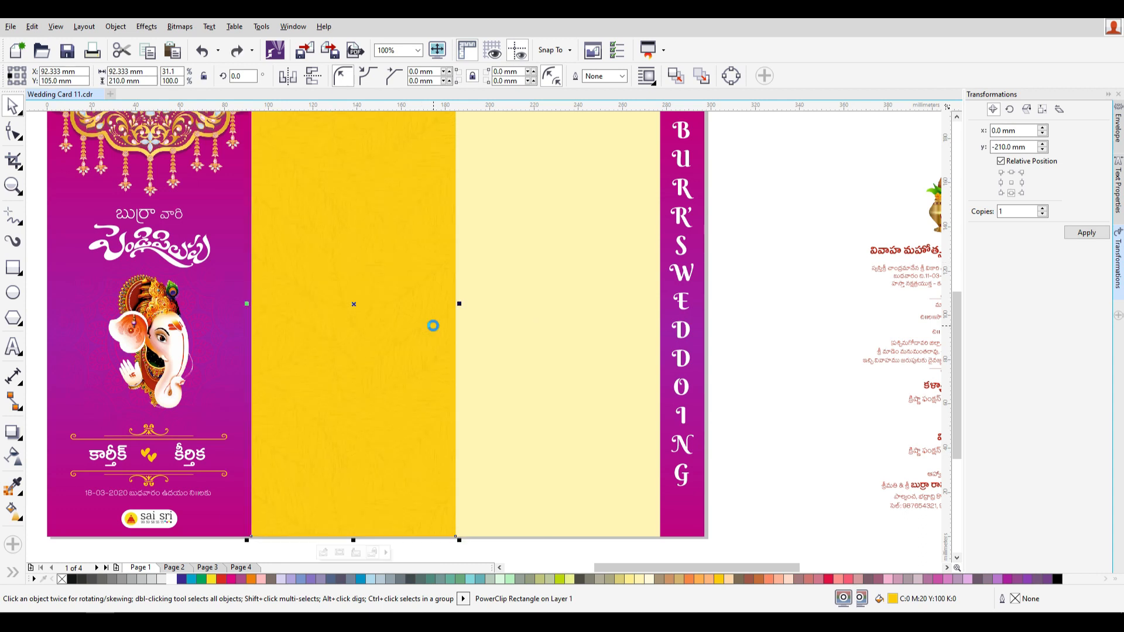
- Delete the pale cream panel between the yellow panel and the lettered end strip
{"action": "scroll", "coordinate": [391, 309], "scroll_direction": "down", "scroll_amount": 2}
{"action": "left_click", "coordinate": [431, 283]}
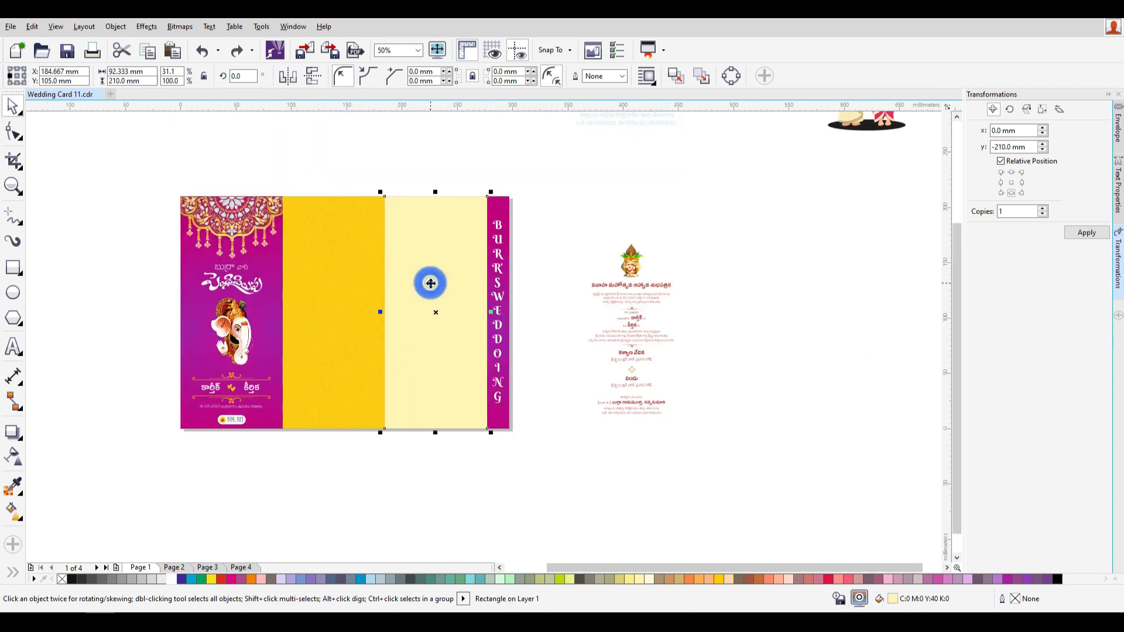
{"action": "key", "text": "Delete"}
- Group all the invitation text and ornaments and centre the group on the leaf-patterned yellow panel
{"action": "left_click_drag", "start_coordinate": [563, 201], "coordinate": [752, 483]}
{"action": "key", "text": "ctrl+g"}
{"action": "left_click", "coordinate": [346, 251], "text": "shift"}
{"action": "key", "text": "e"}
{"action": "key", "text": "c"}
{"action": "left_click", "coordinate": [780, 345]}
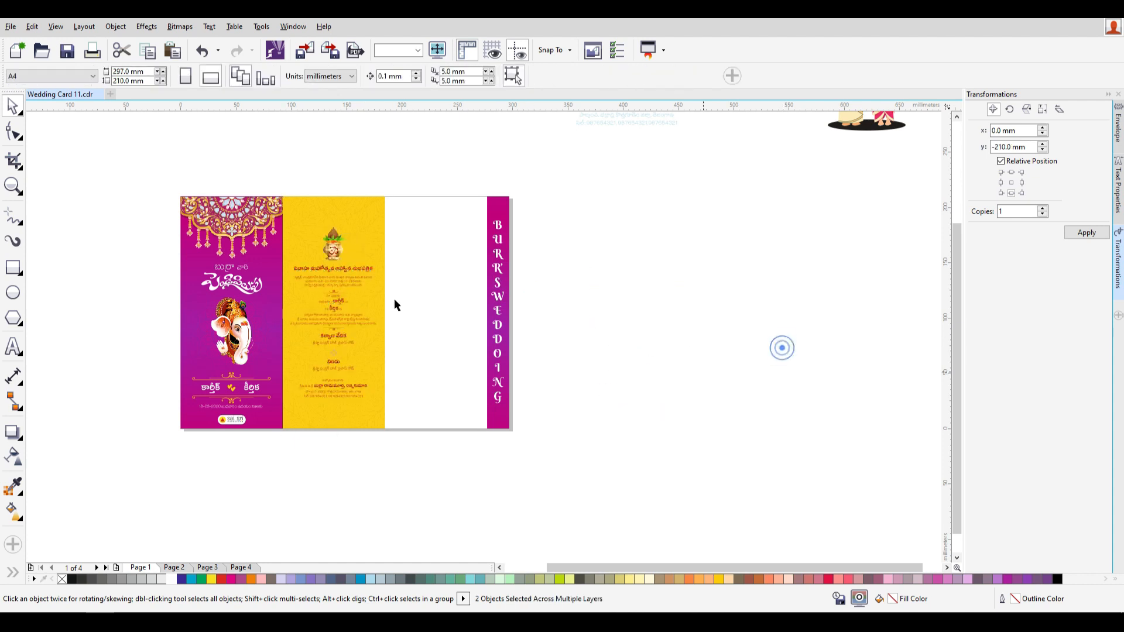
{"action": "scroll", "coordinate": [327, 238], "scroll_direction": "up", "scroll_amount": 2}
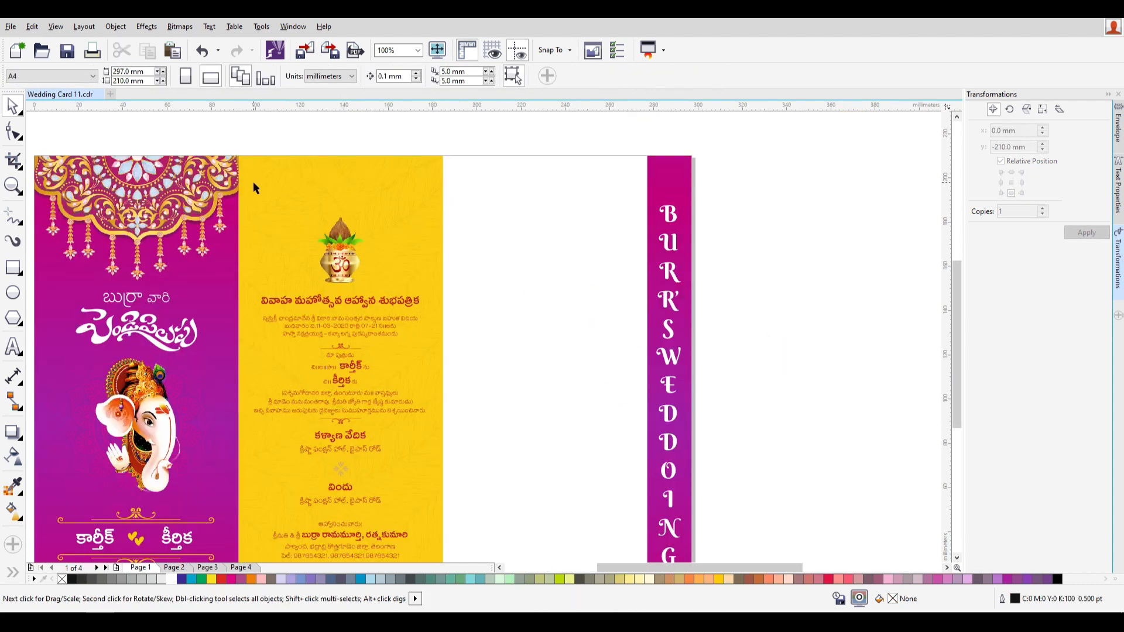
- Duplicate the yellow panel with its invitation text once, offset 92.333 mm horizontally onto the empty third panel
{"action": "scroll", "coordinate": [241, 163], "scroll_direction": "down", "scroll_amount": 2}
{"action": "left_click_drag", "start_coordinate": [223, 147], "coordinate": [396, 422]}
{"action": "left_click_drag", "start_coordinate": [271, 272], "coordinate": [362, 270]}
{"action": "key", "text": "ctrl+z"}
{"action": "key", "text": "ctrl+z"}
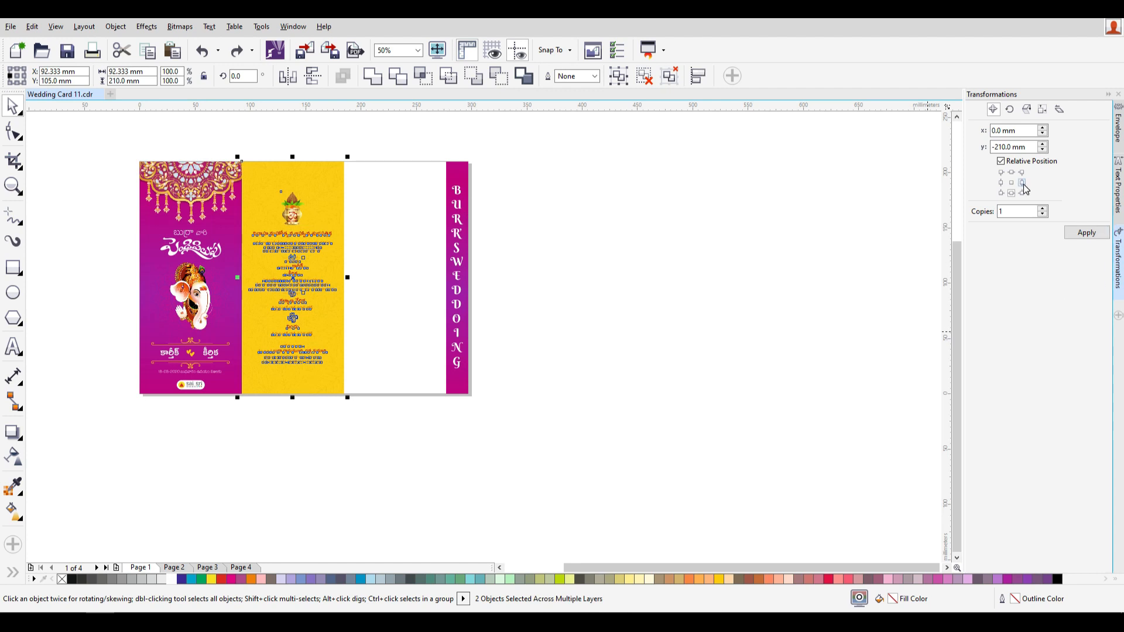
{"action": "left_click", "coordinate": [1022, 183]}
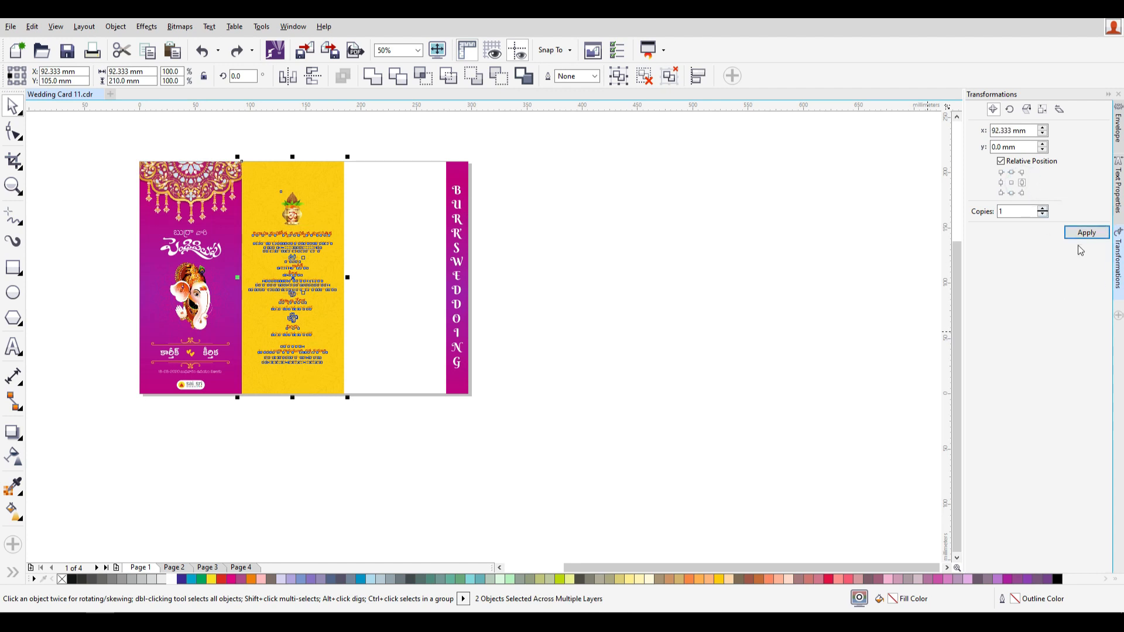
{"action": "left_click", "coordinate": [1087, 233]}
{"action": "left_click", "coordinate": [625, 363]}
{"action": "left_click", "coordinate": [647, 242]}
- Fill the duplicated panel with pale cream, C0 M0 Y40 K0
{"action": "scroll", "coordinate": [380, 244], "scroll_direction": "up", "scroll_amount": 2}
{"action": "left_click", "coordinate": [459, 138]}
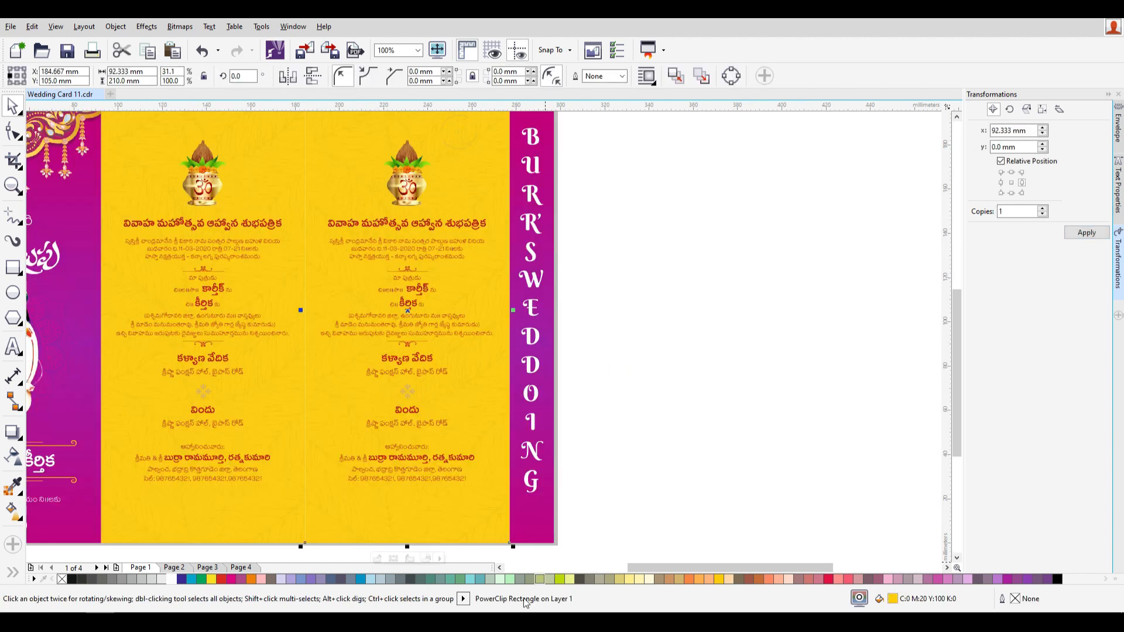
{"action": "left_click", "coordinate": [636, 580]}
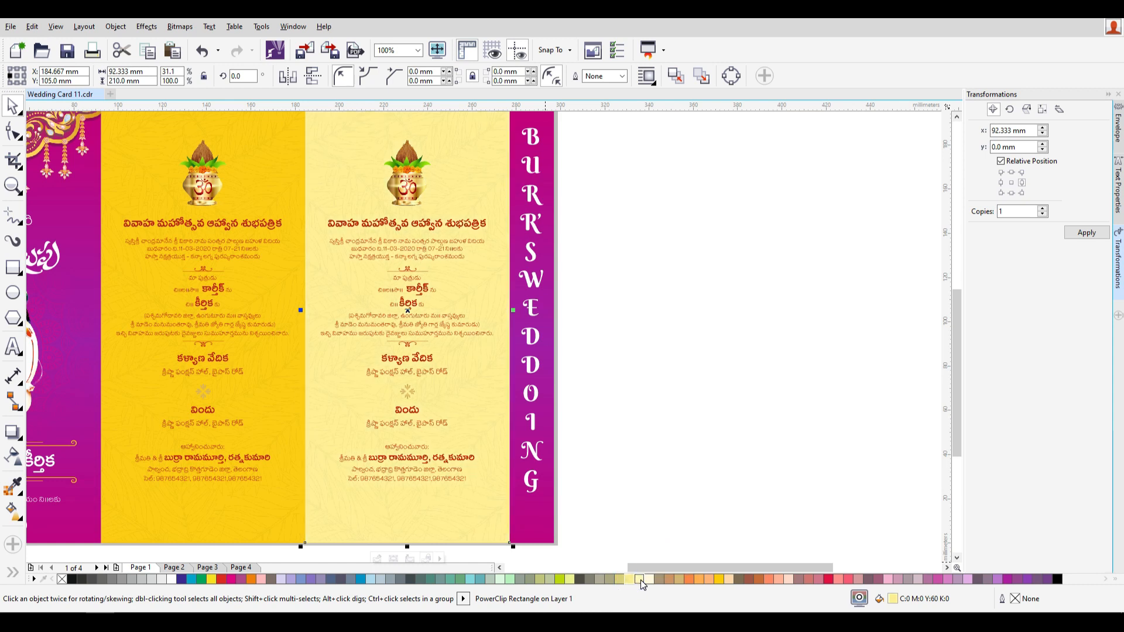
{"action": "double_click", "coordinate": [893, 601]}
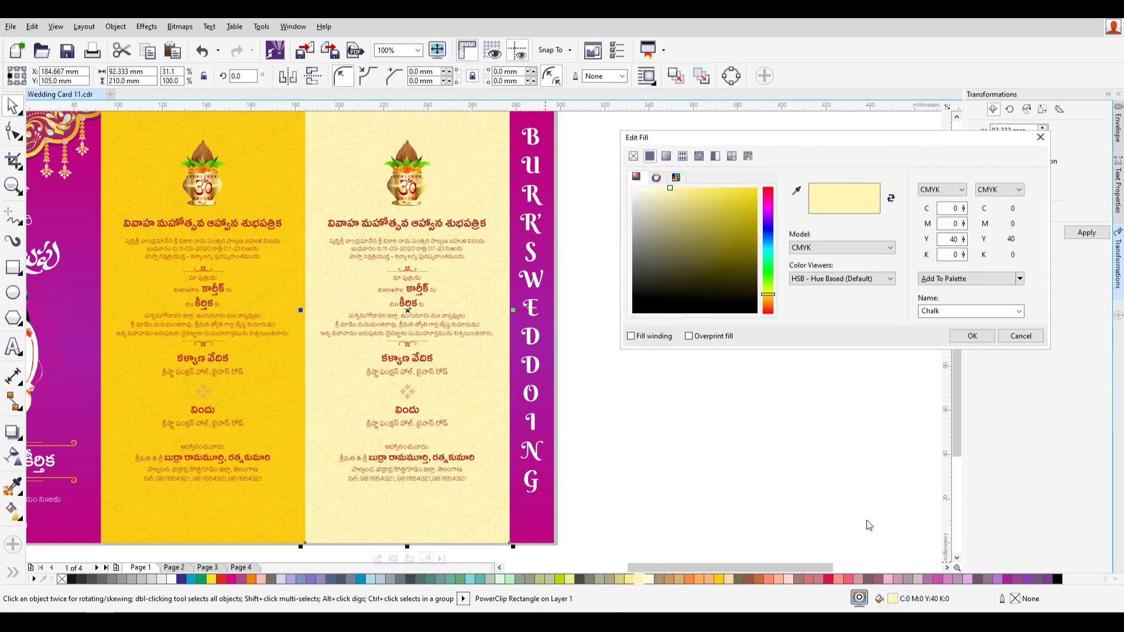
{"action": "left_click", "coordinate": [972, 338]}
{"action": "left_click", "coordinate": [642, 443]}
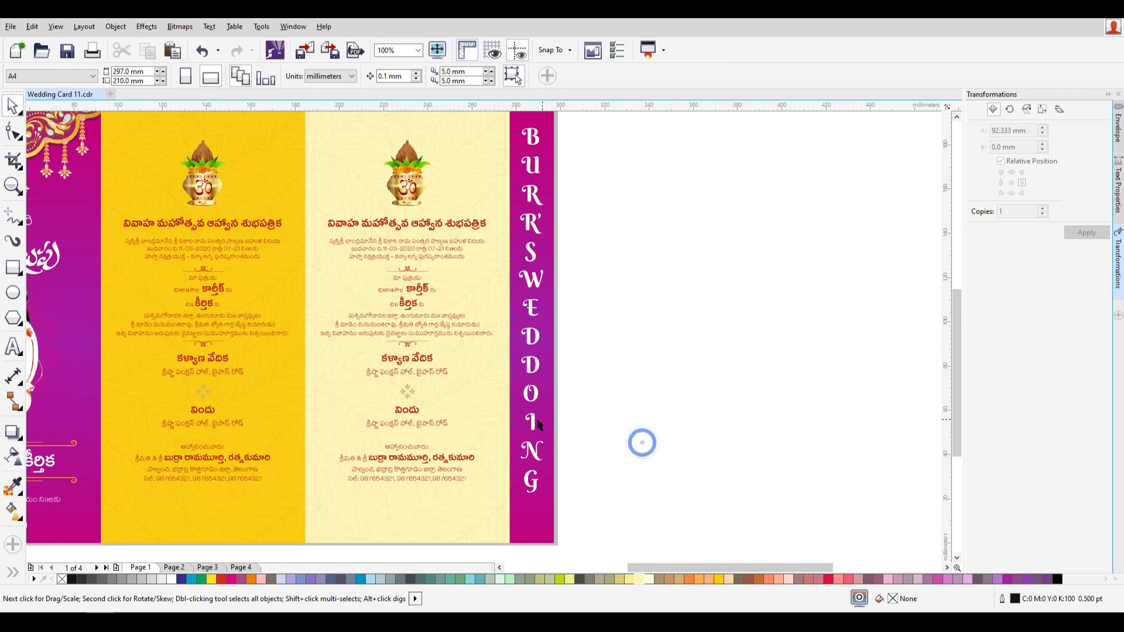
{"action": "scroll", "coordinate": [543, 452], "scroll_direction": "down", "scroll_amount": 2}
{"action": "left_click_drag", "start_coordinate": [127, 243], "coordinate": [128, 244]}
{"action": "left_click", "coordinate": [642, 378]}
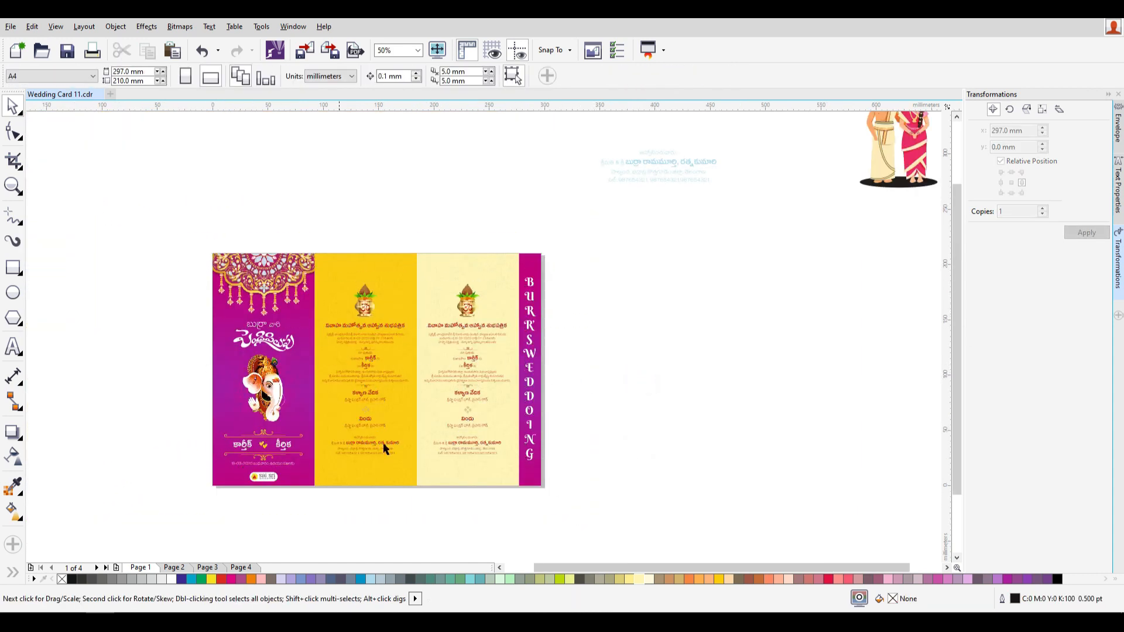
{"action": "left_click_drag", "start_coordinate": [166, 212], "coordinate": [706, 528]}
{"action": "left_click", "coordinate": [649, 422]}
{"action": "left_click_drag", "start_coordinate": [177, 430], "coordinate": [390, 504]}
{"action": "left_click_drag", "start_coordinate": [639, 539], "coordinate": [102, 219]}
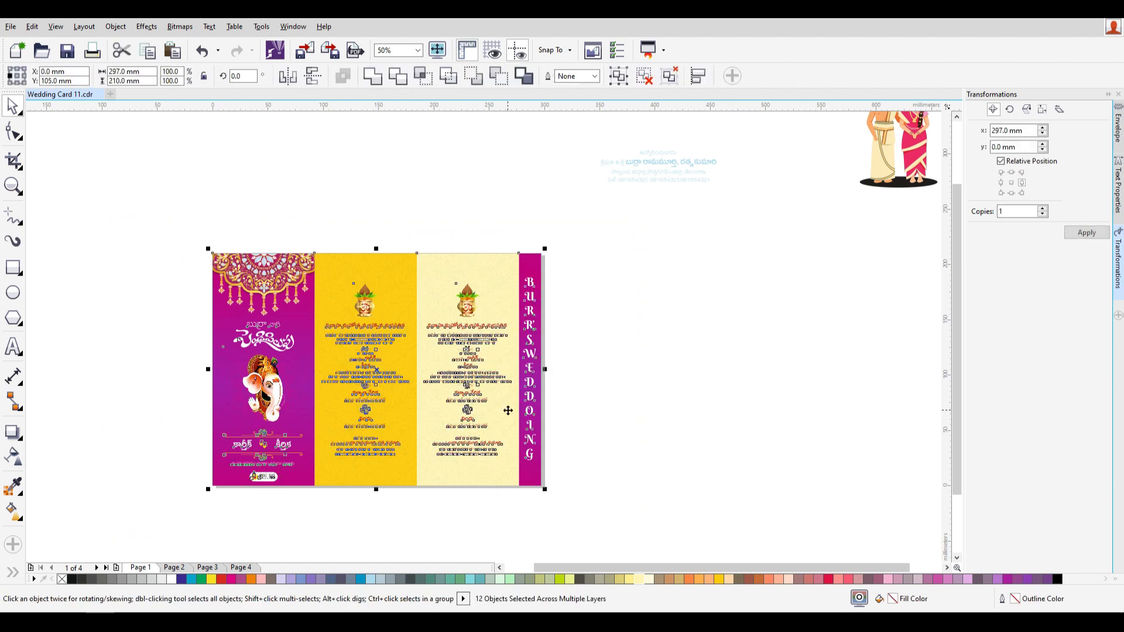
{"action": "left_click", "coordinate": [650, 430]}
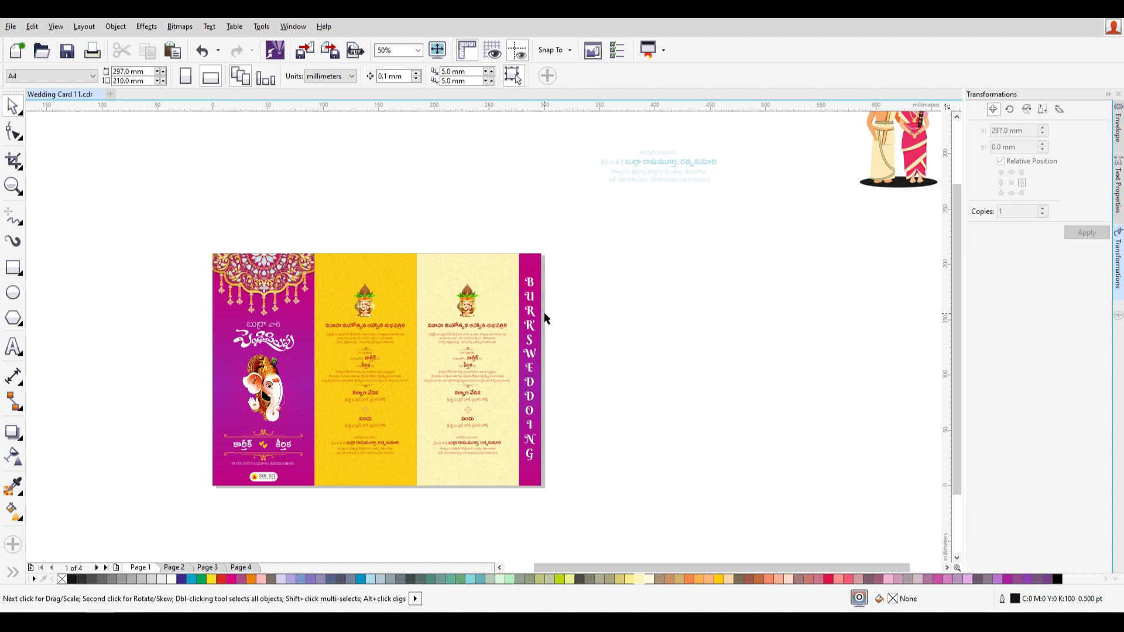
- Copy the cover panel and the lettered end strip to the empty area beside the page, and group the copied cover's objects
{"action": "left_click_drag", "start_coordinate": [157, 214], "coordinate": [312, 456]}
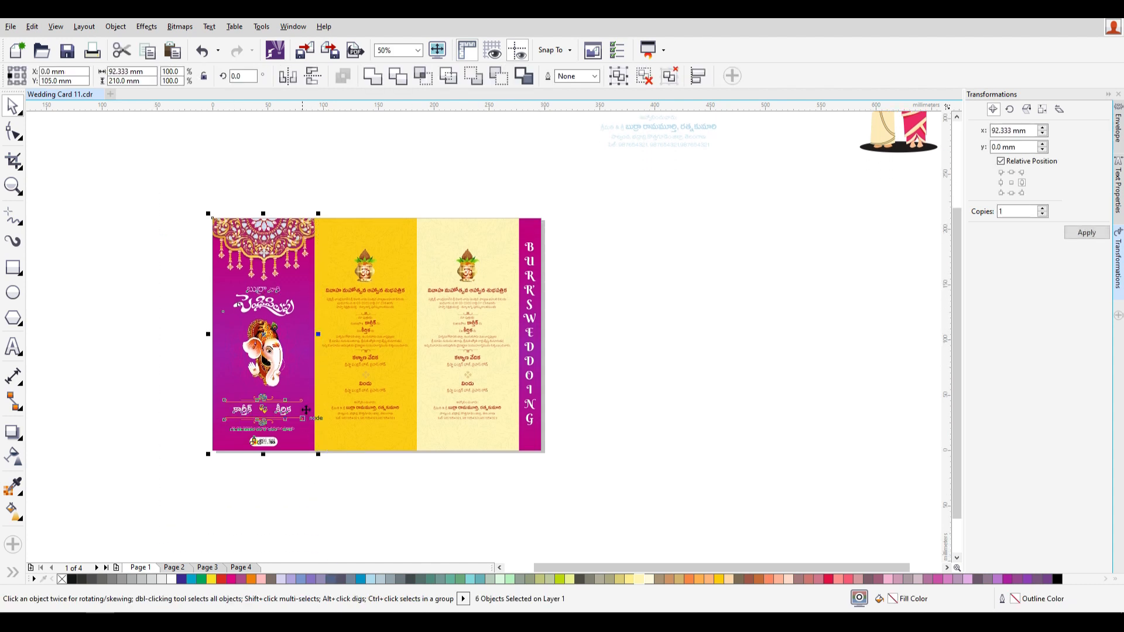
{"action": "left_click_drag", "start_coordinate": [270, 285], "coordinate": [692, 311]}
{"action": "left_click_drag", "start_coordinate": [504, 183], "coordinate": [585, 489]}
{"action": "left_click_drag", "start_coordinate": [524, 322], "coordinate": [770, 350]}
{"action": "left_click_drag", "start_coordinate": [617, 221], "coordinate": [755, 514]}
{"action": "key", "text": "ctrl+g"}
- Try to centre-align the copied end strip and the copied cover on each other
{"action": "left_click", "coordinate": [778, 240], "text": "shift"}
{"action": "key", "text": "c"}
{"action": "key", "text": "e"}
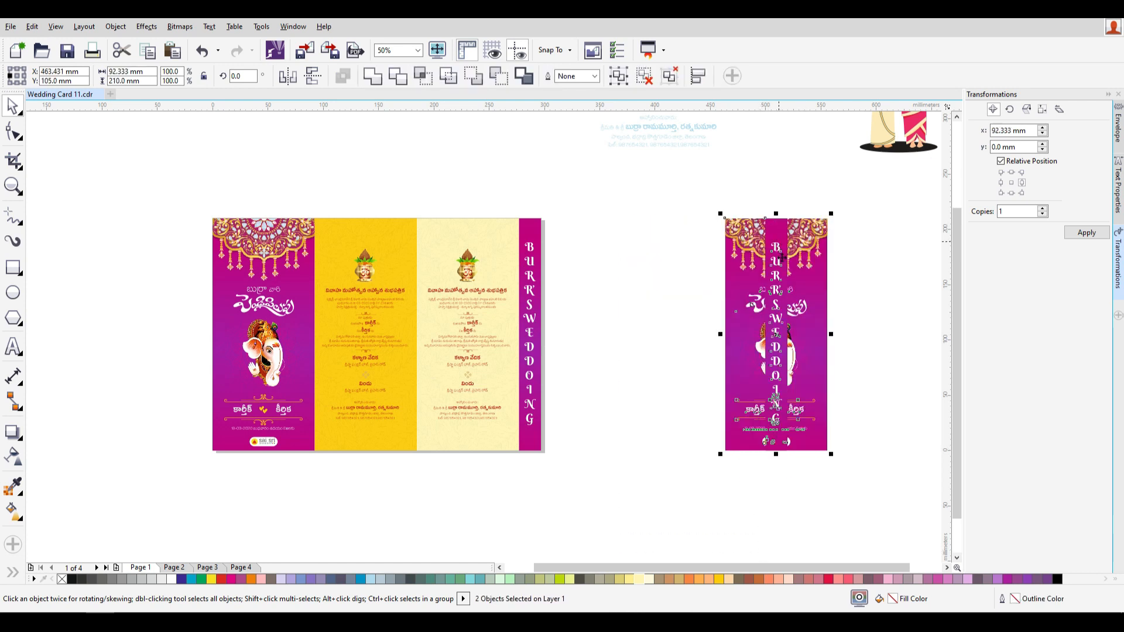
{"action": "key", "text": "ctrl+z"}
- Place the copied end strip flush against the right edge of the copied cover
{"action": "left_click", "coordinate": [888, 366]}
{"action": "left_click_drag", "start_coordinate": [778, 286], "coordinate": [696, 302]}
{"action": "left_click", "coordinate": [890, 328]}
{"action": "left_click", "coordinate": [695, 301]}
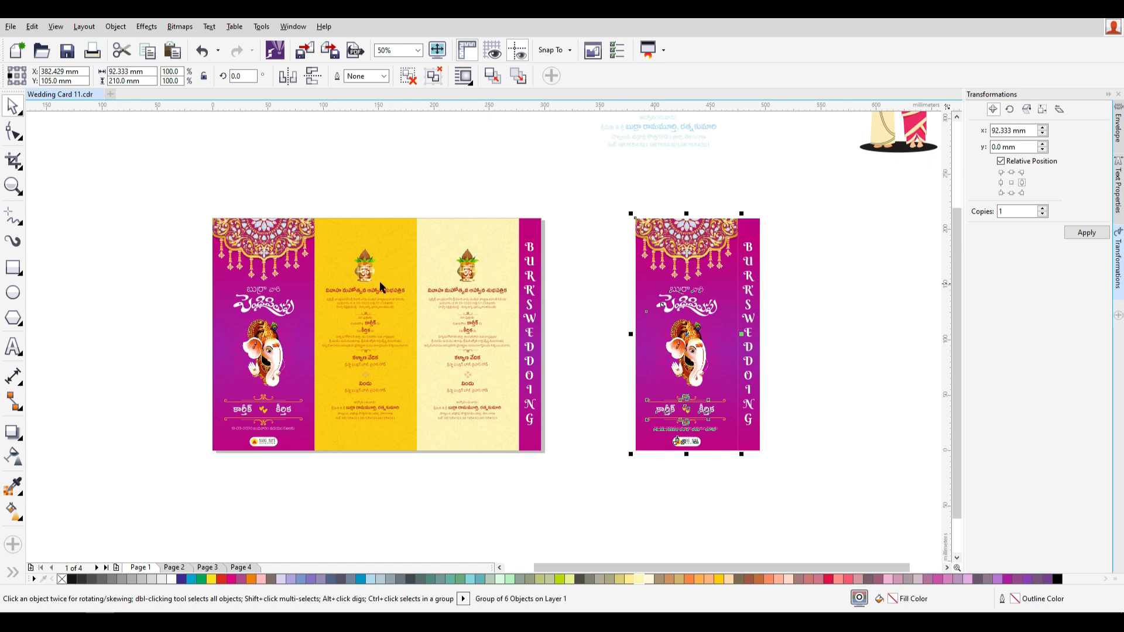
{"action": "left_click", "coordinate": [835, 419]}
{"action": "left_click_drag", "start_coordinate": [793, 477], "coordinate": [565, 179]}
{"action": "left_click", "coordinate": [908, 410]}
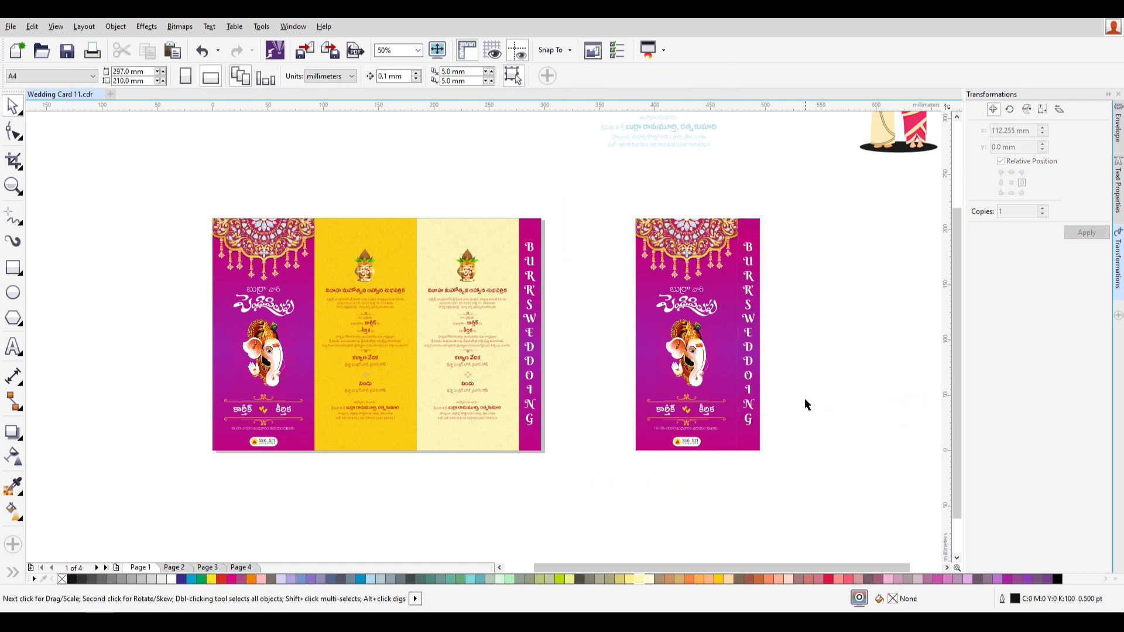
- Delete the copied end strip beside the copied cover
{"action": "left_click", "coordinate": [754, 361]}
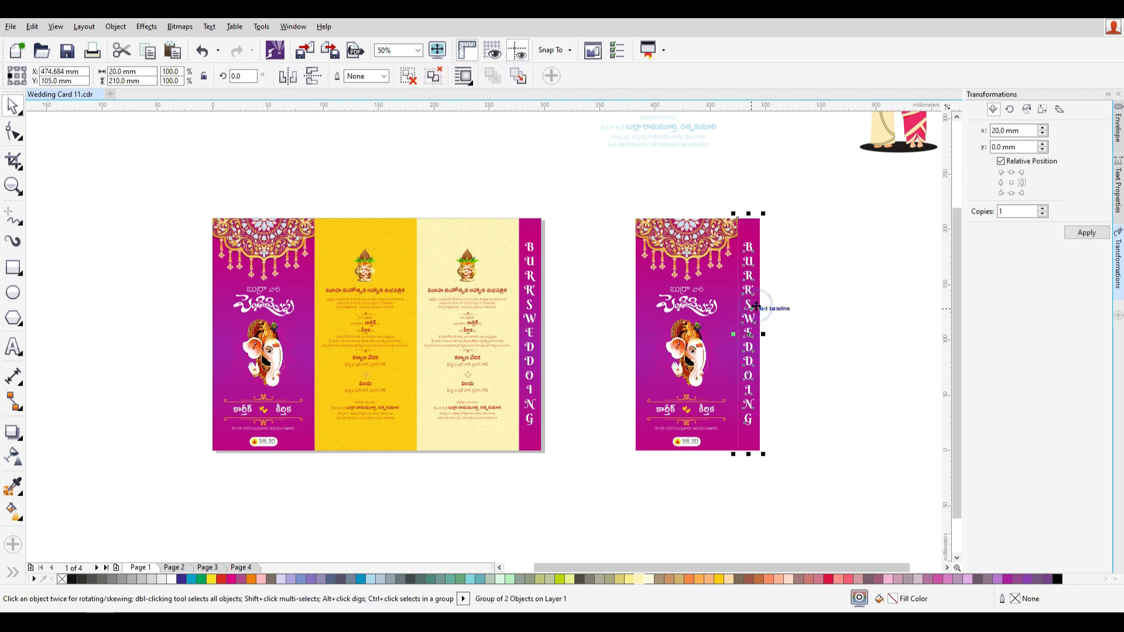
{"action": "key", "text": "Delete"}
{"action": "scroll", "coordinate": [607, 379], "scroll_direction": "down", "scroll_amount": 1}
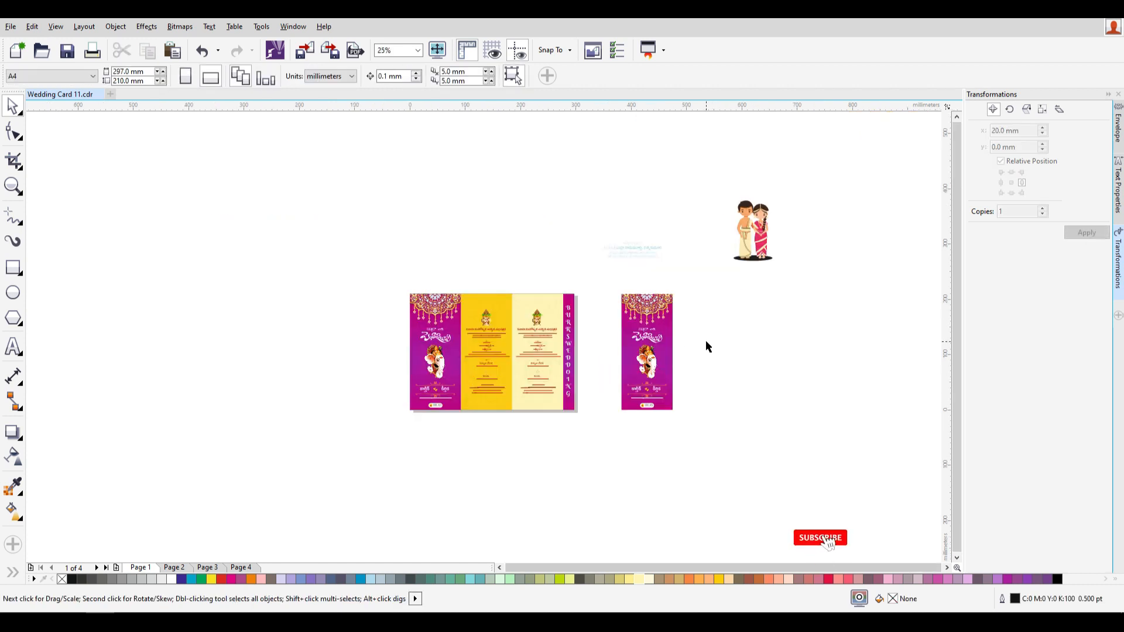
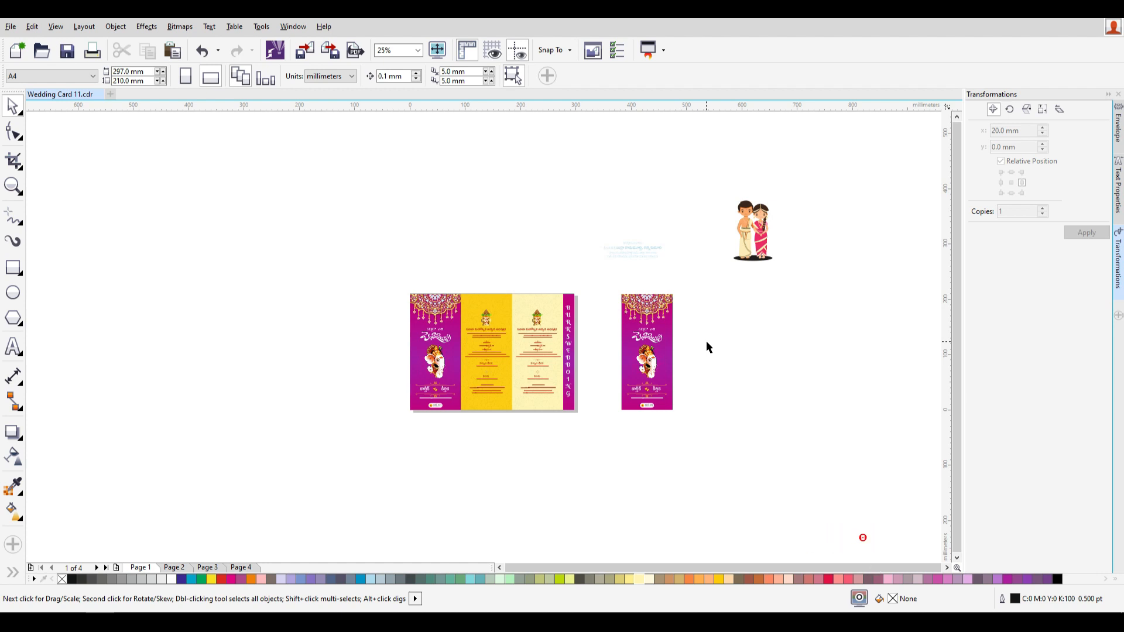
{"action": "left_click_drag", "start_coordinate": [741, 483], "coordinate": [596, 282]}
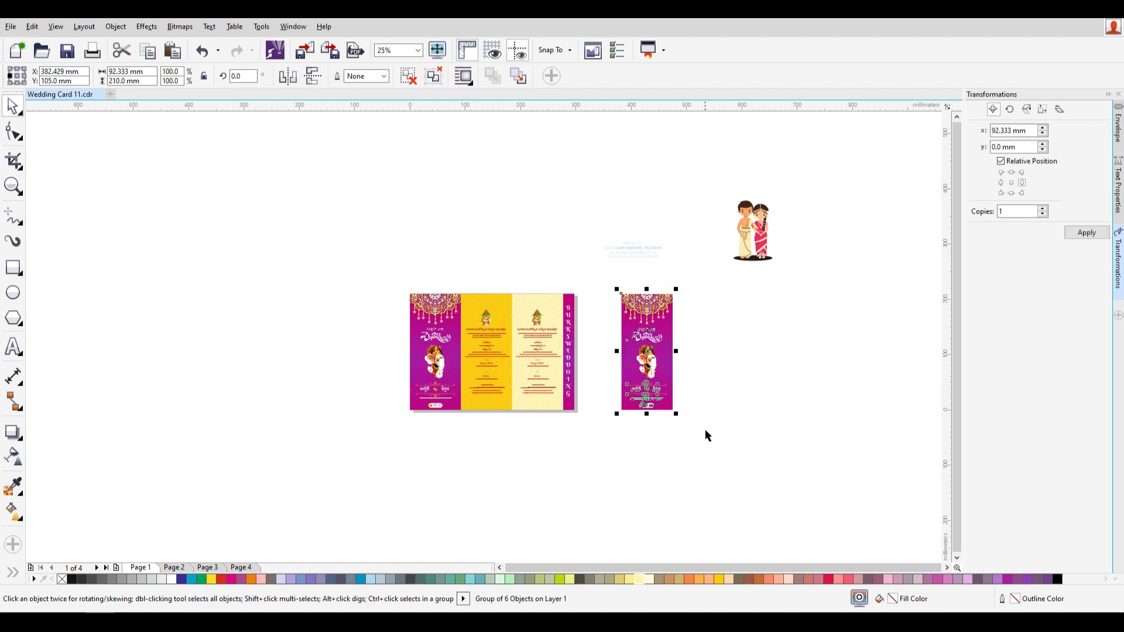
{"action": "scroll", "coordinate": [706, 431], "scroll_direction": "up", "scroll_amount": 1}
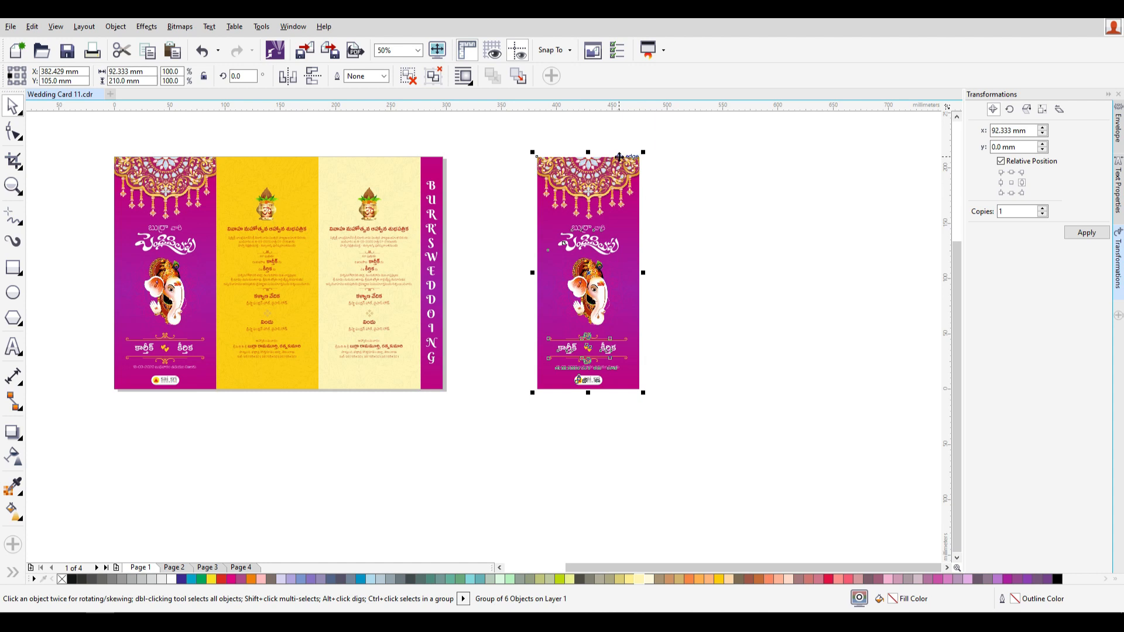
{"action": "scroll", "coordinate": [559, 285], "scroll_direction": "down", "scroll_amount": 1}
{"action": "scroll", "coordinate": [625, 267], "scroll_direction": "up", "scroll_amount": 1}
{"action": "left_click_drag", "start_coordinate": [520, 229], "coordinate": [521, 301]}
{"action": "key", "text": "ctrl+z"}
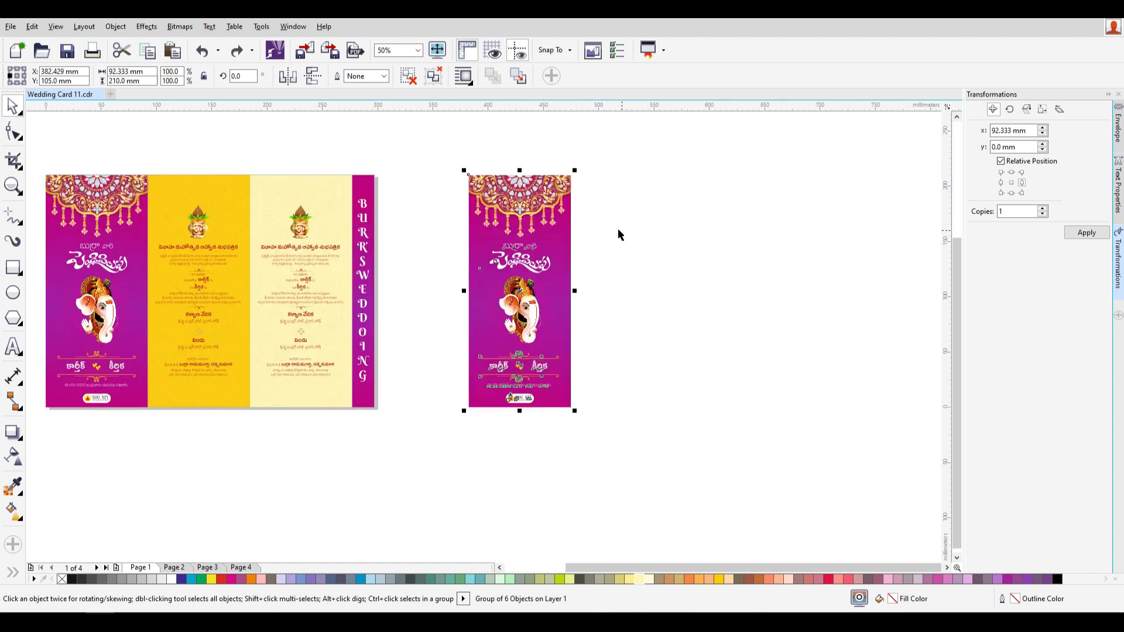
{"action": "scroll", "coordinate": [494, 289], "scroll_direction": "down", "scroll_amount": 1}
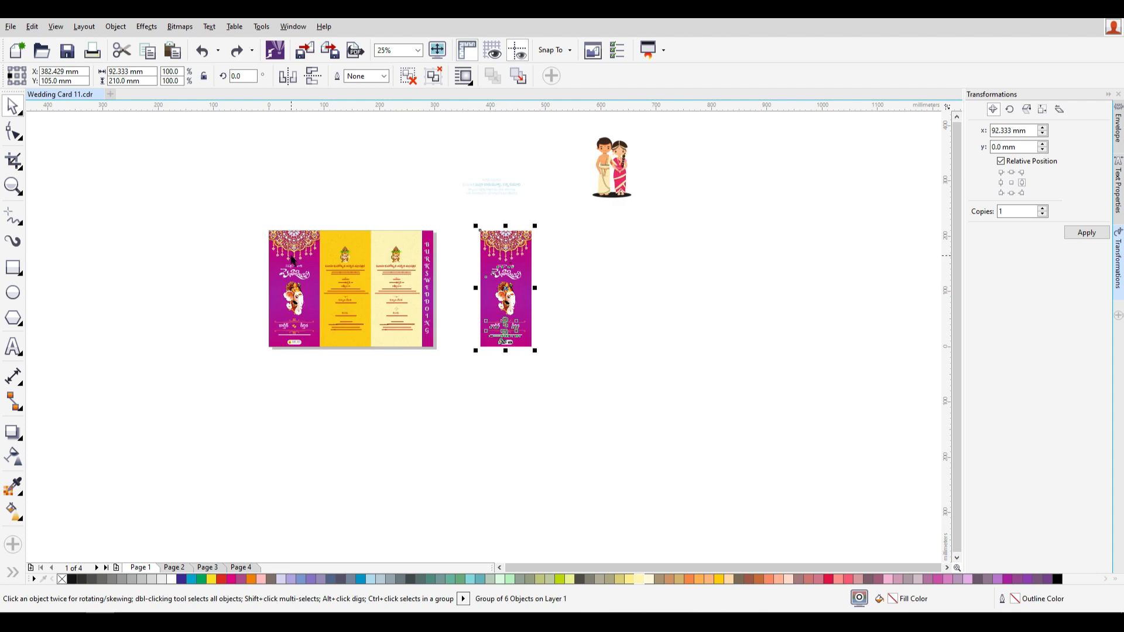
- Resize the copied cover group to 98 mm wide and 215 mm high
{"action": "left_click", "coordinate": [293, 258]}
{"action": "left_click", "coordinate": [513, 238]}
{"action": "left_click", "coordinate": [145, 71]}
{"action": "type", "text": "98"}
{"action": "key", "text": "Tab"}
{"action": "key", "text": "Return"}
{"action": "left_click", "coordinate": [644, 382]}
{"action": "scroll", "coordinate": [480, 243], "scroll_direction": "up", "scroll_amount": 2}
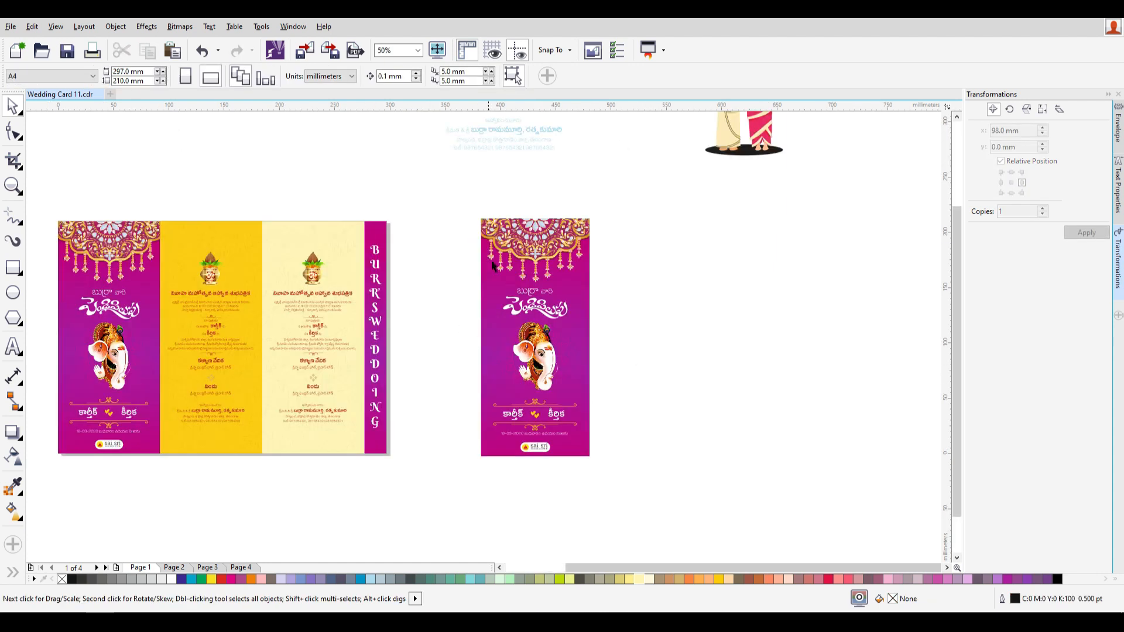
- Group all objects of the original cover panel, keeping it in place on the page
{"action": "left_click", "coordinate": [571, 250]}
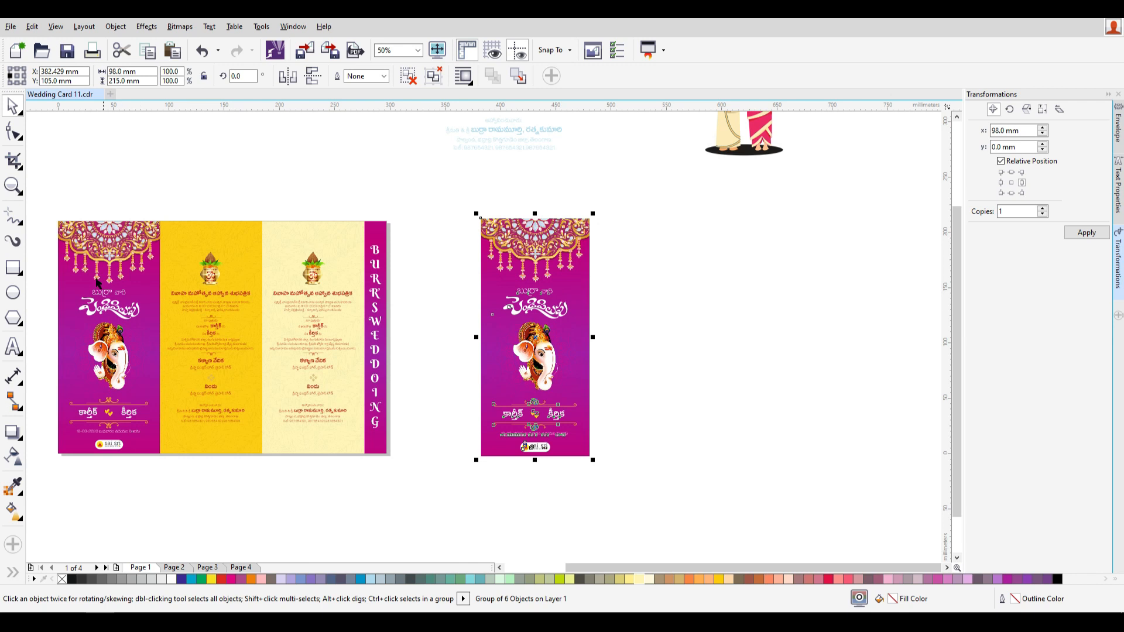
{"action": "left_click", "coordinate": [97, 281]}
{"action": "left_click_drag", "start_coordinate": [101, 309], "coordinate": [701, 325]}
{"action": "key", "text": "ctrl+z"}
{"action": "left_click", "coordinate": [37, 197]}
{"action": "left_click_drag", "start_coordinate": [37, 197], "coordinate": [174, 549]}
{"action": "left_click_drag", "start_coordinate": [128, 312], "coordinate": [100, 252]}
{"action": "key", "text": "ctrl+z"}
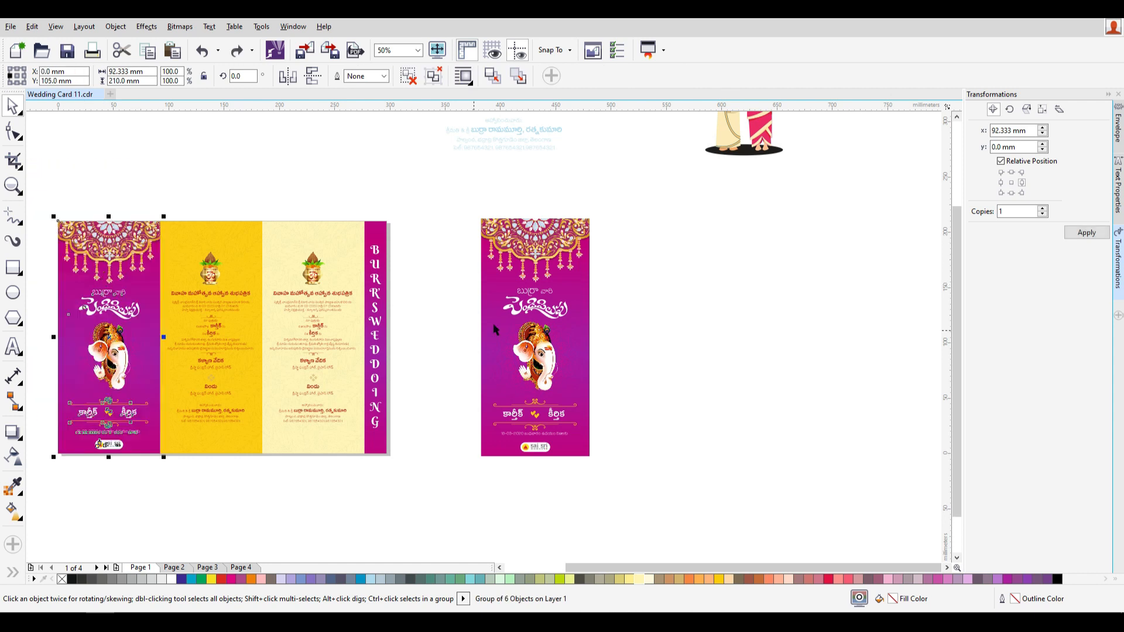
- Try to align the original cover group with the enlarged cover copy
{"action": "left_click", "coordinate": [537, 276], "text": "shift"}
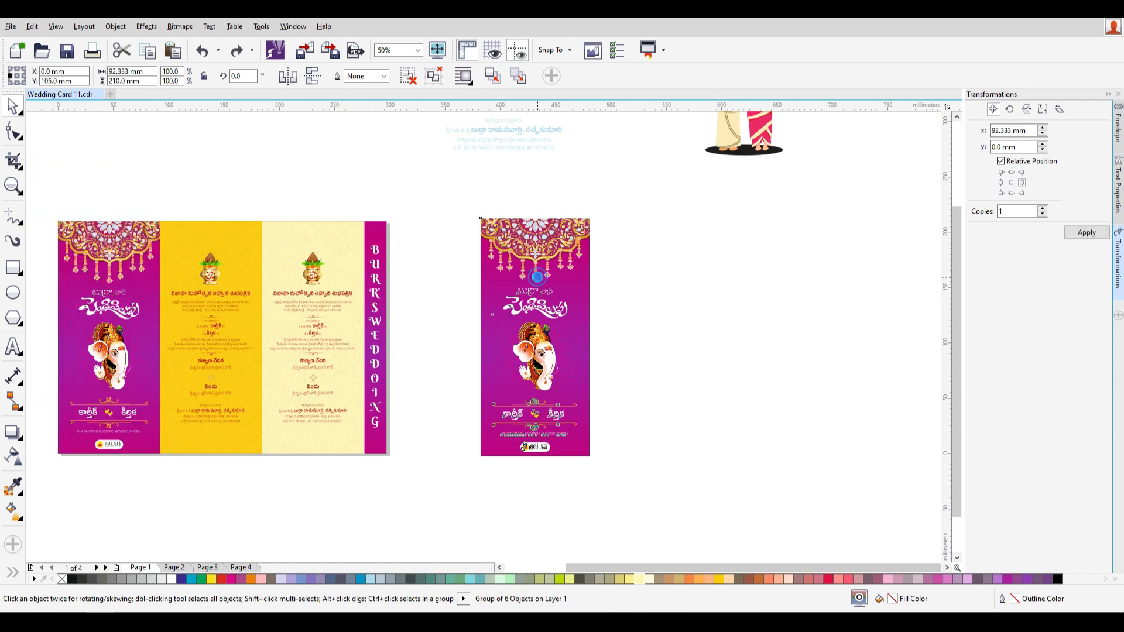
{"action": "key", "text": "e"}
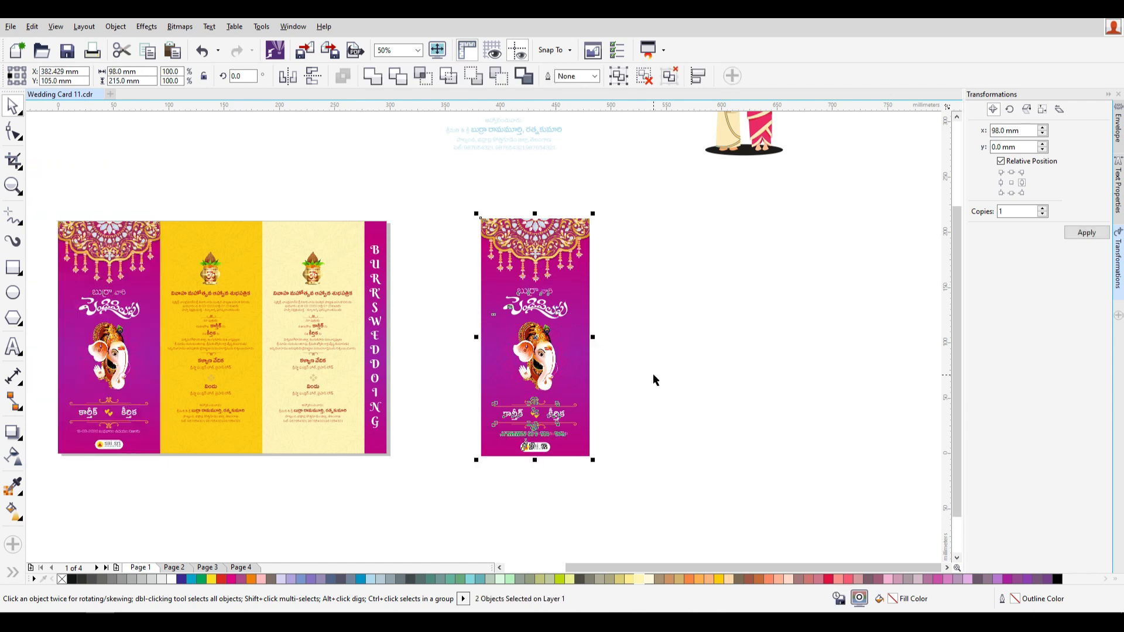
{"action": "key", "text": "ctrl+z"}
{"action": "left_click", "coordinate": [395, 327]}
- Copy the original cover group to the empty area beyond the enlarged cover and fill the copy with red, C0 M100 Y100 K0
{"action": "left_click_drag", "start_coordinate": [120, 233], "coordinate": [739, 273]}
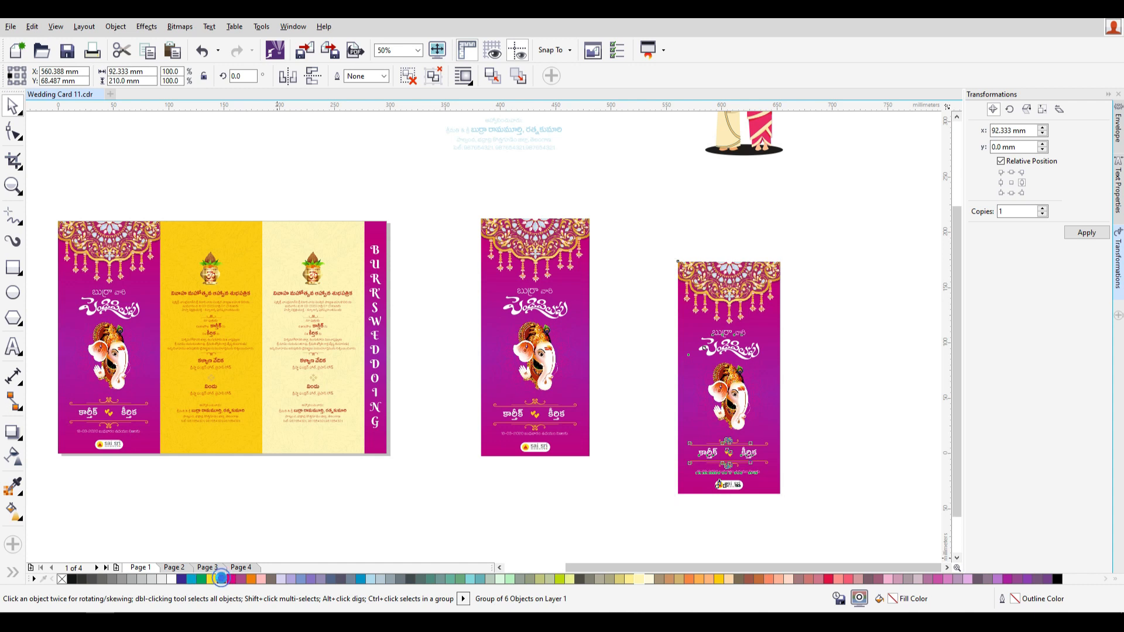
{"action": "left_click", "coordinate": [221, 578]}
- Centre the red cover copy on the enlarged cover both ways and send the enlarged cover to the back
{"action": "left_click", "coordinate": [559, 229], "text": "shift"}
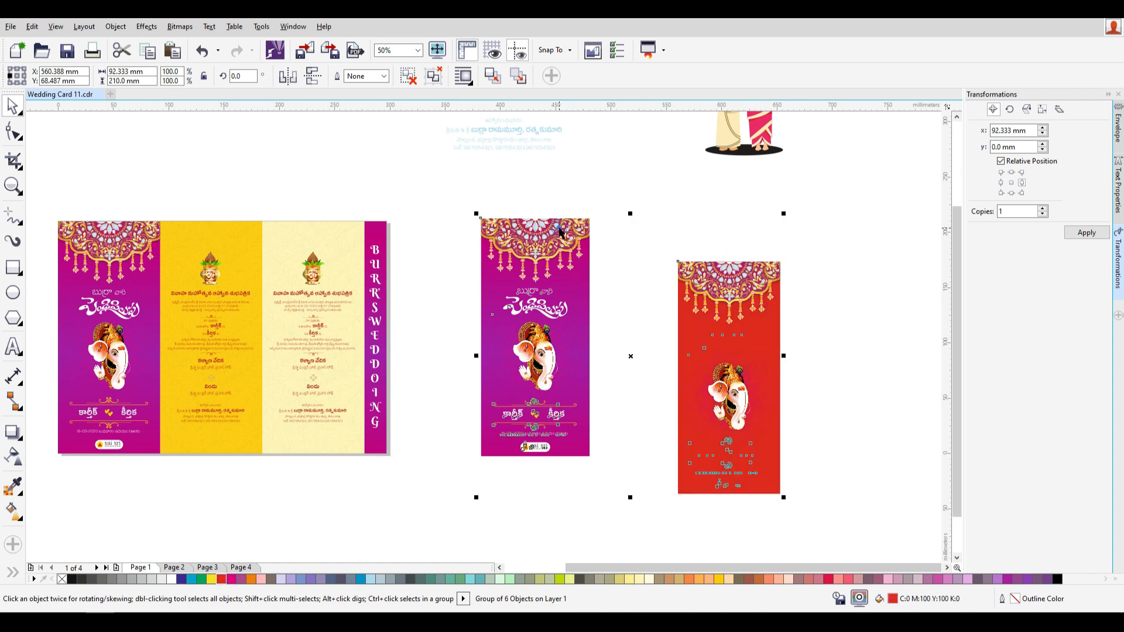
{"action": "key", "text": "e"}
{"action": "key", "text": "c"}
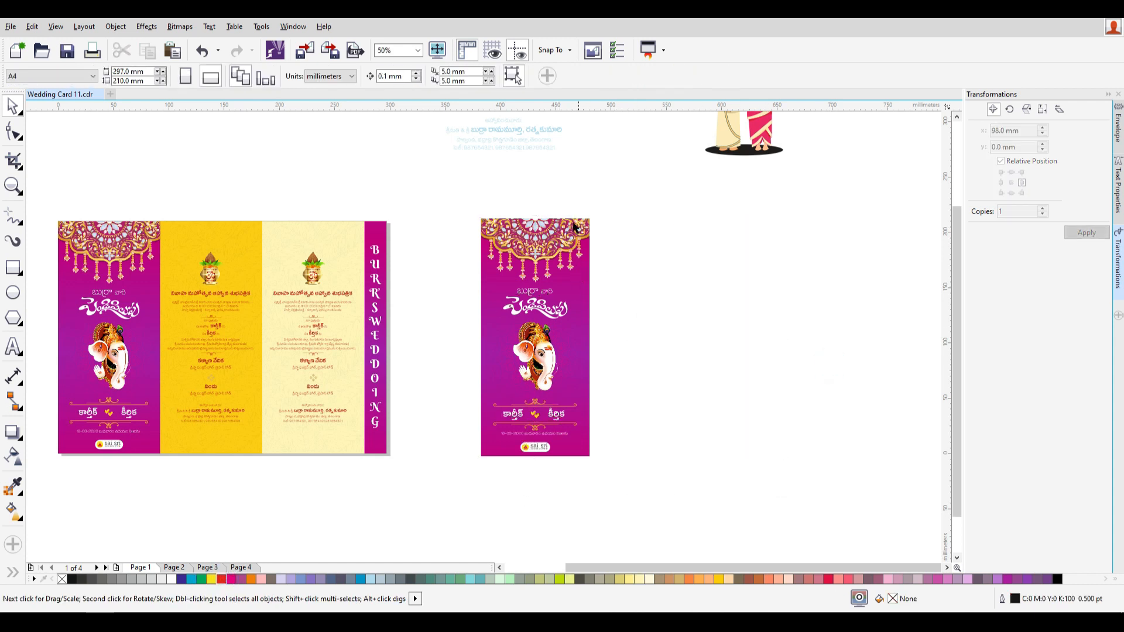
{"action": "left_click_drag", "start_coordinate": [566, 227], "coordinate": [703, 260]}
{"action": "key", "text": "ctrl+z"}
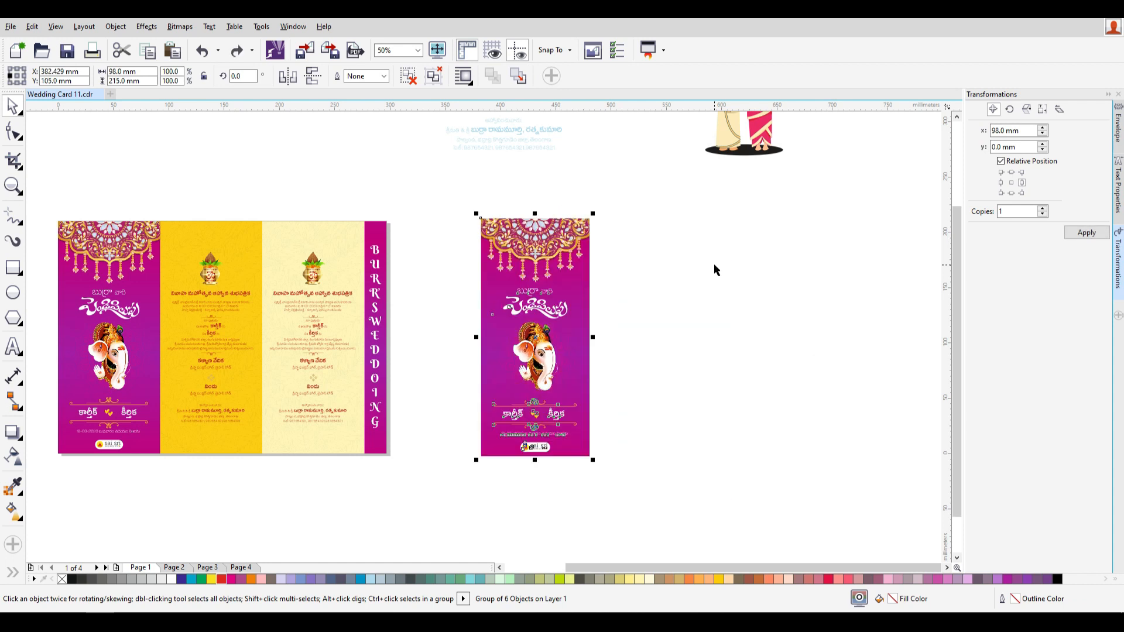
{"action": "key", "text": "shift+Page_Down"}
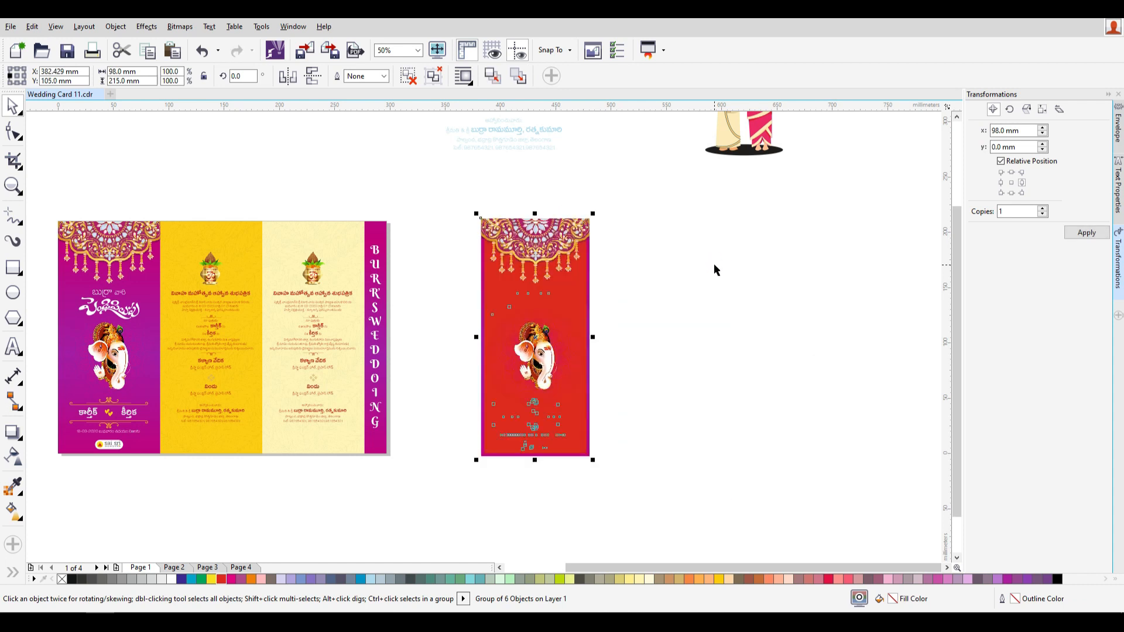
- Examine the bleed margin that the enlarged cover leaves around the red original-size copy
{"action": "left_click", "coordinate": [807, 436]}
{"action": "scroll", "coordinate": [566, 462], "scroll_direction": "up", "scroll_amount": 2}
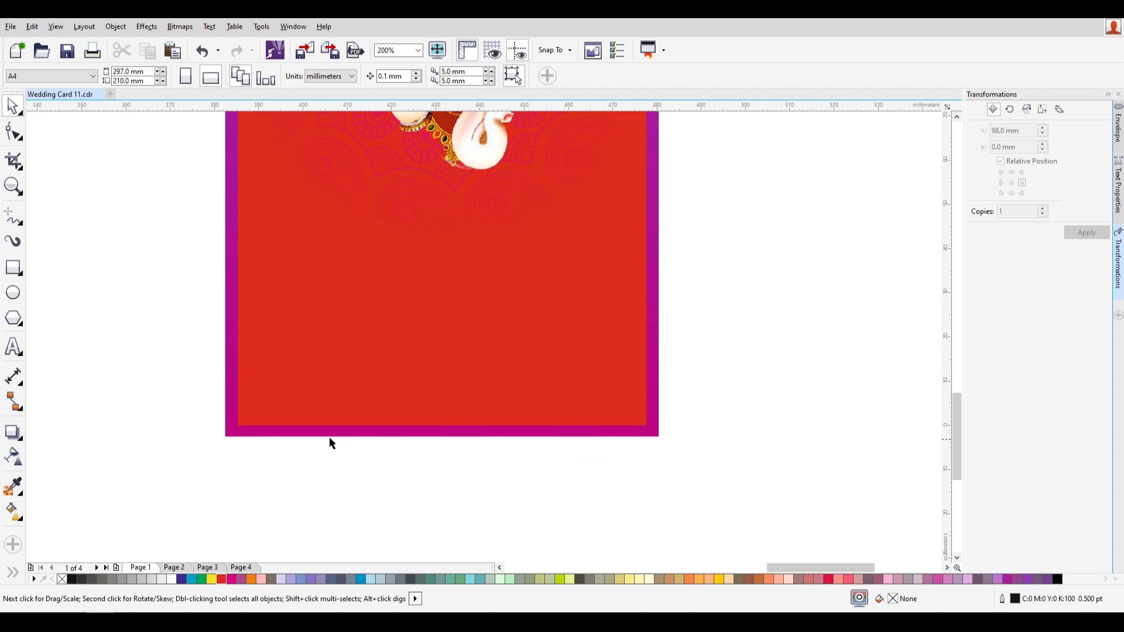
{"action": "scroll", "coordinate": [627, 351], "scroll_direction": "down", "scroll_amount": 2}
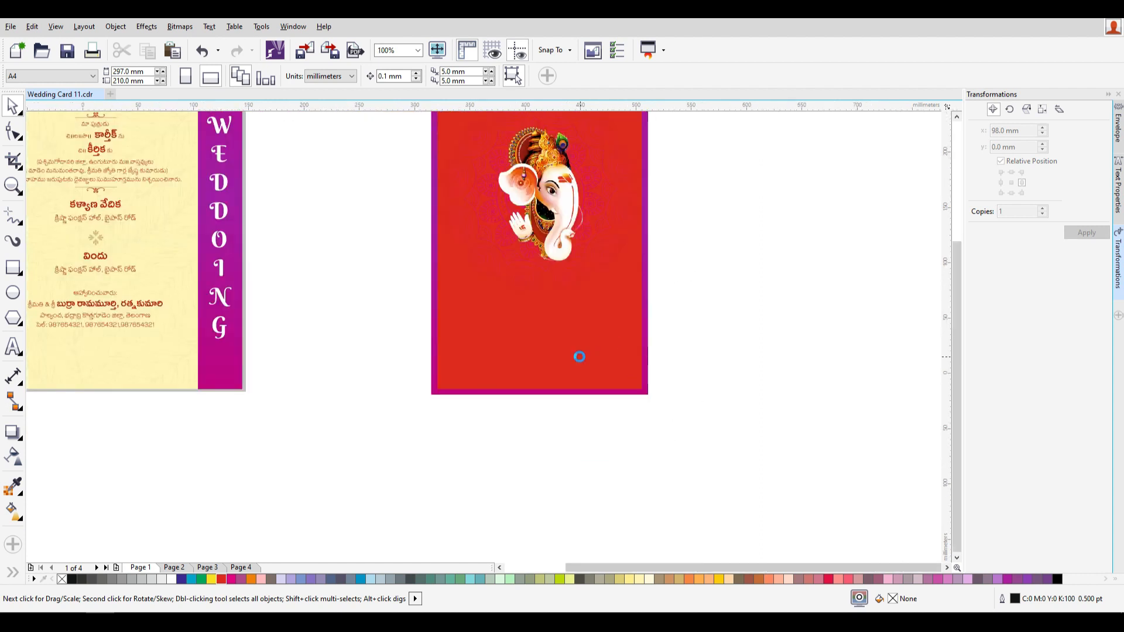
{"action": "scroll", "coordinate": [614, 159], "scroll_direction": "up", "scroll_amount": 1}
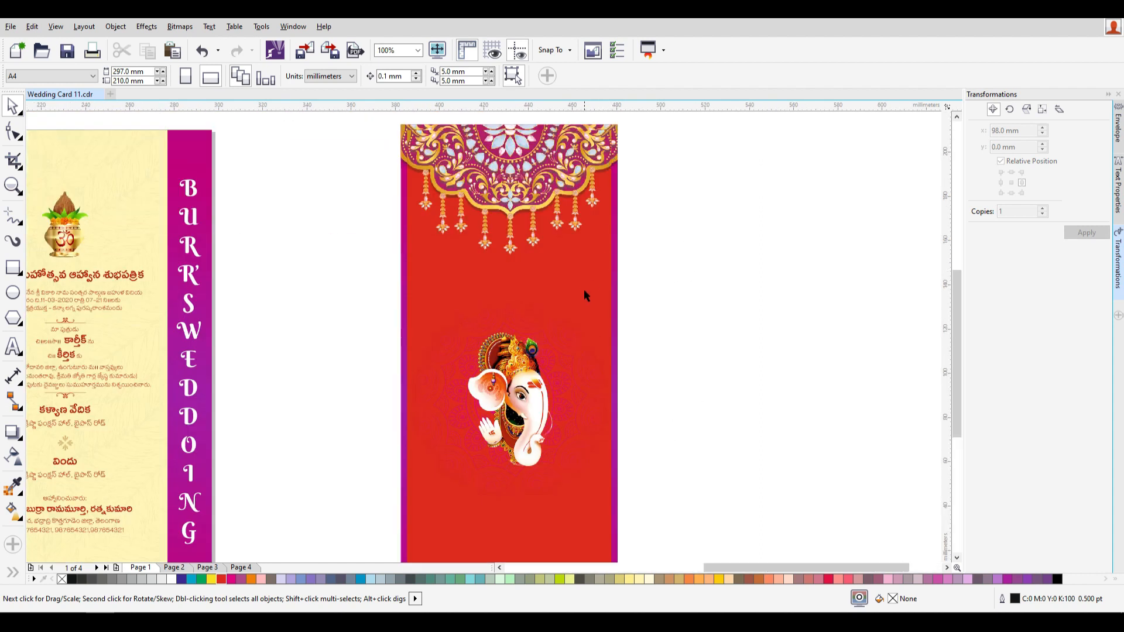
{"action": "left_click", "coordinate": [463, 298]}
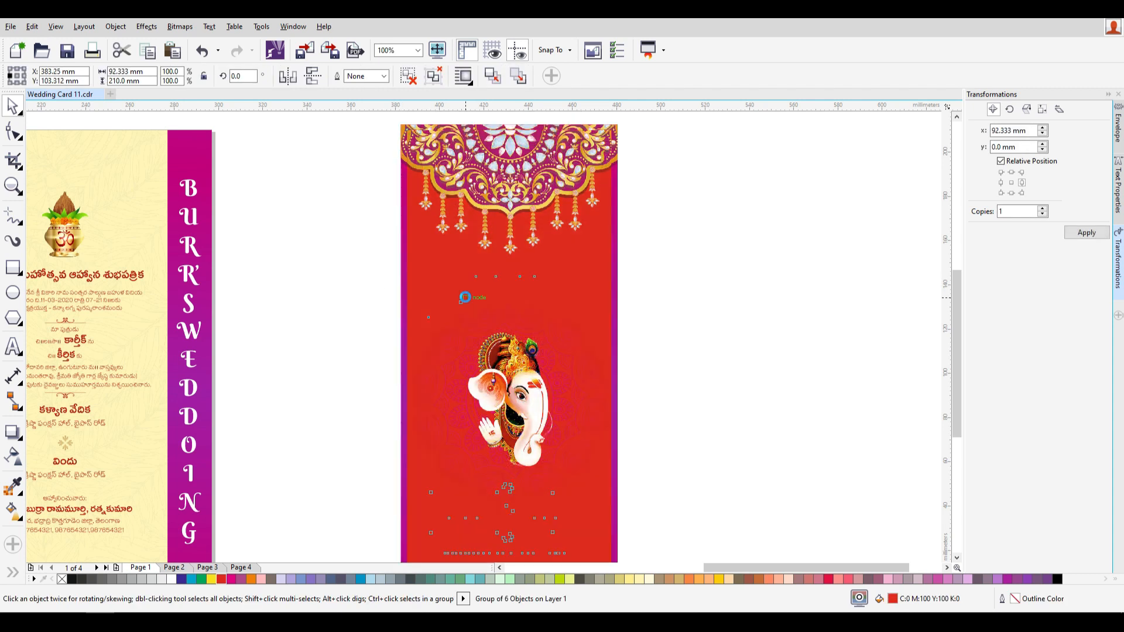
{"action": "key", "text": "ctrl+z"}
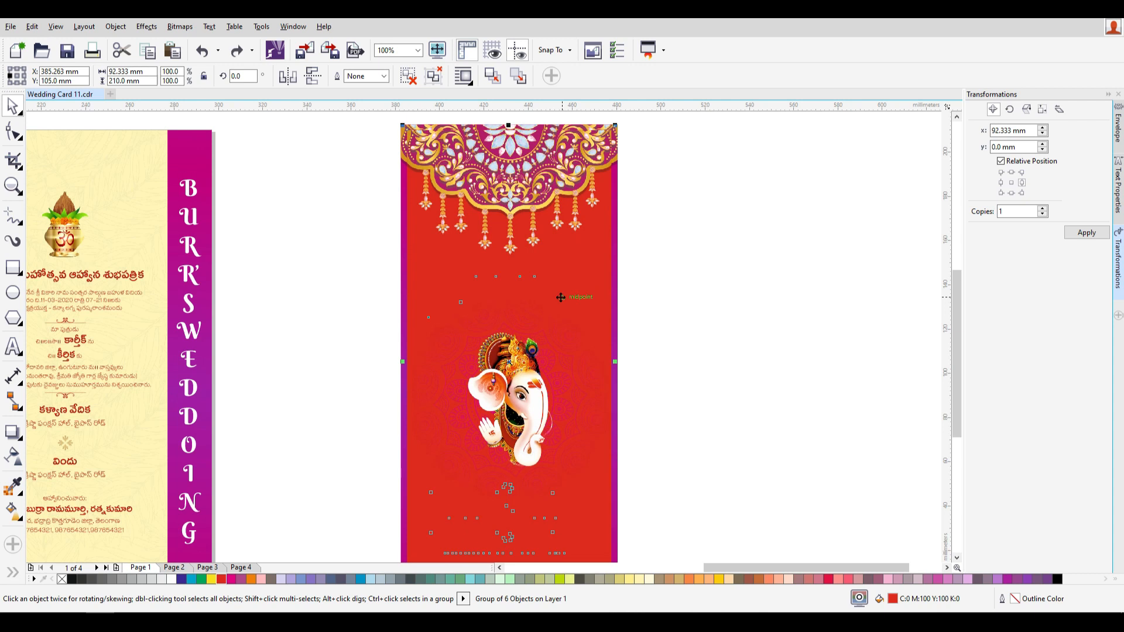
- Delete the red original-size copy lying on the enlarged cover
{"action": "scroll", "coordinate": [520, 259], "scroll_direction": "down", "scroll_amount": 2}
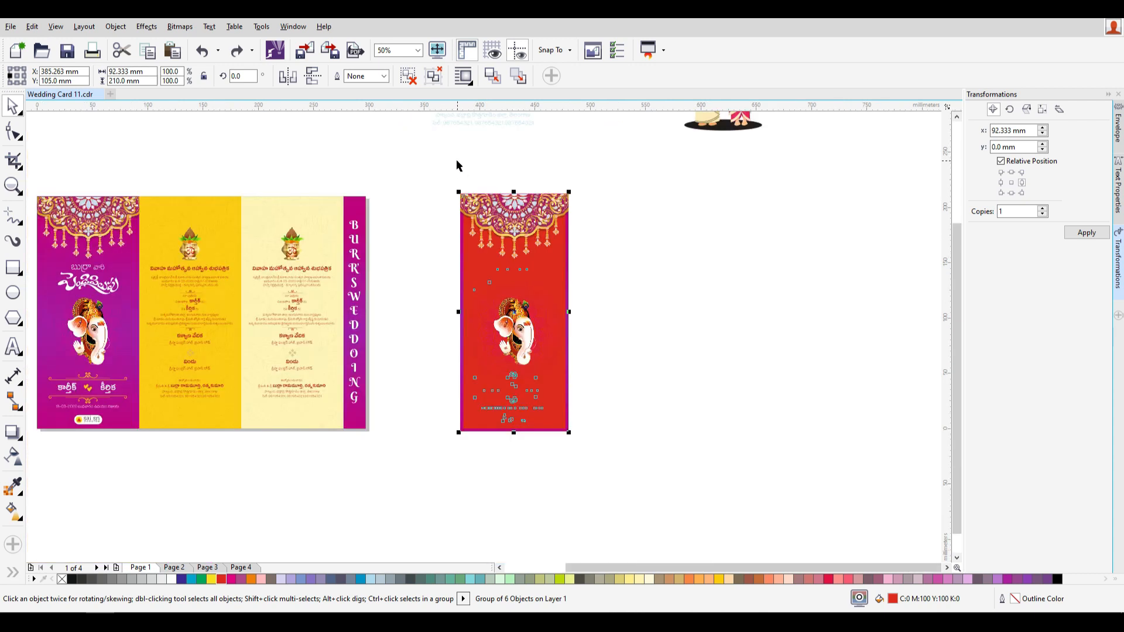
{"action": "key", "text": "Delete"}
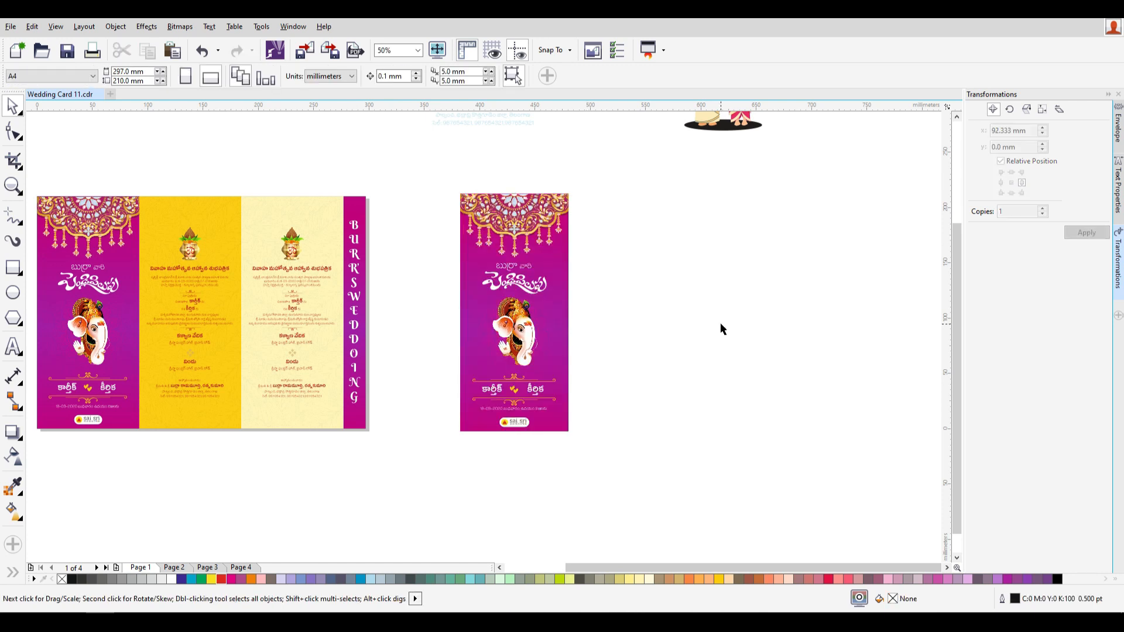
{"action": "scroll", "coordinate": [496, 413], "scroll_direction": "down", "scroll_amount": 1}
{"action": "scroll", "coordinate": [525, 341], "scroll_direction": "up", "scroll_amount": 1}
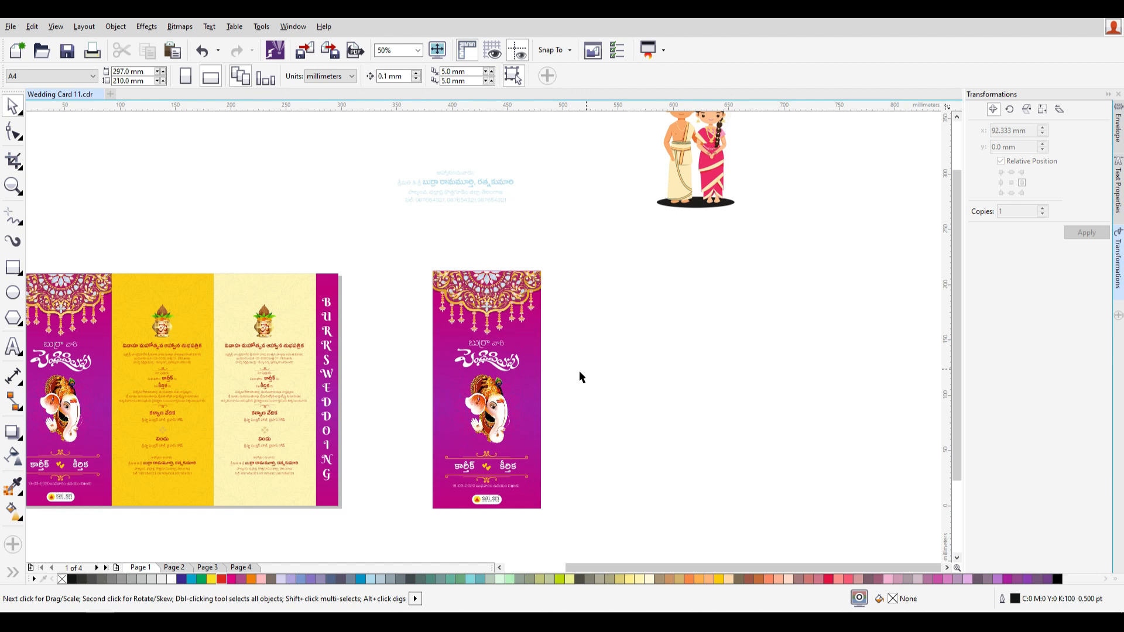
{"action": "left_click_drag", "start_coordinate": [467, 301], "coordinate": [562, 318]}
{"action": "key", "text": "ctrl+z"}
{"action": "left_click_drag", "start_coordinate": [486, 333], "coordinate": [559, 350]}
{"action": "key", "text": "ctrl+z"}
{"action": "key", "text": "ctrl+z"}
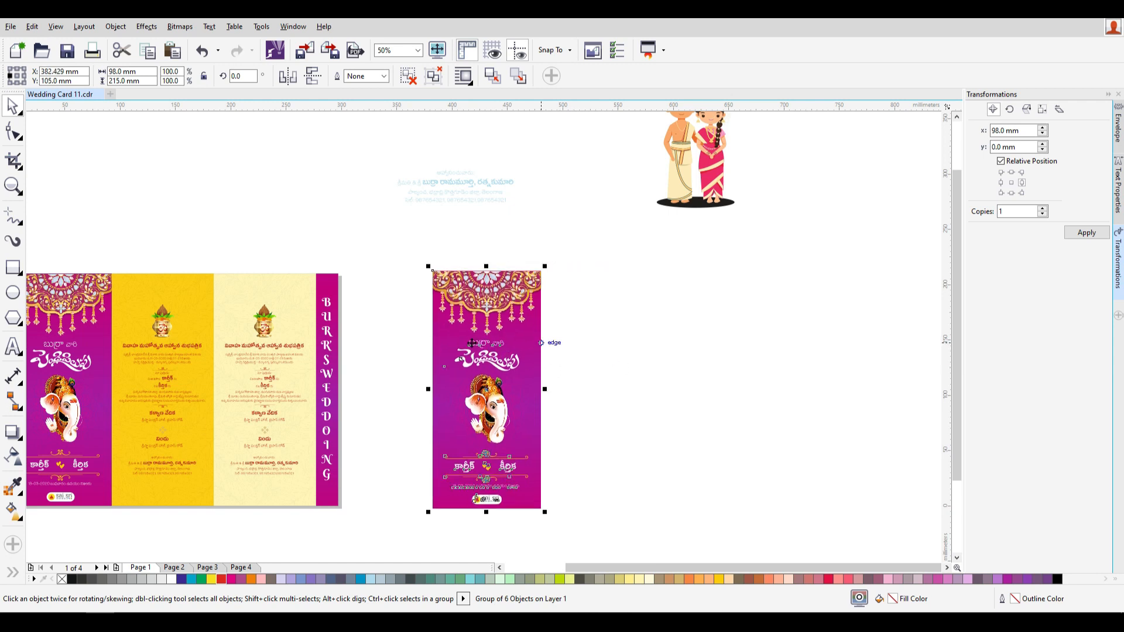
- Move the enlarged cover group farther from the page, into the empty area below the couple illustration
{"action": "scroll", "coordinate": [461, 347], "scroll_direction": "down", "scroll_amount": 1}
{"action": "left_click_drag", "start_coordinate": [473, 359], "coordinate": [578, 364]}
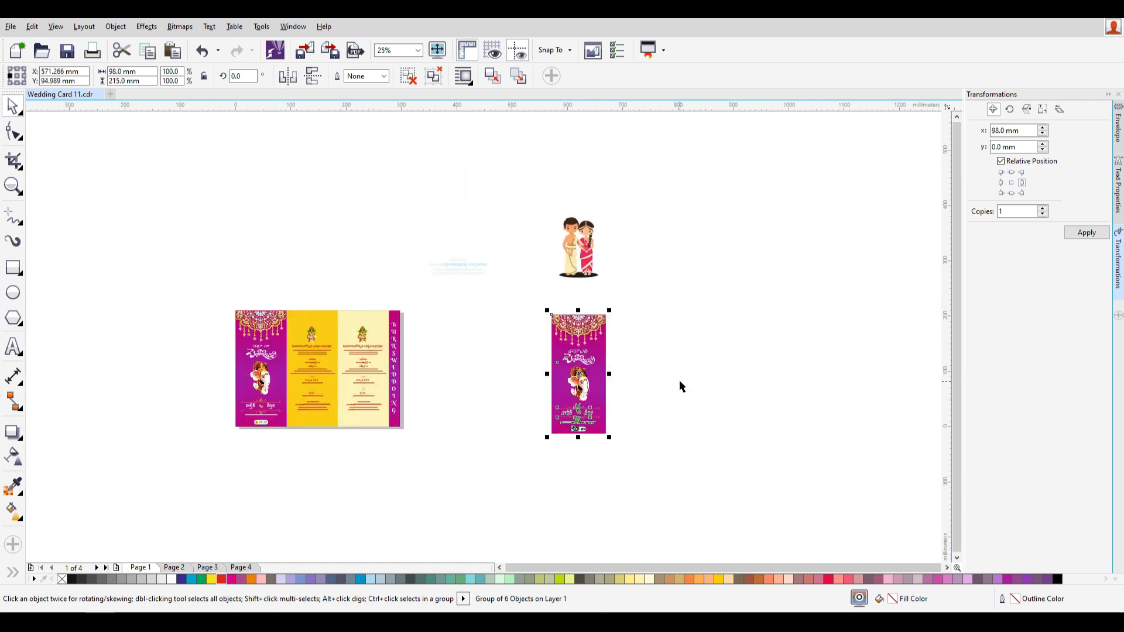
{"action": "scroll", "coordinate": [678, 380], "scroll_direction": "up", "scroll_amount": 1}
{"action": "left_click_drag", "start_coordinate": [483, 316], "coordinate": [509, 319]}
{"action": "key", "text": "ctrl+z"}
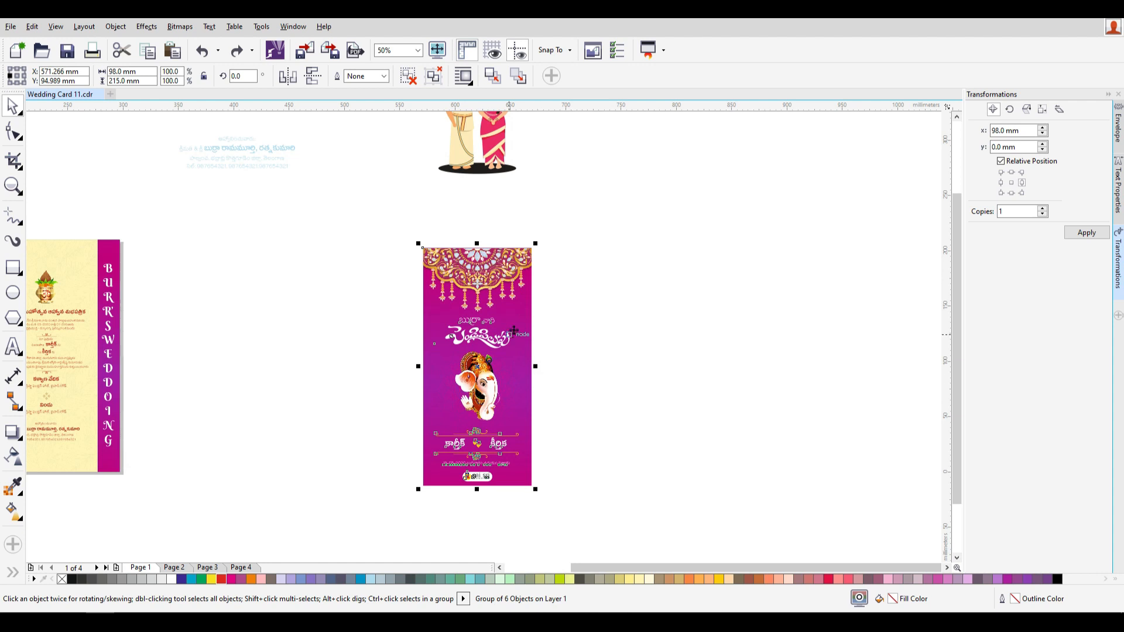
- Duplicate the enlarged cover once, offset 98 mm horizontally so the copy adjoins its right edge
{"action": "left_click", "coordinate": [1022, 183]}
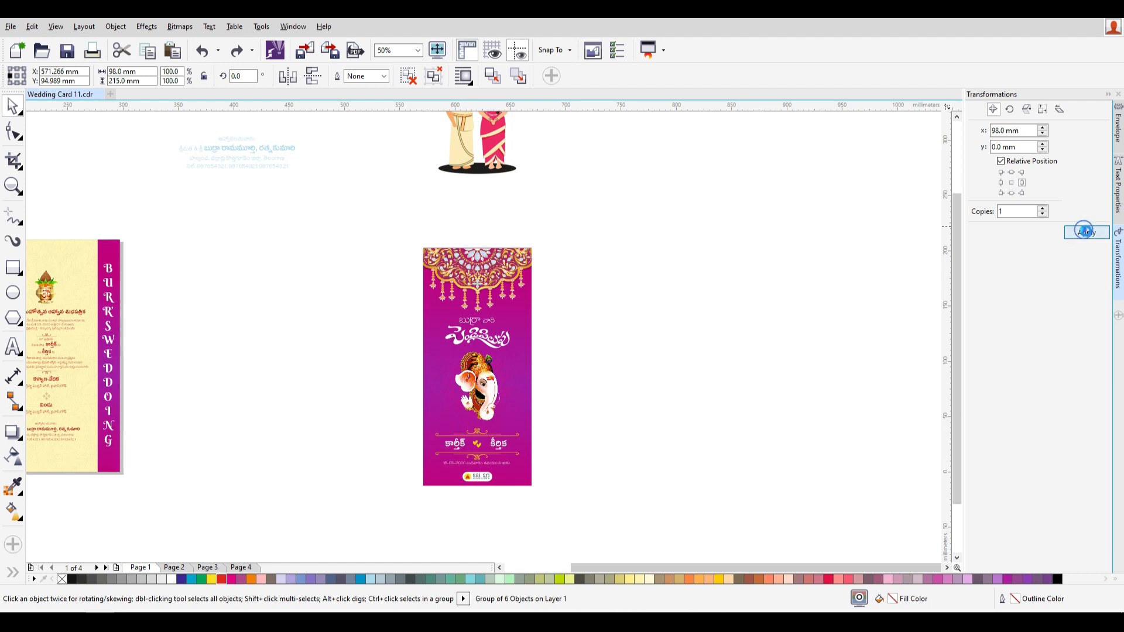
{"action": "left_click", "coordinate": [1086, 233]}
{"action": "left_click", "coordinate": [737, 402]}
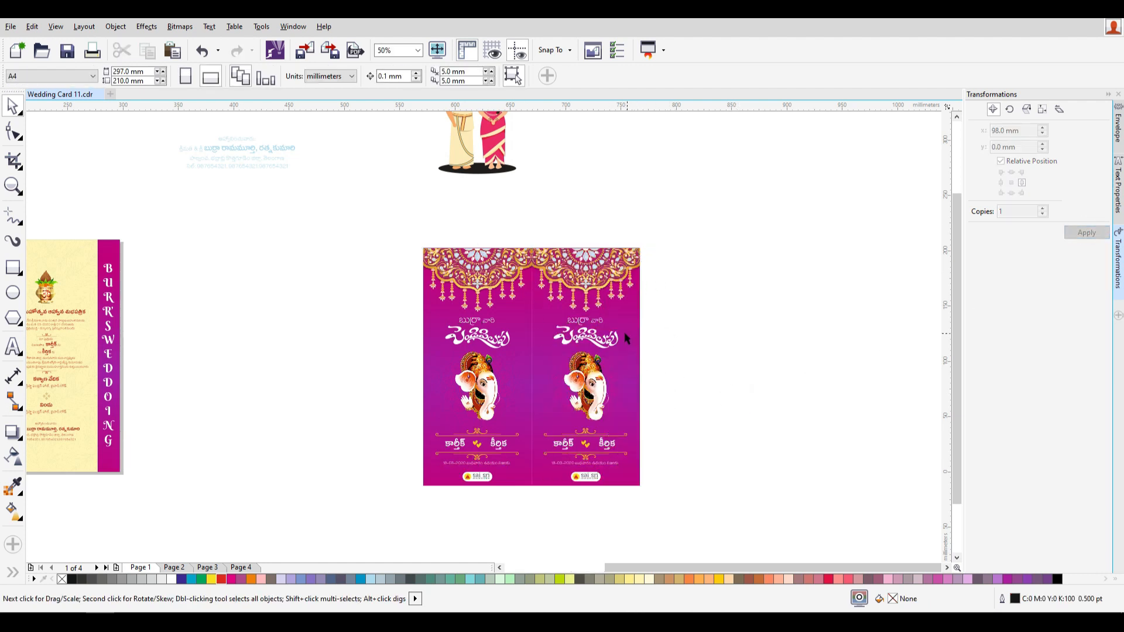
{"action": "left_click_drag", "start_coordinate": [595, 269], "coordinate": [663, 269]}
{"action": "key", "text": "ctrl+z"}
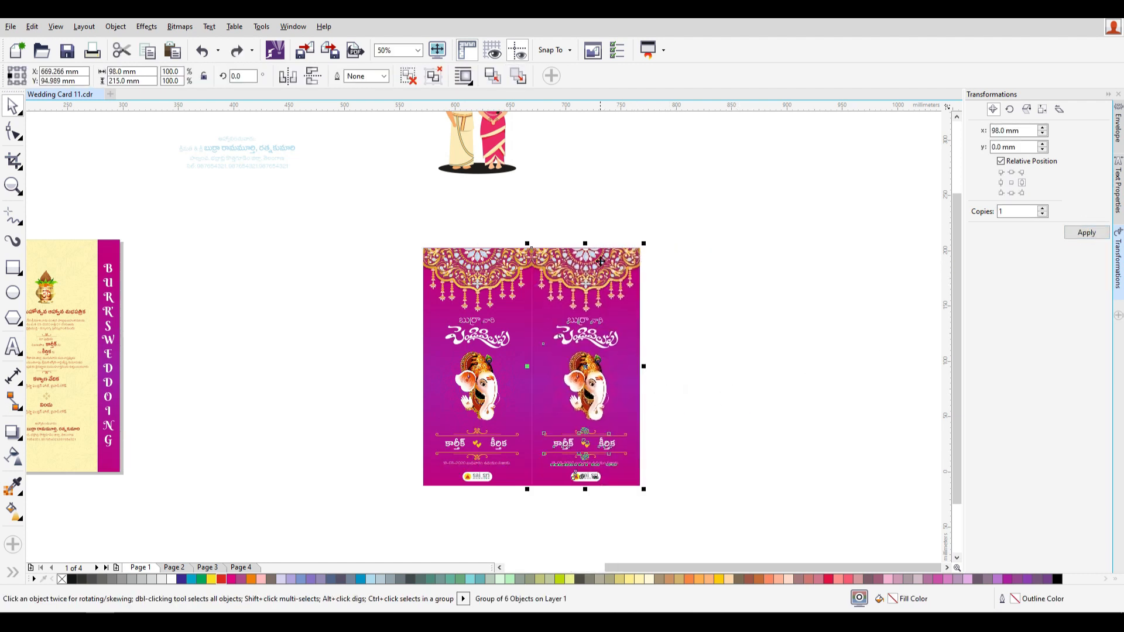
- Ungroup the duplicated cover panel and select its background rectangle
{"action": "right_click", "coordinate": [600, 261]}
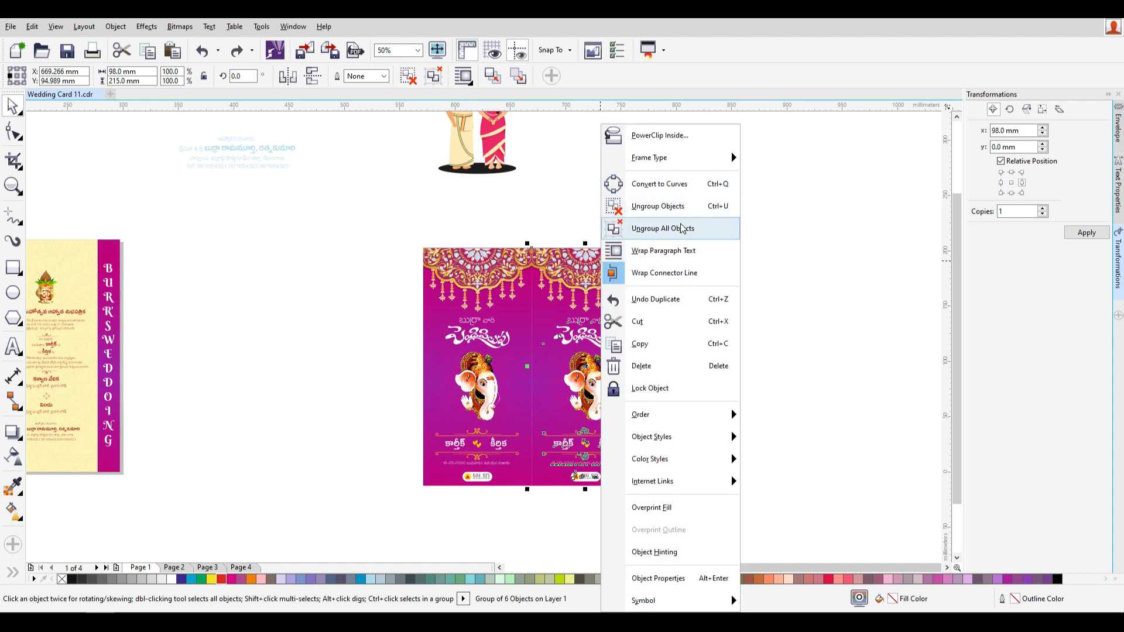
{"action": "left_click", "coordinate": [850, 269]}
{"action": "left_click_drag", "start_coordinate": [613, 276], "coordinate": [675, 293]}
{"action": "key", "text": "ctrl+z"}
{"action": "key", "text": "ctrl+u"}
{"action": "left_click", "coordinate": [779, 371]}
{"action": "left_click", "coordinate": [635, 272]}
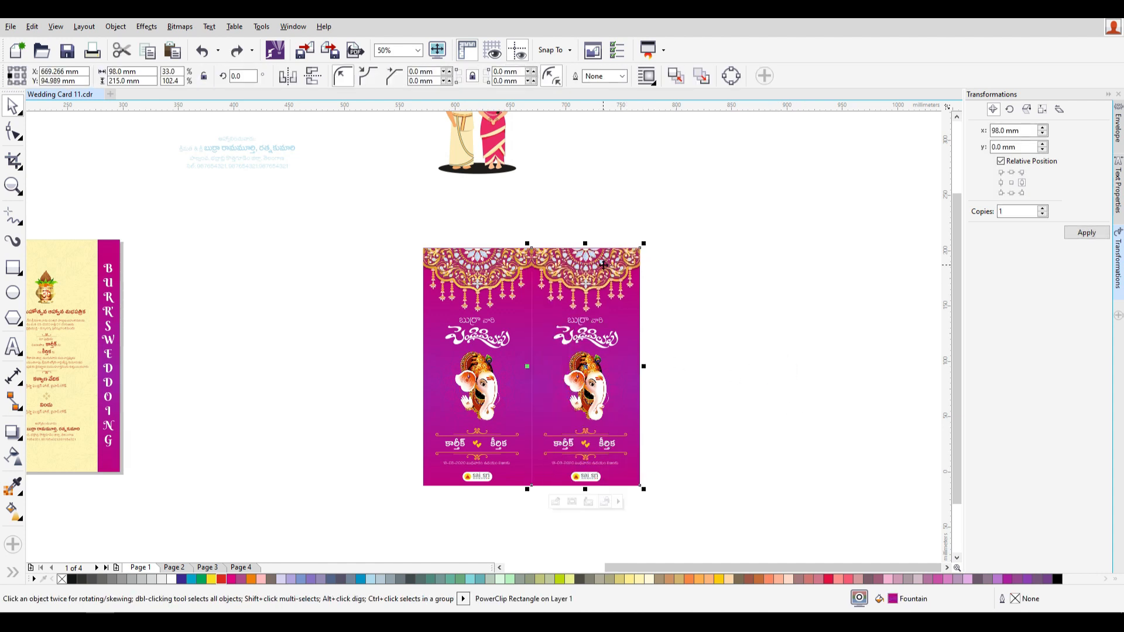
- Delete the title, Ganesha picture, couple's names, date line and logo from the duplicated panel
{"action": "left_click_drag", "start_coordinate": [548, 309], "coordinate": [743, 419]}
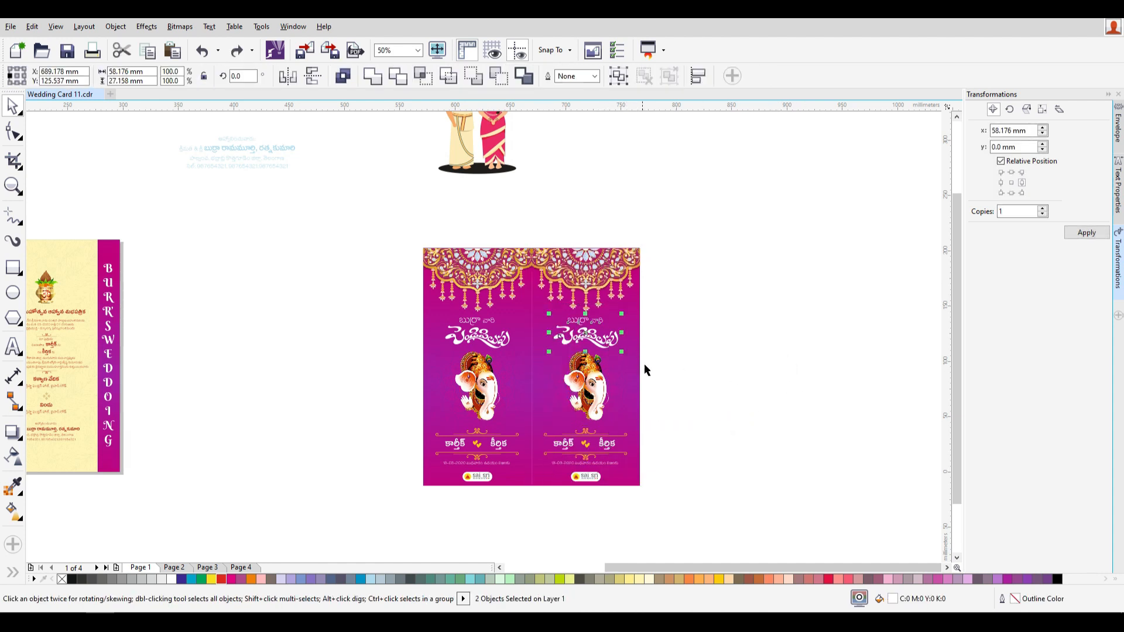
{"action": "key", "text": "Delete"}
{"action": "left_click_drag", "start_coordinate": [697, 495], "coordinate": [533, 401]}
{"action": "key", "text": "Delete"}
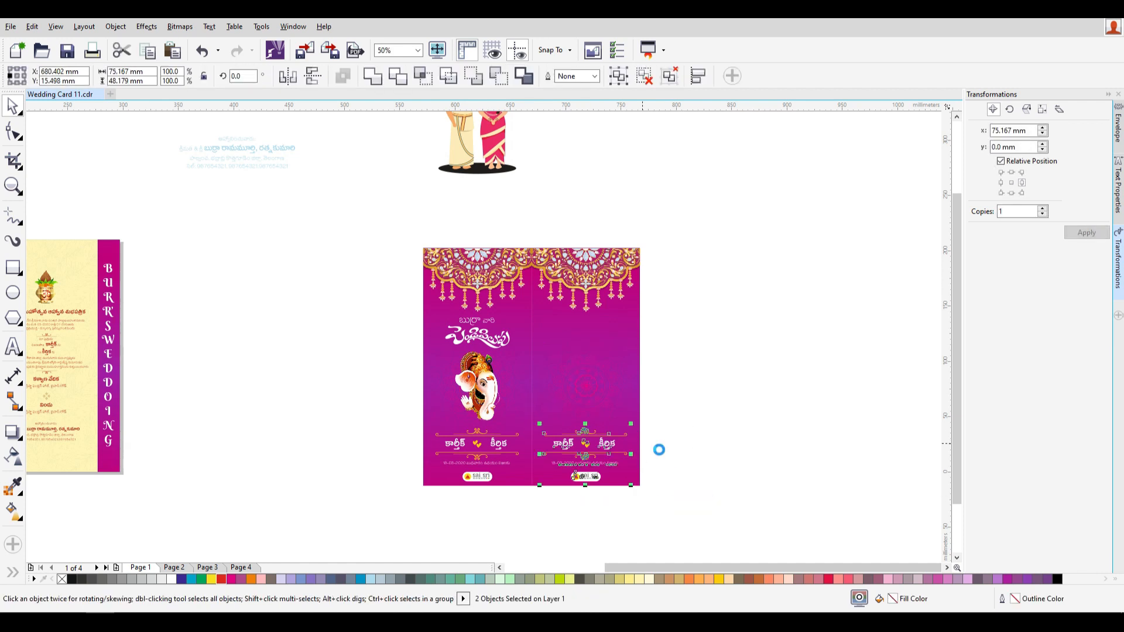
{"action": "left_click_drag", "start_coordinate": [623, 319], "coordinate": [688, 339]}
{"action": "key", "text": "ctrl+z"}
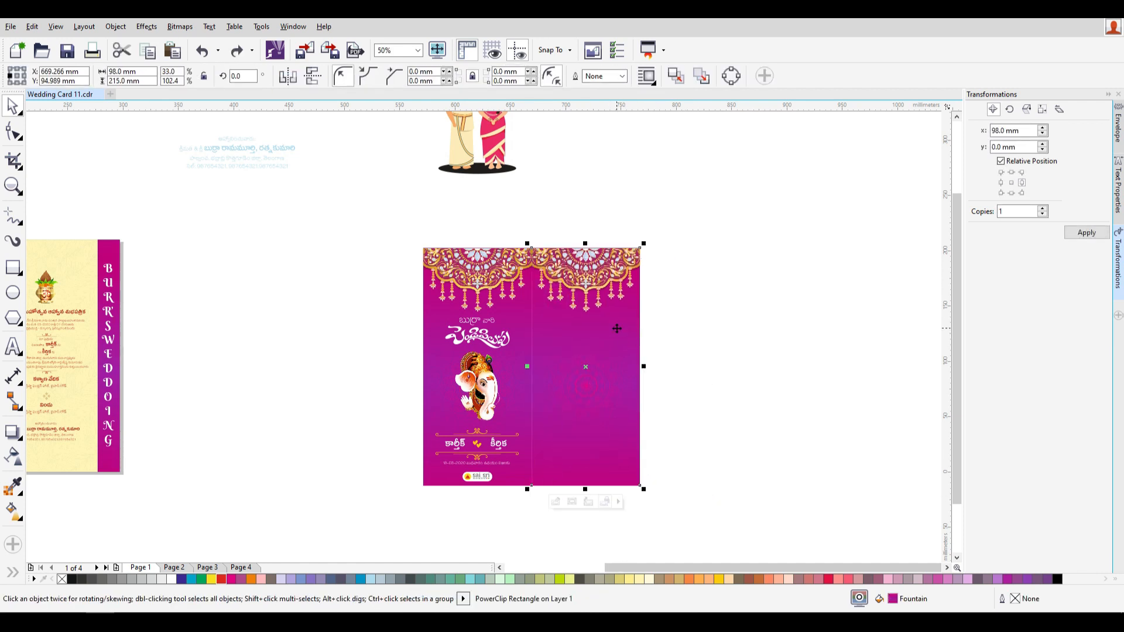
- Extract the duplicated panel's PowerClip contents and delete the ornament and the background pattern
{"action": "right_click", "coordinate": [617, 328]}
{"action": "left_click", "coordinate": [673, 73]}
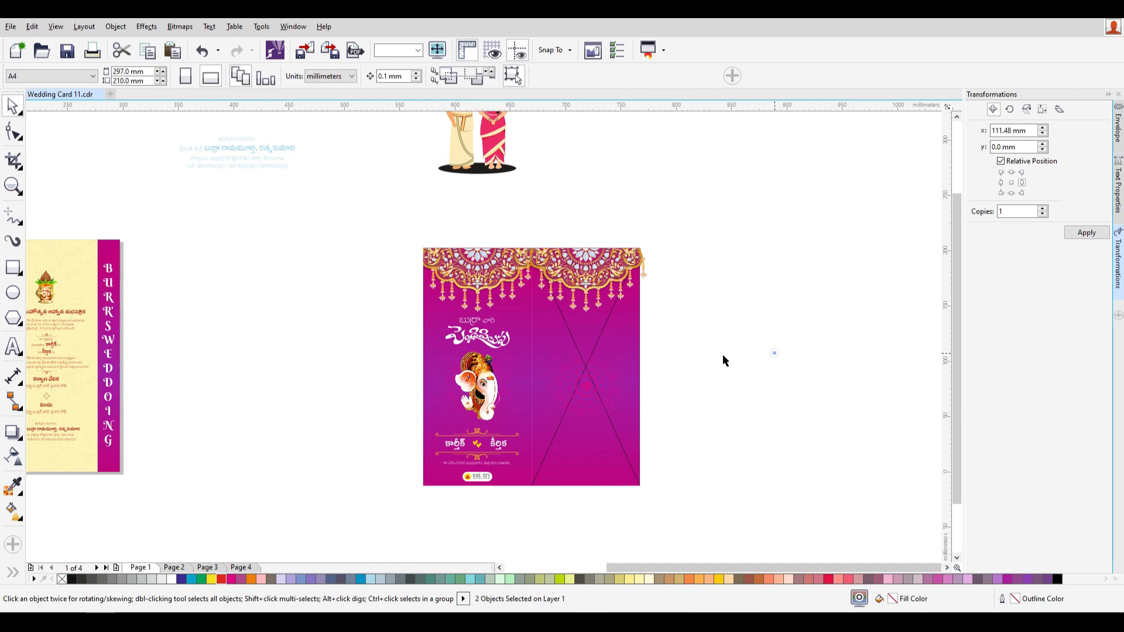
{"action": "left_click_drag", "start_coordinate": [675, 261], "coordinate": [705, 267]}
{"action": "key", "text": "Delete"}
{"action": "left_click", "coordinate": [584, 369]}
{"action": "key", "text": "Delete"}
- Fill the emptied panel with yellow, C0 M20 Y100 K0, and set its frame type to None
{"action": "left_click", "coordinate": [621, 391]}
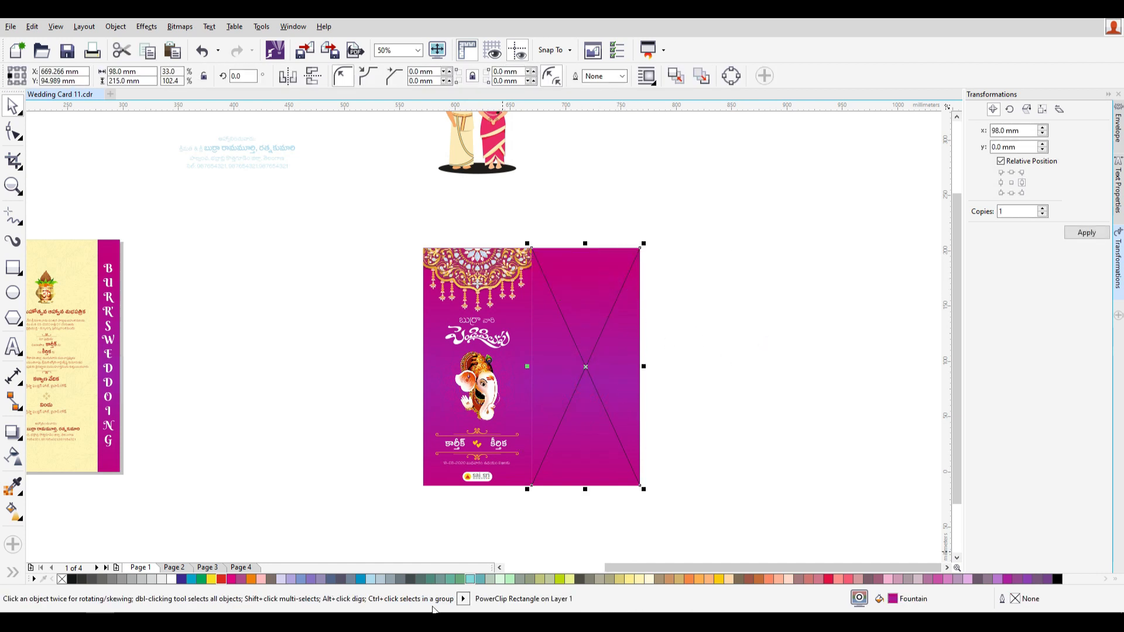
{"action": "left_click", "coordinate": [722, 579]}
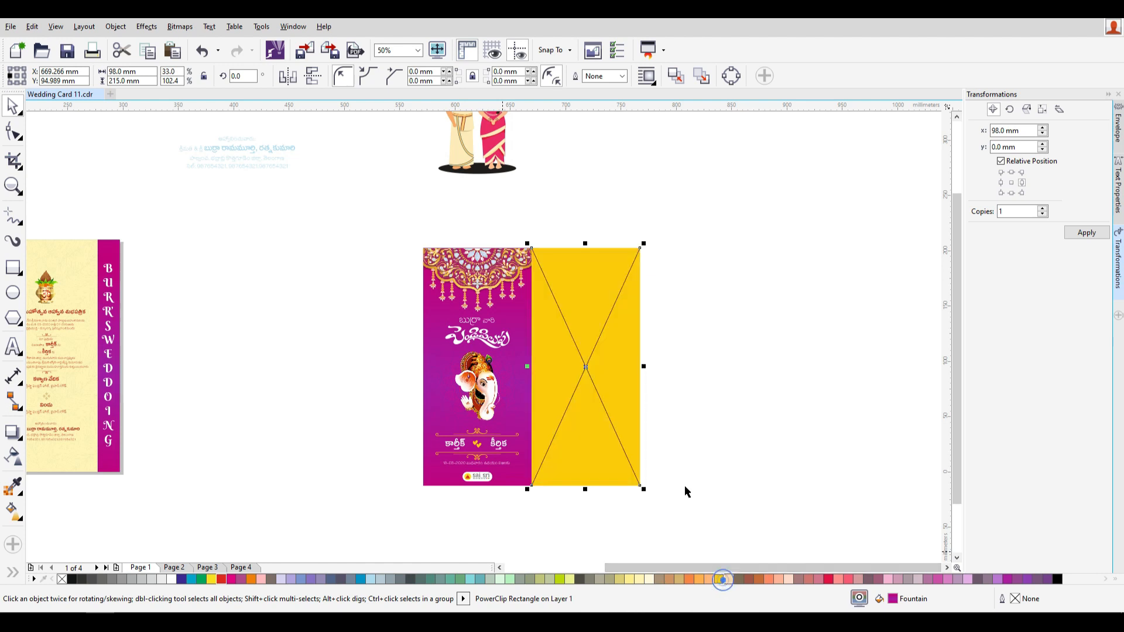
{"action": "right_click", "coordinate": [612, 311]}
{"action": "mouse_move", "coordinate": [711, 51]}
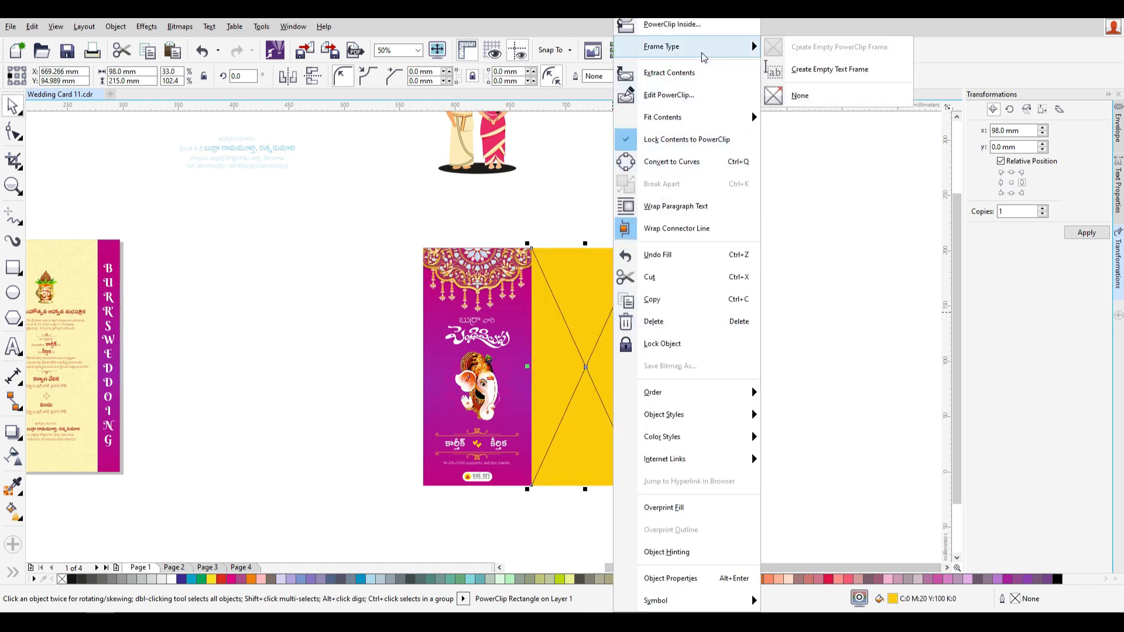
{"action": "left_click", "coordinate": [804, 97]}
{"action": "left_click", "coordinate": [832, 312]}
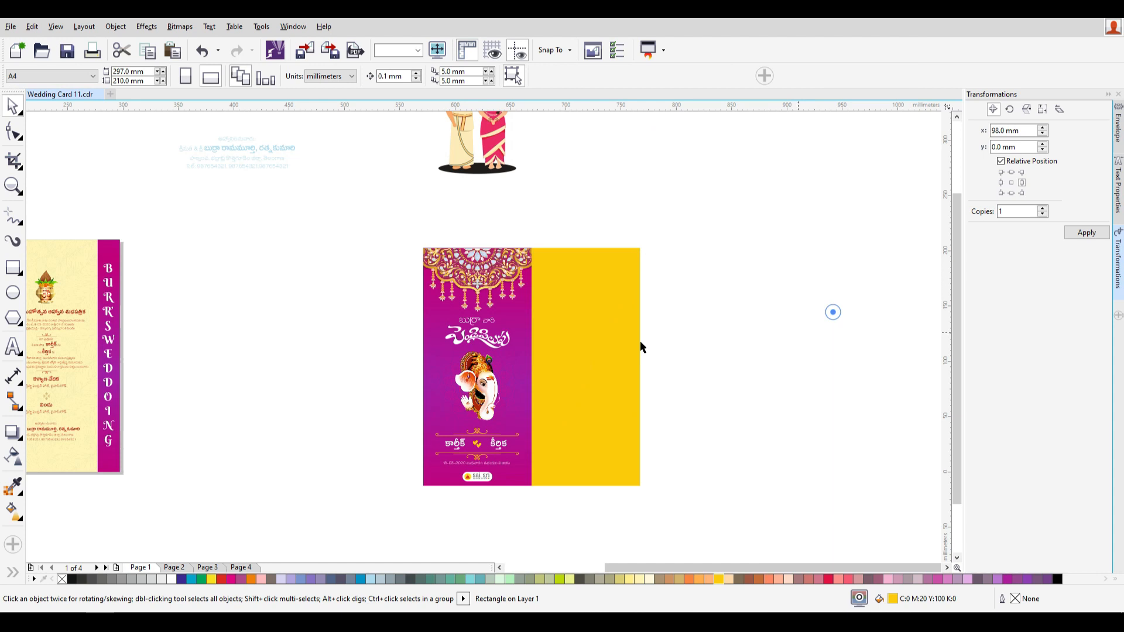
- Copy the yellow panel to the enlarged cover's left side and narrow the copy to a flap about 26 mm wide
{"action": "left_click_drag", "start_coordinate": [609, 328], "coordinate": [674, 331]}
{"action": "key", "text": "ctrl+z"}
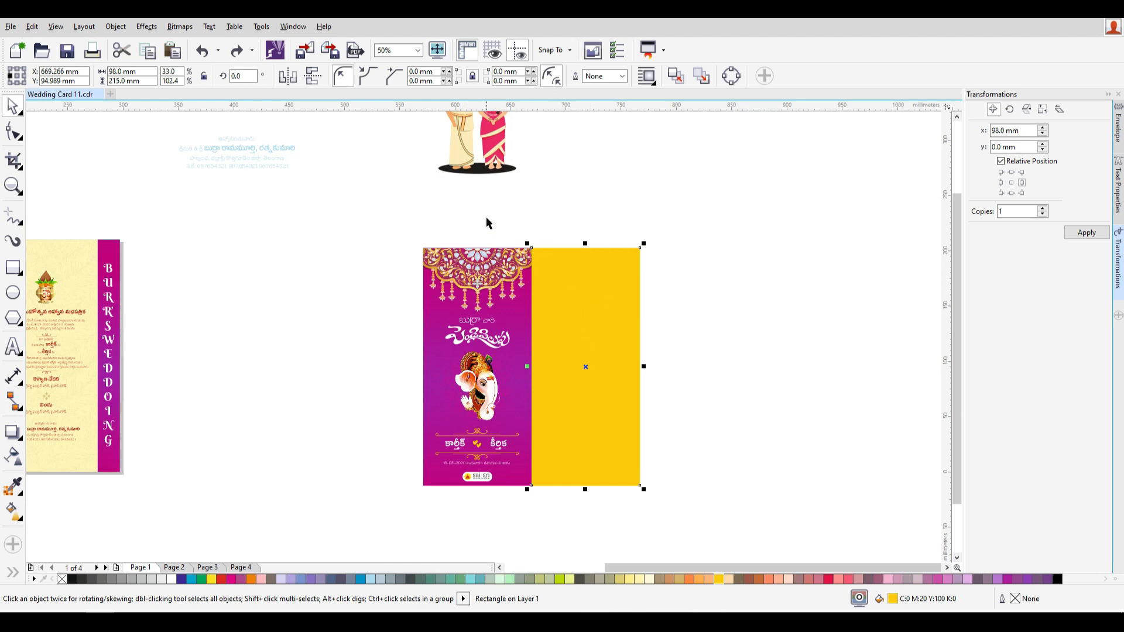
{"action": "left_click", "coordinate": [615, 422]}
{"action": "left_click", "coordinate": [701, 410]}
{"action": "left_click_drag", "start_coordinate": [620, 340], "coordinate": [394, 331]}
{"action": "key", "text": "ctrl+z"}
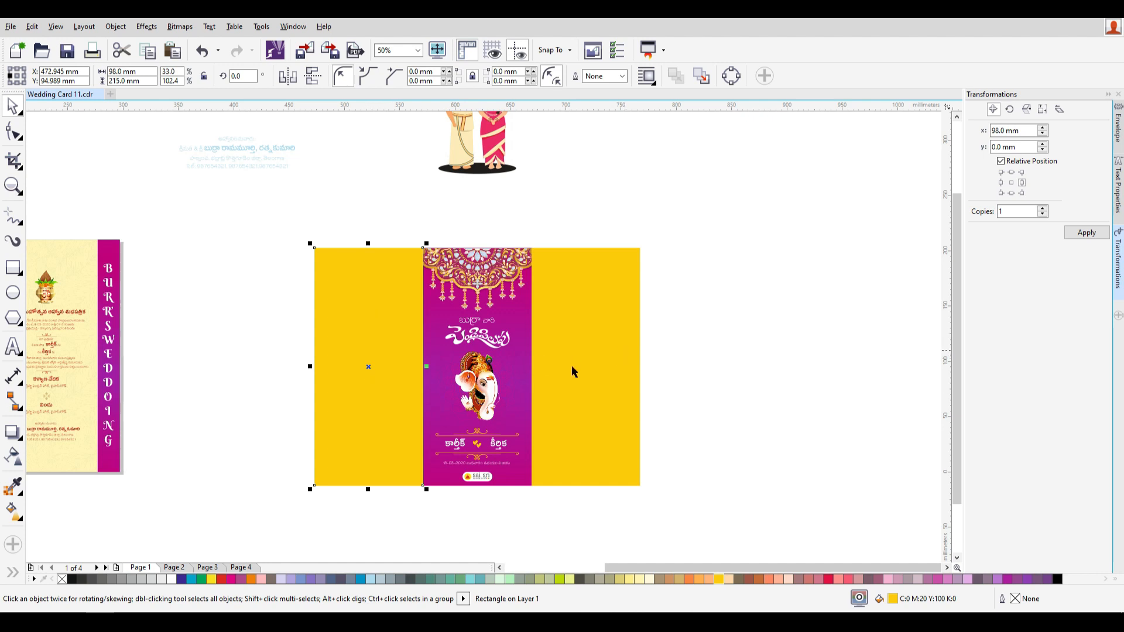
{"action": "left_click_drag", "start_coordinate": [310, 367], "coordinate": [392, 389]}
{"action": "left_click", "coordinate": [697, 399]}
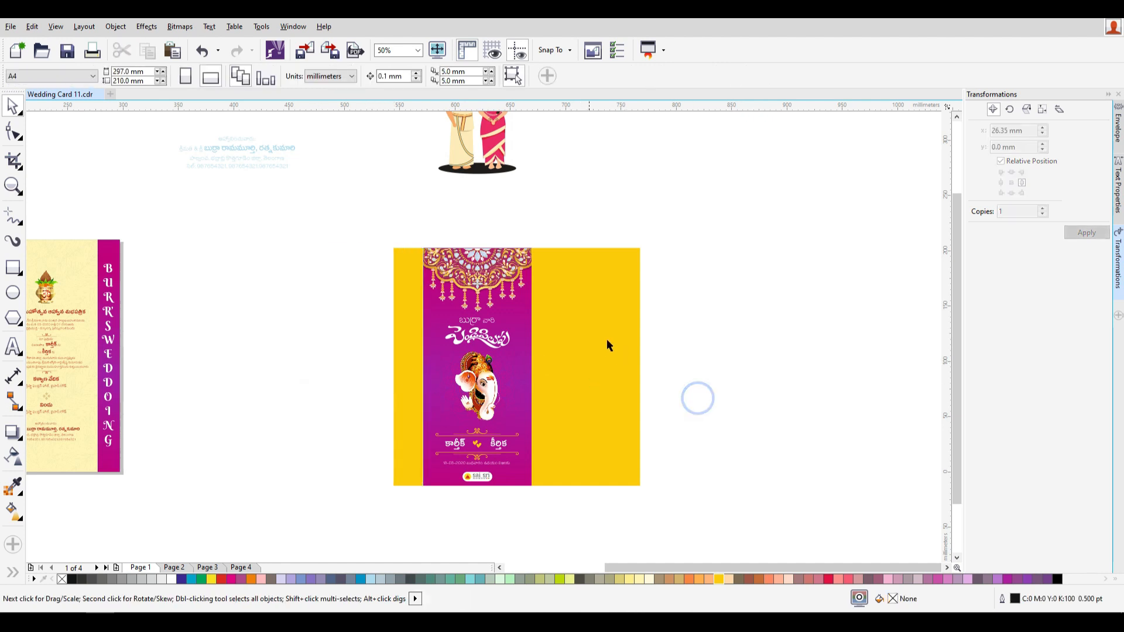
{"action": "left_click_drag", "start_coordinate": [449, 318], "coordinate": [461, 278]}
{"action": "key", "text": "ctrl+z"}
{"action": "left_click_drag", "start_coordinate": [586, 341], "coordinate": [611, 263]}
{"action": "key", "text": "ctrl+z"}
- Copy the yellow panel over the enlarged cover, extending above its top edge, and align the copy to the cover's width
{"action": "left_click_drag", "start_coordinate": [596, 316], "coordinate": [486, 288]}
{"action": "left_click", "coordinate": [502, 476], "text": "shift"}
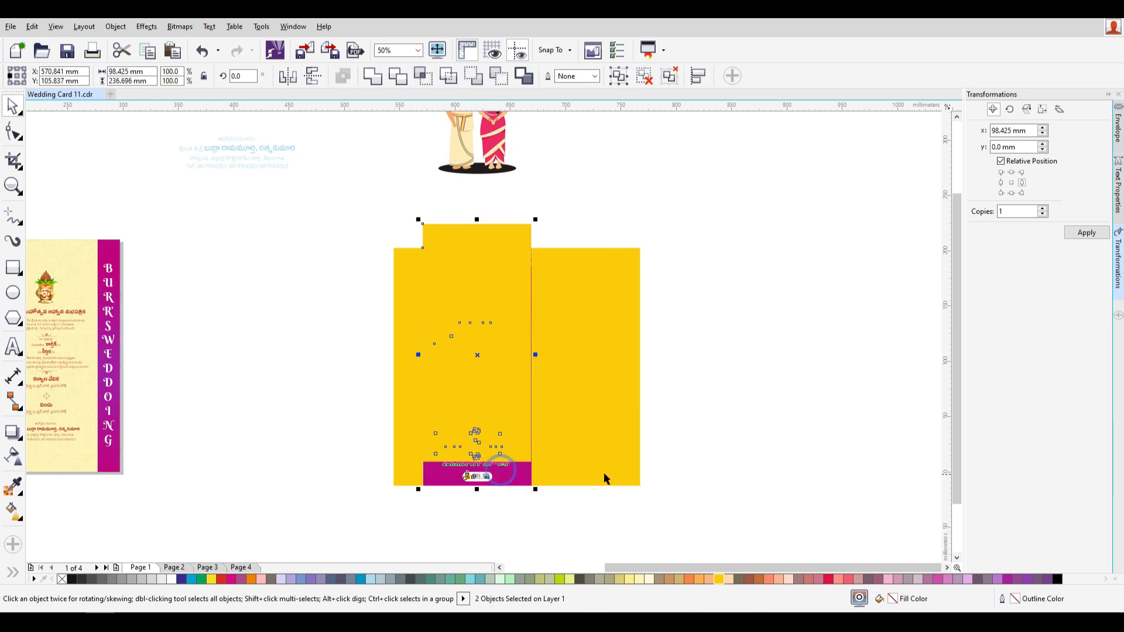
{"action": "left_click", "coordinate": [753, 462]}
{"action": "scroll", "coordinate": [413, 216], "scroll_direction": "up", "scroll_amount": 1}
{"action": "left_click", "coordinate": [509, 261]}
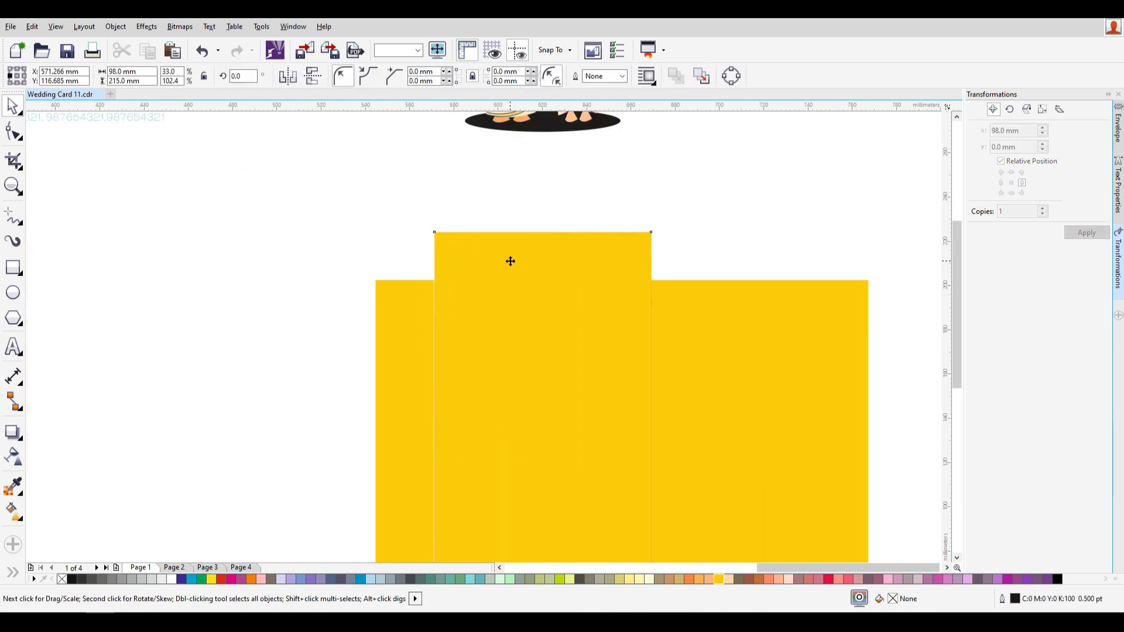
- Shorten the raised yellow copy to a top flap about 22 mm high and fit the left flap against the cover's edge
{"action": "scroll", "coordinate": [448, 309], "scroll_direction": "down", "scroll_amount": 1}
{"action": "left_click_drag", "start_coordinate": [494, 510], "coordinate": [523, 293]}
{"action": "scroll", "coordinate": [524, 294], "scroll_direction": "up", "scroll_amount": 2}
{"action": "left_click_drag", "start_coordinate": [479, 248], "coordinate": [479, 227]}
{"action": "key", "text": "ctrl+z"}
{"action": "key", "text": "Up"}
{"action": "key", "text": "Up"}
{"action": "key", "text": "Down"}
{"action": "key", "text": "Down"}
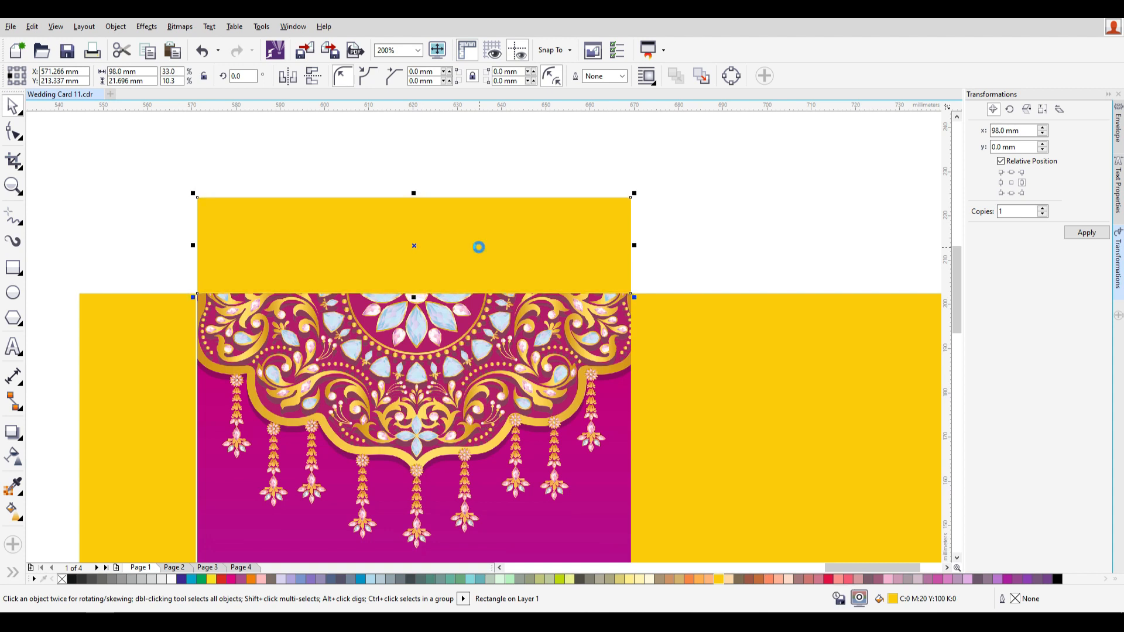
{"action": "left_click", "coordinate": [110, 327]}
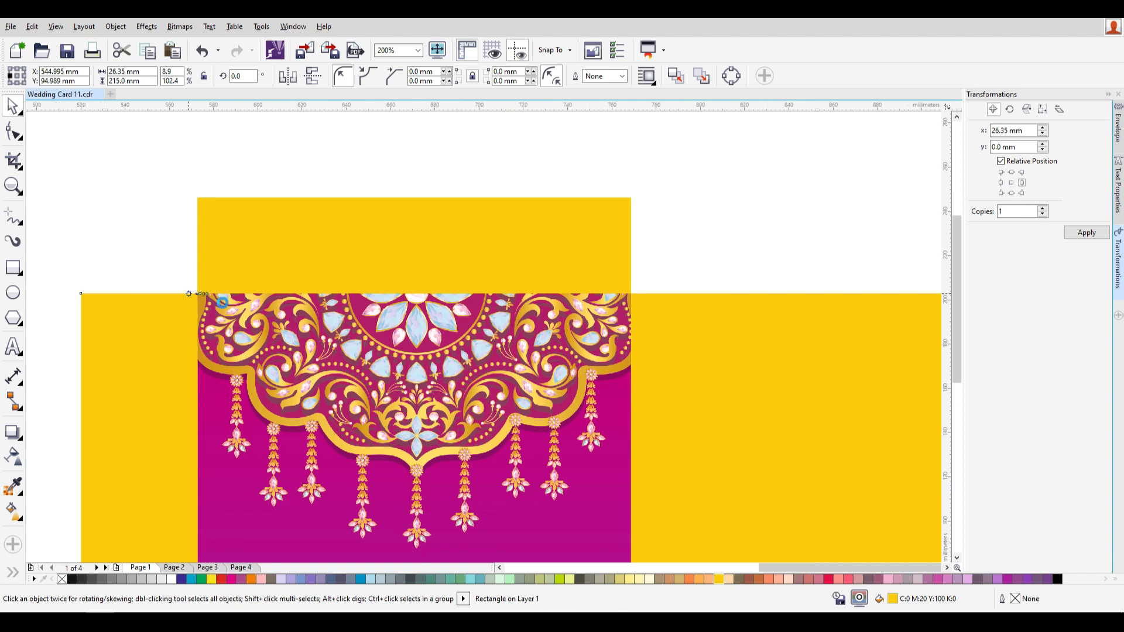
- Copy the top flap below the cover, stretch the copy to about 37 mm high and butt it against the cover's bottom edge
{"action": "scroll", "coordinate": [214, 296], "scroll_direction": "down", "scroll_amount": 3}
{"action": "scroll", "coordinate": [409, 256], "scroll_direction": "down", "scroll_amount": 1}
{"action": "scroll", "coordinate": [336, 367], "scroll_direction": "up", "scroll_amount": 1}
{"action": "left_click_drag", "start_coordinate": [353, 174], "coordinate": [371, 438]}
{"action": "scroll", "coordinate": [369, 440], "scroll_direction": "up", "scroll_amount": 1}
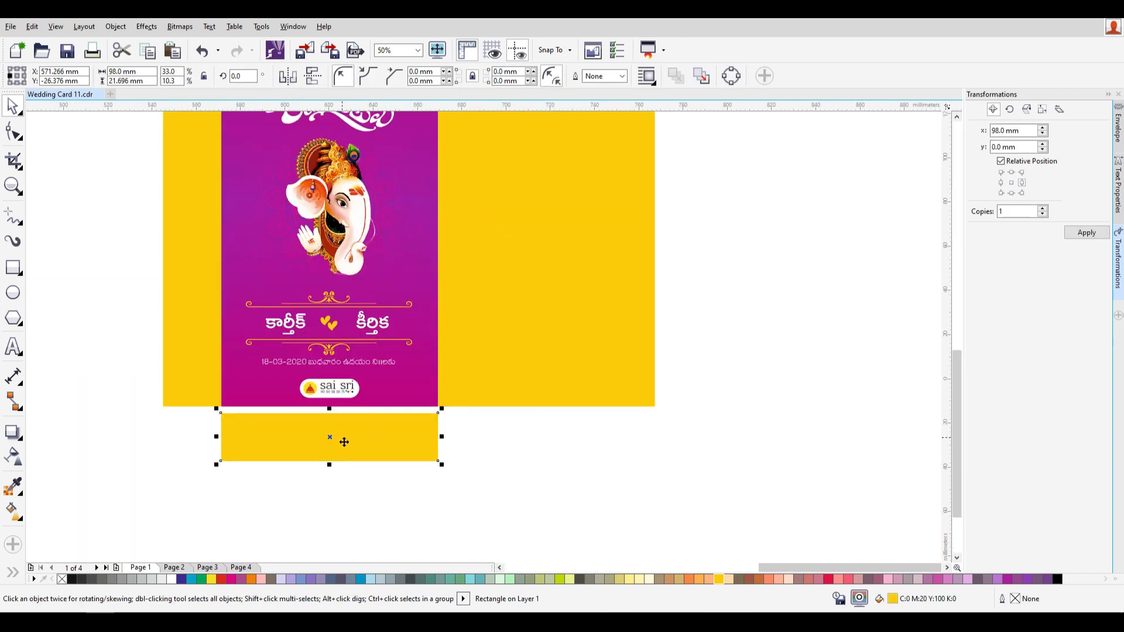
{"action": "scroll", "coordinate": [349, 449], "scroll_direction": "up", "scroll_amount": 1}
{"action": "left_click_drag", "start_coordinate": [309, 477], "coordinate": [309, 539]}
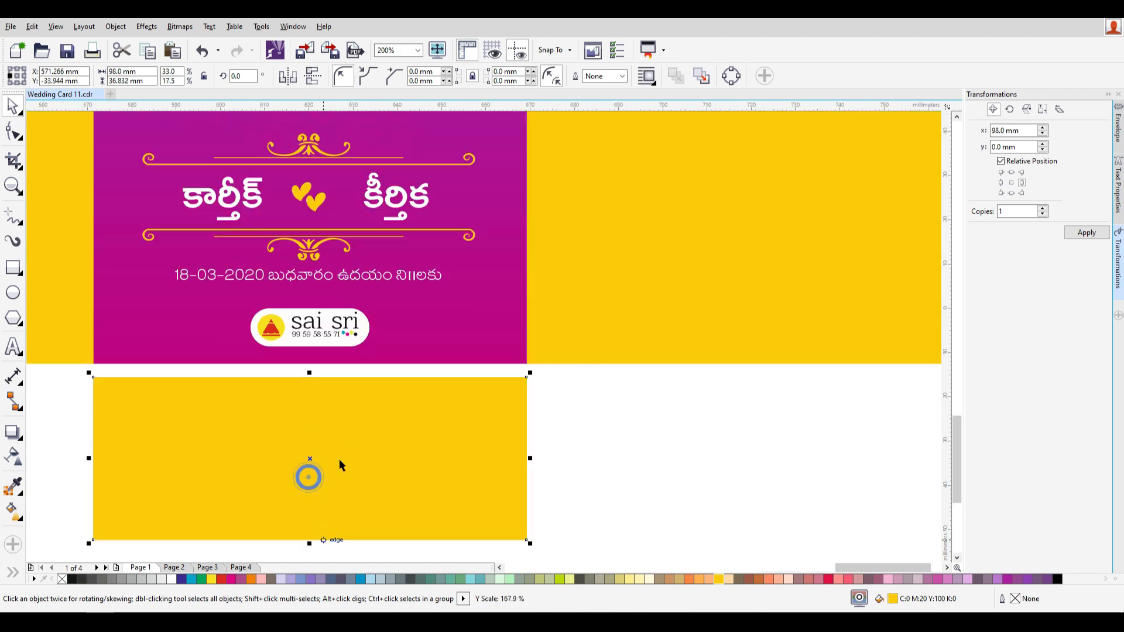
{"action": "left_click_drag", "start_coordinate": [345, 434], "coordinate": [347, 421]}
{"action": "left_click", "coordinate": [470, 324], "text": "shift"}
{"action": "left_click", "coordinate": [622, 402]}
{"action": "left_click", "coordinate": [492, 397]}
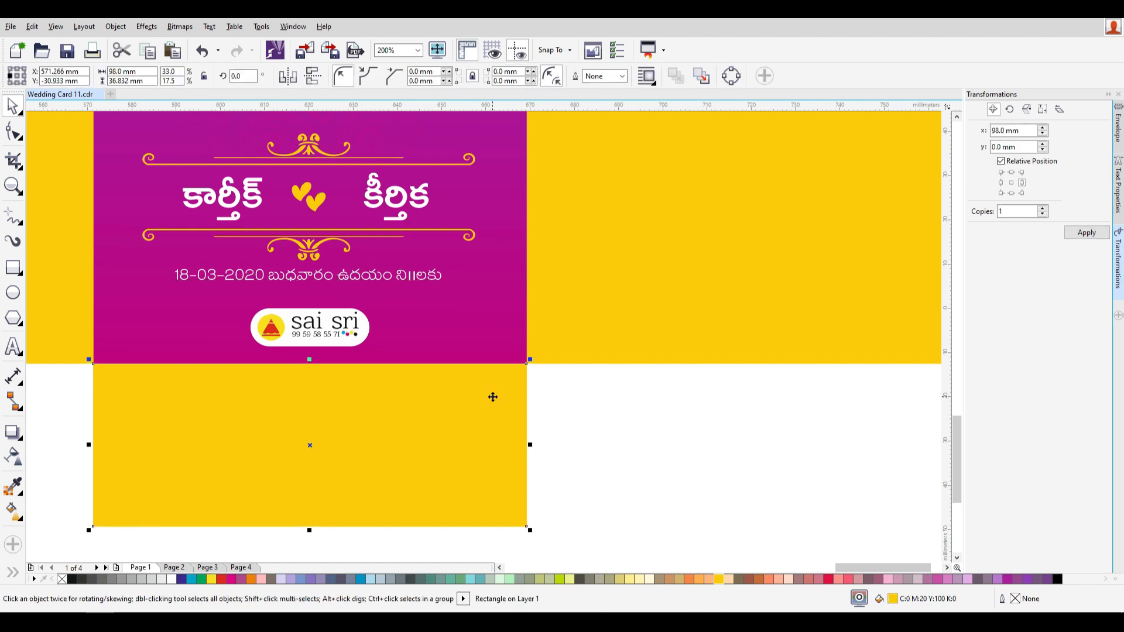
{"action": "scroll", "coordinate": [492, 396], "scroll_direction": "down", "scroll_amount": 4}
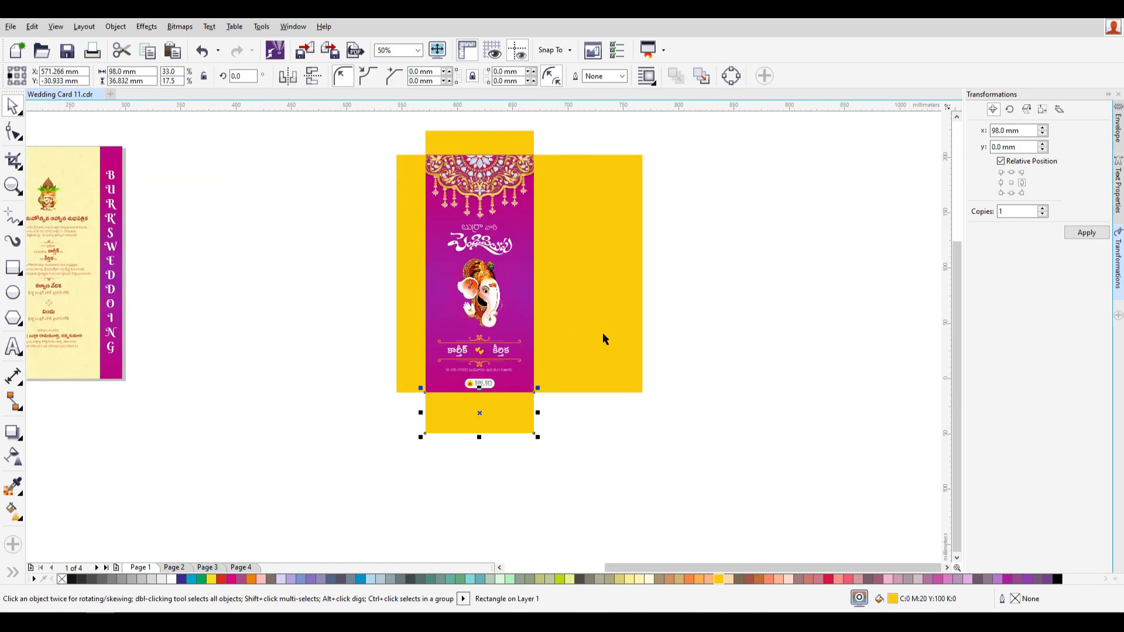
- Copy the background pattern group from inside the yellow invitation panel's PowerClip and finish editing the panel
{"action": "scroll", "coordinate": [604, 338], "scroll_direction": "down", "scroll_amount": 1}
{"action": "left_click", "coordinate": [283, 240]}
{"action": "left_click", "coordinate": [283, 241], "text": "ctrl"}
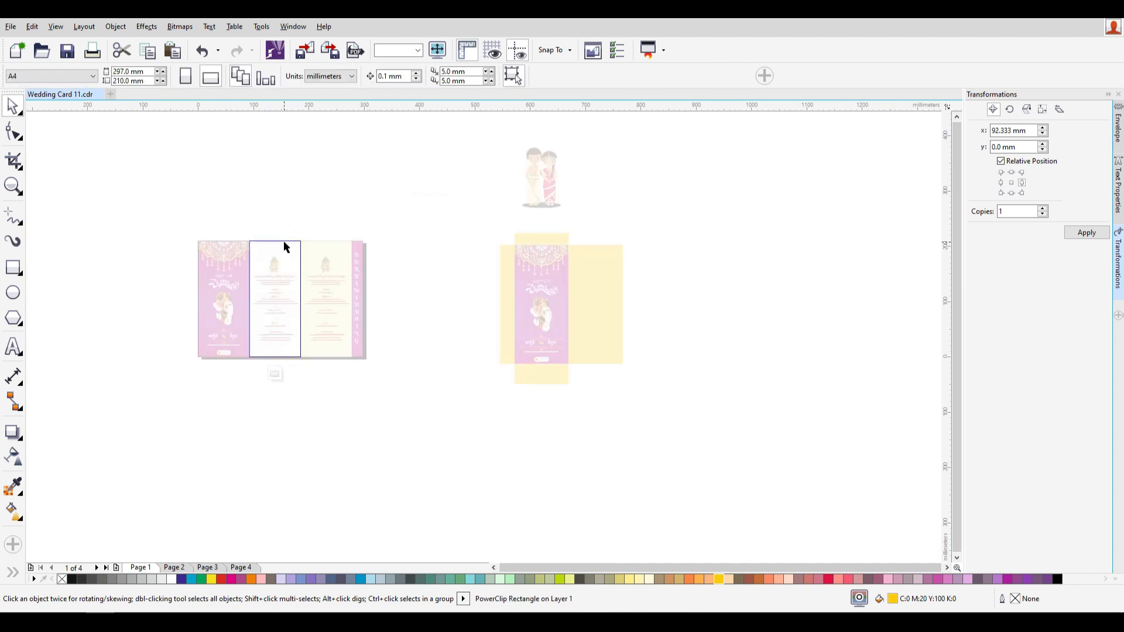
{"action": "left_click", "coordinate": [288, 269]}
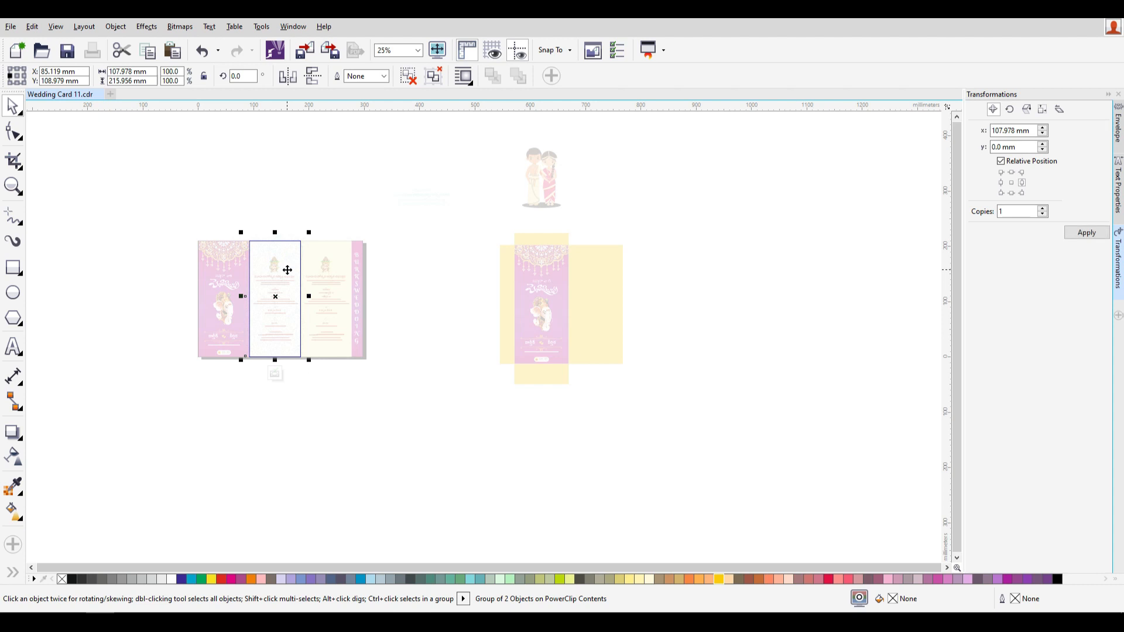
{"action": "right_click", "coordinate": [284, 255]}
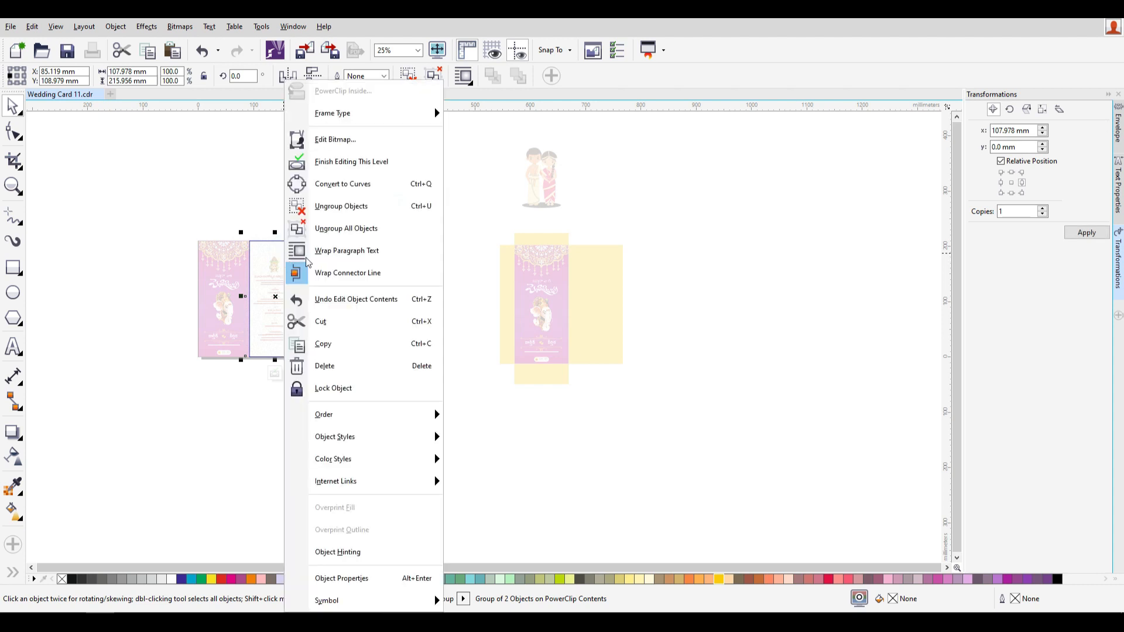
{"action": "left_click", "coordinate": [359, 154]}
- Paste the background pattern group and PowerClip it inside the large yellow panel beside the enlarged cover
{"action": "left_click", "coordinate": [694, 350]}
{"action": "left_click", "coordinate": [603, 265]}
{"action": "left_click", "coordinate": [734, 293]}
{"action": "key", "text": "ctrl+v"}
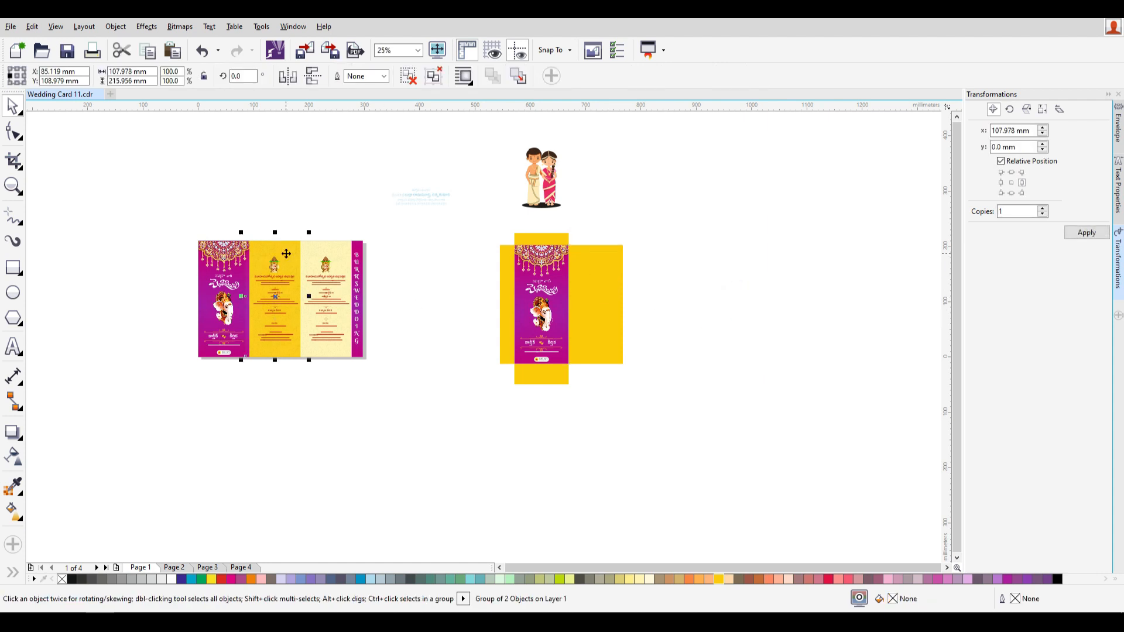
{"action": "right_click", "coordinate": [286, 254]}
{"action": "left_click", "coordinate": [338, 110]}
{"action": "left_click", "coordinate": [581, 315]}
{"action": "left_click", "coordinate": [718, 318]}
{"action": "scroll", "coordinate": [663, 290], "scroll_direction": "up", "scroll_amount": 1}
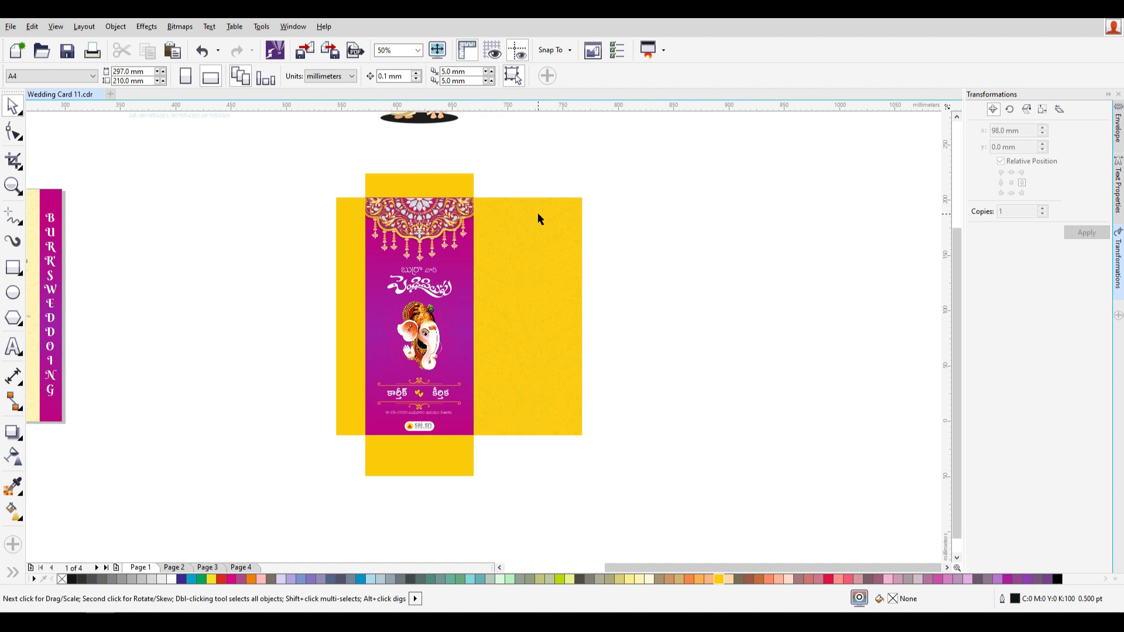
{"action": "key", "text": "ctrl+v"}
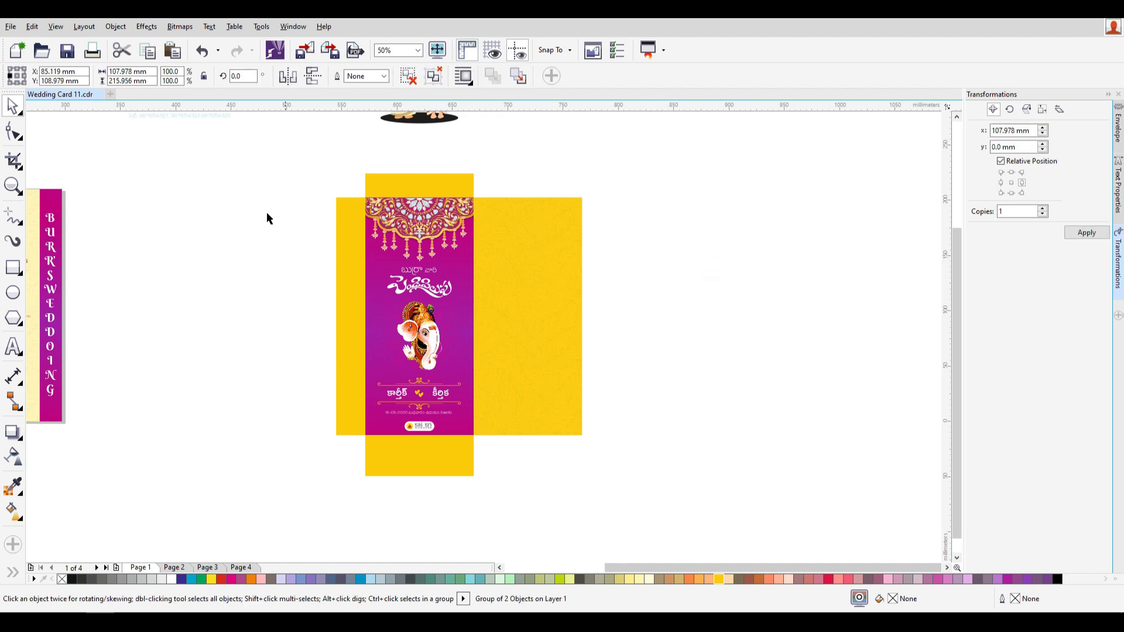
{"action": "scroll", "coordinate": [267, 214], "scroll_direction": "down", "scroll_amount": 1}
{"action": "right_click", "coordinate": [119, 277]}
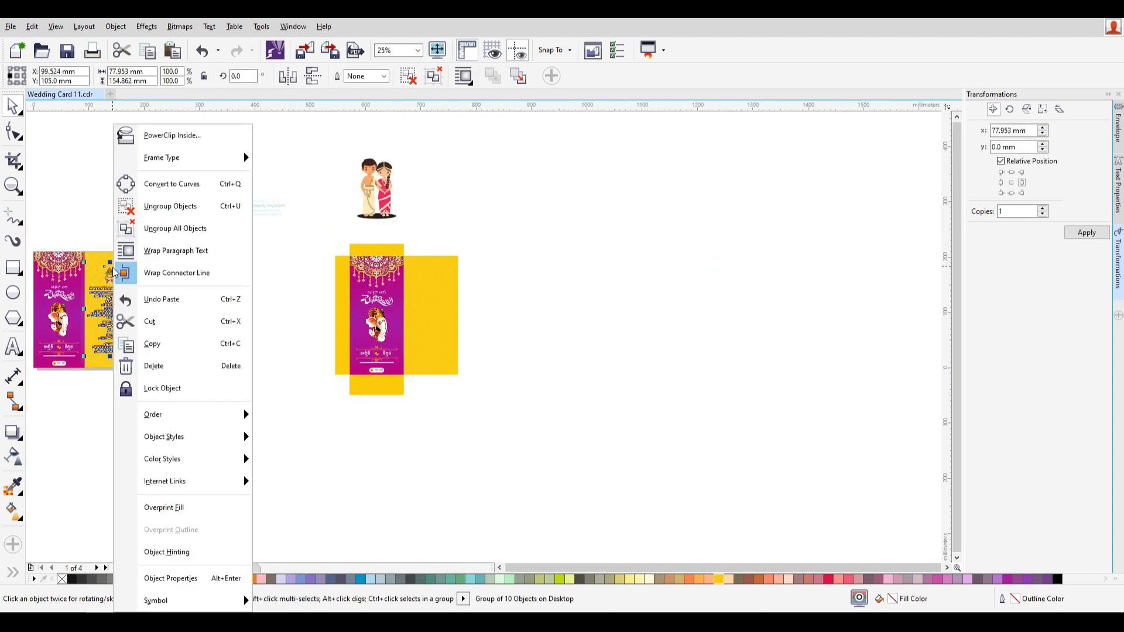
{"action": "left_click", "coordinate": [155, 136]}
{"action": "left_click", "coordinate": [343, 280]}
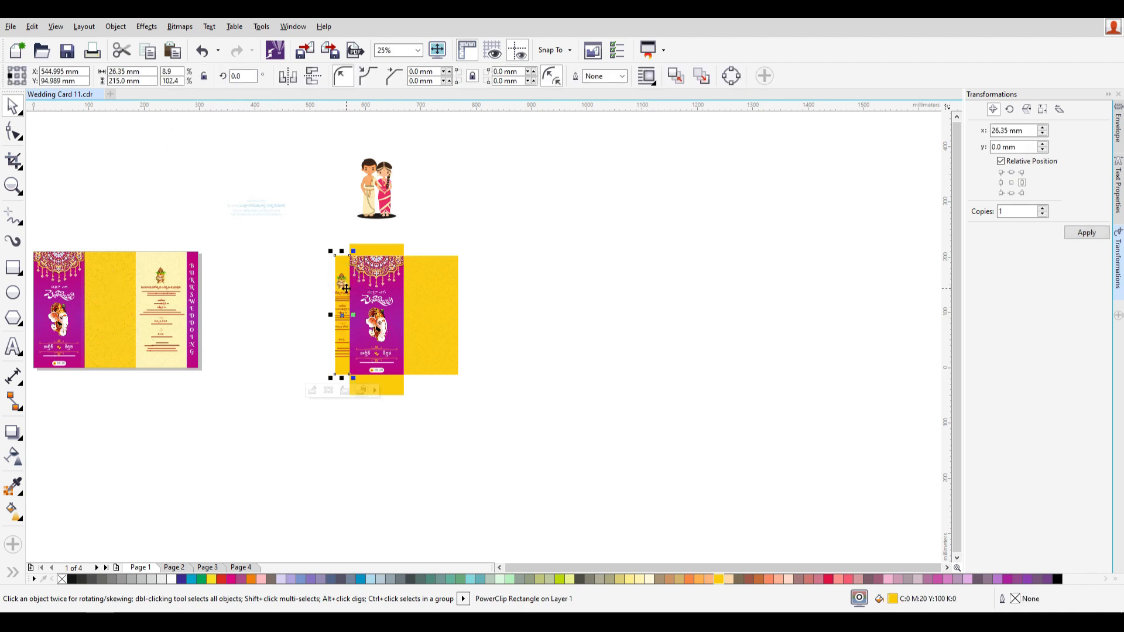
{"action": "key", "text": "ctrl+z"}
{"action": "left_click", "coordinate": [264, 389]}
{"action": "left_click", "coordinate": [126, 266]}
{"action": "left_click_drag", "start_coordinate": [126, 266], "coordinate": [146, 196]}
{"action": "key", "text": "ctrl+z"}
- Paste the background pattern group, move it clear of the card and PowerClip it inside the left flap
{"action": "scroll", "coordinate": [341, 366], "scroll_direction": "up", "scroll_amount": 2}
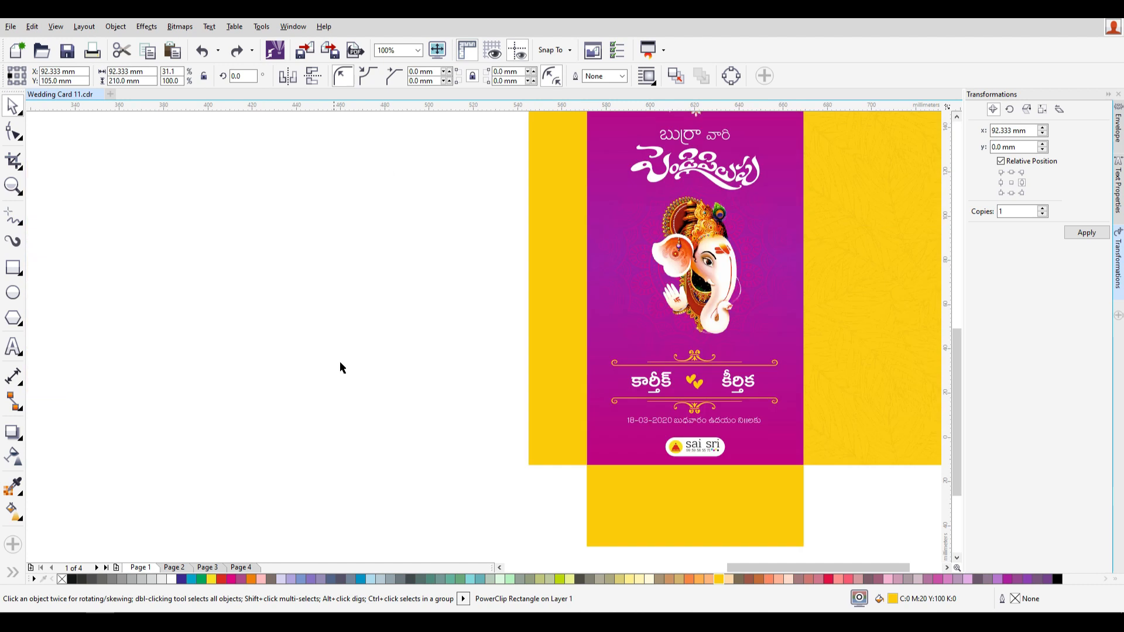
{"action": "scroll", "coordinate": [468, 372], "scroll_direction": "down", "scroll_amount": 1}
{"action": "key", "text": "ctrl+v"}
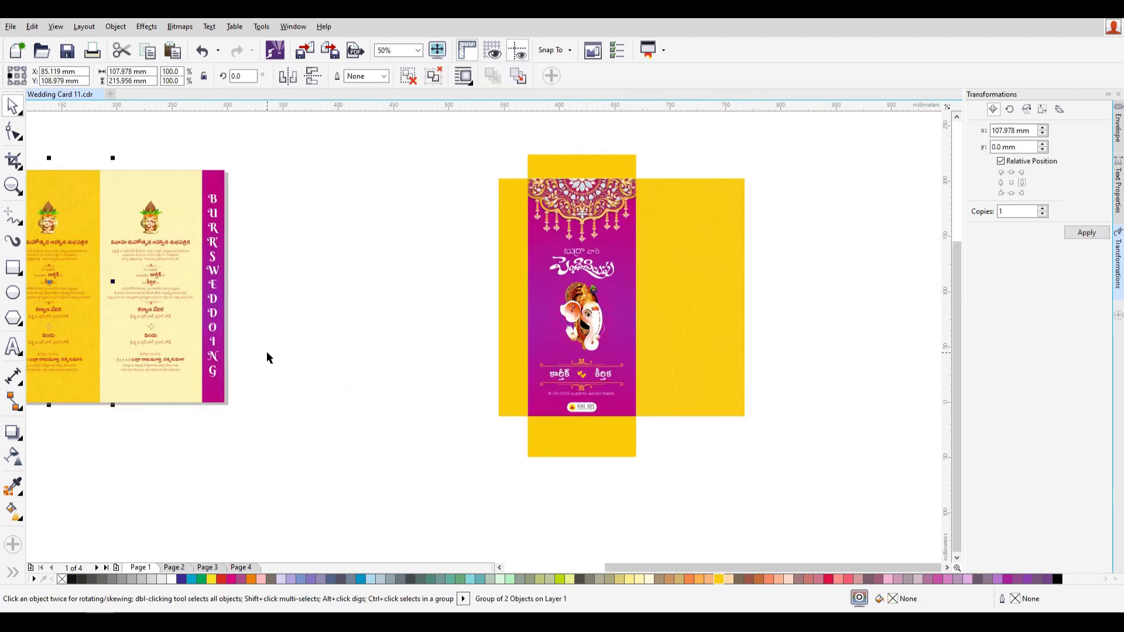
{"action": "left_click_drag", "start_coordinate": [77, 178], "coordinate": [370, 224]}
{"action": "right_click", "coordinate": [373, 237]}
{"action": "left_click", "coordinate": [440, 111]}
{"action": "left_click", "coordinate": [507, 246]}
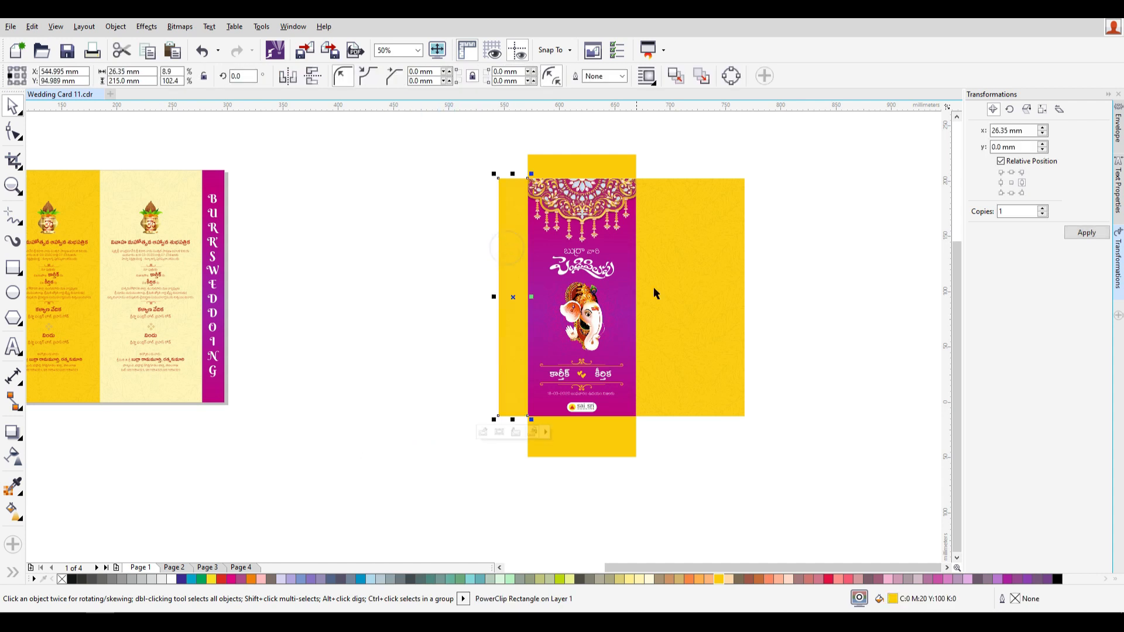
- Move another pasted copy of the background pattern off the card and PowerClip it inside the top flap
{"action": "left_click", "coordinate": [433, 248]}
{"action": "left_click", "coordinate": [143, 236]}
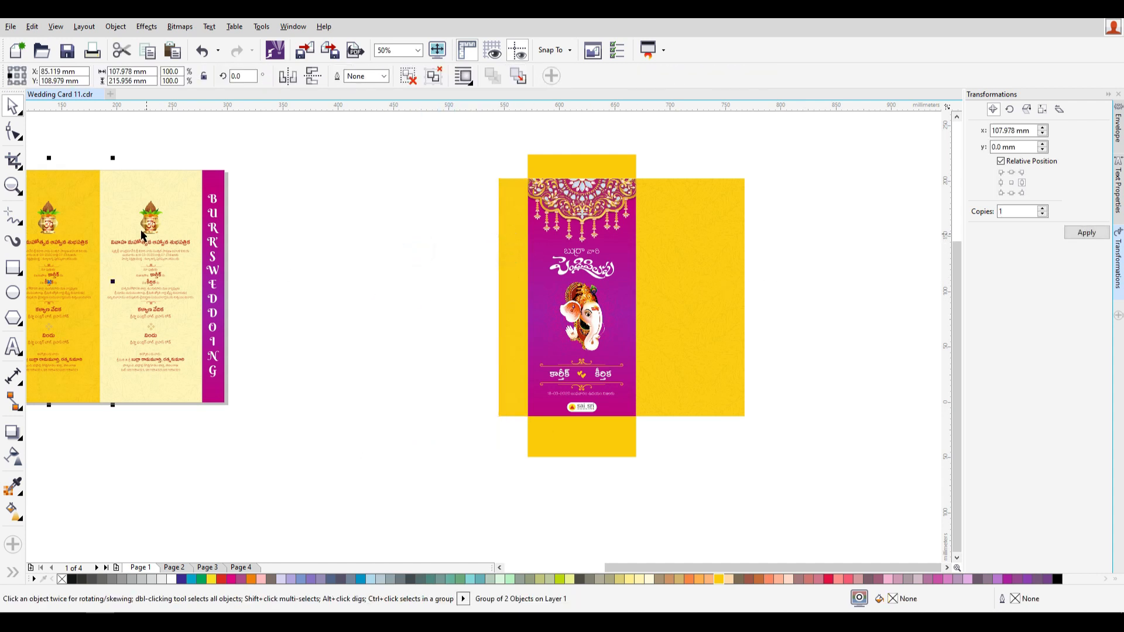
{"action": "left_click_drag", "start_coordinate": [84, 183], "coordinate": [416, 260]}
{"action": "right_click", "coordinate": [399, 307]}
{"action": "left_click", "coordinate": [461, 113]}
{"action": "left_click", "coordinate": [550, 161]}
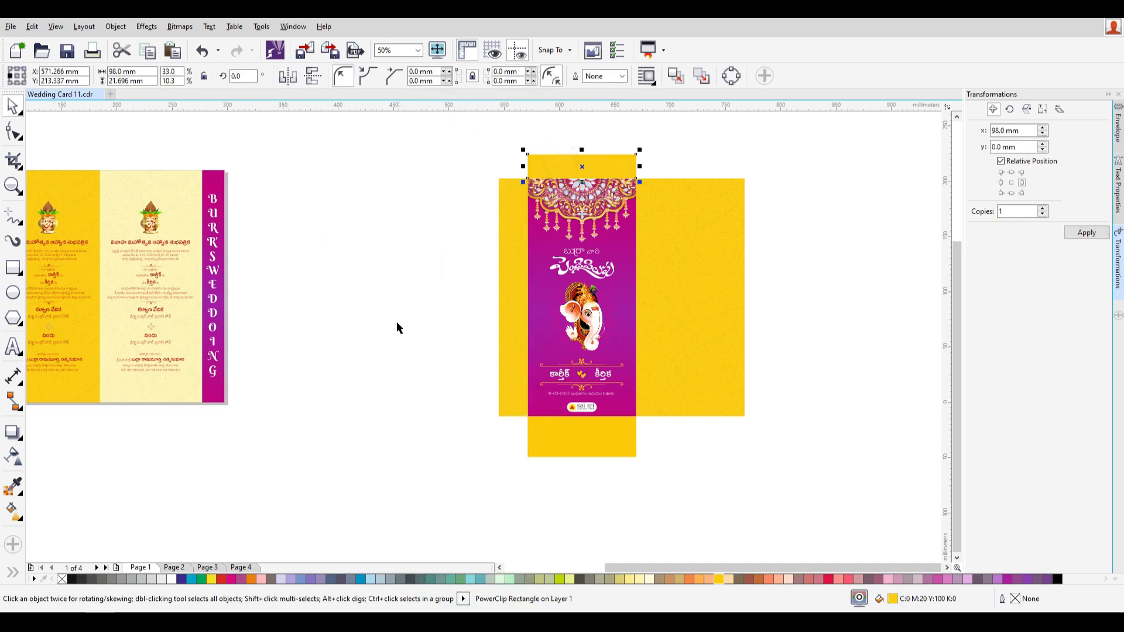
- Move a further pattern copy off the card and PowerClip it inside the bottom flap below the cover
{"action": "left_click", "coordinate": [384, 308]}
{"action": "left_click", "coordinate": [125, 245]}
{"action": "left_click_drag", "start_coordinate": [80, 174], "coordinate": [331, 225]}
{"action": "right_click", "coordinate": [343, 242]}
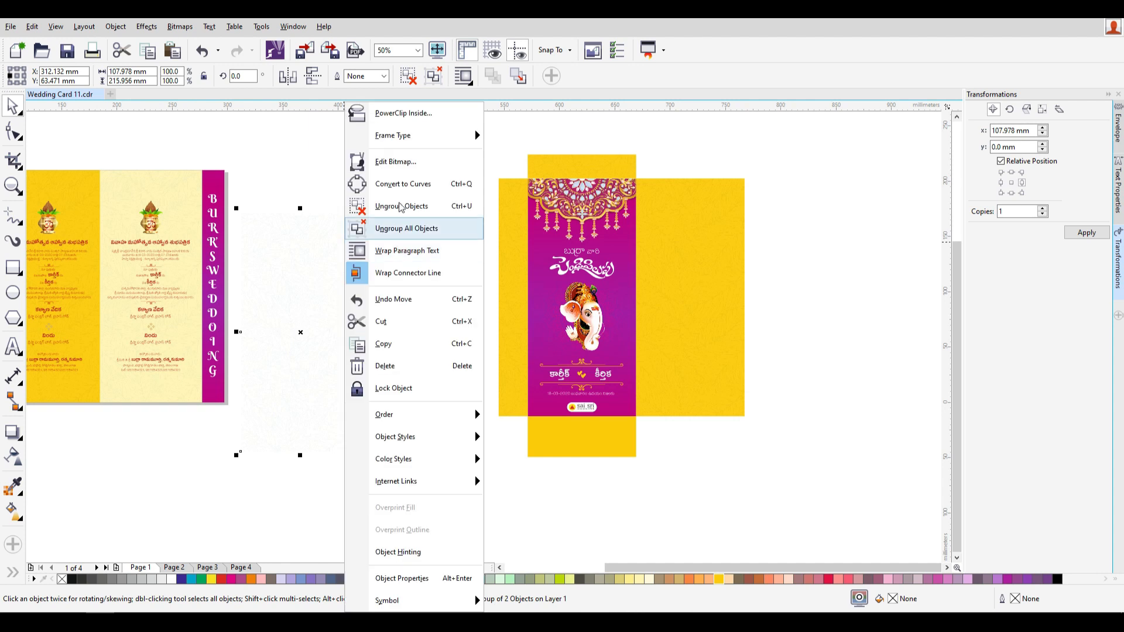
{"action": "left_click", "coordinate": [417, 114]}
{"action": "left_click", "coordinate": [566, 431]}
{"action": "left_click", "coordinate": [801, 470]}
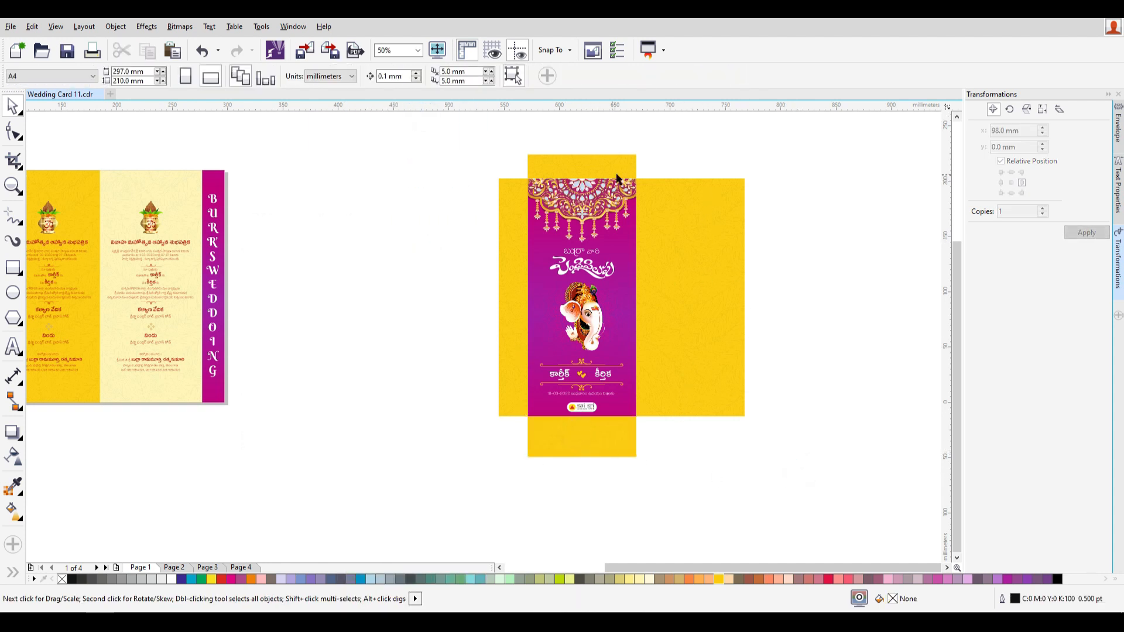
- Ungroup the enlarged purple cover of the envelope so its text and images can be edited separately
{"action": "scroll", "coordinate": [659, 380], "scroll_direction": "down", "scroll_amount": 2}
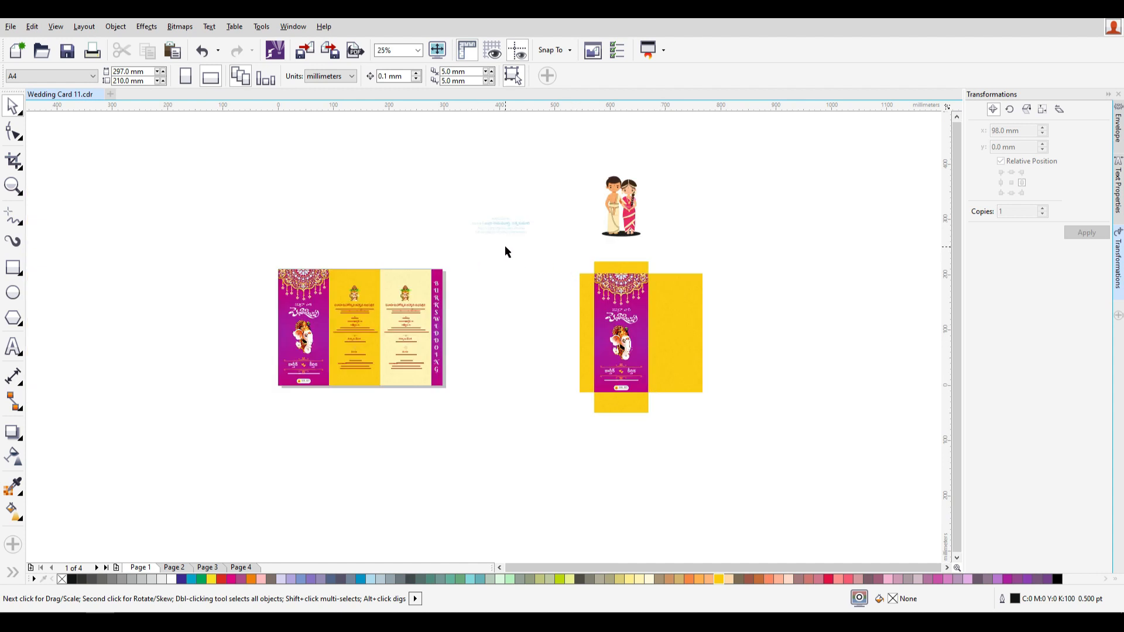
{"action": "scroll", "coordinate": [673, 403], "scroll_direction": "up", "scroll_amount": 2}
{"action": "left_click_drag", "start_coordinate": [568, 353], "coordinate": [668, 367]}
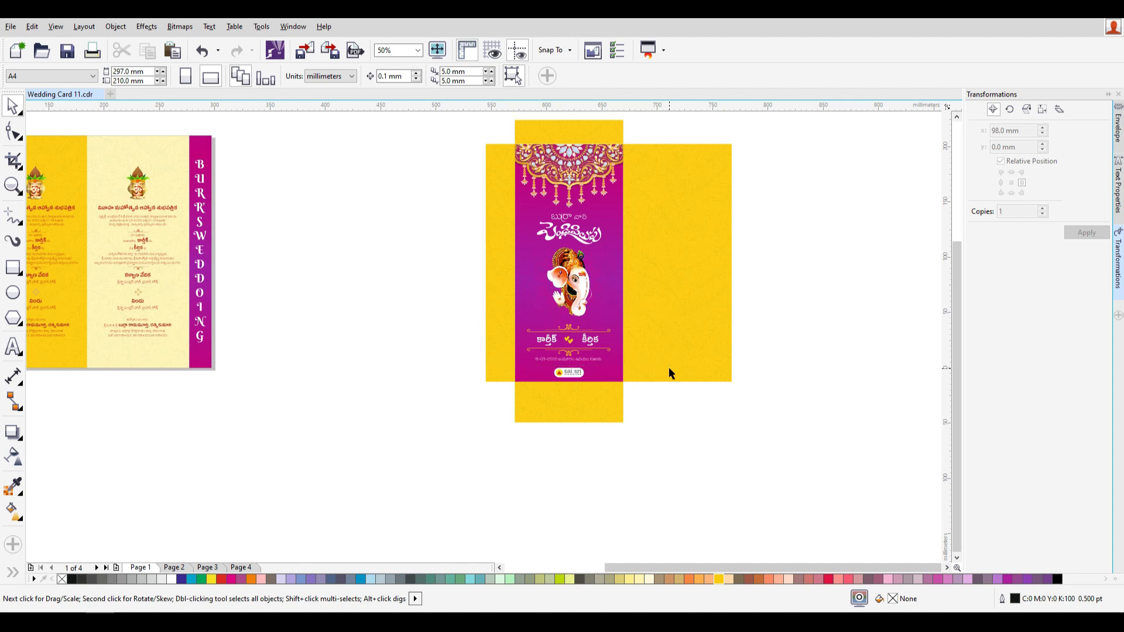
{"action": "left_click", "coordinate": [483, 273]}
{"action": "scroll", "coordinate": [600, 214], "scroll_direction": "up", "scroll_amount": 2}
{"action": "left_click_drag", "start_coordinate": [342, 176], "coordinate": [697, 318]}
{"action": "left_click", "coordinate": [605, 264]}
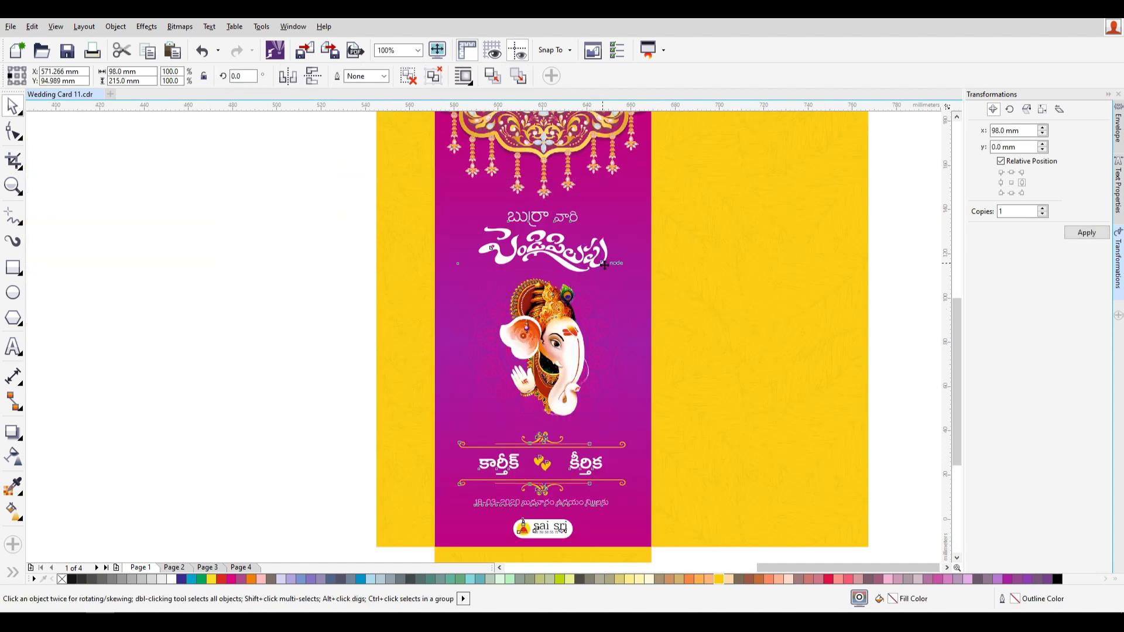
{"action": "key", "text": "ctrl+u"}
{"action": "left_click", "coordinate": [910, 296]}
- Shrink the white two-line title on the envelope cover to about 56.5 mm wide, keeping it centred
{"action": "left_click_drag", "start_coordinate": [872, 306], "coordinate": [348, 191]}
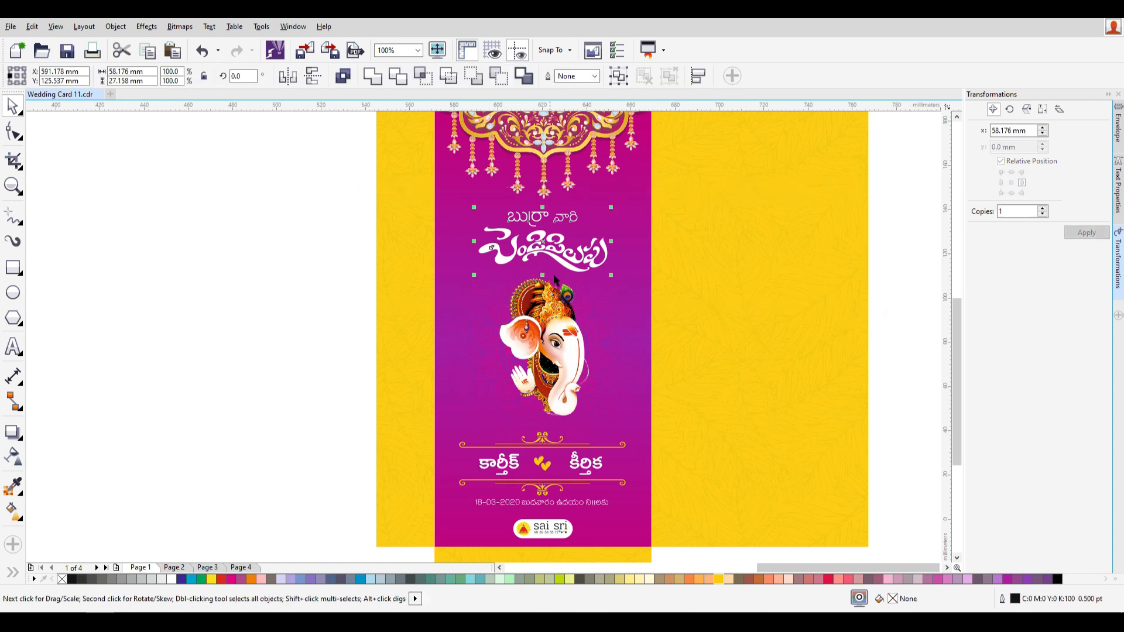
{"action": "mouse_move", "coordinate": [611, 277]}
{"action": "left_mouse_down"}
{"action": "mouse_move", "coordinate": [571, 262]}
{"action": "mouse_move", "coordinate": [614, 275]}
{"action": "left_mouse_up"}
{"action": "left_click", "coordinate": [634, 219], "text": "shift"}
{"action": "left_click", "coordinate": [305, 200]}
- Select both title lines on the envelope cover and nudge them up about 3 mm towards the hanging ornaments
{"action": "left_click_drag", "start_coordinate": [316, 177], "coordinate": [685, 335]}
{"action": "key", "text": "Up"}
{"action": "key", "text": "Up"}
{"action": "key", "text": "Up"}
{"action": "key", "text": "Up"}
{"action": "key", "text": "Up"}
{"action": "key", "text": "Up"}
{"action": "key", "text": "Up"}
{"action": "key", "text": "Up"}
{"action": "key", "text": "Up"}
{"action": "key", "text": "Up"}
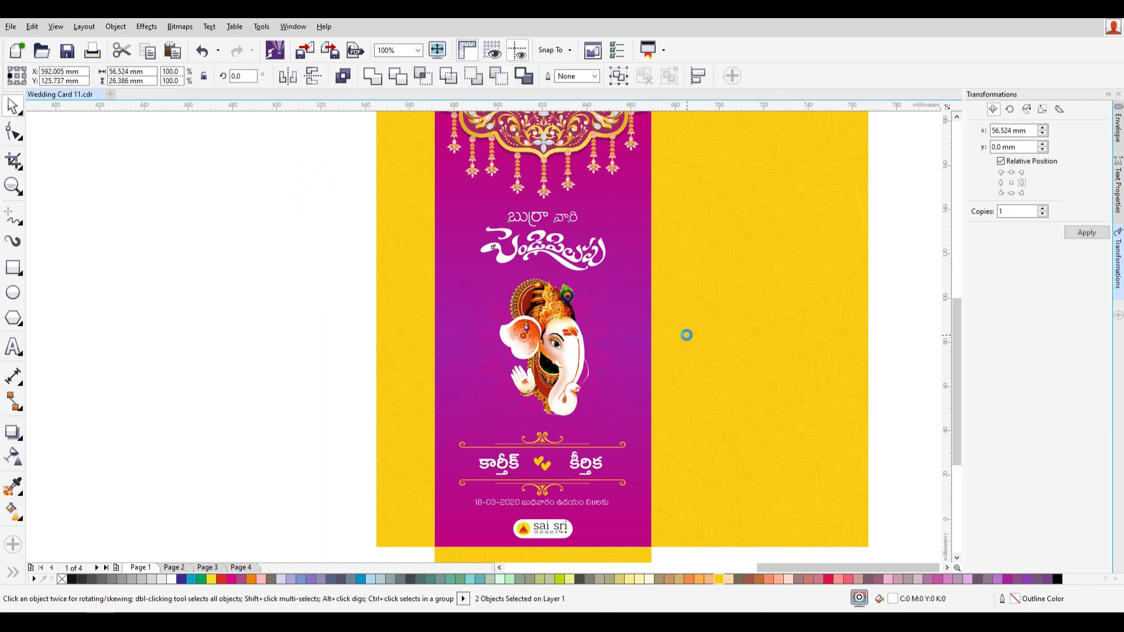
{"action": "key", "text": "Up"}
{"action": "key", "text": "Up"}
{"action": "key", "text": "Up"}
{"action": "key", "text": "Up"}
{"action": "key", "text": "Up"}
{"action": "key", "text": "Up"}
{"action": "key", "text": "Up"}
{"action": "key", "text": "Up"}
{"action": "key", "text": "Up"}
{"action": "key", "text": "Up"}
{"action": "key", "text": "Up"}
{"action": "key", "text": "Up"}
{"action": "key", "text": "Up"}
{"action": "key", "text": "Up"}
{"action": "key", "text": "Up"}
{"action": "key", "text": "Up"}
{"action": "key", "text": "Up"}
{"action": "key", "text": "Up"}
{"action": "key", "text": "Up"}
{"action": "key", "text": "Up"}
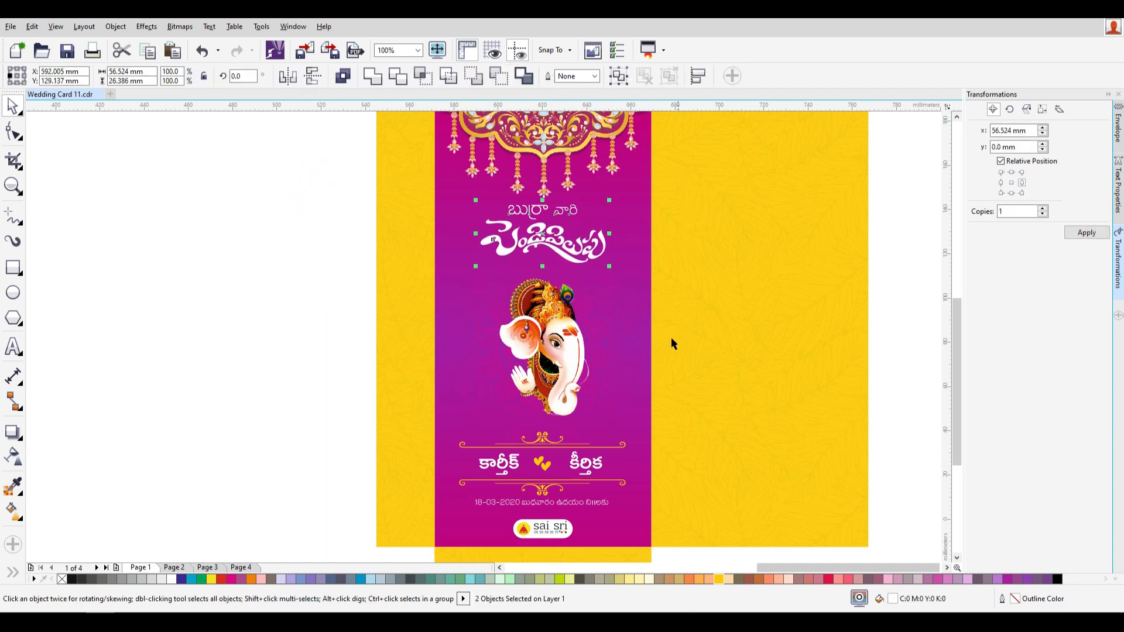
- Shrink the Ganesha image on the envelope cover to about 55 mm wide and 52 mm high
{"action": "left_click", "coordinate": [585, 339]}
{"action": "left_click", "coordinate": [628, 428]}
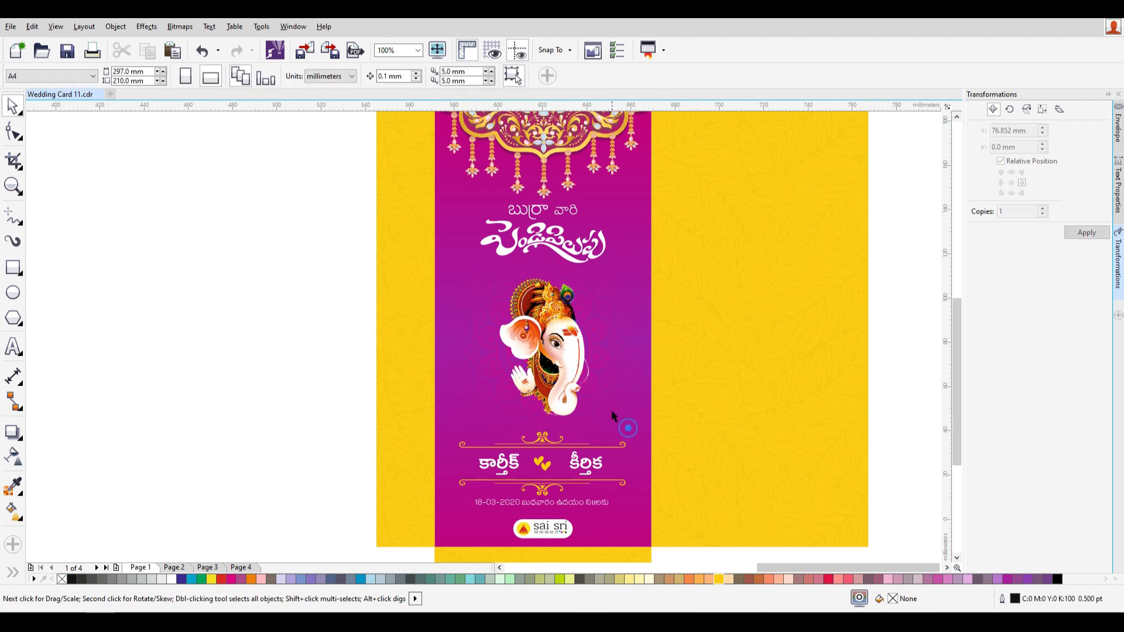
{"action": "left_click", "coordinate": [599, 406]}
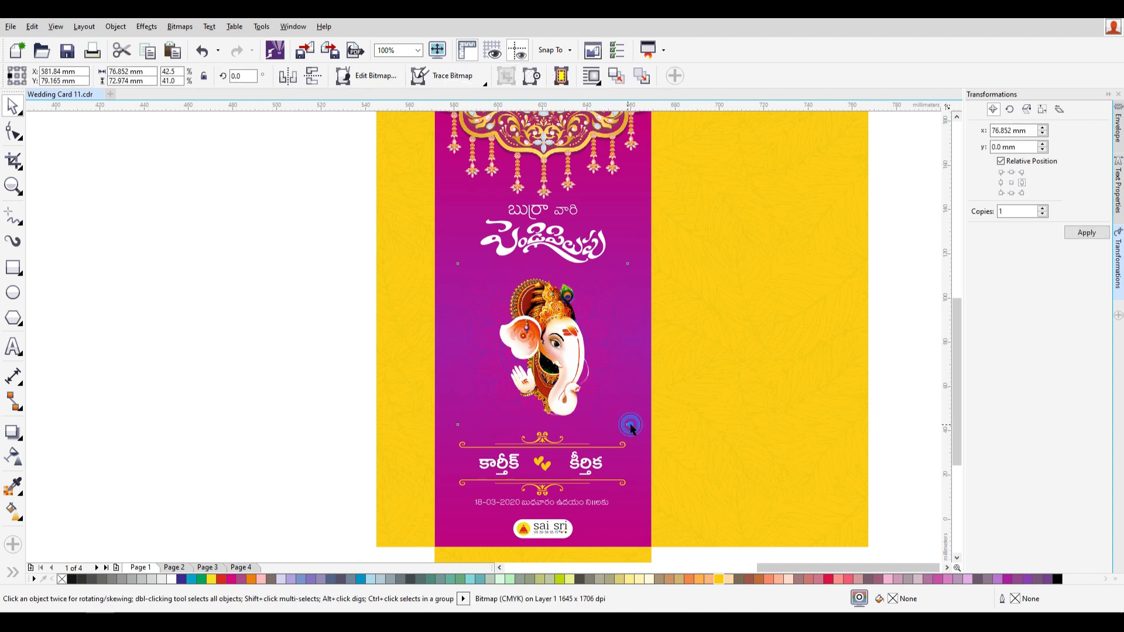
{"action": "left_click", "coordinate": [371, 303]}
{"action": "left_click", "coordinate": [555, 332]}
{"action": "left_click_drag", "start_coordinate": [631, 428], "coordinate": [581, 378]}
- Centre the Ganesha image horizontally on the purple cover background
{"action": "left_click_drag", "start_coordinate": [535, 330], "coordinate": [553, 334]}
{"action": "left_click", "coordinate": [624, 316], "text": "shift"}
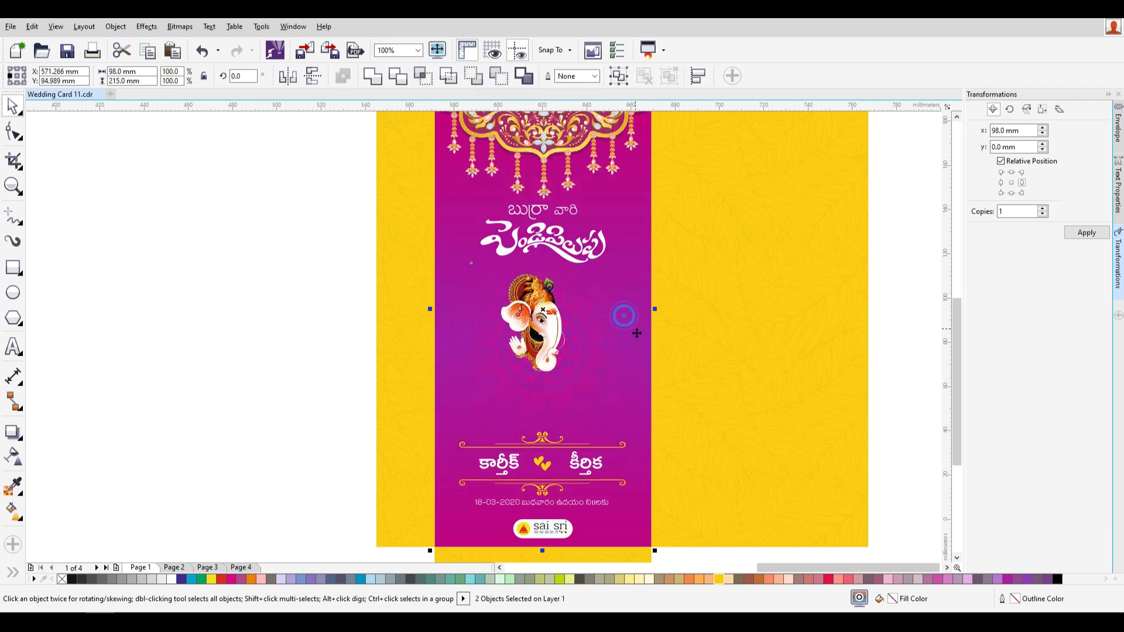
{"action": "key", "text": "c"}
{"action": "left_click", "coordinate": [328, 289]}
- Nudge the Ganesha image upward so it sits just beneath the title on the envelope cover
{"action": "left_click", "coordinate": [558, 306]}
{"action": "key", "text": "Up"}
{"action": "key", "text": "Up"}
{"action": "key", "text": "Up"}
{"action": "key", "text": "Up"}
{"action": "key", "text": "Up"}
{"action": "key", "text": "Up"}
{"action": "key", "text": "Up"}
{"action": "key", "text": "Up"}
{"action": "key", "text": "Up"}
{"action": "key", "text": "Up"}
{"action": "key", "text": "Up"}
{"action": "key", "text": "Up"}
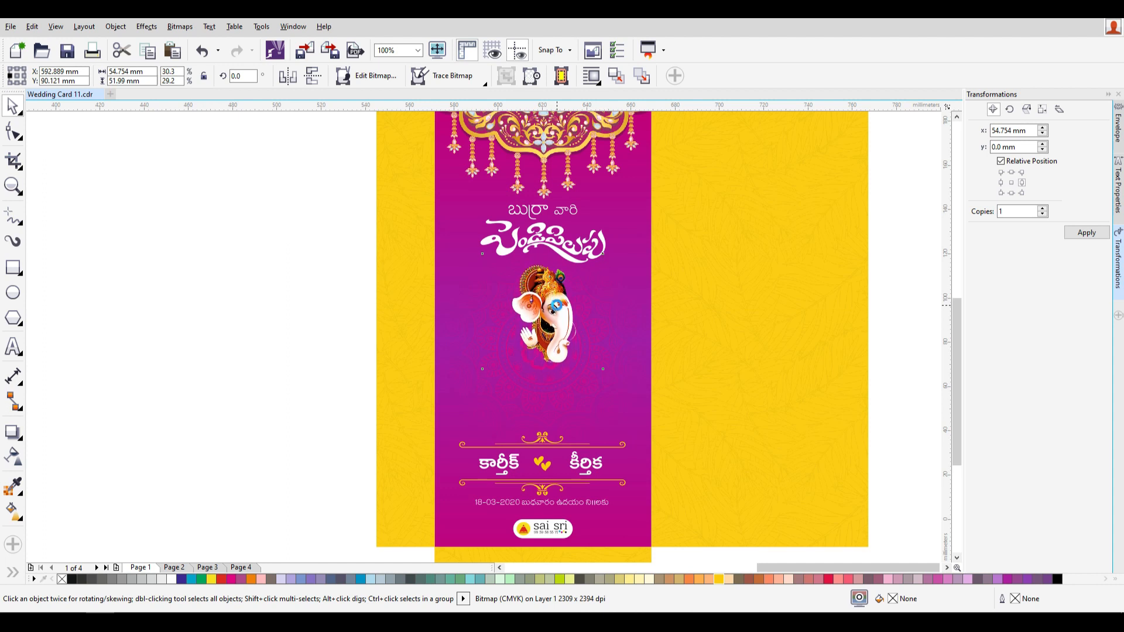
{"action": "key", "text": "Down"}
{"action": "key", "text": "Down"}
{"action": "key", "text": "Down"}
{"action": "key", "text": "Down"}
{"action": "key", "text": "Down"}
{"action": "key", "text": "Down"}
{"action": "key", "text": "Down"}
{"action": "key", "text": "Down"}
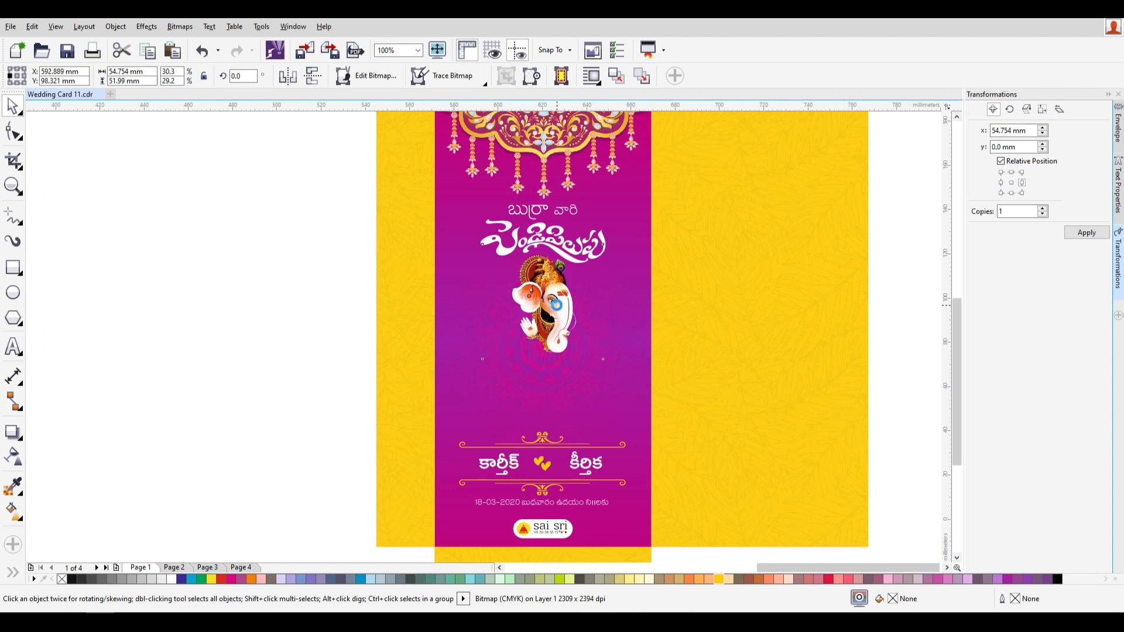
{"action": "left_click", "coordinate": [281, 303]}
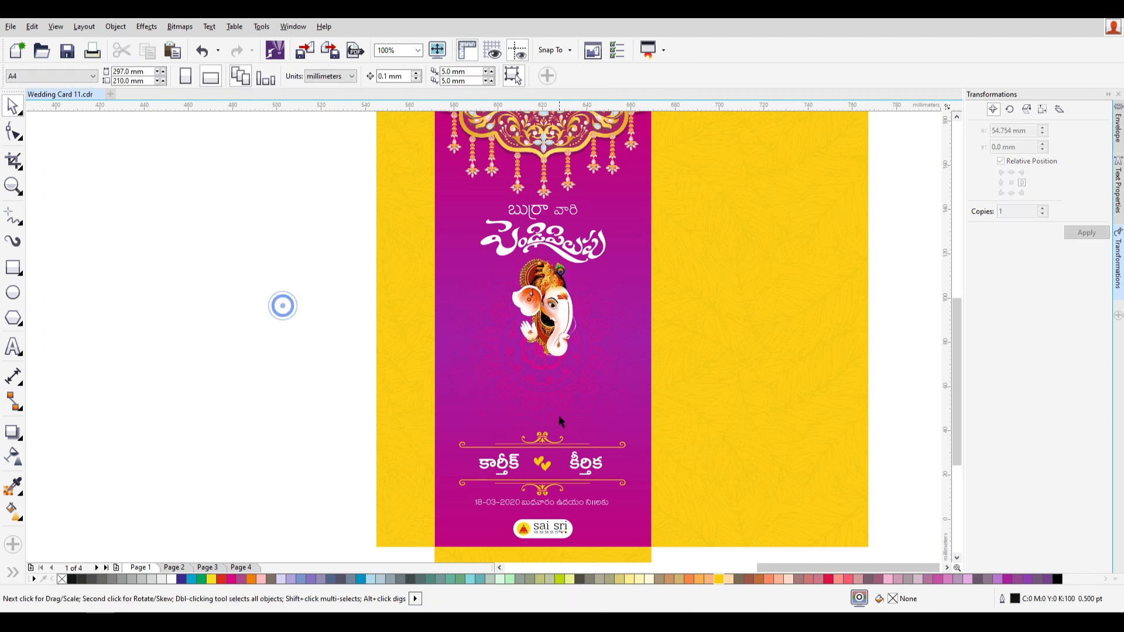
- Edit the cover background's PowerClip contents, raise the pink mandala behind the Ganesha image and finish editing
{"action": "left_click", "coordinate": [558, 412]}
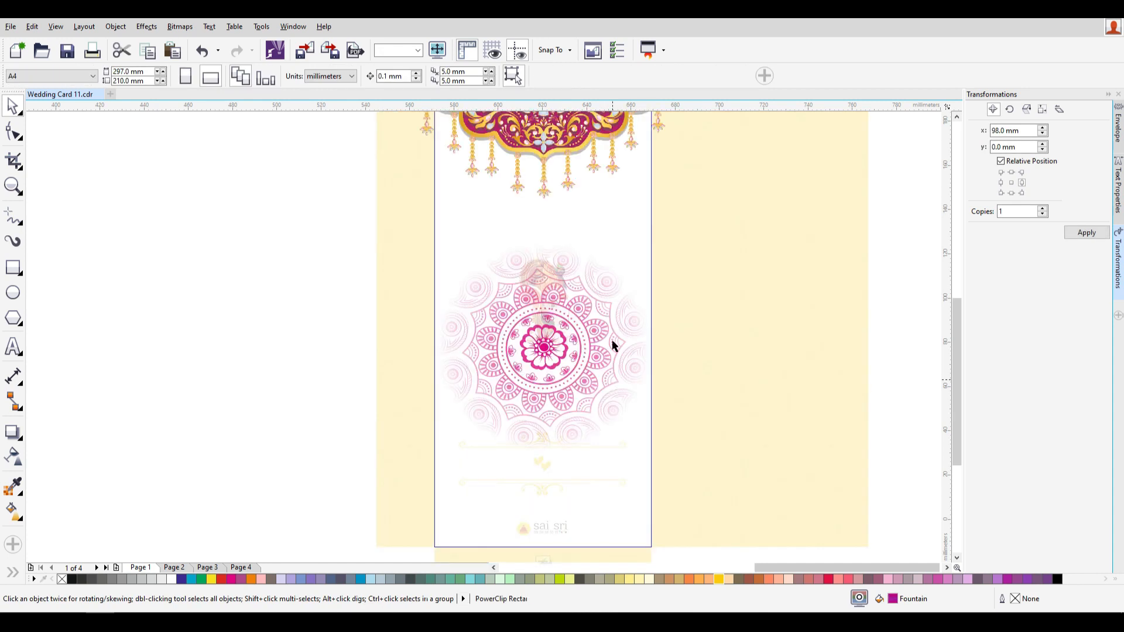
{"action": "left_click", "coordinate": [612, 343]}
{"action": "left_click_drag", "start_coordinate": [586, 406], "coordinate": [586, 356]}
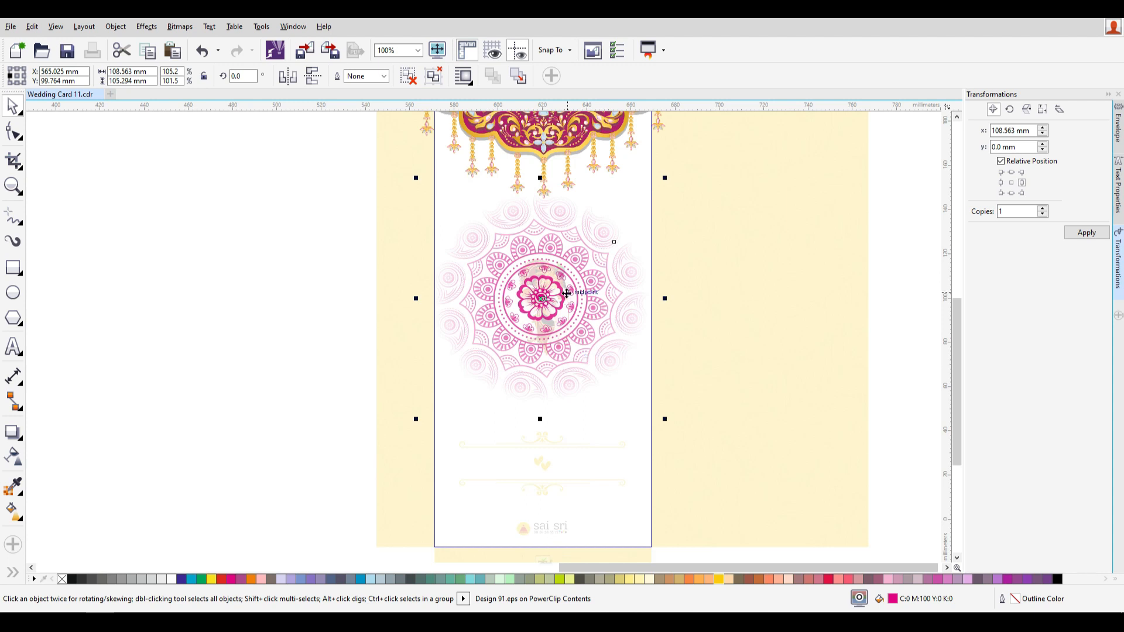
{"action": "right_click", "coordinate": [567, 292]}
{"action": "left_click", "coordinate": [660, 159]}
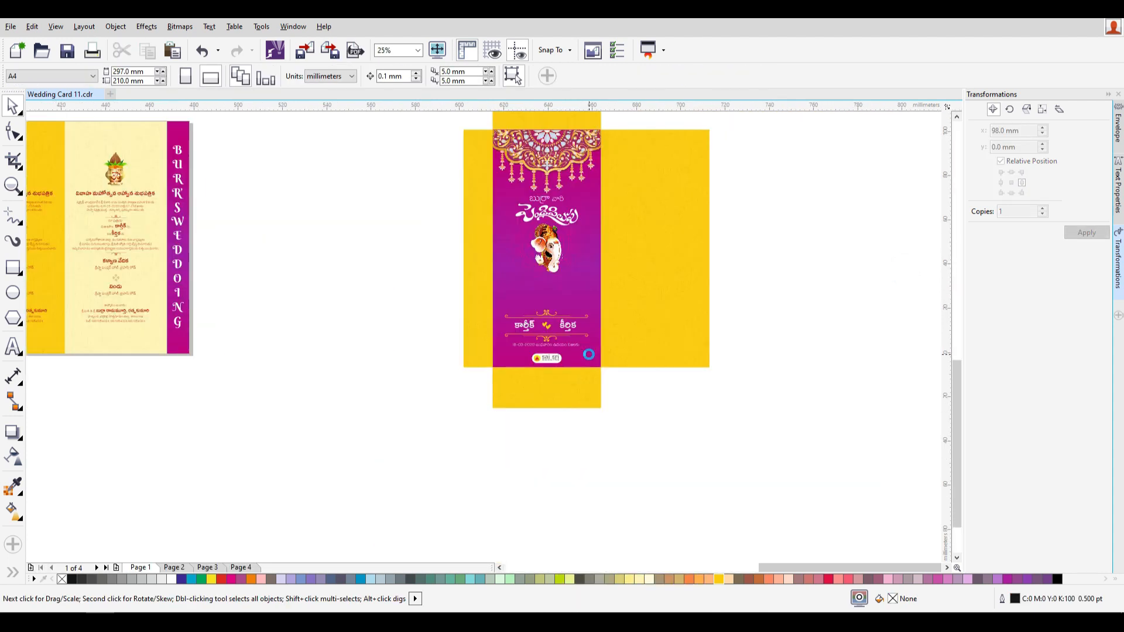
- Delete the date line under the couple's names on the envelope cover
{"action": "left_click_drag", "start_coordinate": [350, 231], "coordinate": [567, 321]}
{"action": "key", "text": "ctrl+z"}
{"action": "left_click_drag", "start_coordinate": [258, 238], "coordinate": [704, 335]}
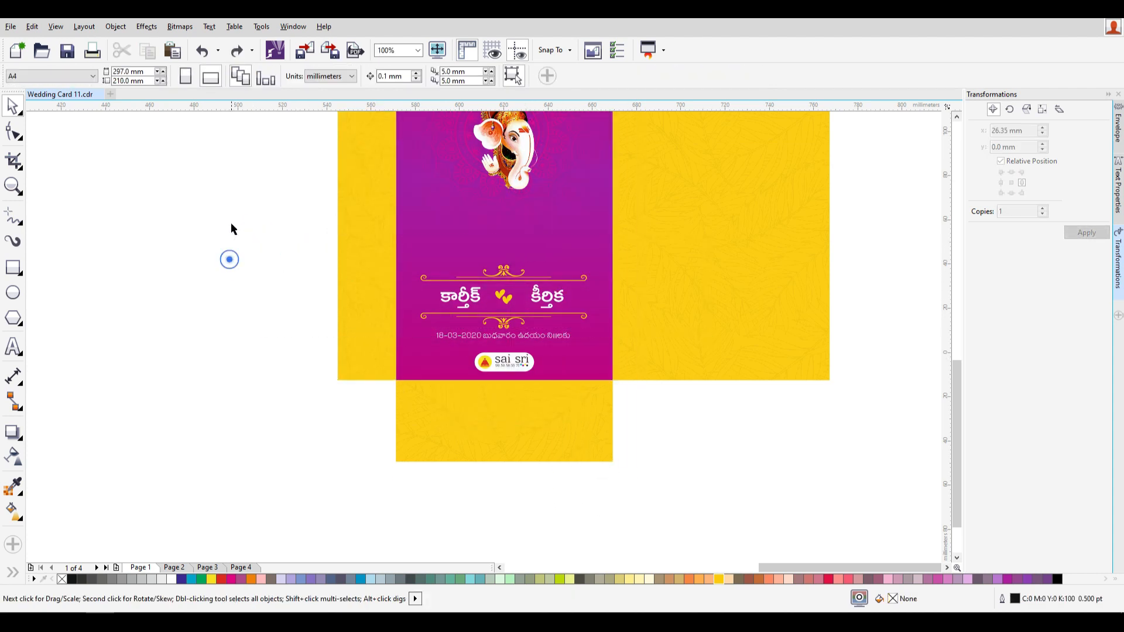
{"action": "left_click", "coordinate": [543, 335], "text": "ctrl"}
{"action": "key", "text": "Delete"}
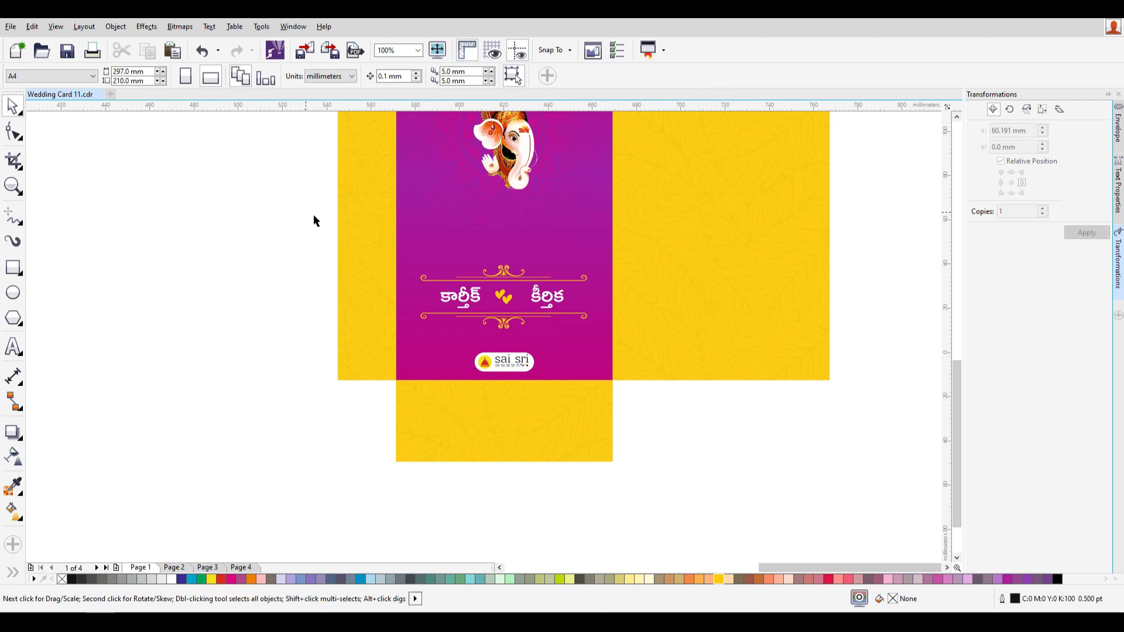
- Delete the couple's names group with its ornaments and the sai sri logo from the envelope cover
{"action": "left_click_drag", "start_coordinate": [703, 345], "coordinate": [609, 344]}
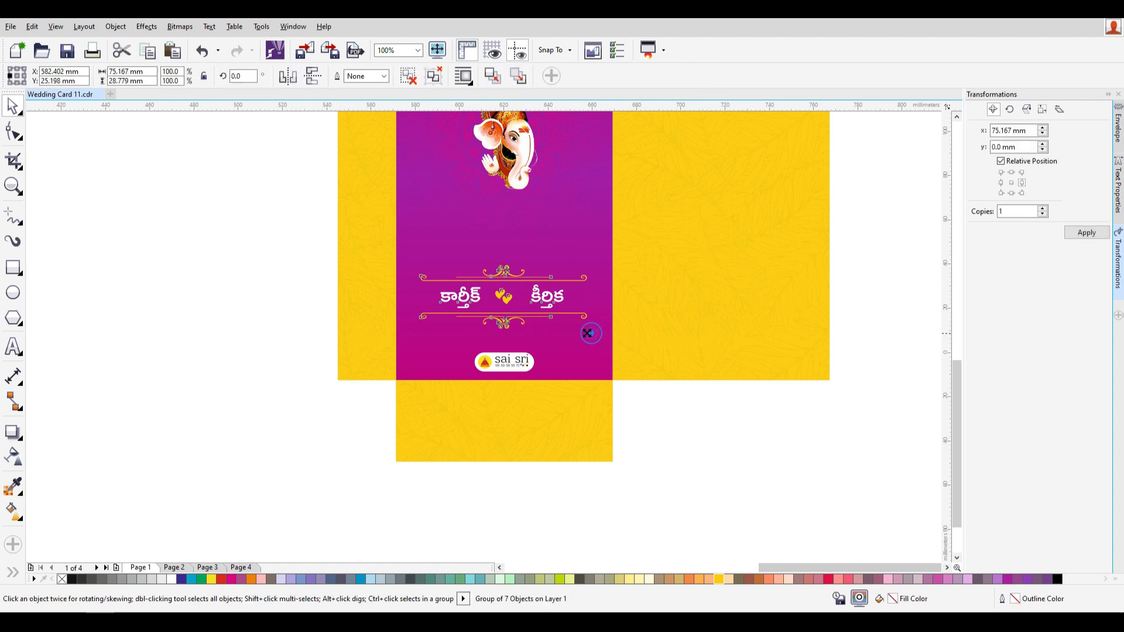
{"action": "key", "text": "Delete"}
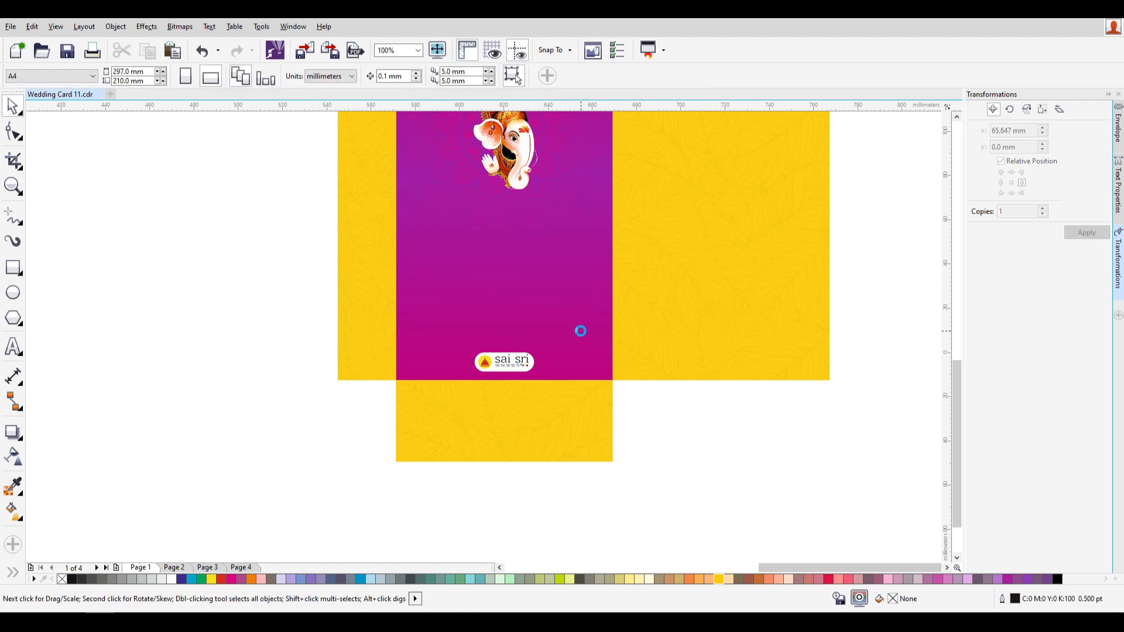
{"action": "left_click_drag", "start_coordinate": [268, 293], "coordinate": [591, 410]}
{"action": "key", "text": "Delete"}
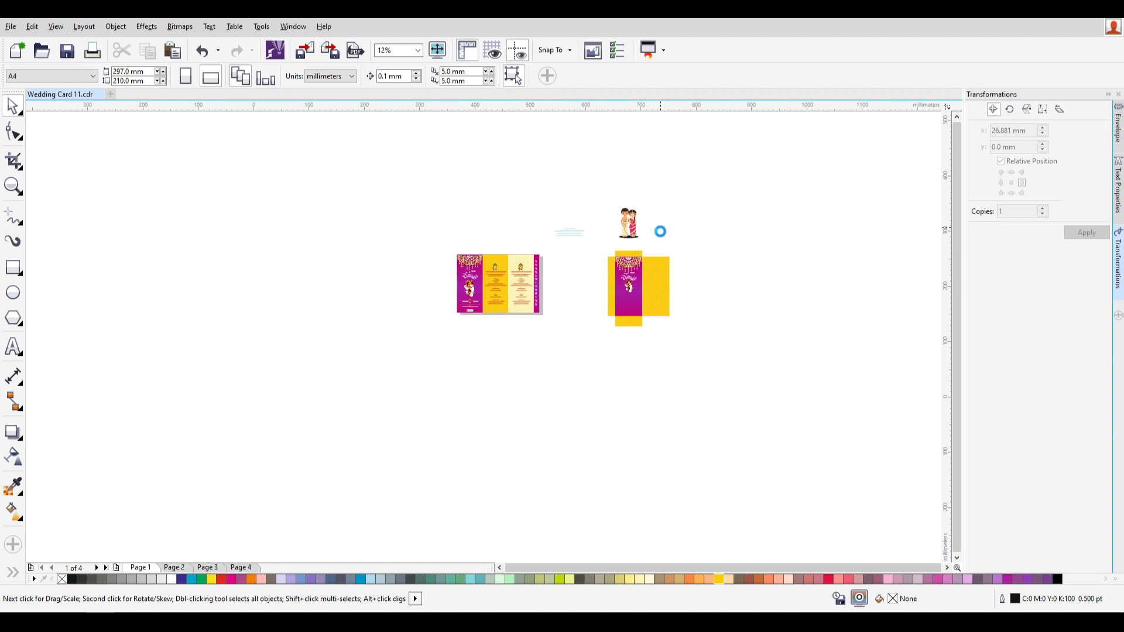
- Move the pale blue inviters' contact text onto the lower part of the envelope cover and shrink it to about 85 mm wide
{"action": "scroll", "coordinate": [660, 231], "scroll_direction": "up", "scroll_amount": 2}
{"action": "left_click_drag", "start_coordinate": [391, 188], "coordinate": [560, 294]}
{"action": "left_click_drag", "start_coordinate": [483, 237], "coordinate": [598, 388]}
{"action": "scroll", "coordinate": [603, 391], "scroll_direction": "up", "scroll_amount": 3}
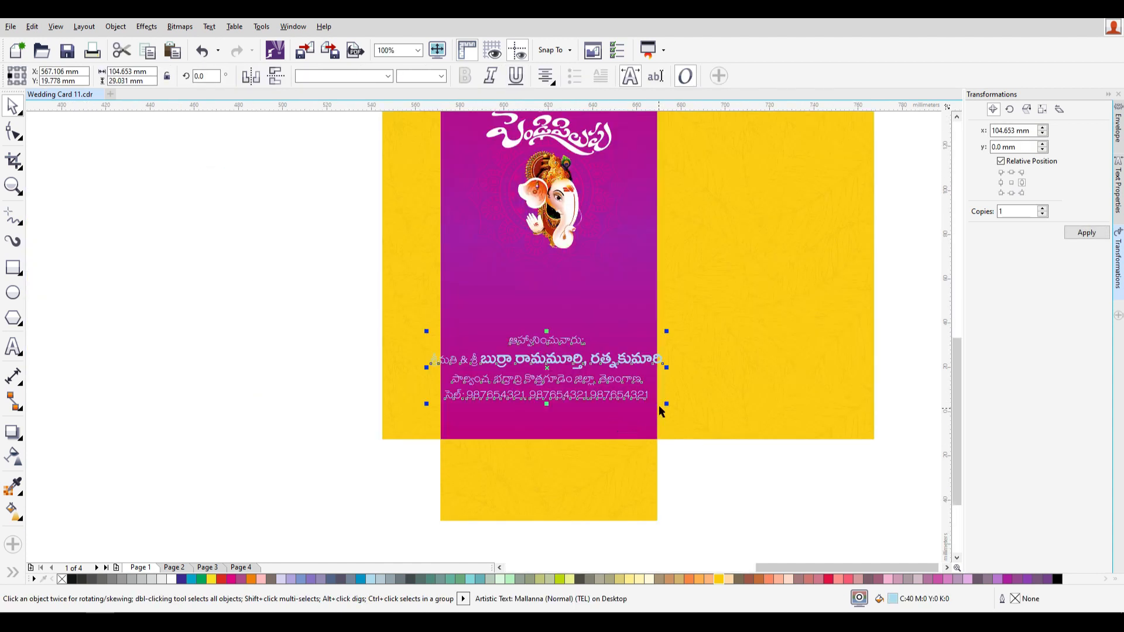
{"action": "left_click_drag", "start_coordinate": [665, 403], "coordinate": [644, 401]}
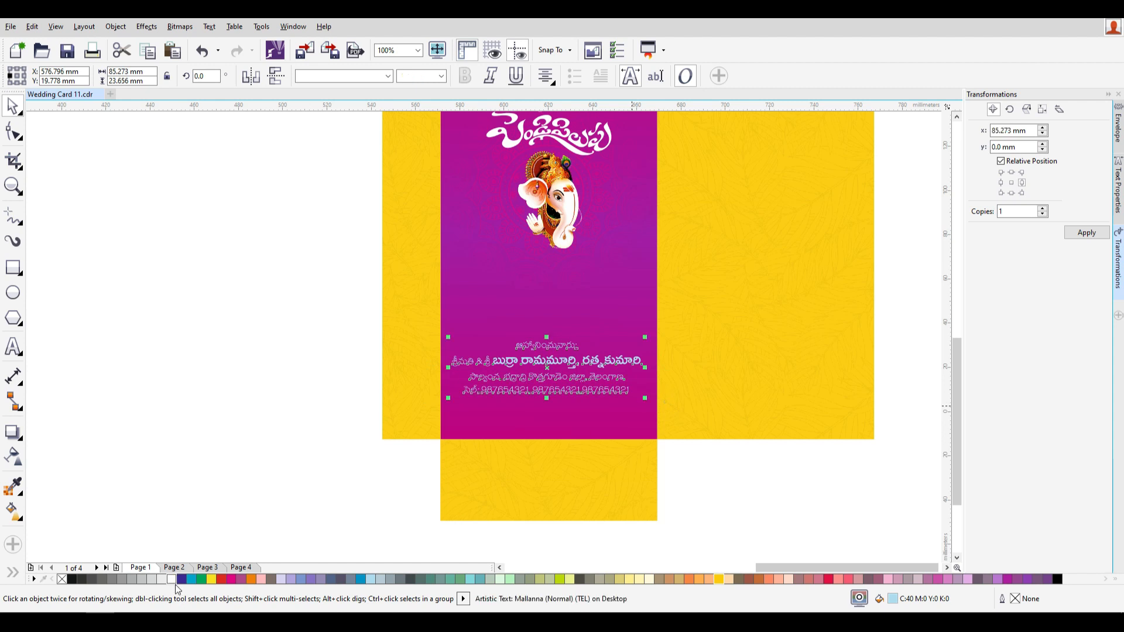
- Fill the inviters' contact text with white and move it down near the envelope cover's bottom edge
{"action": "left_click_drag", "start_coordinate": [235, 305], "coordinate": [682, 438]}
{"action": "left_click_drag", "start_coordinate": [566, 364], "coordinate": [566, 391]}
{"action": "left_click", "coordinate": [748, 454]}
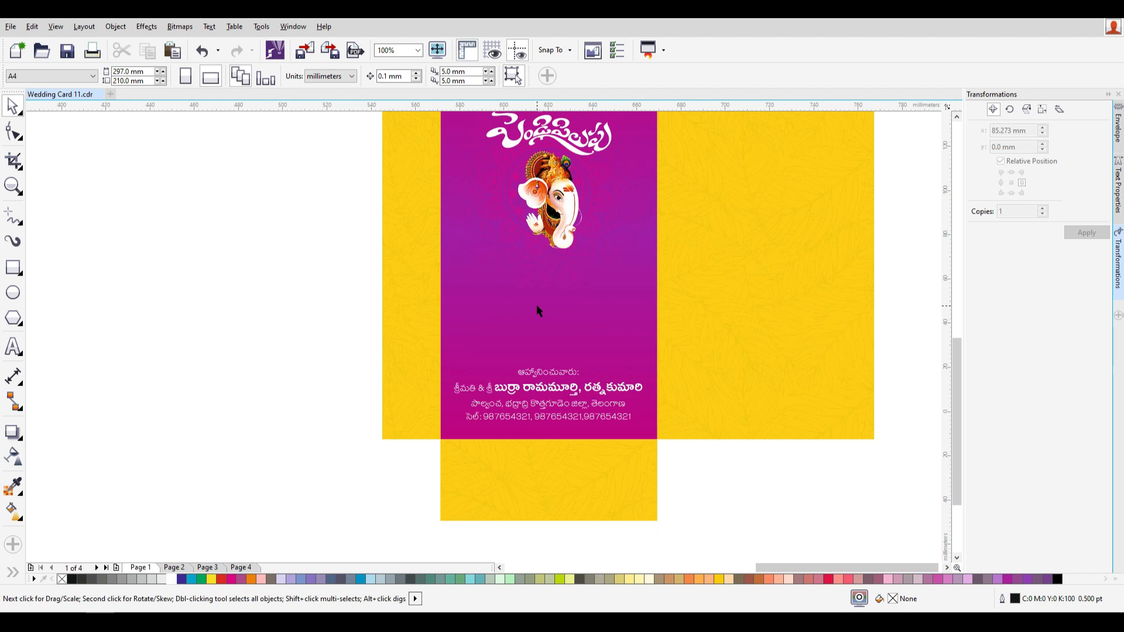
- Copy the couple's names with their ornaments and the date line from the card's cover onto the envelope cover
{"action": "scroll", "coordinate": [539, 307], "scroll_direction": "down", "scroll_amount": 1}
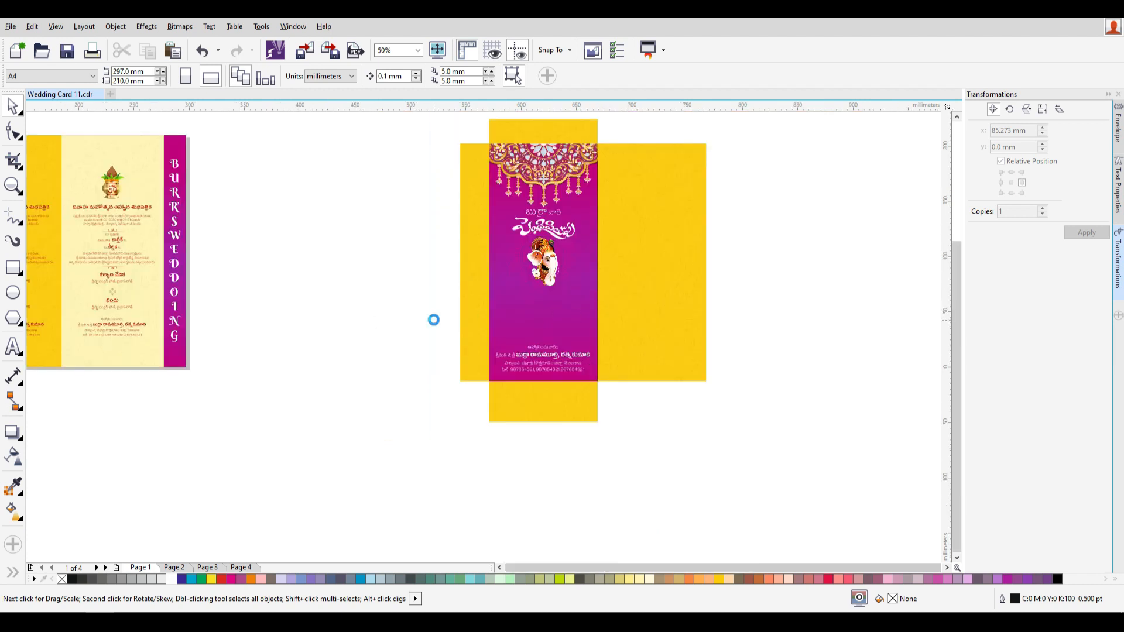
{"action": "scroll", "coordinate": [434, 319], "scroll_direction": "down", "scroll_amount": 1}
{"action": "scroll", "coordinate": [153, 319], "scroll_direction": "up", "scroll_amount": 1}
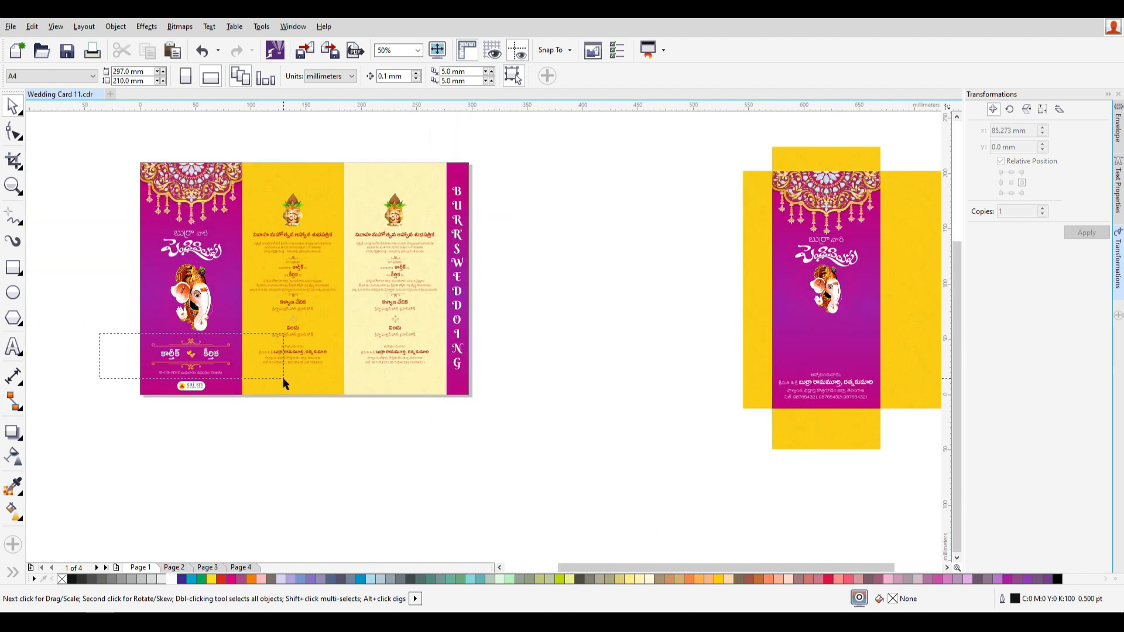
{"action": "left_click", "coordinate": [212, 287]}
{"action": "left_click", "coordinate": [100, 289]}
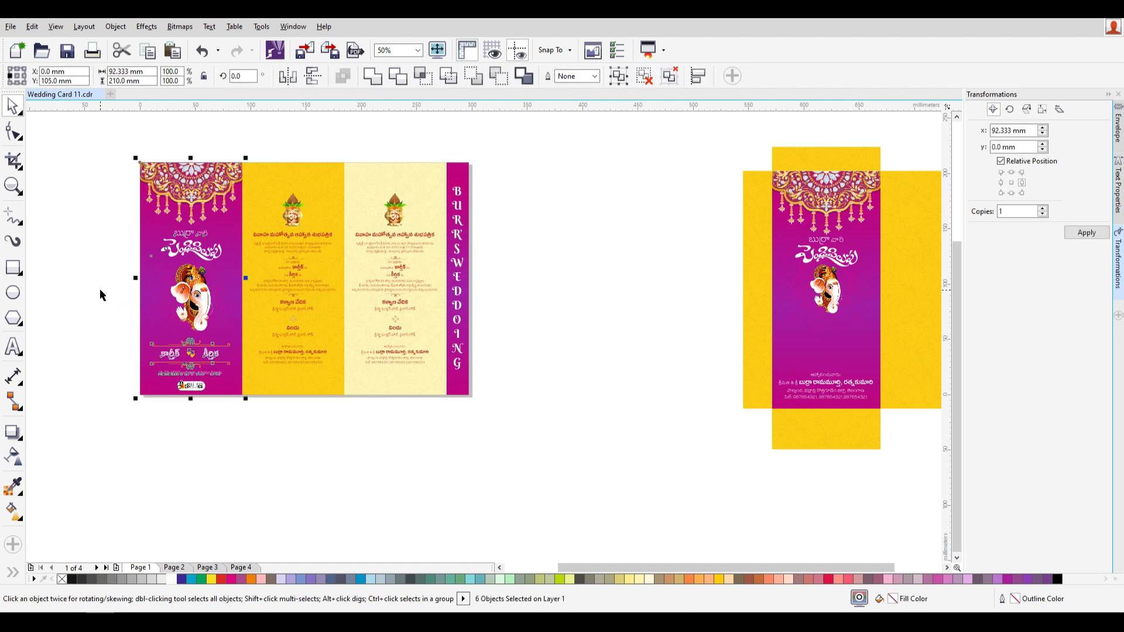
{"action": "left_click_drag", "start_coordinate": [278, 367], "coordinate": [280, 371]}
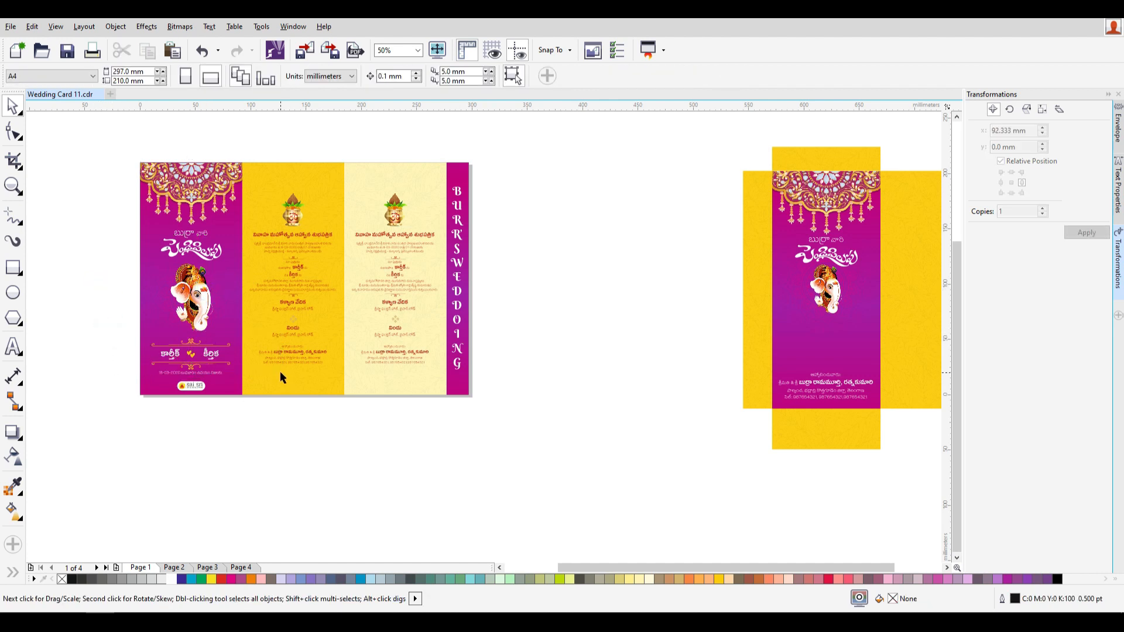
{"action": "left_click", "coordinate": [118, 317]}
{"action": "left_click_drag", "start_coordinate": [247, 297], "coordinate": [174, 215]}
{"action": "key", "text": "ctrl+z"}
{"action": "key", "text": "ctrl+z"}
{"action": "left_click_drag", "start_coordinate": [115, 323], "coordinate": [255, 380]}
{"action": "left_click_drag", "start_coordinate": [192, 358], "coordinate": [817, 357]}
- Delete the copied date line below the couple's names on the envelope cover
{"action": "scroll", "coordinate": [864, 393], "scroll_direction": "up", "scroll_amount": 2}
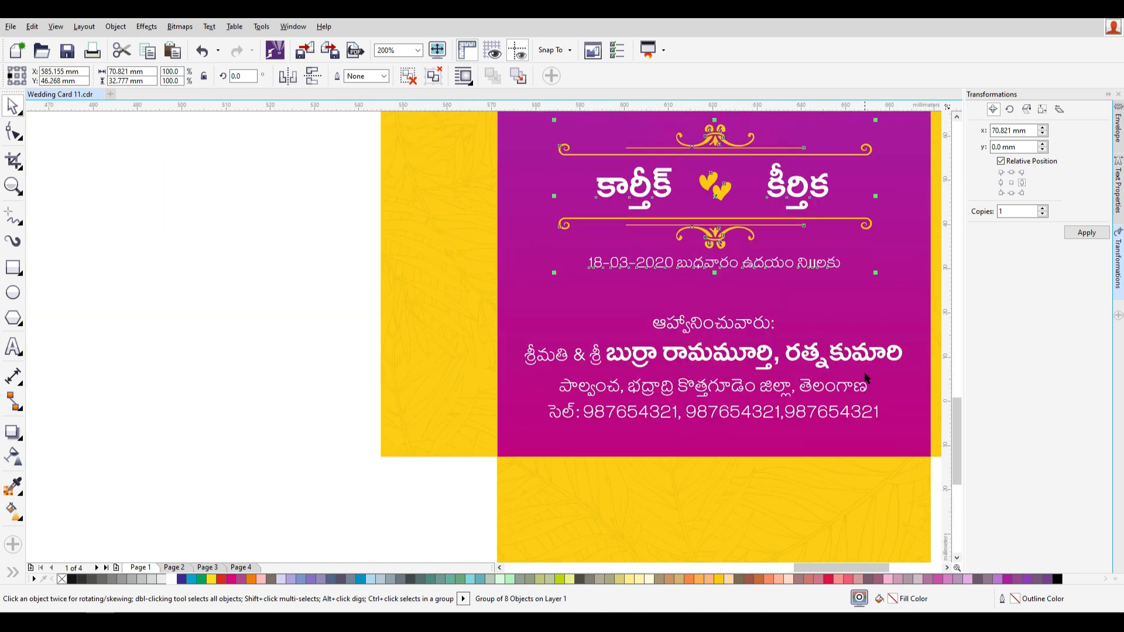
{"action": "left_click", "coordinate": [788, 264]}
{"action": "left_click", "coordinate": [778, 261], "text": "ctrl"}
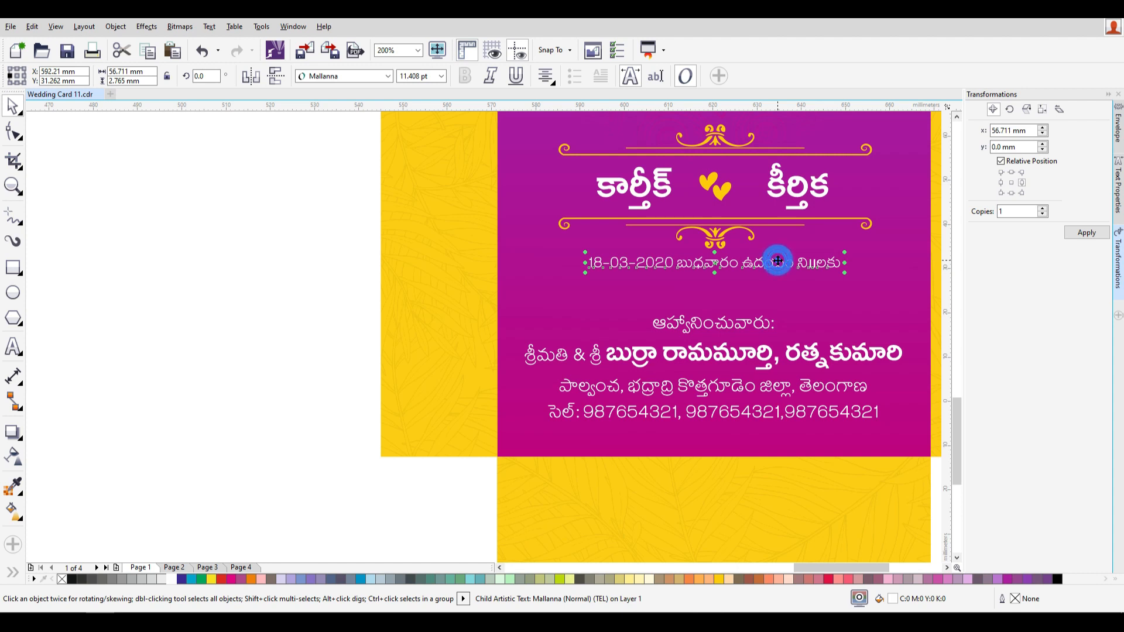
{"action": "key", "text": "Delete"}
- Centre the couple's names group horizontally on the purple envelope cover panel
{"action": "scroll", "coordinate": [704, 293], "scroll_direction": "down", "scroll_amount": 1}
{"action": "scroll", "coordinate": [749, 317], "scroll_direction": "down", "scroll_amount": 1}
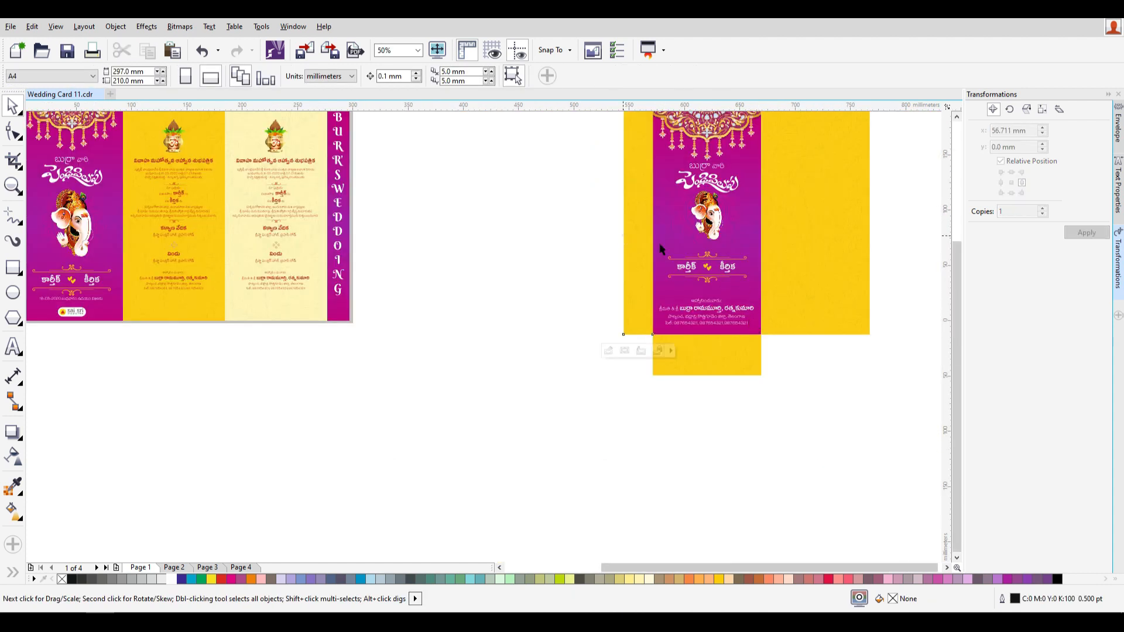
{"action": "left_click_drag", "start_coordinate": [585, 241], "coordinate": [771, 304]}
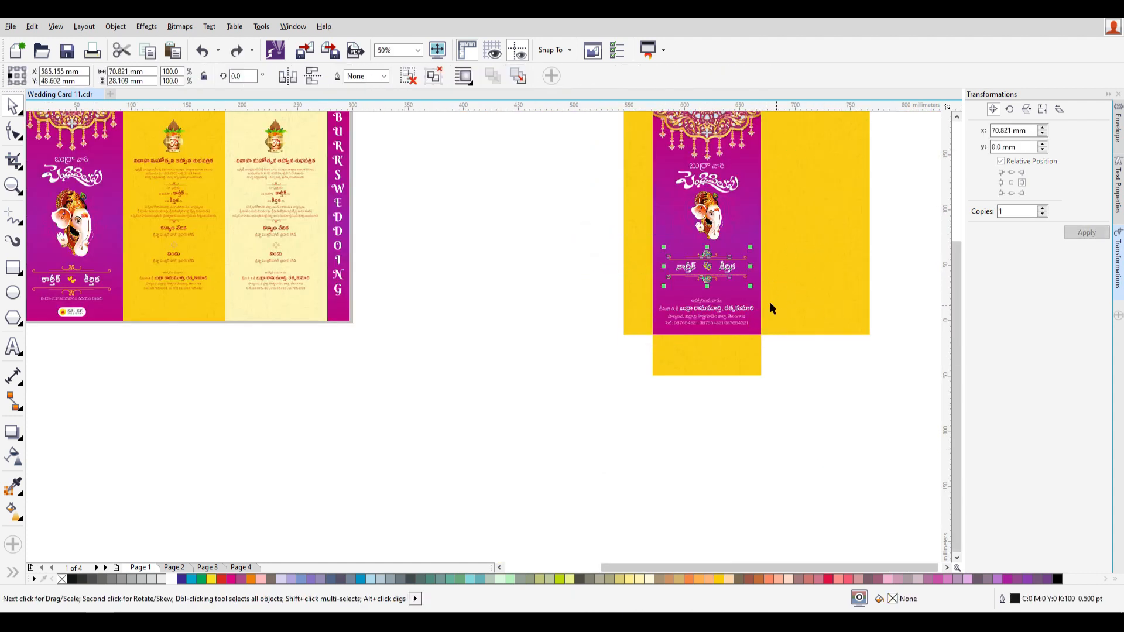
{"action": "scroll", "coordinate": [770, 304], "scroll_direction": "up", "scroll_amount": 1}
{"action": "left_click", "coordinate": [731, 281], "text": "shift"}
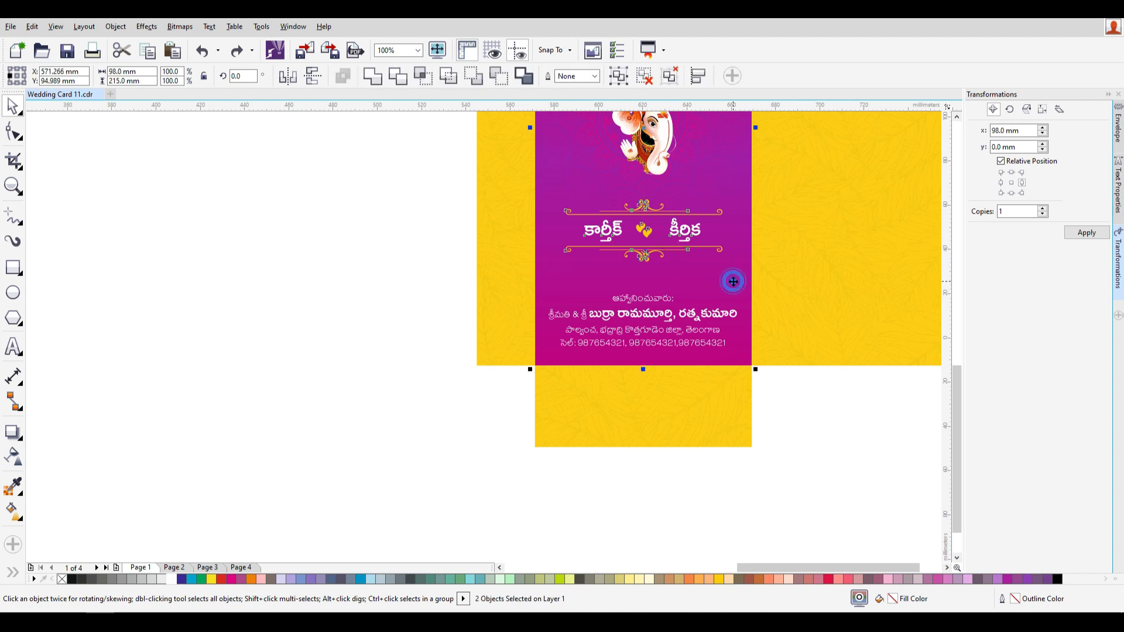
{"action": "key", "text": "c"}
{"action": "left_click", "coordinate": [826, 457]}
{"action": "left_click_drag", "start_coordinate": [477, 273], "coordinate": [740, 367]}
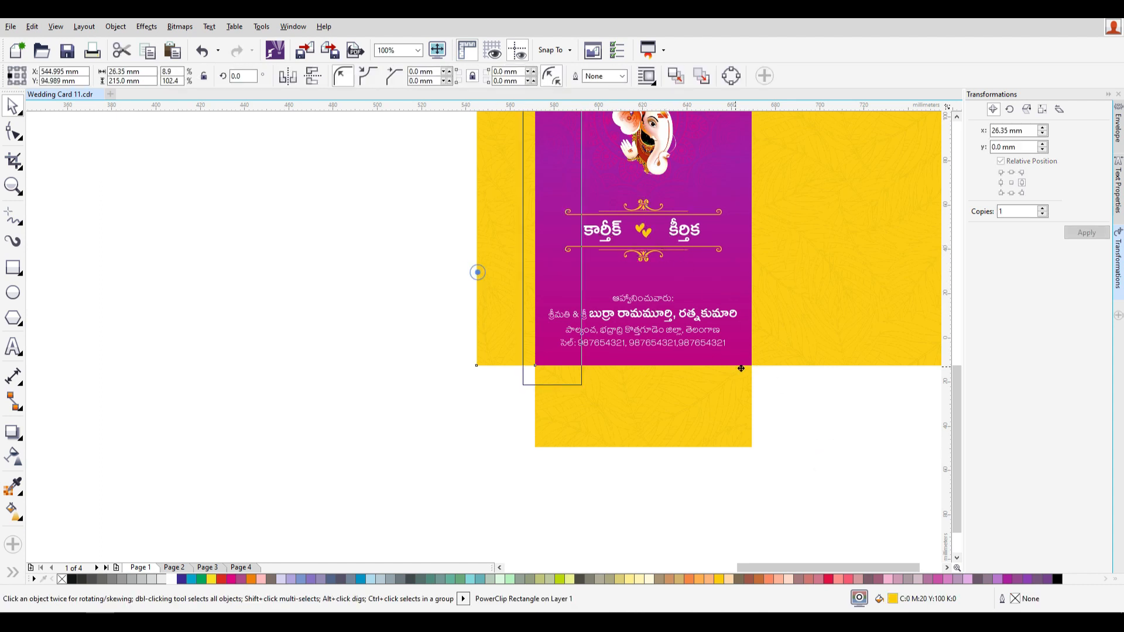
{"action": "key", "text": "ctrl+z"}
{"action": "left_click", "coordinate": [478, 418]}
- Move the whole envelope layout to the blank area left of the three-panel card
{"action": "scroll", "coordinate": [479, 418], "scroll_direction": "down", "scroll_amount": 1}
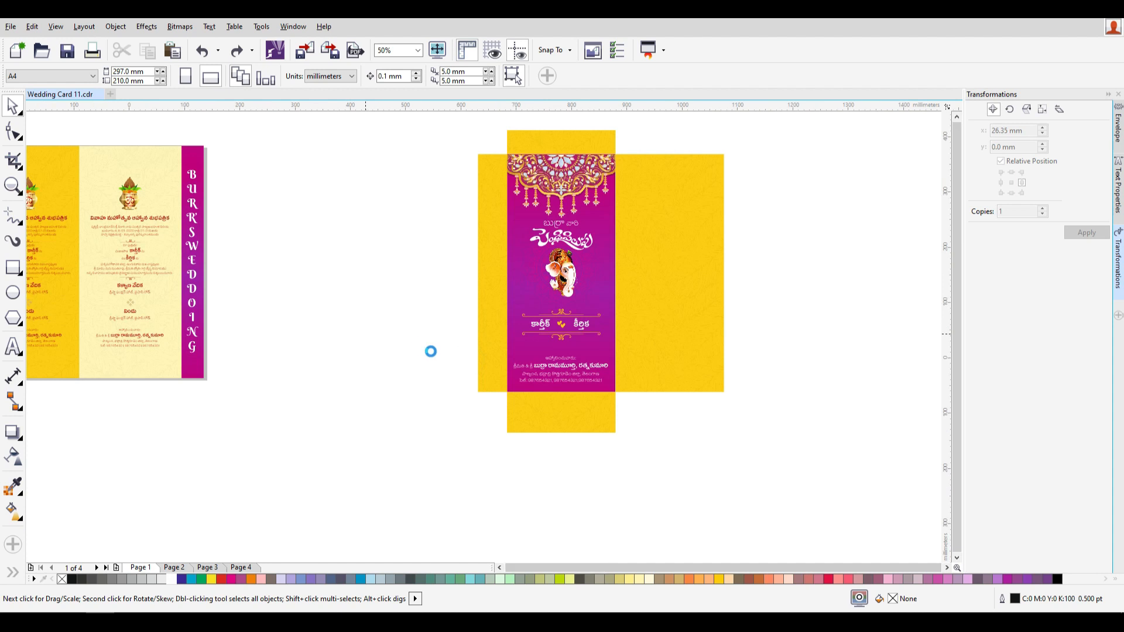
{"action": "scroll", "coordinate": [429, 351], "scroll_direction": "down", "scroll_amount": 2}
{"action": "scroll", "coordinate": [201, 321], "scroll_direction": "up", "scroll_amount": 1}
{"action": "left_click_drag", "start_coordinate": [351, 259], "coordinate": [666, 459]}
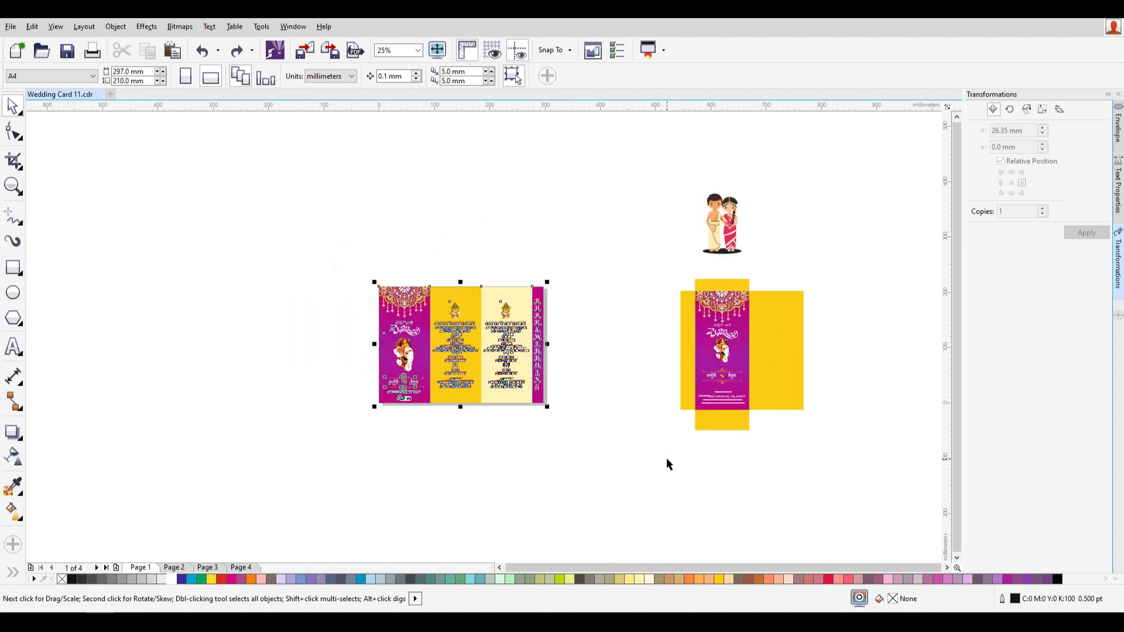
{"action": "left_click", "coordinate": [653, 455]}
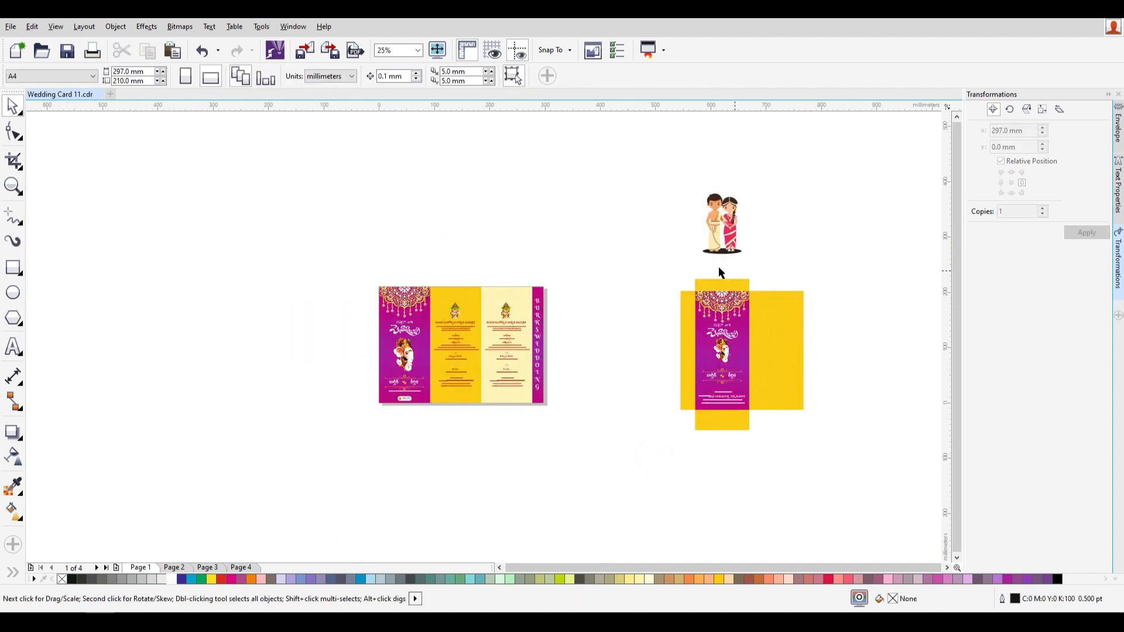
{"action": "left_click_drag", "start_coordinate": [828, 382], "coordinate": [907, 471]}
{"action": "left_click", "coordinate": [830, 359]}
{"action": "left_click_drag", "start_coordinate": [646, 268], "coordinate": [848, 477]}
{"action": "left_click_drag", "start_coordinate": [774, 335], "coordinate": [336, 326]}
{"action": "left_click", "coordinate": [591, 354]}
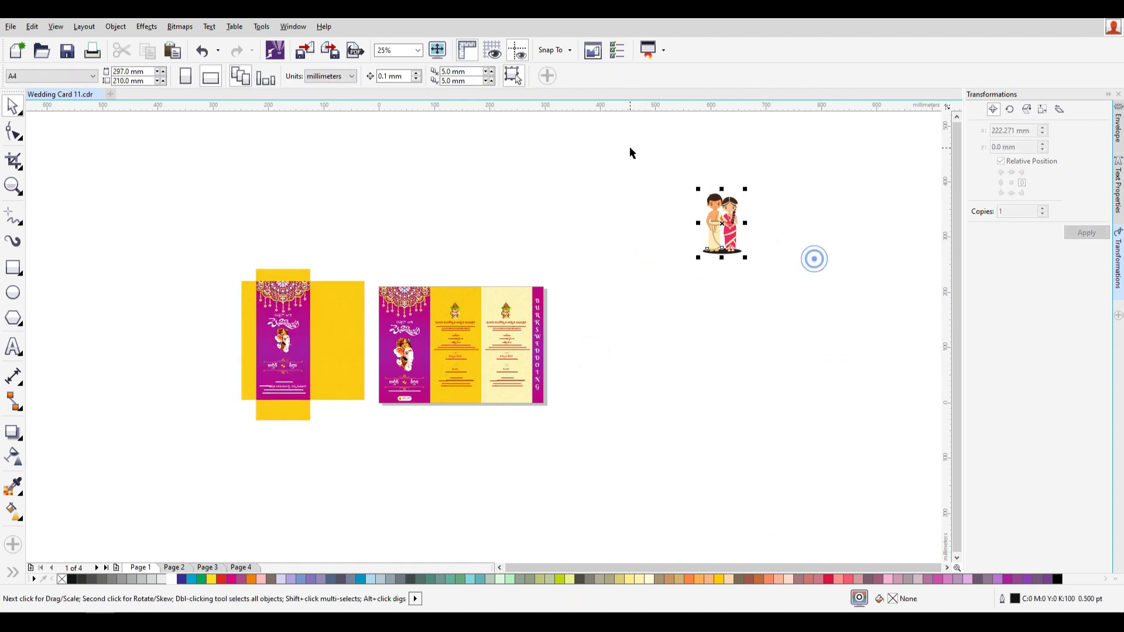
- Move the bride and groom illustration onto the envelope's yellow back panel and bring it in front of the panel
{"action": "left_click_drag", "start_coordinate": [720, 222], "coordinate": [342, 340]}
{"action": "left_click", "coordinate": [346, 294]}
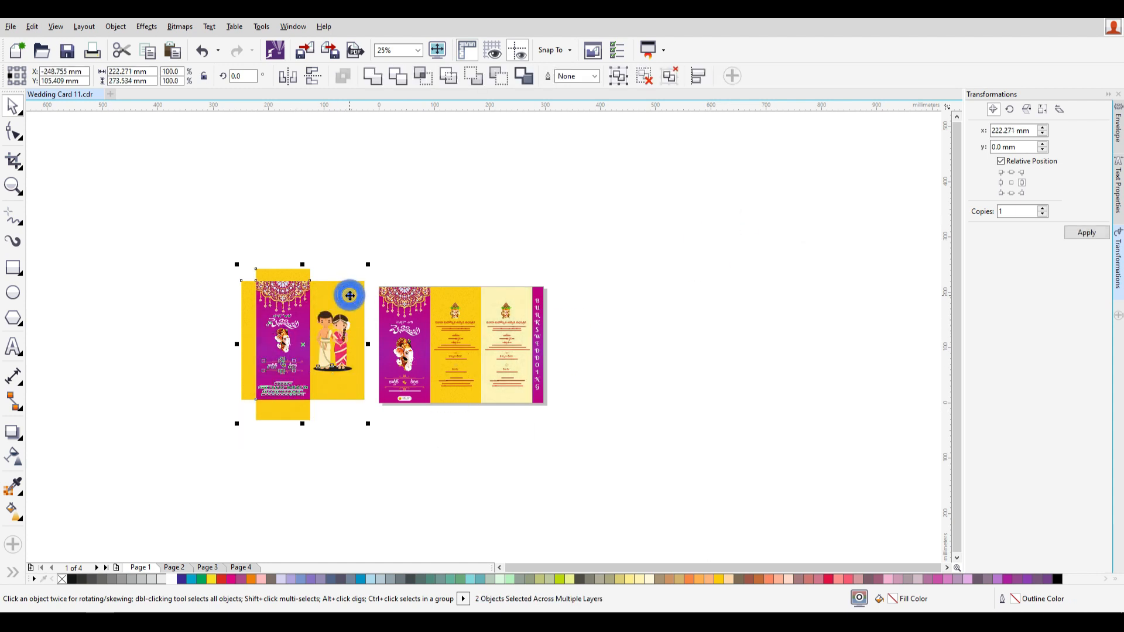
{"action": "left_click", "coordinate": [511, 258]}
{"action": "left_click_drag", "start_coordinate": [369, 451], "coordinate": [310, 307]}
{"action": "key", "text": "shift+Page_Up"}
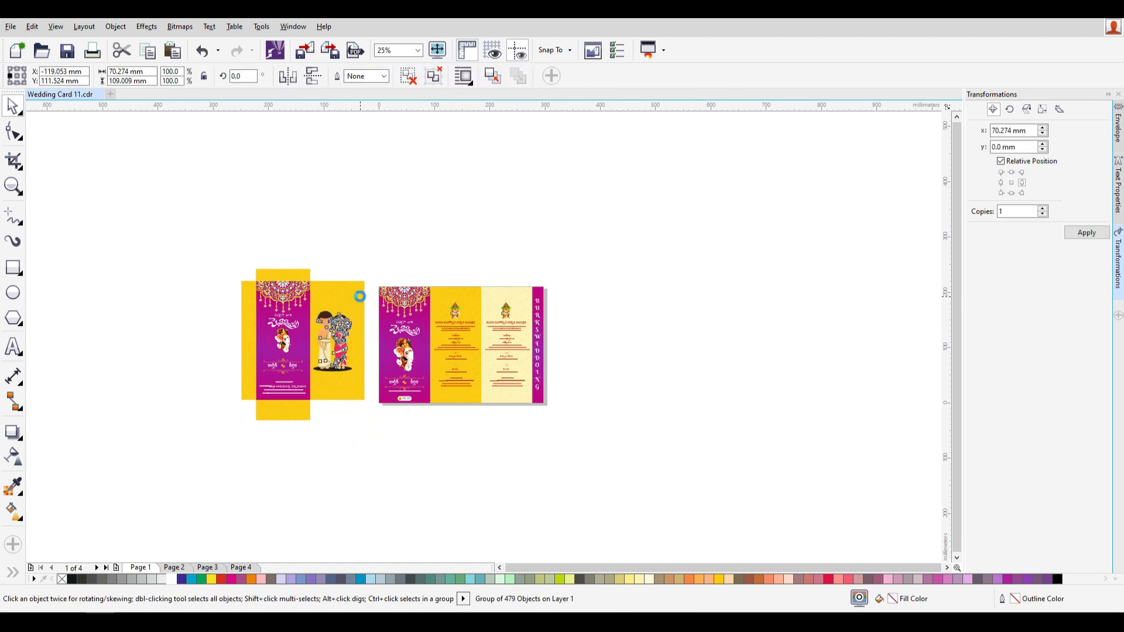
- Try to ungroup the bride and groom illustration and centre it both ways on the yellow back panel
{"action": "key", "text": "ctrl+u"}
{"action": "left_click", "coordinate": [354, 293], "text": "shift"}
{"action": "key", "text": "e"}
{"action": "key", "text": "c"}
{"action": "key", "text": "ctrl+z"}
{"action": "key", "text": "ctrl+z"}
{"action": "left_click", "coordinate": [411, 240]}
{"action": "left_click", "coordinate": [366, 448]}
- Group the bride and groom illustration's parts and centre the group horizontally on the envelope's yellow back panel
{"action": "scroll", "coordinate": [370, 378], "scroll_direction": "up", "scroll_amount": 1}
{"action": "left_click_drag", "start_coordinate": [371, 391], "coordinate": [250, 223]}
{"action": "key", "text": "ctrl+g"}
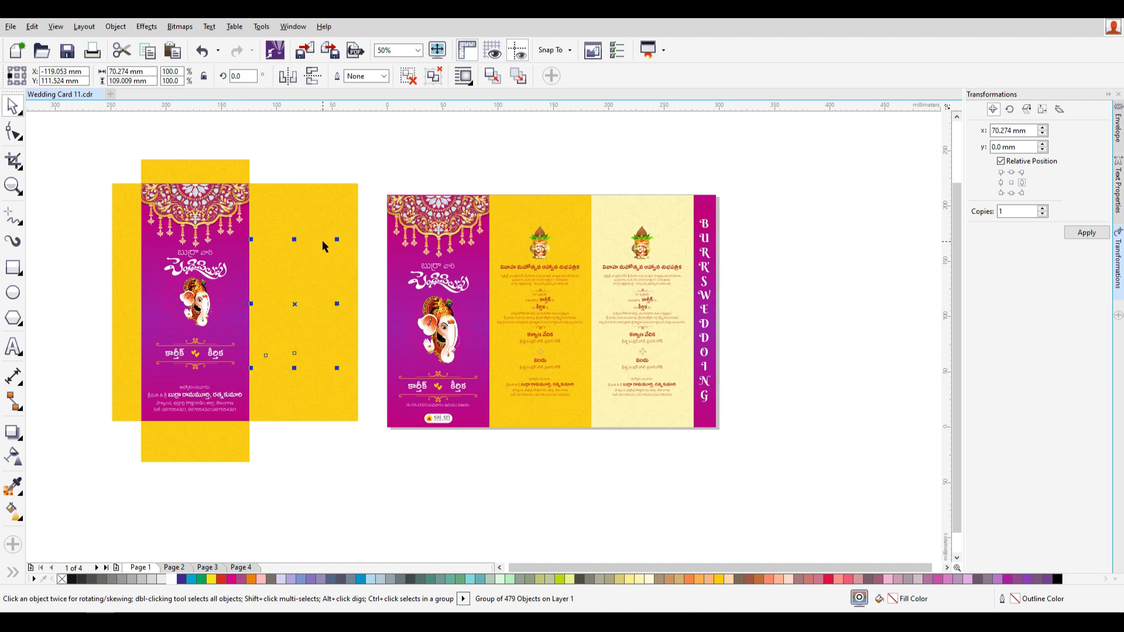
{"action": "left_click", "coordinate": [331, 212], "text": "shift"}
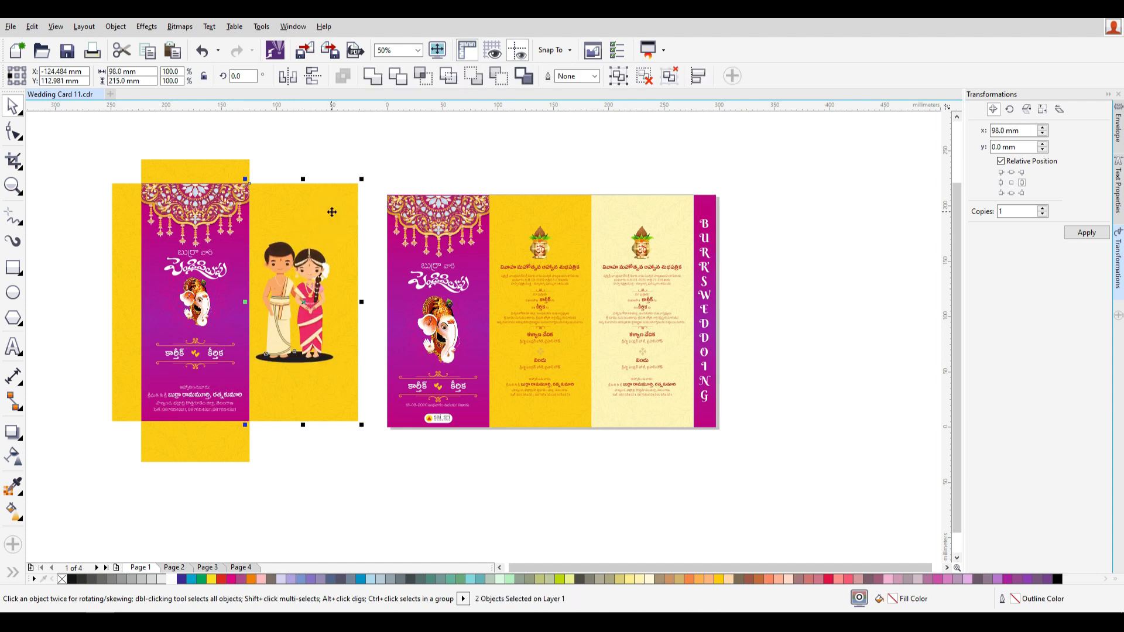
{"action": "left_click", "coordinate": [444, 142]}
- Copy the sai sri logo from the card's cover to below the bride and groom on the envelope's back panel
{"action": "left_click_drag", "start_coordinate": [468, 500], "coordinate": [380, 433]}
{"action": "left_click", "coordinate": [443, 417]}
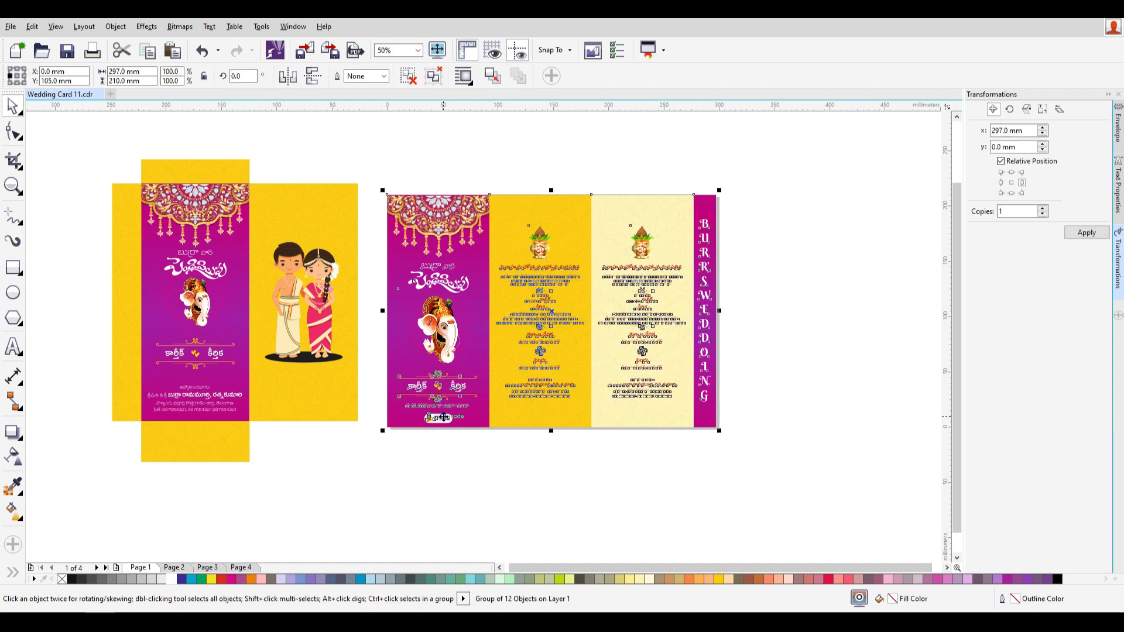
{"action": "left_click", "coordinate": [479, 513]}
{"action": "left_click_drag", "start_coordinate": [508, 469], "coordinate": [296, 398]}
{"action": "left_click_drag", "start_coordinate": [365, 458], "coordinate": [245, 388]}
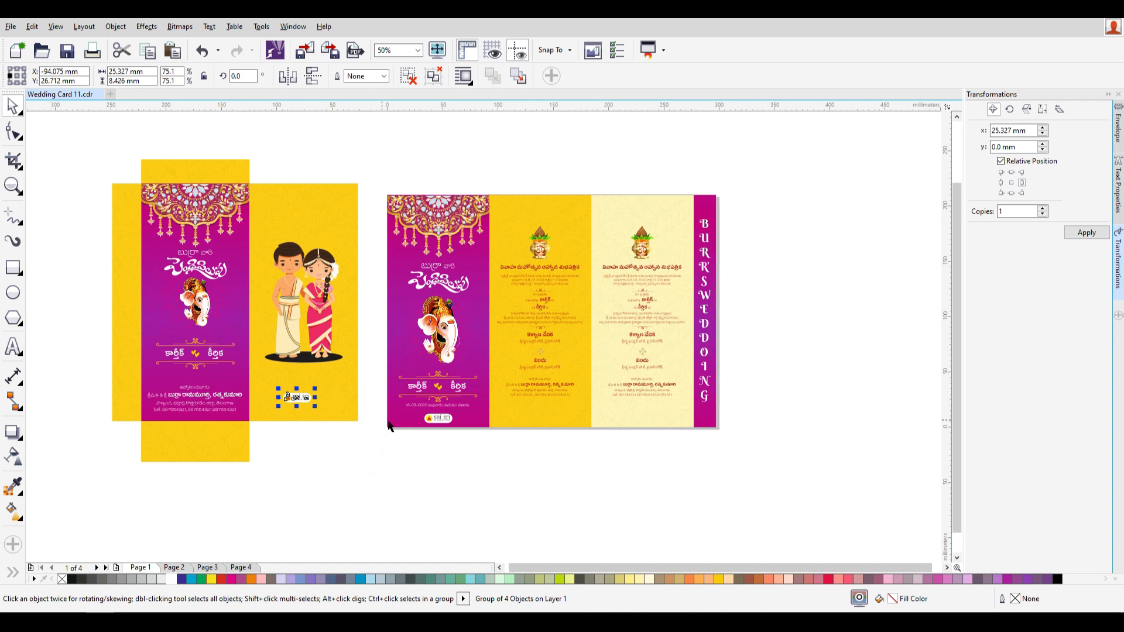
- Centre the sai sri logo horizontally on the envelope's yellow back panel and move it down slightly
{"action": "left_click", "coordinate": [337, 391], "text": "shift"}
{"action": "key", "text": "c"}
{"action": "left_click_drag", "start_coordinate": [359, 466], "coordinate": [309, 402]}
{"action": "left_click", "coordinate": [309, 399]}
{"action": "left_click", "coordinate": [361, 467]}
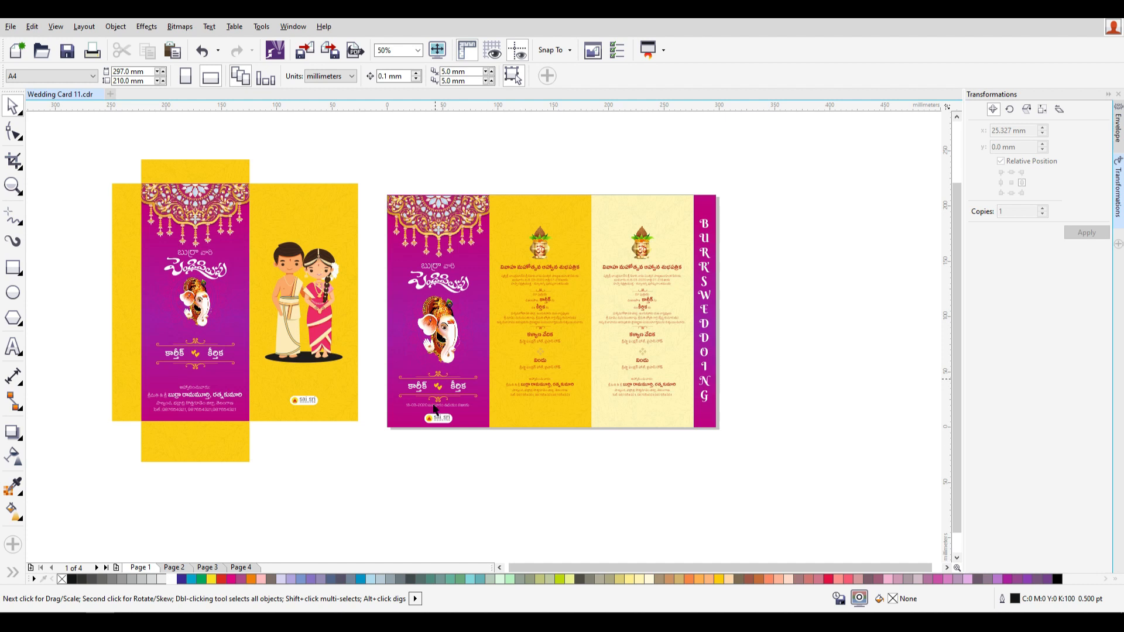
{"action": "double_click", "coordinate": [221, 175]}
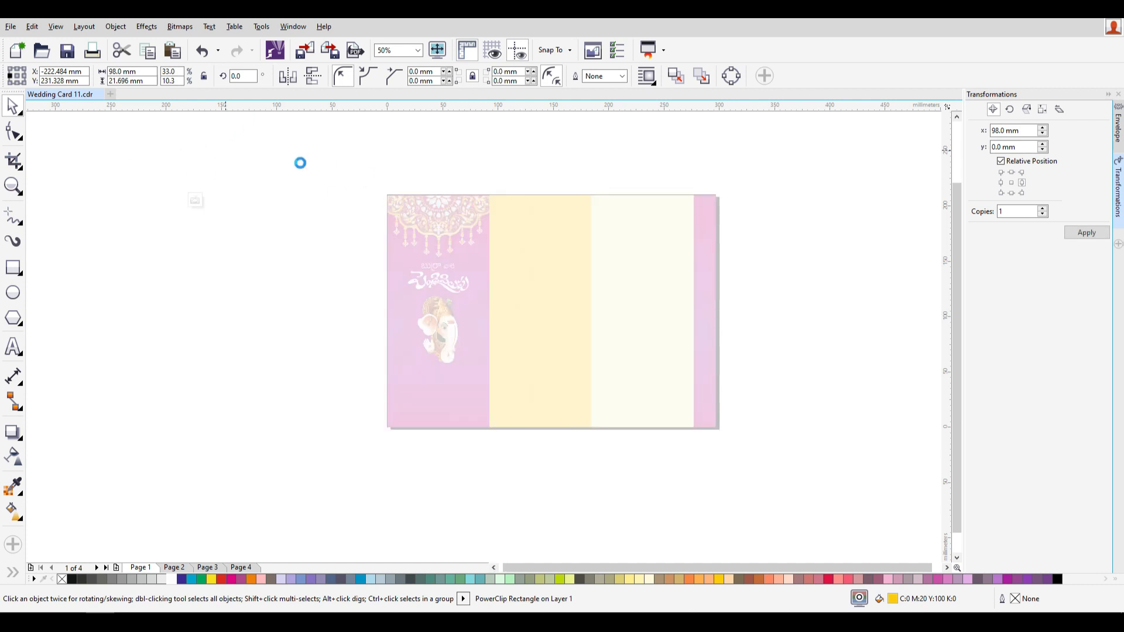
{"action": "scroll", "coordinate": [343, 171], "scroll_direction": "up", "scroll_amount": 1}
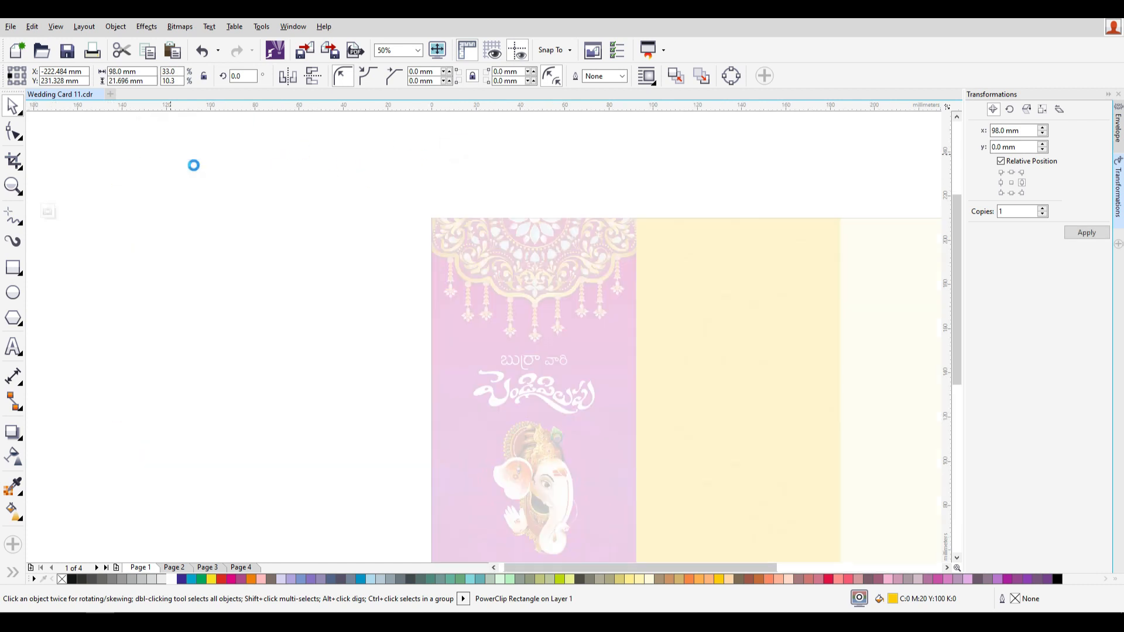
{"action": "left_click", "coordinate": [555, 155]}
{"action": "scroll", "coordinate": [469, 206], "scroll_direction": "up", "scroll_amount": 1}
{"action": "key", "text": "ctrl+z"}
{"action": "scroll", "coordinate": [469, 256], "scroll_direction": "down", "scroll_amount": 2}
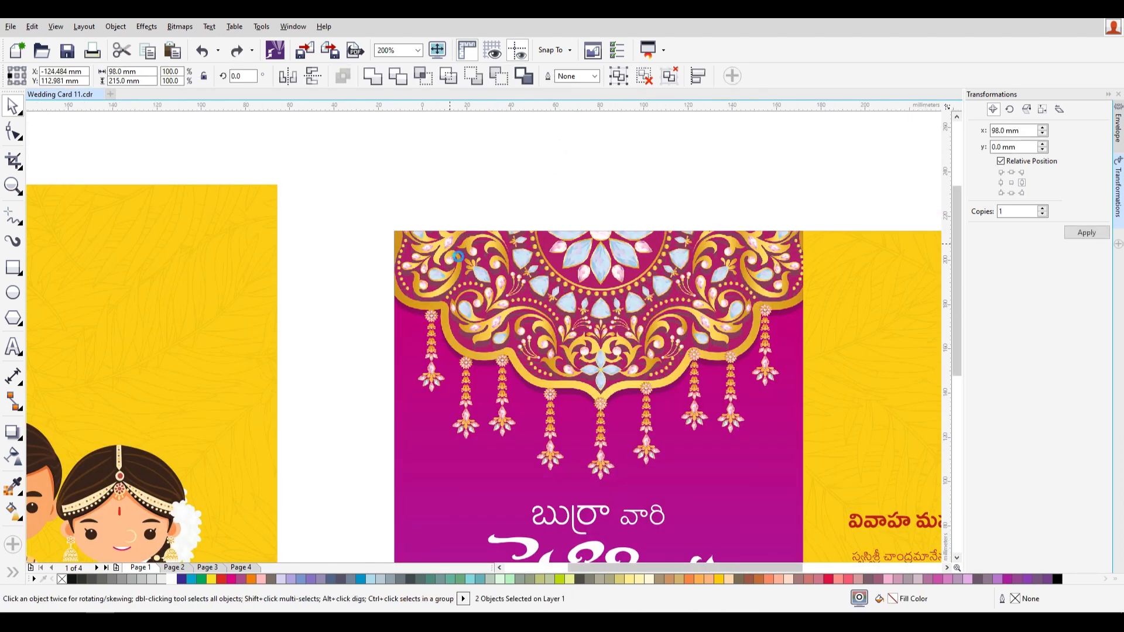
- Round the two upper corners of the envelope's top flap with a 5 mm radius
{"action": "scroll", "coordinate": [263, 226], "scroll_direction": "up", "scroll_amount": 2}
{"action": "left_click", "coordinate": [271, 213]}
{"action": "scroll", "coordinate": [469, 261], "scroll_direction": "down", "scroll_amount": 1}
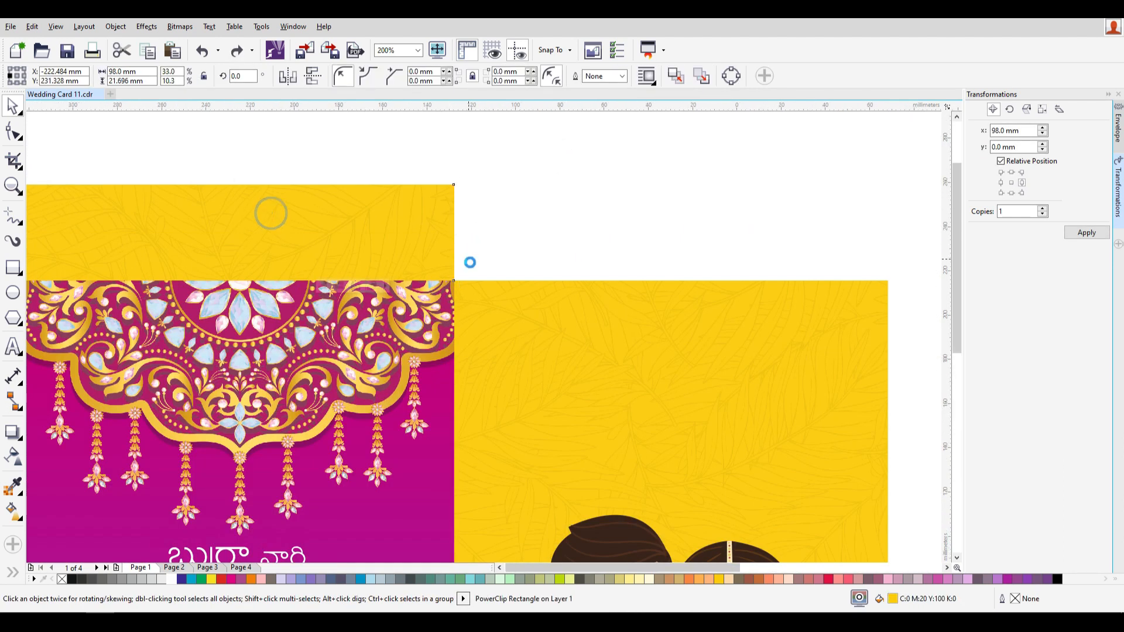
{"action": "scroll", "coordinate": [324, 242], "scroll_direction": "up", "scroll_amount": 1}
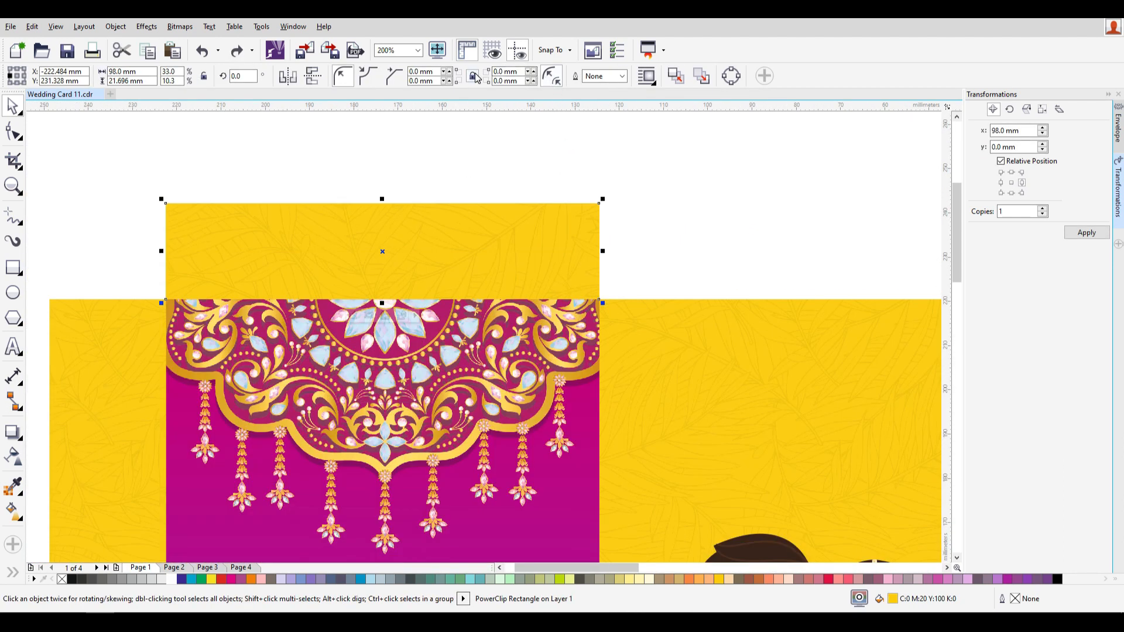
{"action": "left_click_drag", "start_coordinate": [435, 69], "coordinate": [321, 65]}
{"action": "type", "text": "5"}
{"action": "key", "text": "Tab"}
{"action": "key", "text": "Tab"}
{"action": "key", "text": "Tab"}
{"action": "type", "text": "5"}
{"action": "key", "text": "Tab"}
{"action": "key", "text": "Tab"}
{"action": "left_click", "coordinate": [615, 179]}
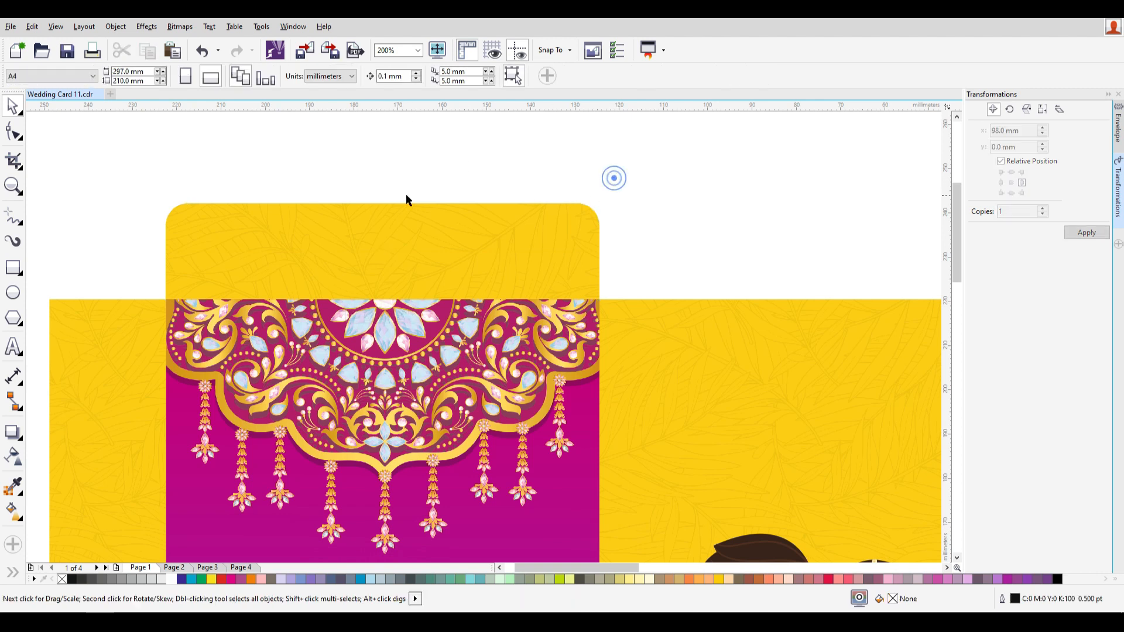
{"action": "scroll", "coordinate": [405, 195], "scroll_direction": "down", "scroll_amount": 1}
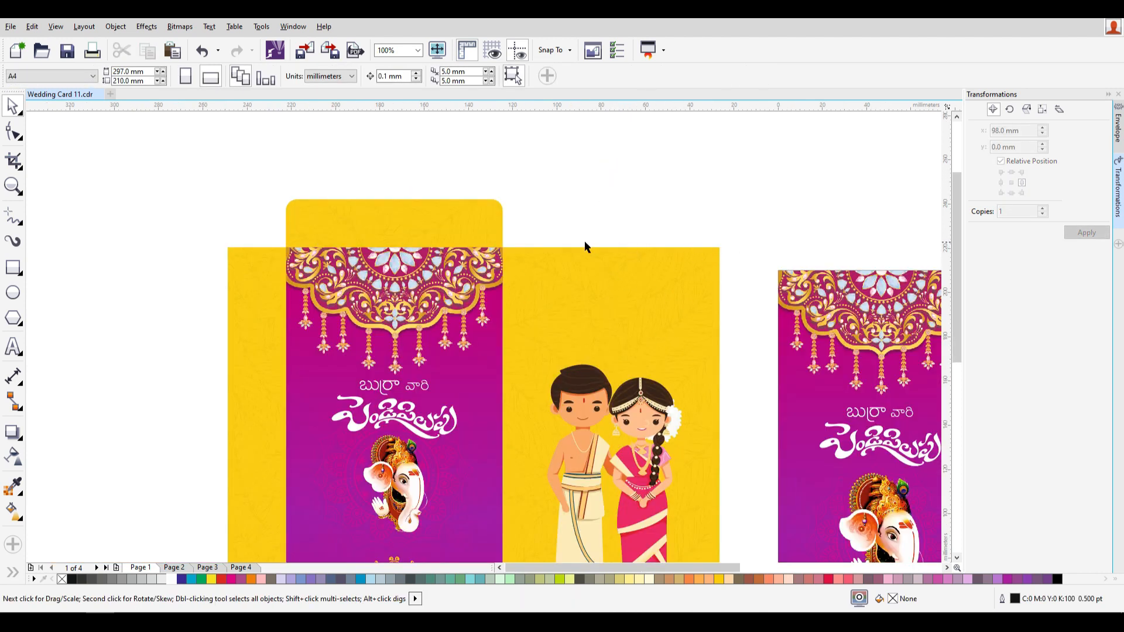
{"action": "scroll", "coordinate": [585, 246], "scroll_direction": "down", "scroll_amount": 2}
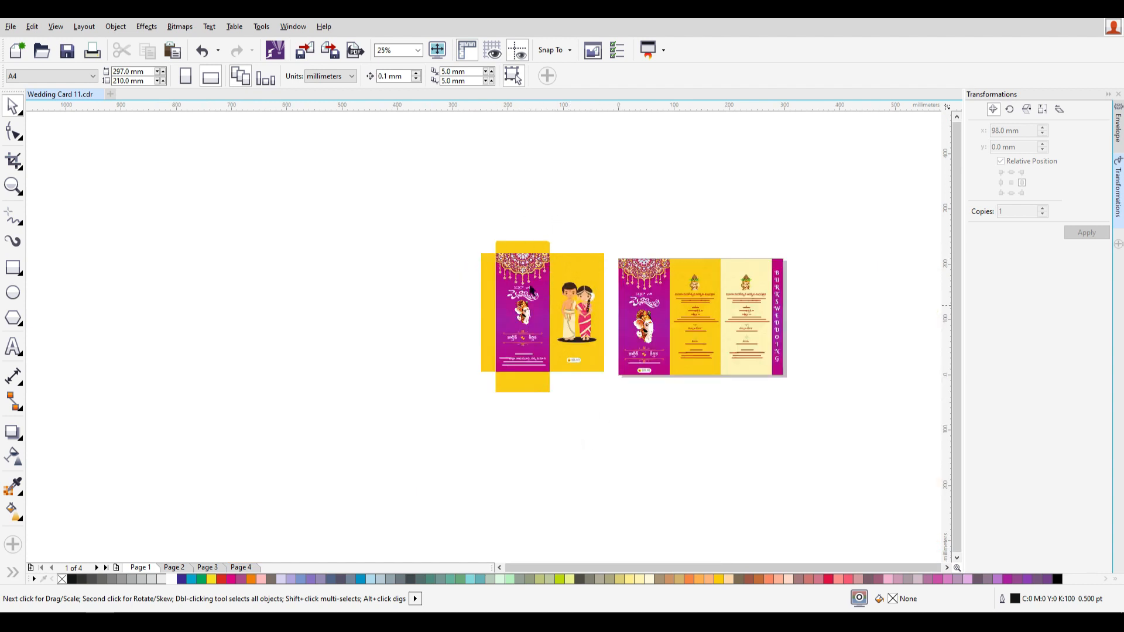
{"action": "scroll", "coordinate": [646, 363], "scroll_direction": "up", "scroll_amount": 2}
{"action": "scroll", "coordinate": [521, 340], "scroll_direction": "down", "scroll_amount": 1}
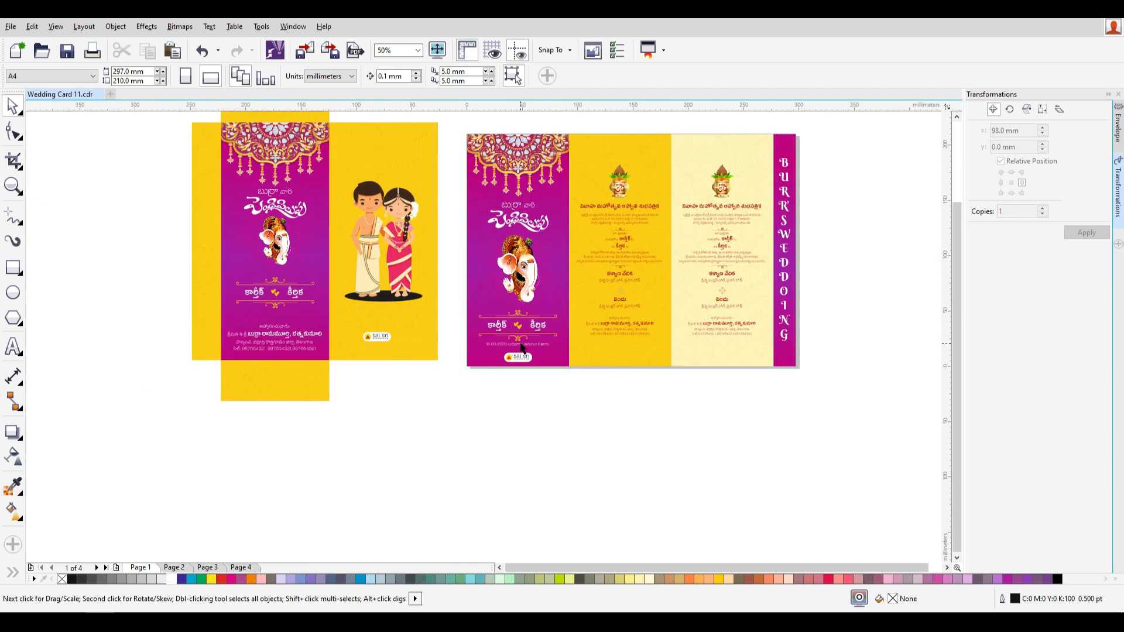
{"action": "scroll", "coordinate": [561, 263], "scroll_direction": "up", "scroll_amount": 1}
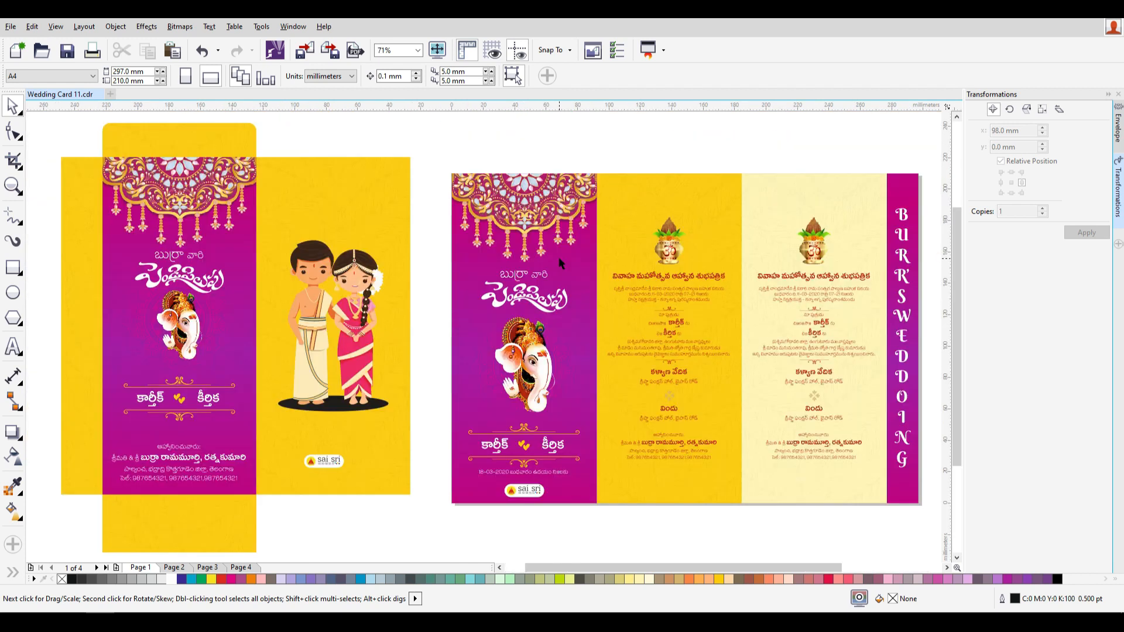